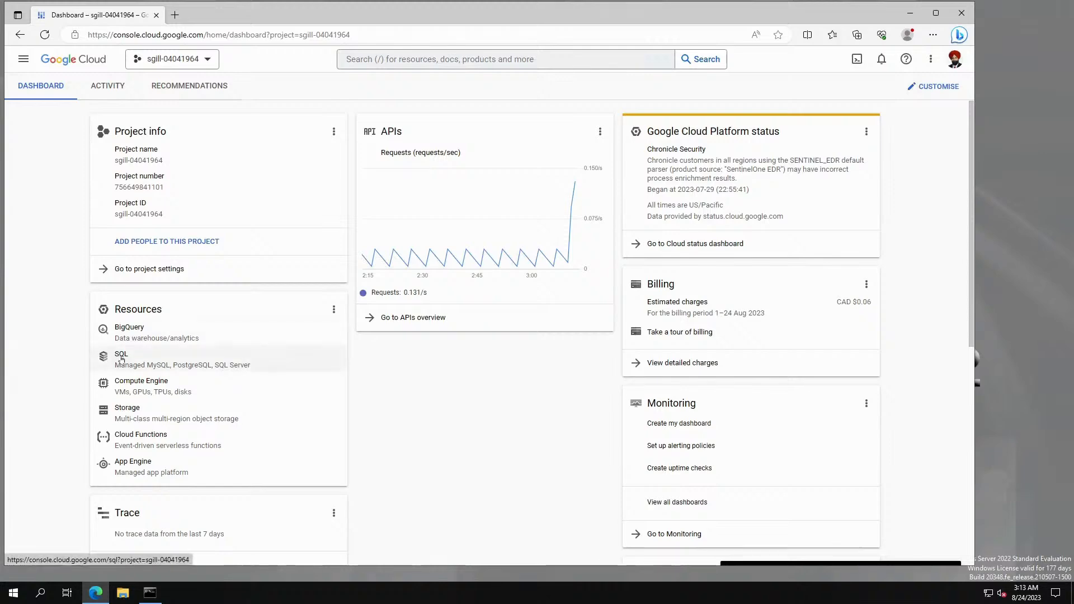
Go to Cloud SQL from the dashboard and begin a new instance to reach the engine choices.
{"action": "left_click", "coordinate": [122, 354]}
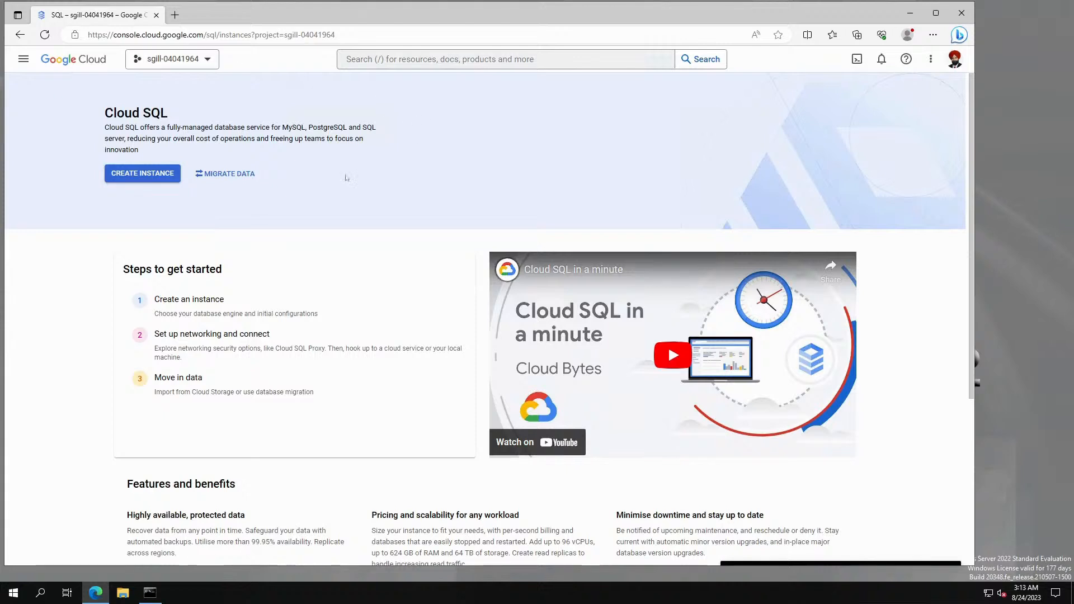
{"action": "left_click", "coordinate": [160, 175]}
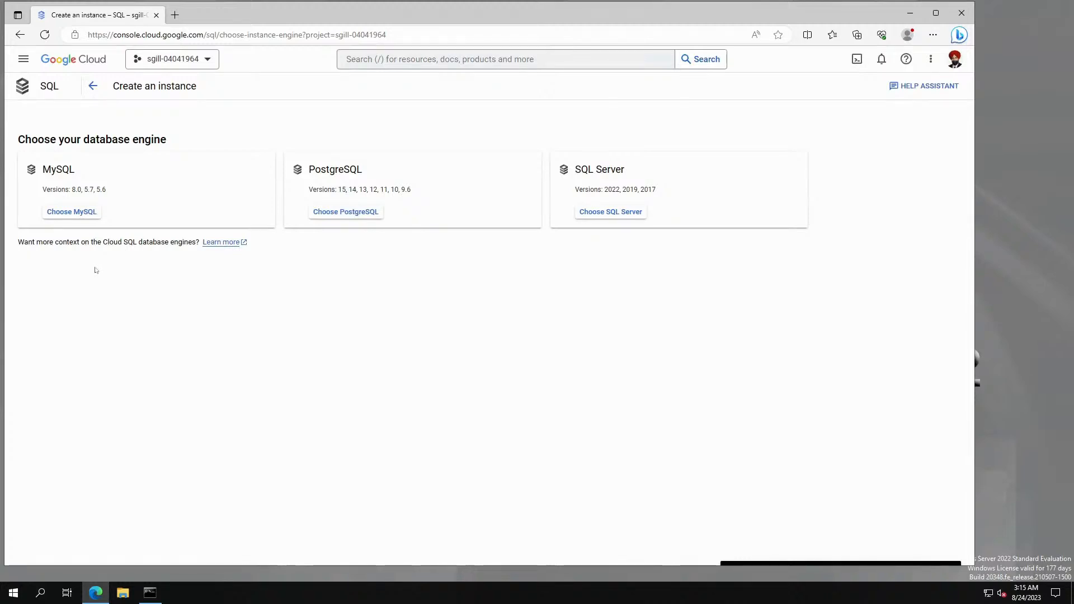
Choose MySQL and set the instance ID to mysql-1.
{"action": "left_click", "coordinate": [84, 212]}
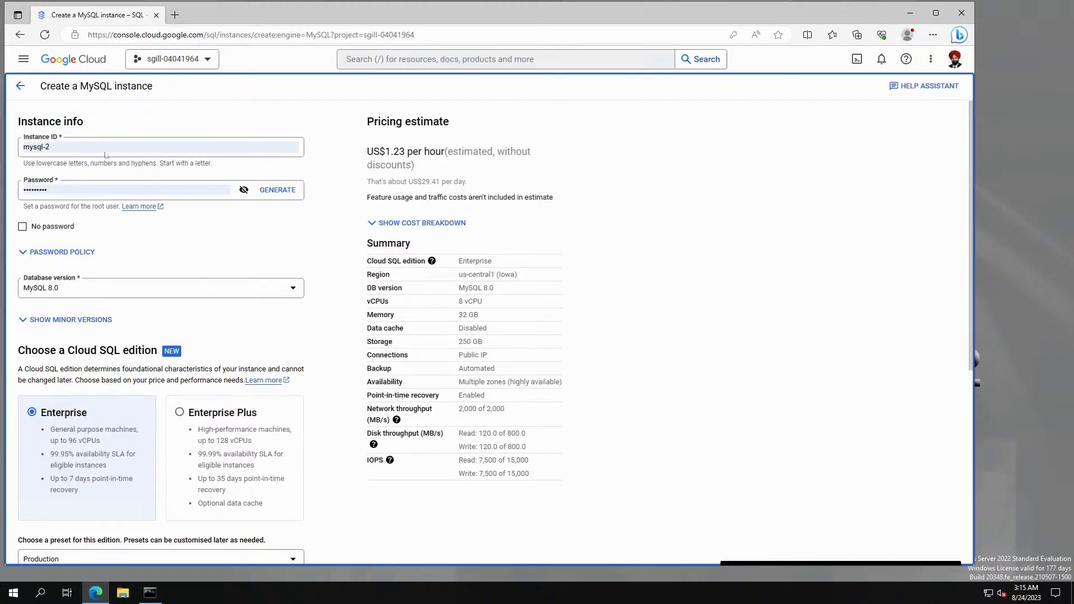
{"action": "left_click", "coordinate": [89, 147]}
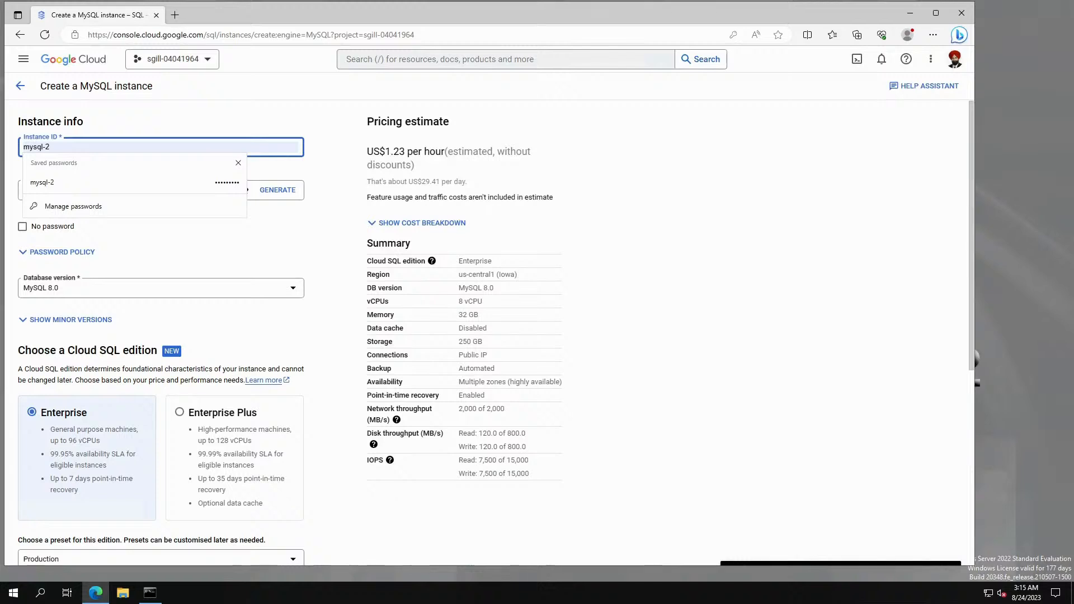
{"action": "key", "text": "BackSpace"}
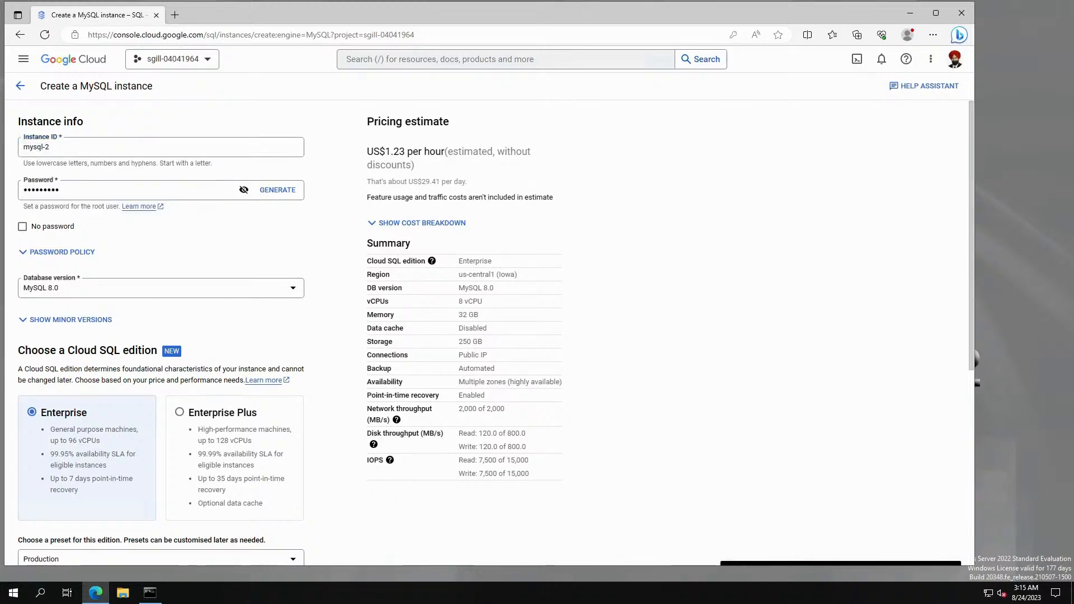
{"action": "type", "text": "2"}
{"action": "key", "text": "BackSpace"}
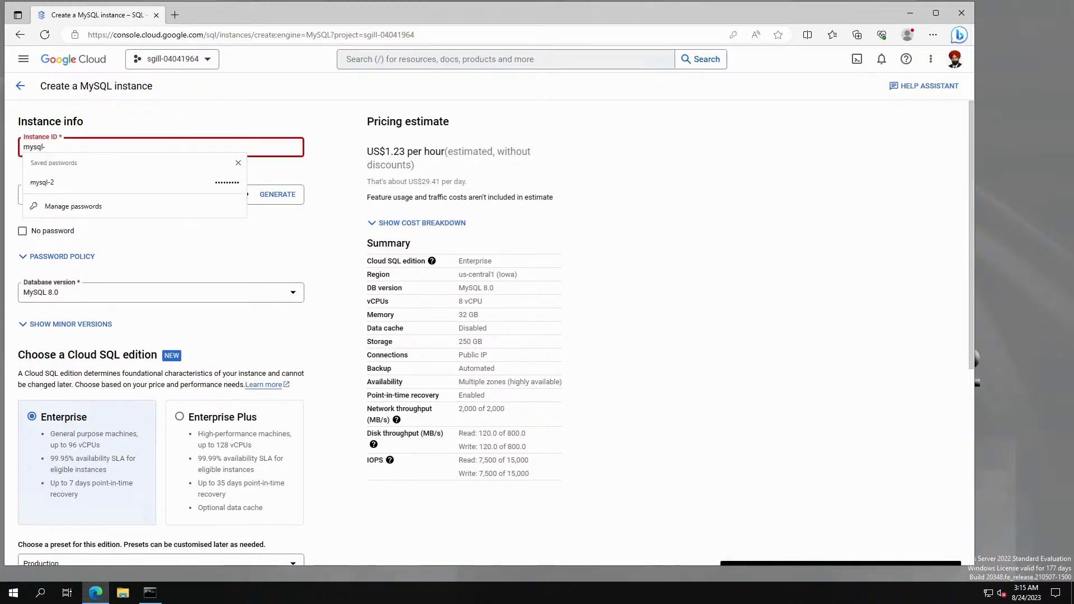
{"action": "type", "text": "1"}
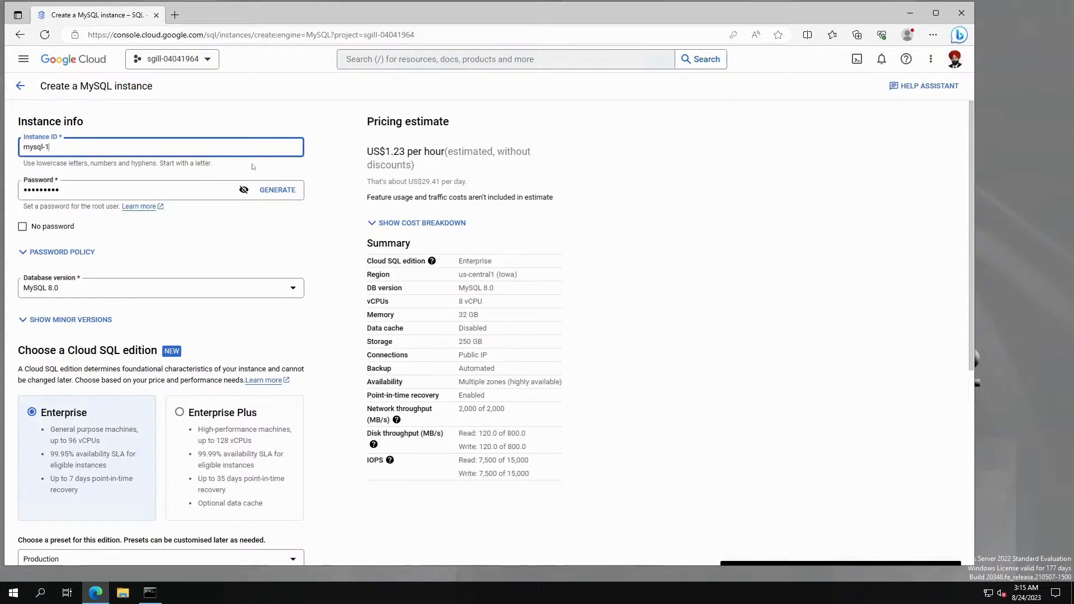
{"action": "left_click", "coordinate": [252, 168]}
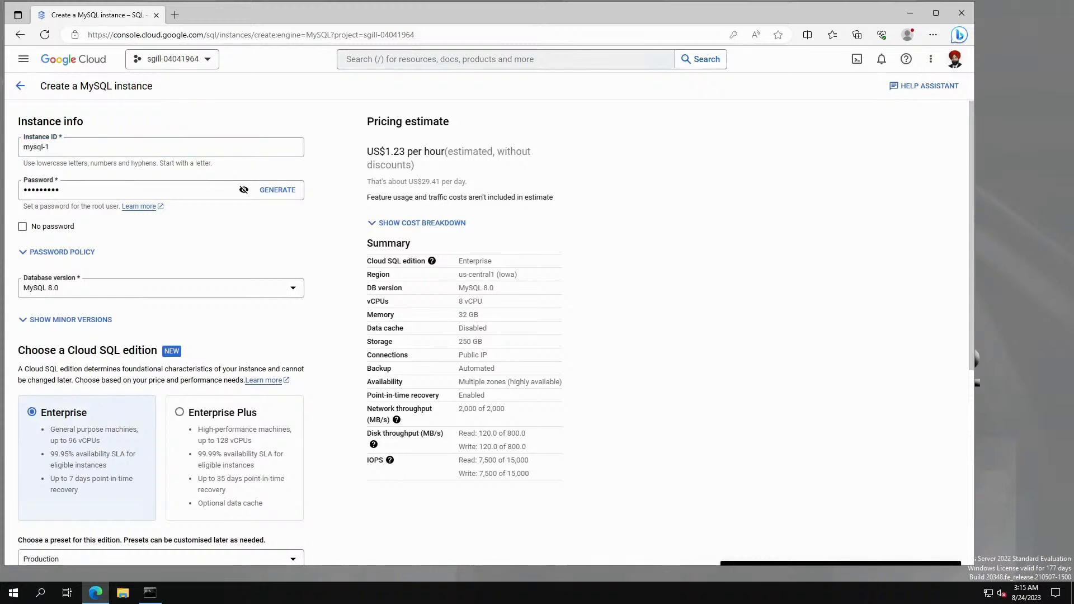
Replace the root password with a new one.
{"action": "key", "text": "Tab"}
{"action": "key", "text": "ctrl+a"}
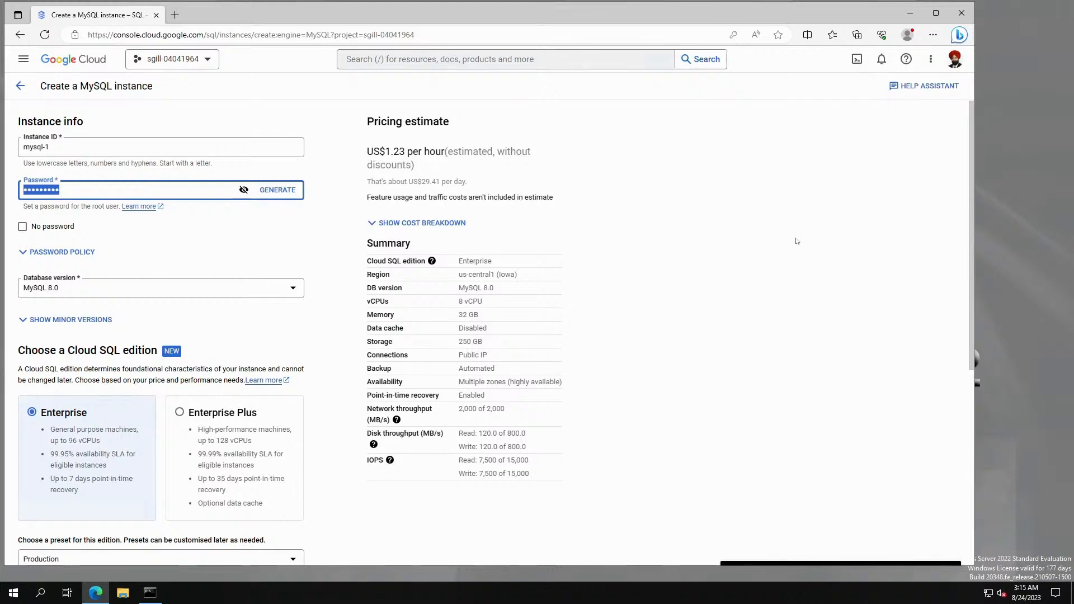
{"action": "type", "text": "abc123•••"}
{"action": "left_click", "coordinate": [228, 254]}
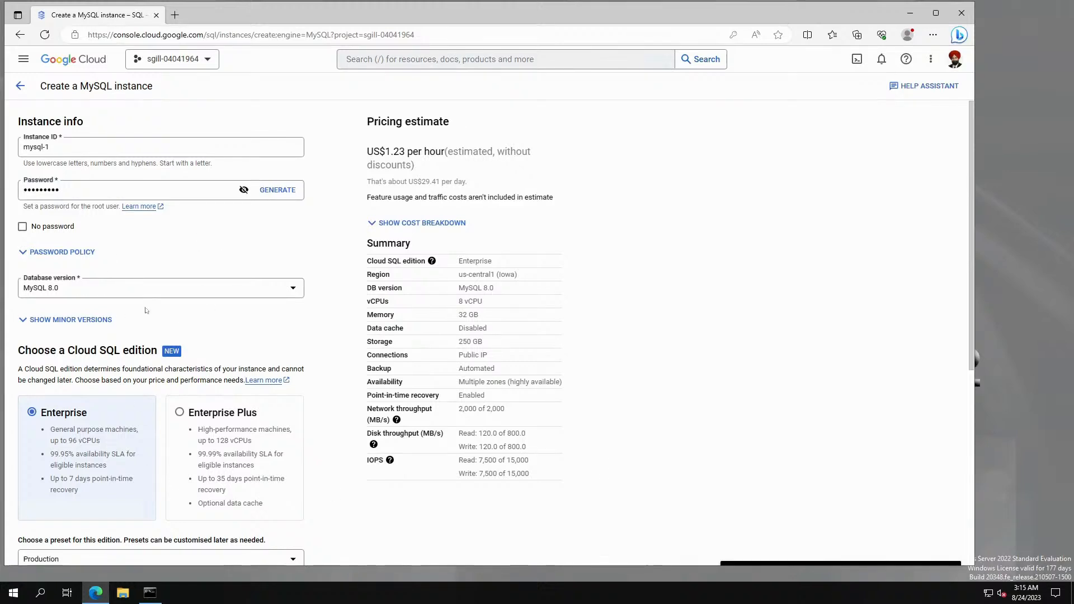
{"action": "left_click", "coordinate": [87, 290]}
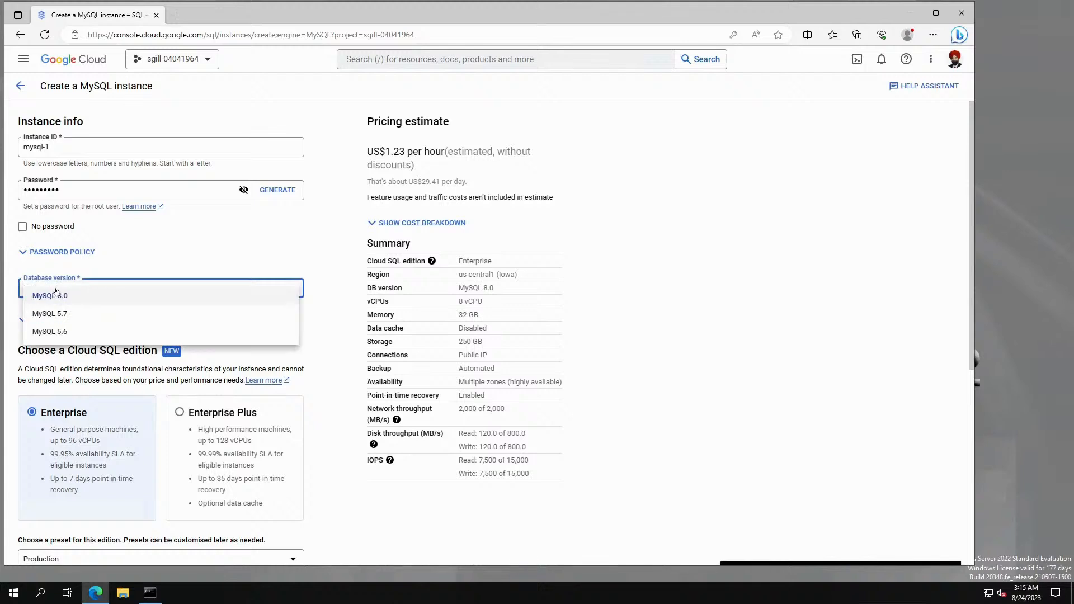
{"action": "left_click", "coordinate": [108, 299]}
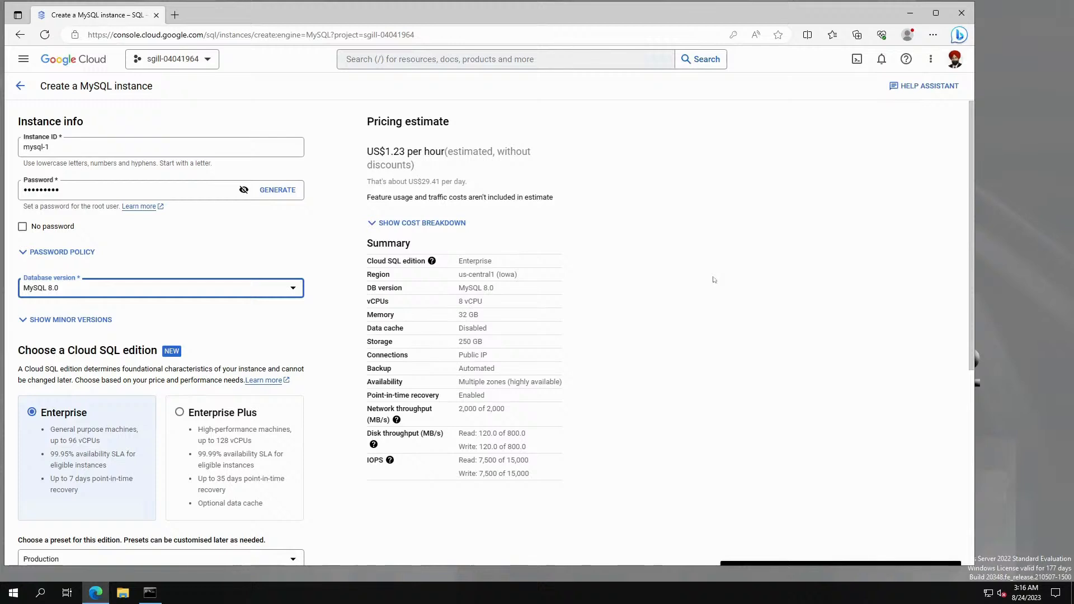
{"action": "left_click", "coordinate": [139, 289]}
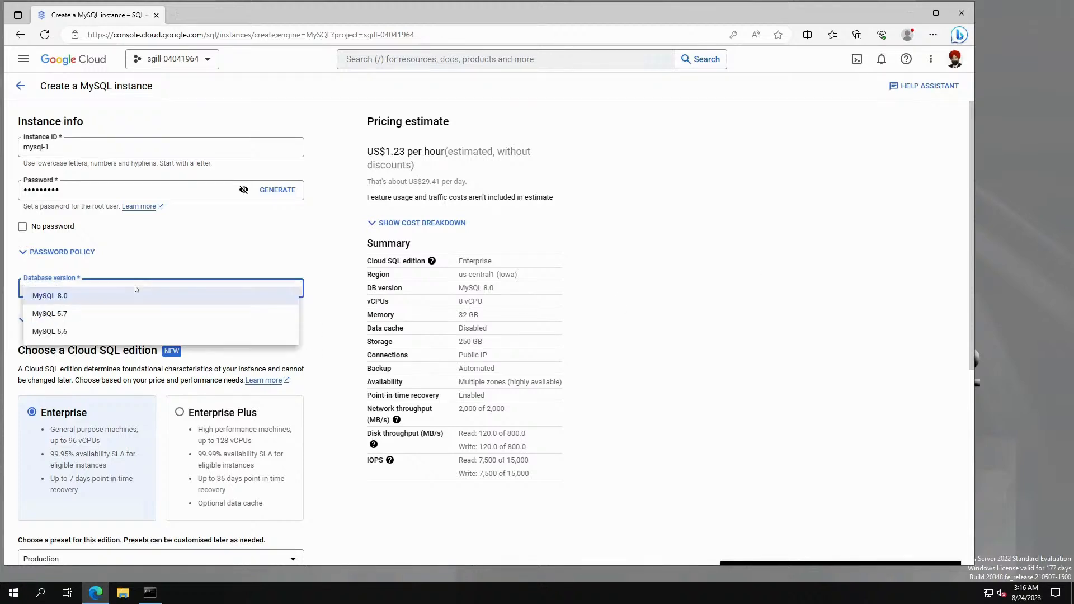
{"action": "left_click", "coordinate": [789, 283]}
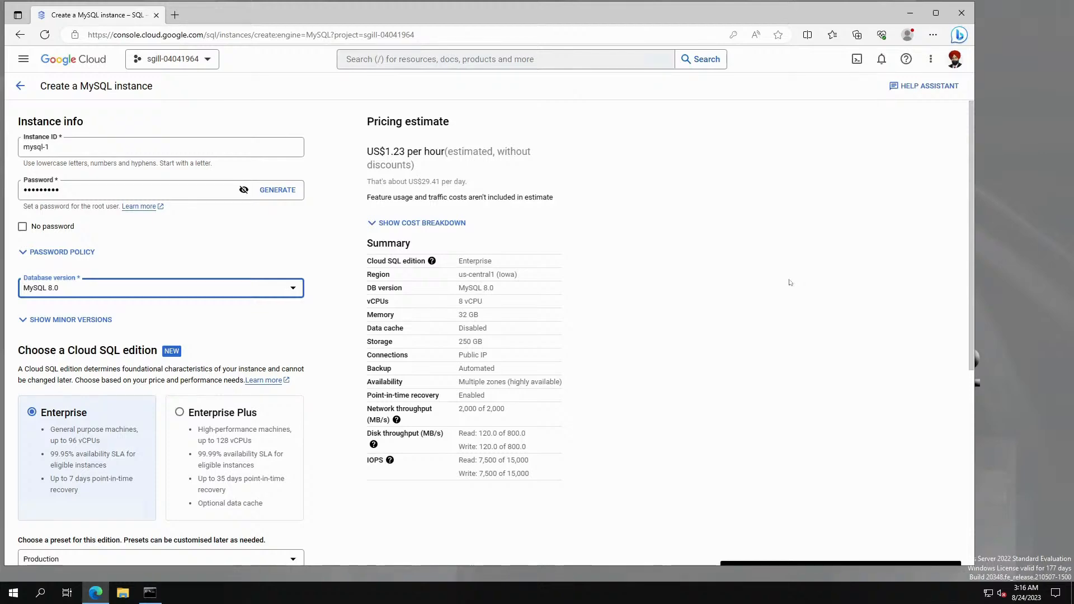
Apply the Sandbox preset (2 vCPU, 8 GB memory, 10 GB storage, single zone) and dismiss its notice.
{"action": "scroll", "coordinate": [229, 326], "scroll_direction": "down", "scroll_amount": 4}
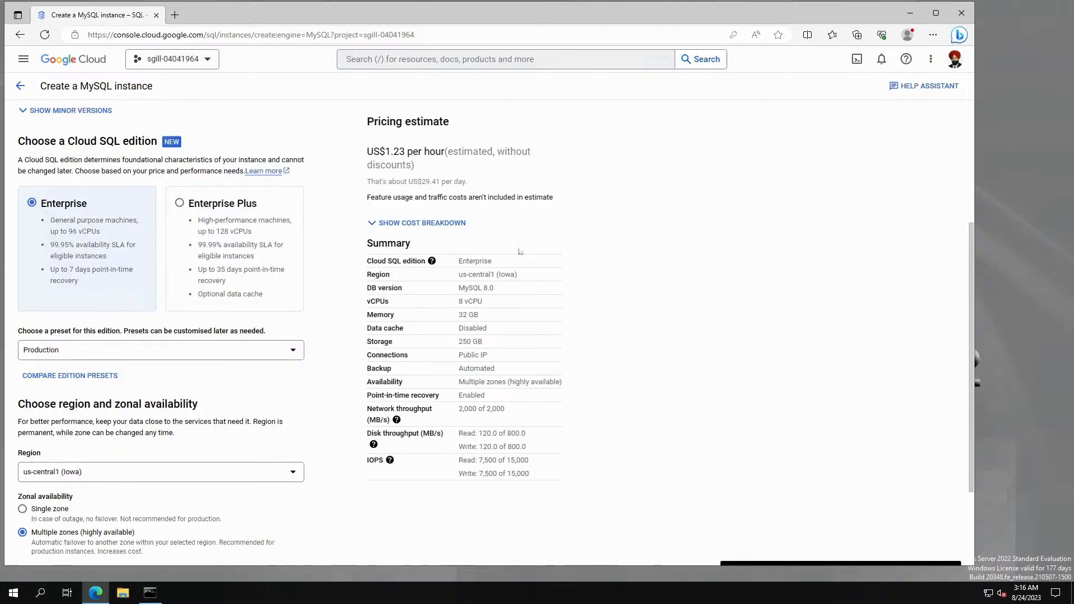
{"action": "scroll", "coordinate": [674, 275], "scroll_direction": "up", "scroll_amount": 3}
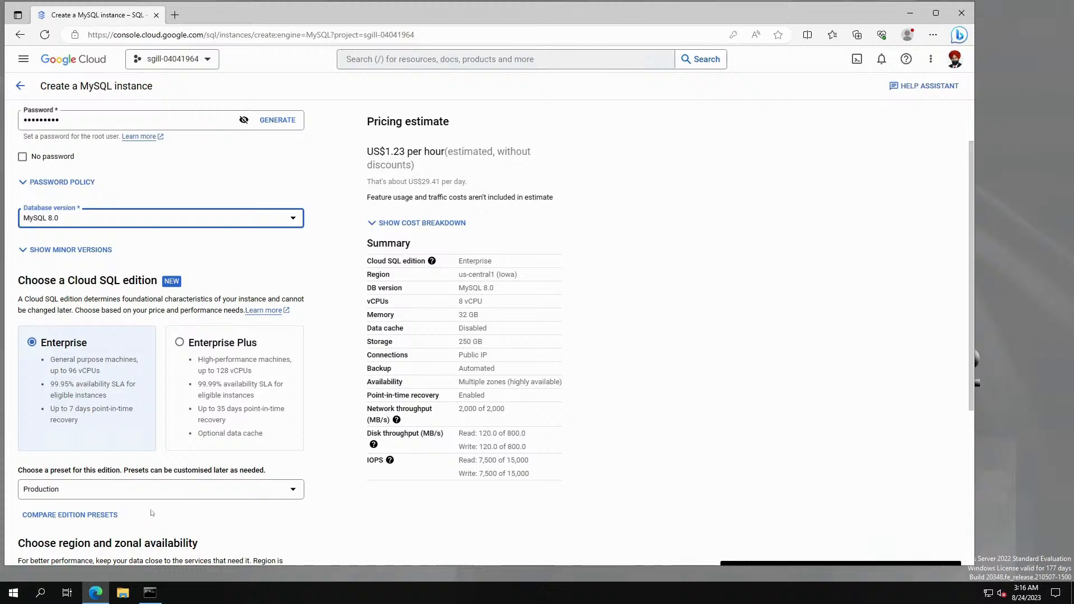
{"action": "left_click", "coordinate": [151, 492]}
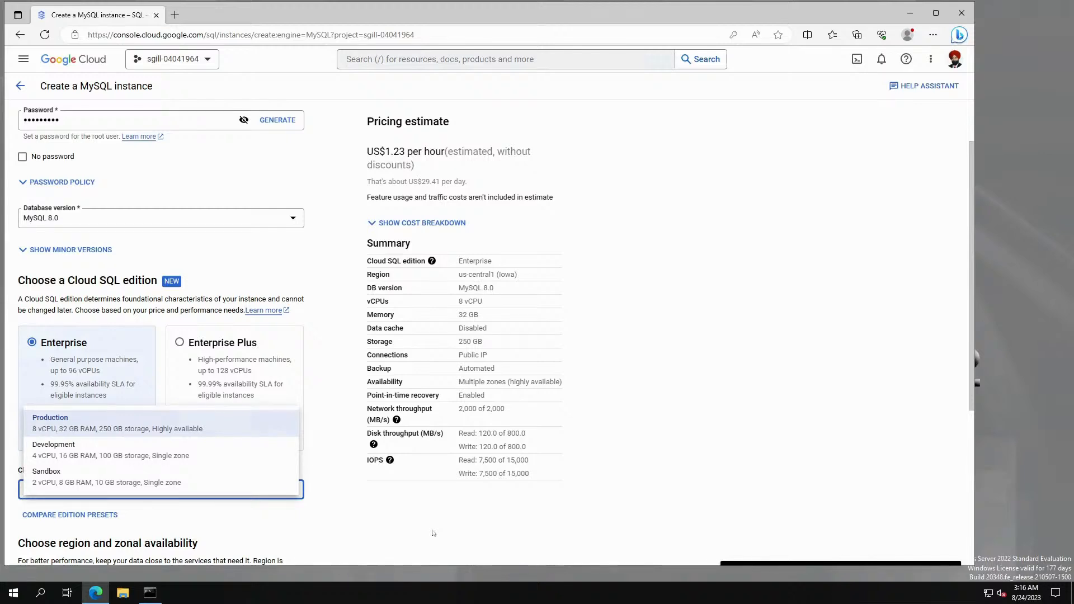
{"action": "left_click", "coordinate": [186, 482]}
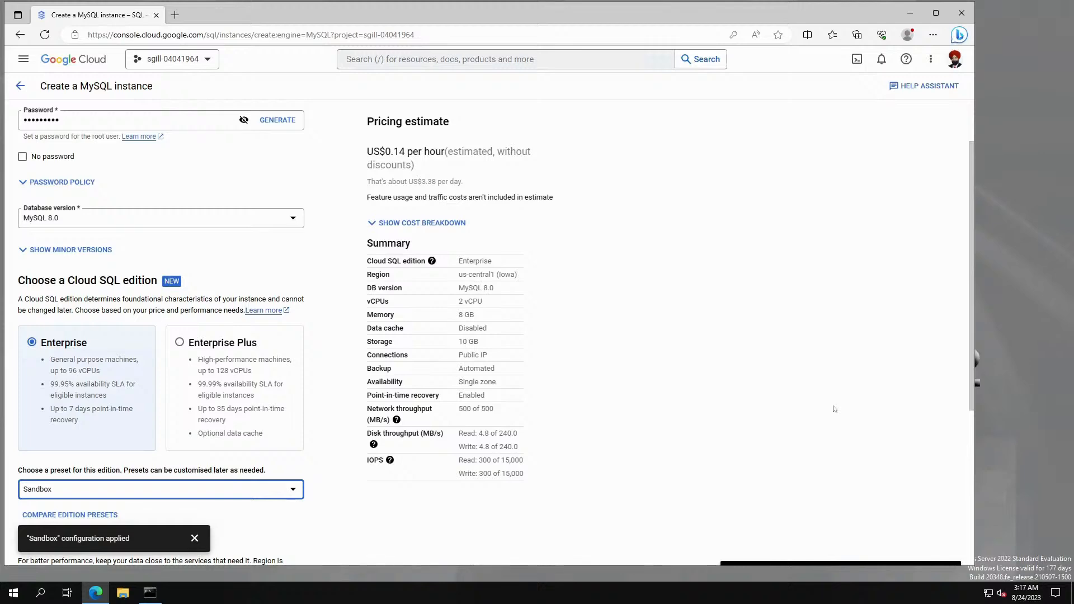
{"action": "scroll", "coordinate": [276, 531], "scroll_direction": "down", "scroll_amount": 1}
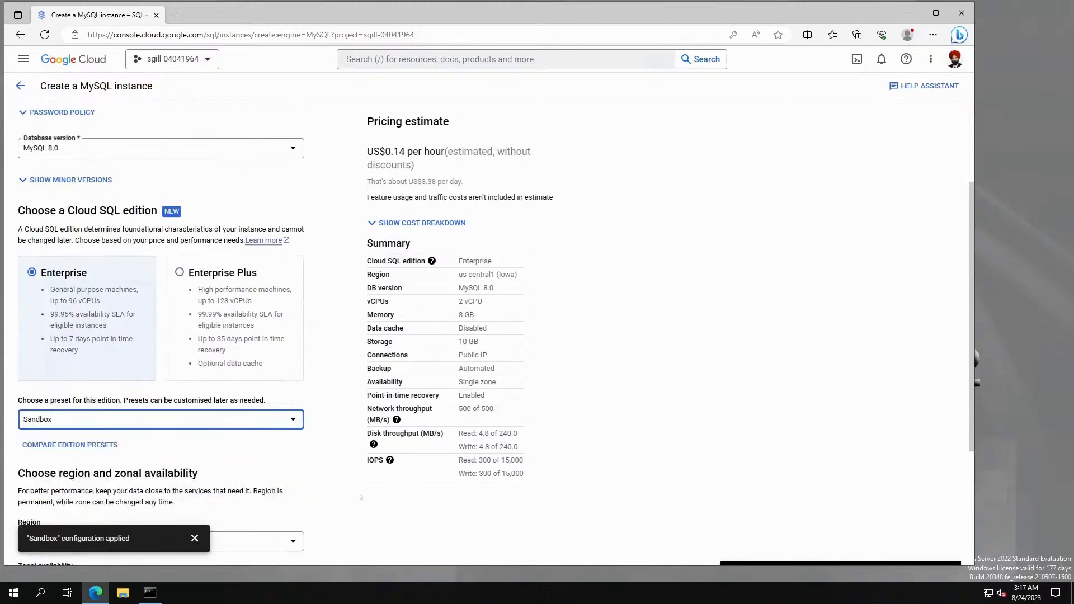
{"action": "scroll", "coordinate": [362, 489], "scroll_direction": "down", "scroll_amount": 2}
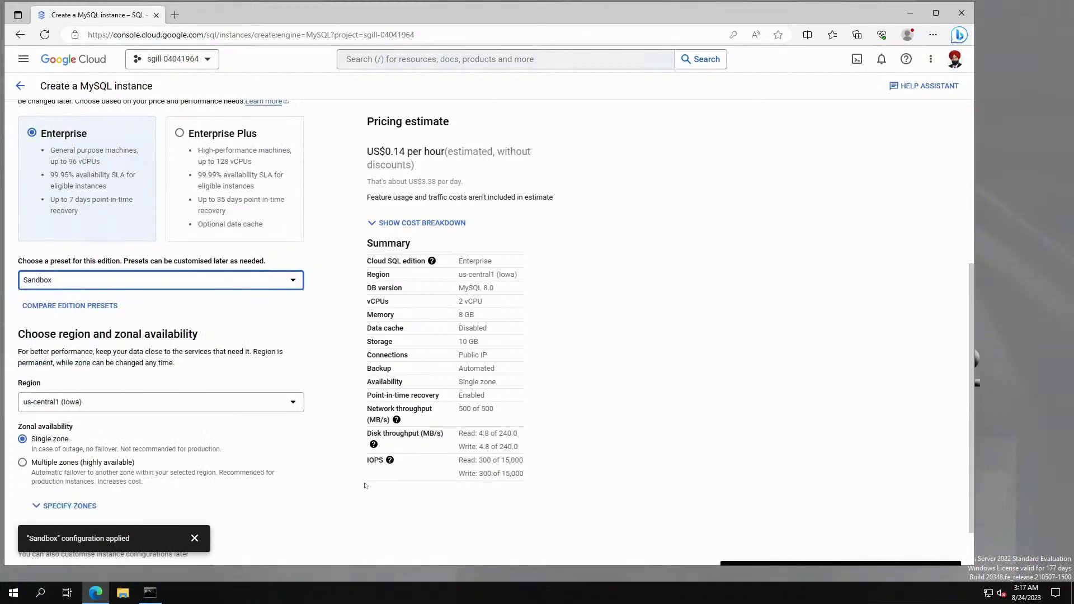
{"action": "scroll", "coordinate": [362, 489], "scroll_direction": "up", "scroll_amount": 2}
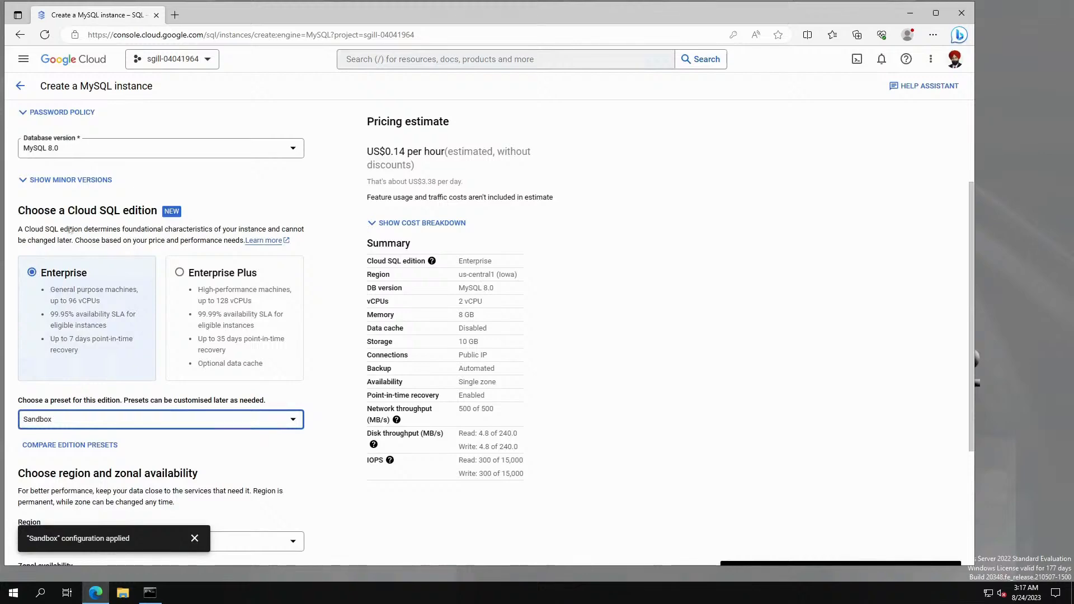
{"action": "scroll", "coordinate": [292, 477], "scroll_direction": "down", "scroll_amount": 1}
{"action": "scroll", "coordinate": [291, 477], "scroll_direction": "down", "scroll_amount": 1}
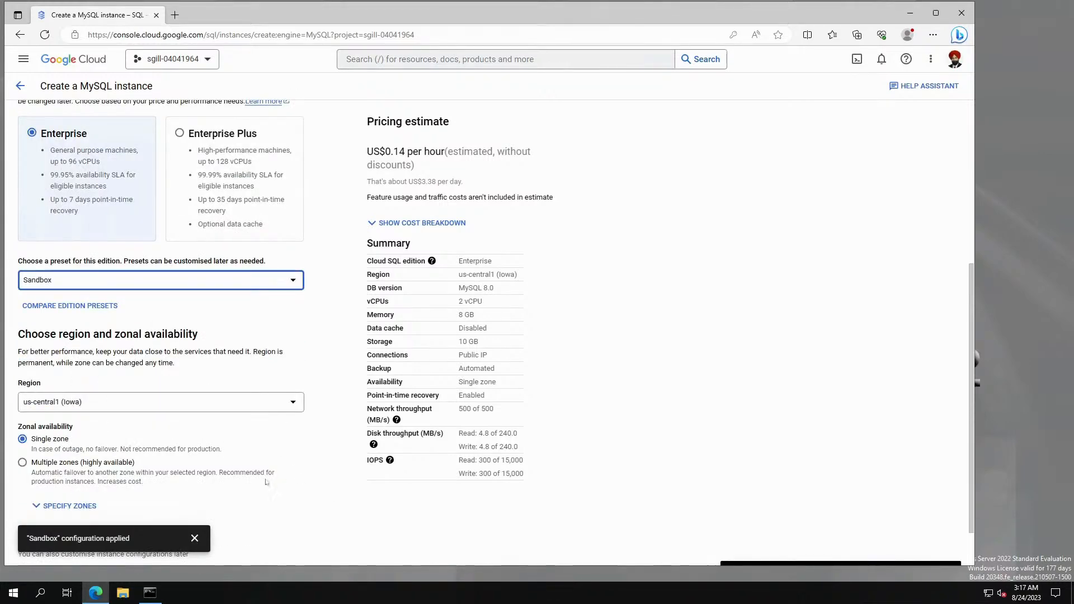
{"action": "scroll", "coordinate": [291, 485], "scroll_direction": "down", "scroll_amount": 1}
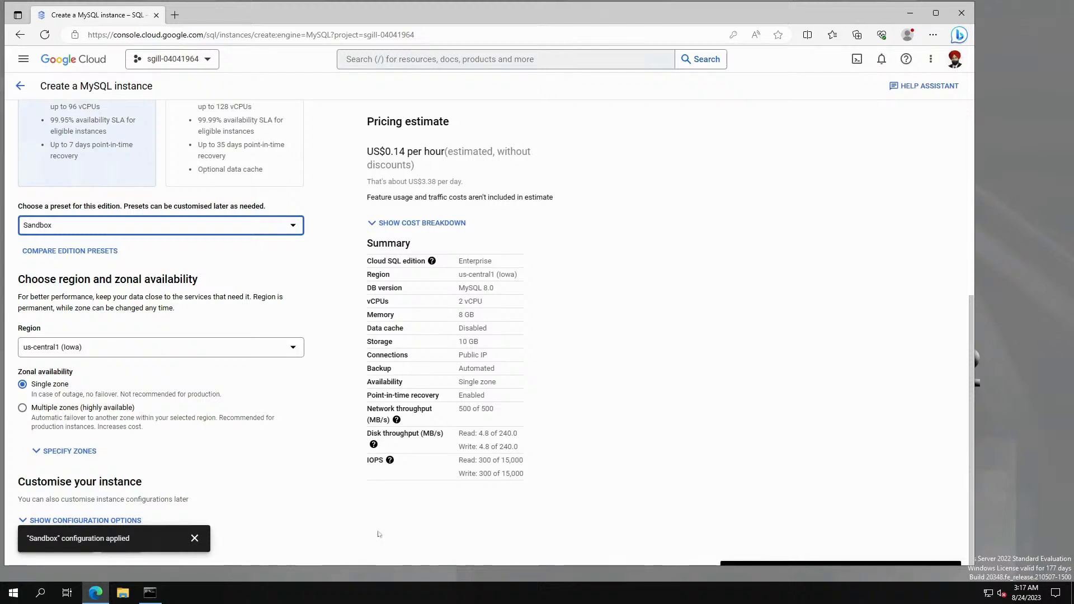
{"action": "left_click", "coordinate": [195, 539]}
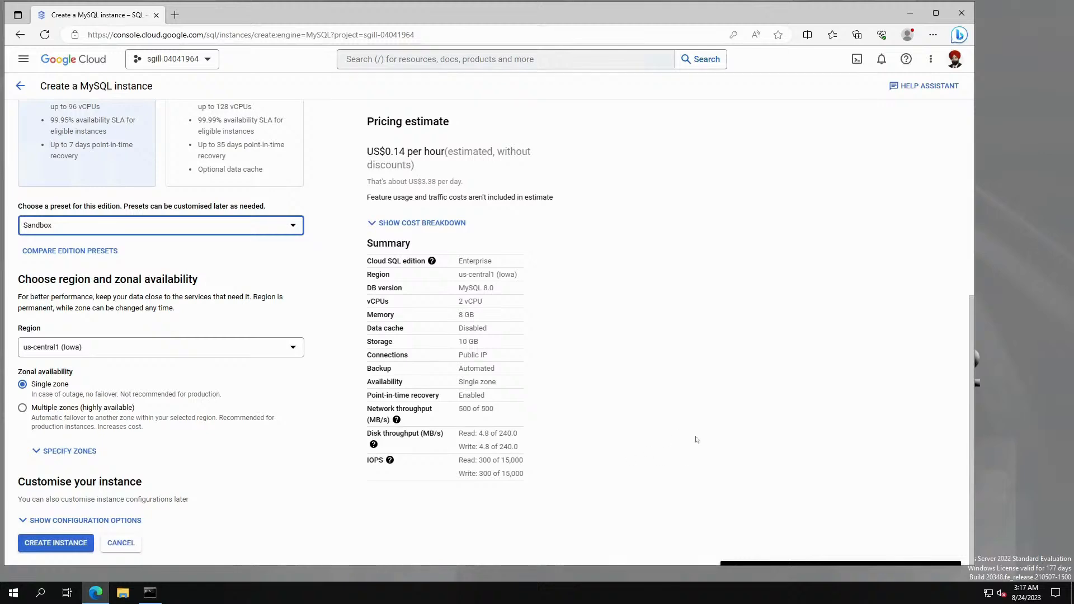
Scroll through the form to review Enterprise edition, Sandbox preset, us-central1 (Iowa) and single zone.
{"action": "scroll", "coordinate": [697, 441], "scroll_direction": "up", "scroll_amount": 3}
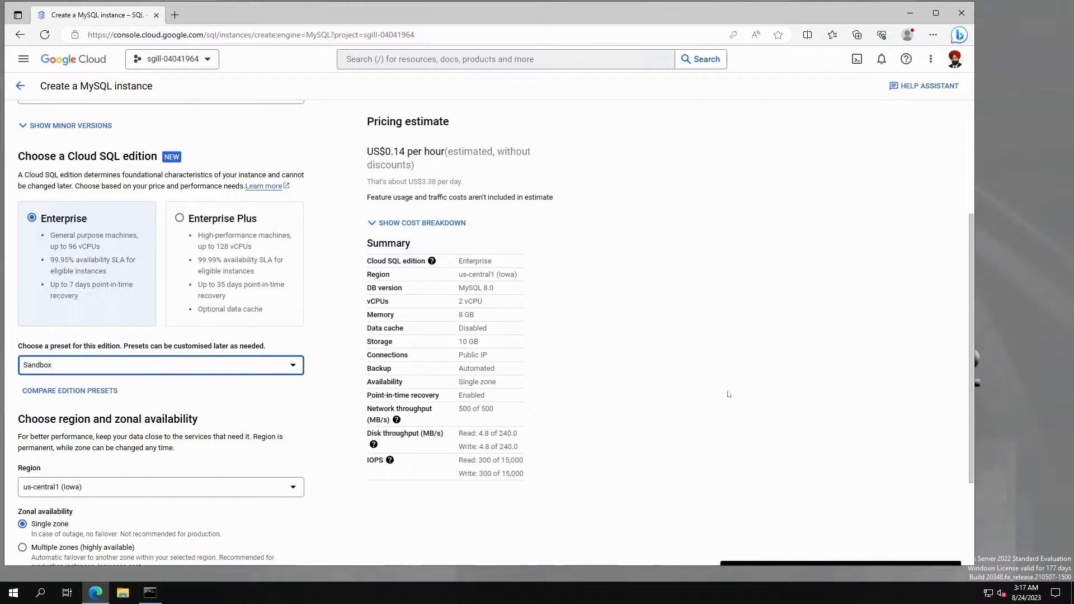
{"action": "scroll", "coordinate": [674, 397], "scroll_direction": "down", "scroll_amount": 3}
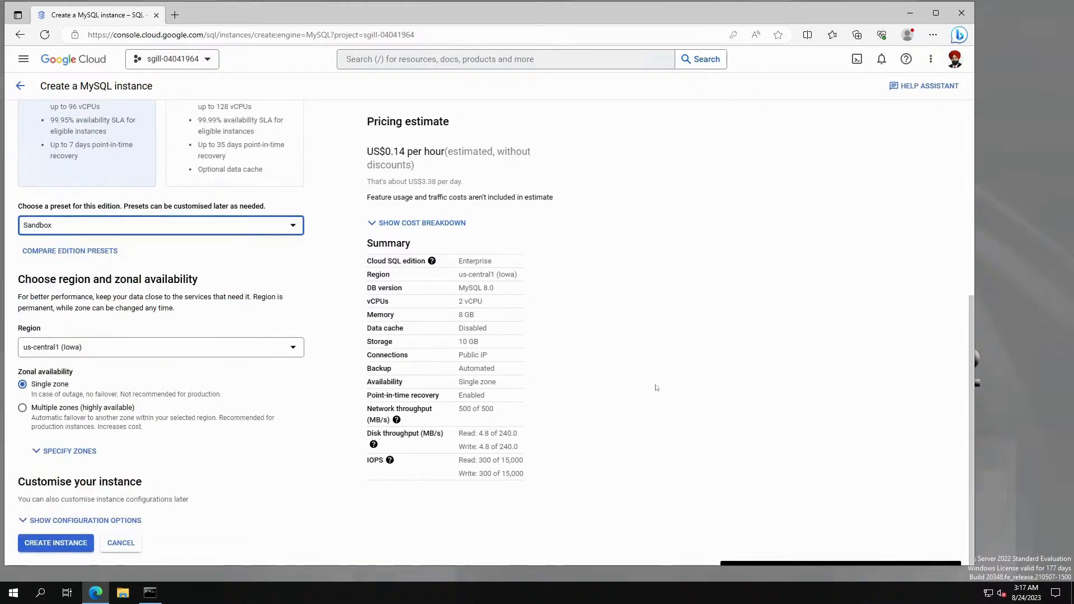
{"action": "scroll", "coordinate": [673, 397], "scroll_direction": "up", "scroll_amount": 3}
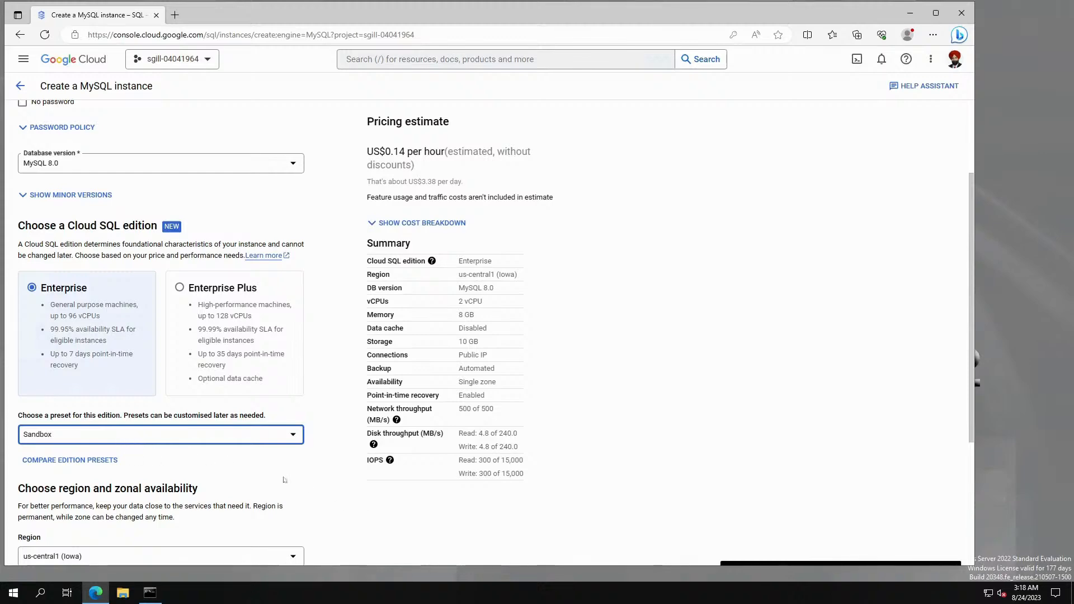
{"action": "scroll", "coordinate": [368, 516], "scroll_direction": "down", "scroll_amount": 2}
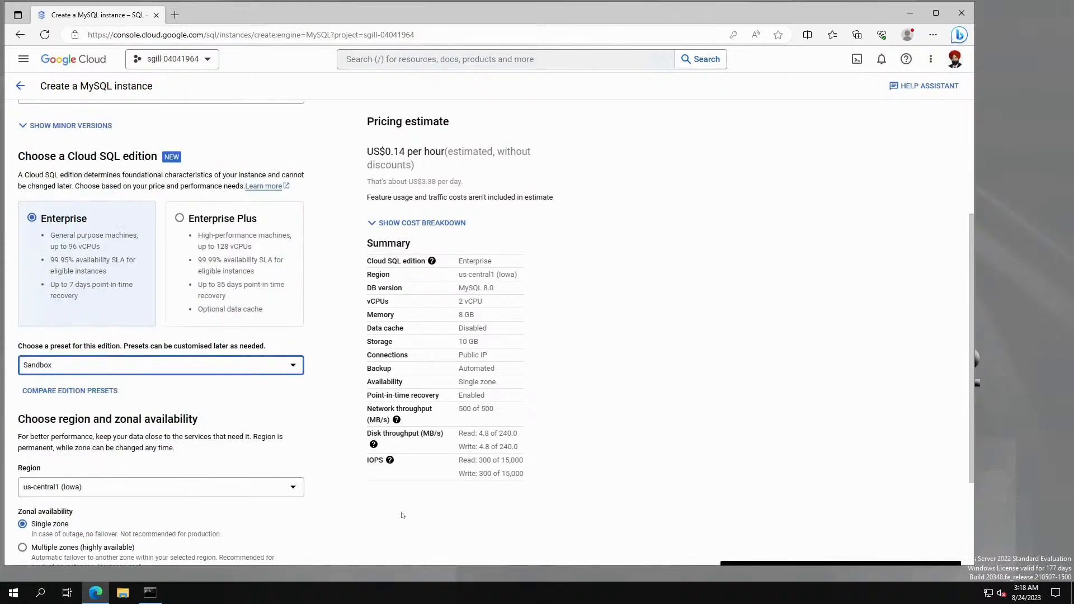
{"action": "scroll", "coordinate": [406, 513], "scroll_direction": "down", "scroll_amount": 1}
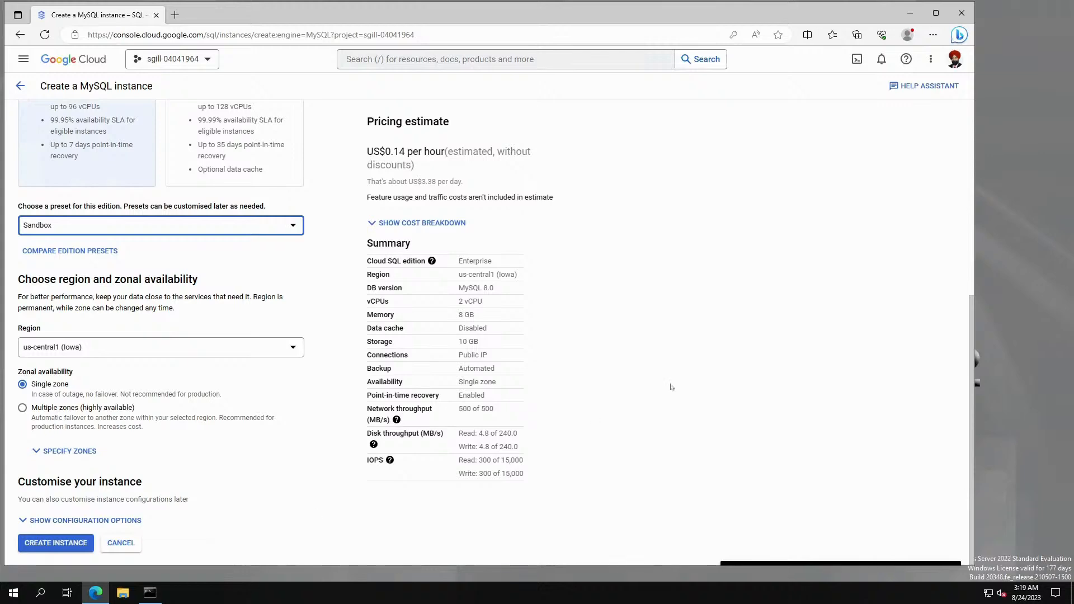
{"action": "left_click", "coordinate": [127, 521]}
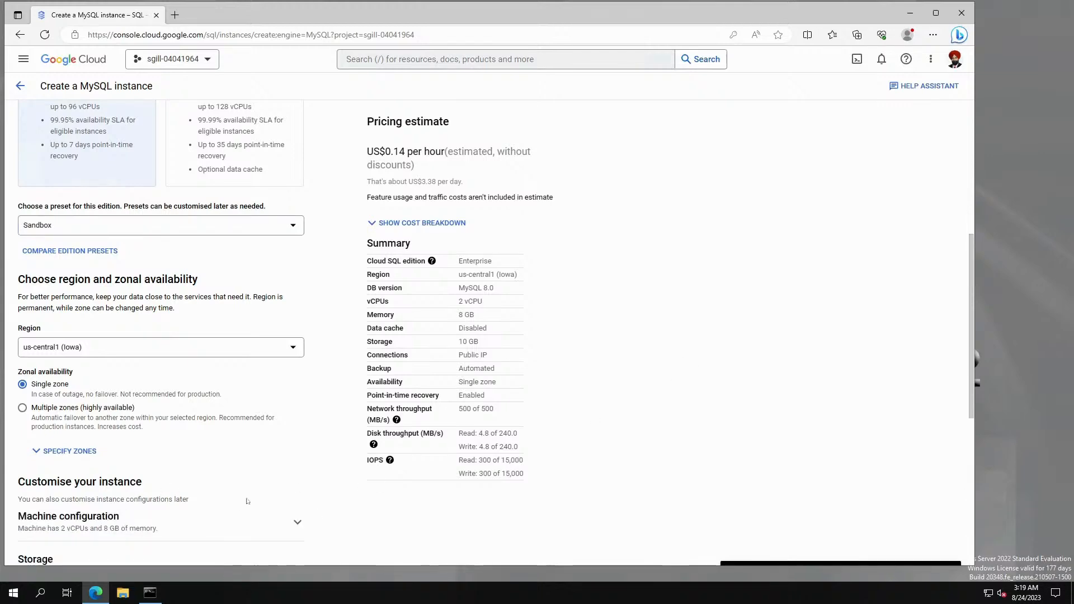
{"action": "scroll", "coordinate": [248, 502], "scroll_direction": "down", "scroll_amount": 4}
{"action": "scroll", "coordinate": [248, 501], "scroll_direction": "down", "scroll_amount": 3}
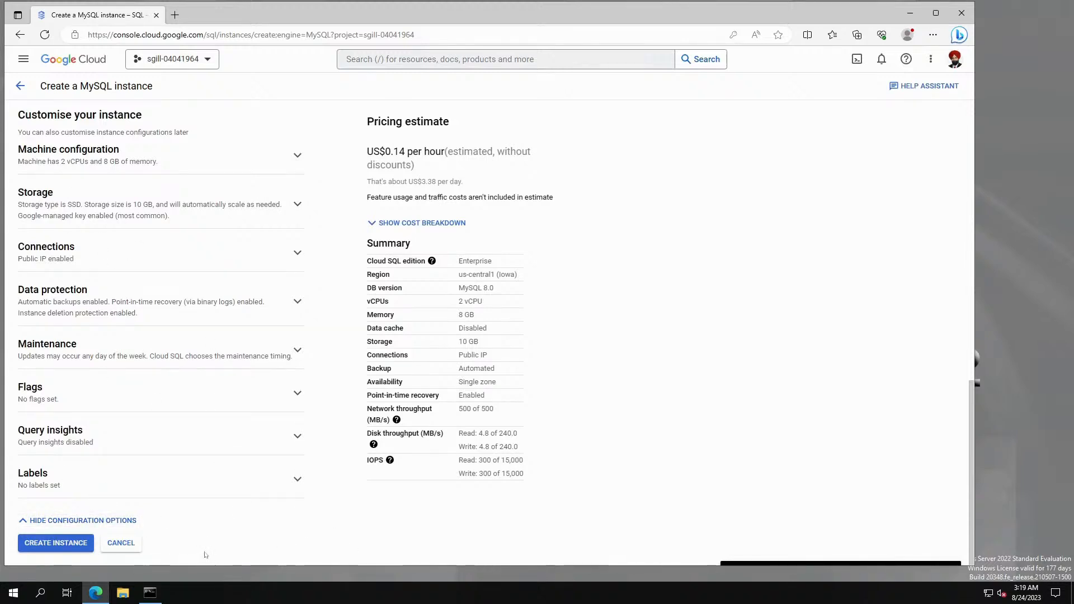
{"action": "left_click", "coordinate": [70, 520]}
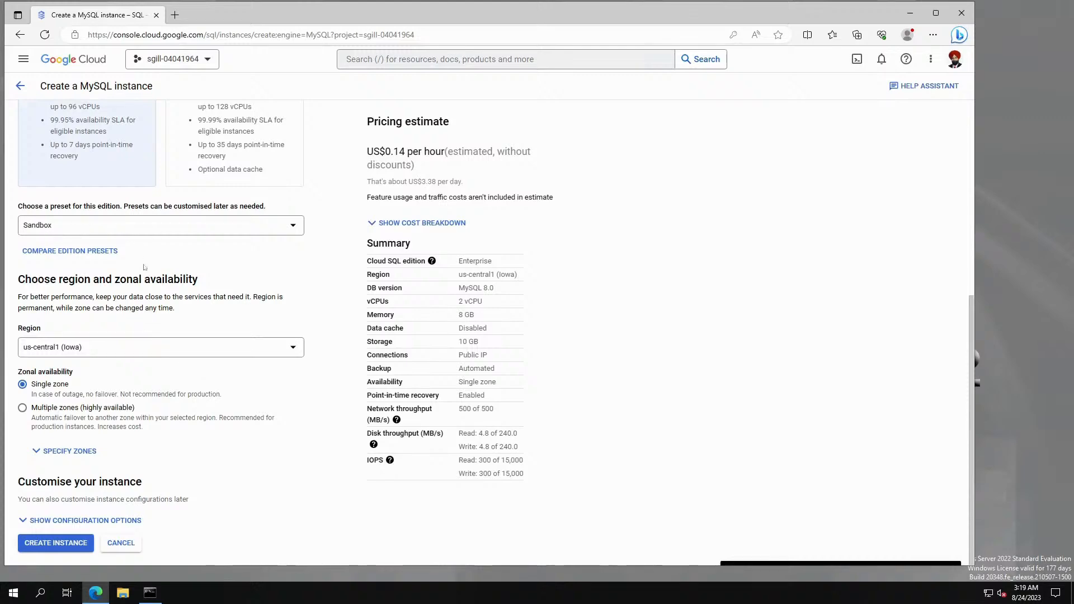
{"action": "scroll", "coordinate": [188, 278], "scroll_direction": "up", "scroll_amount": 6}
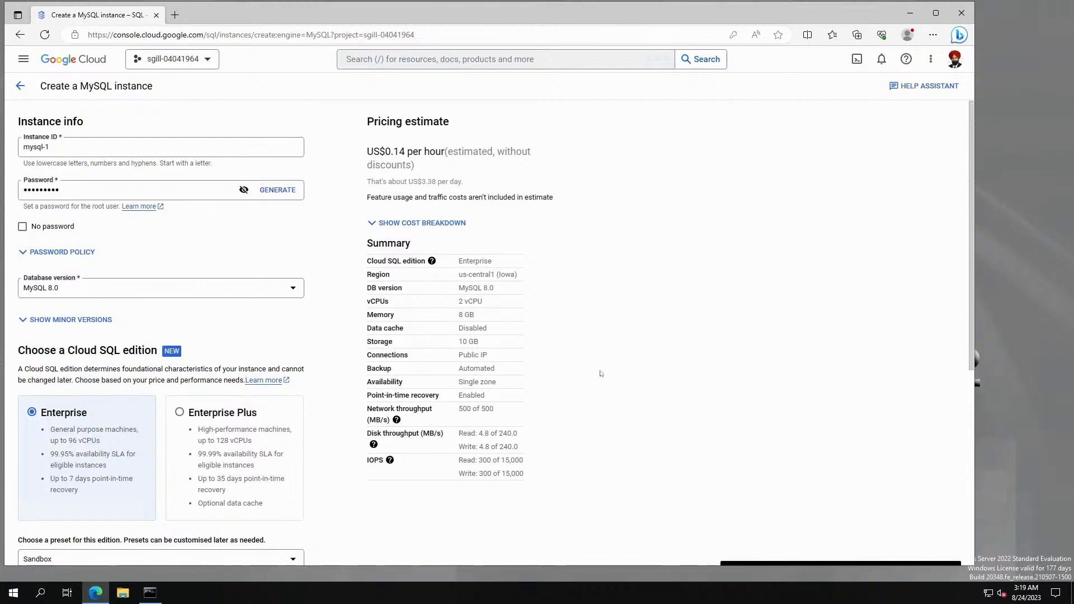
{"action": "scroll", "coordinate": [587, 404], "scroll_direction": "down", "scroll_amount": 6}
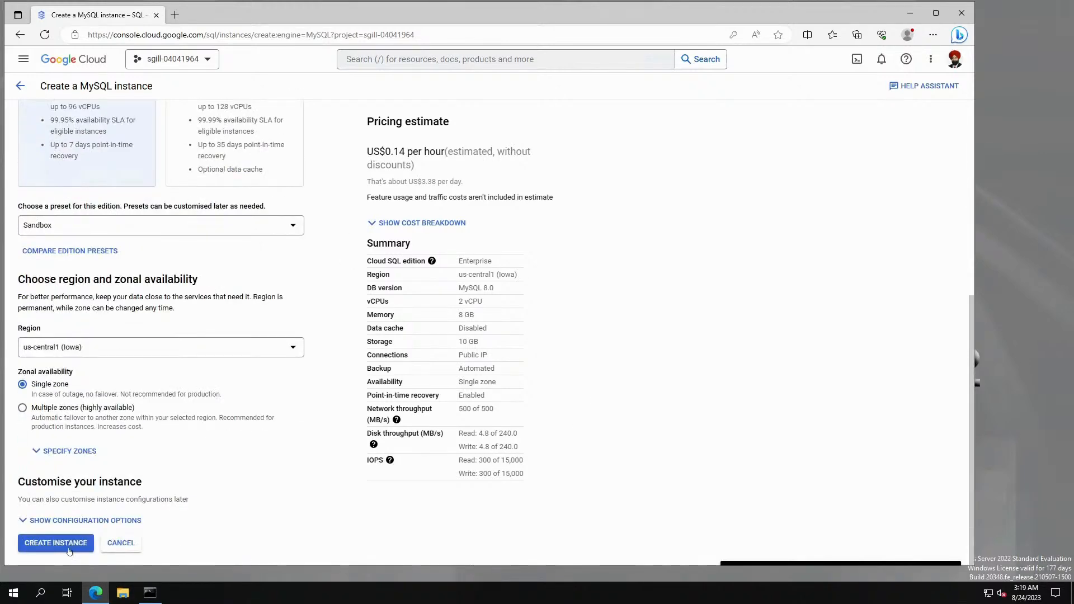
Create the mysql-1 instance and dismiss the saved-password notice on its overview page.
{"action": "left_click", "coordinate": [70, 543]}
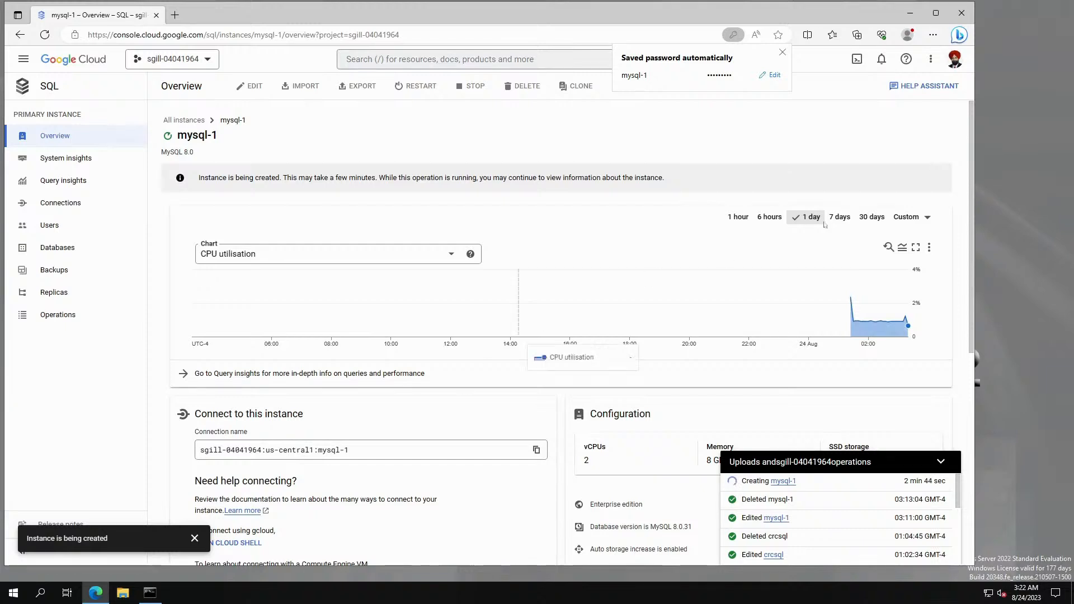
{"action": "left_click", "coordinate": [782, 52]}
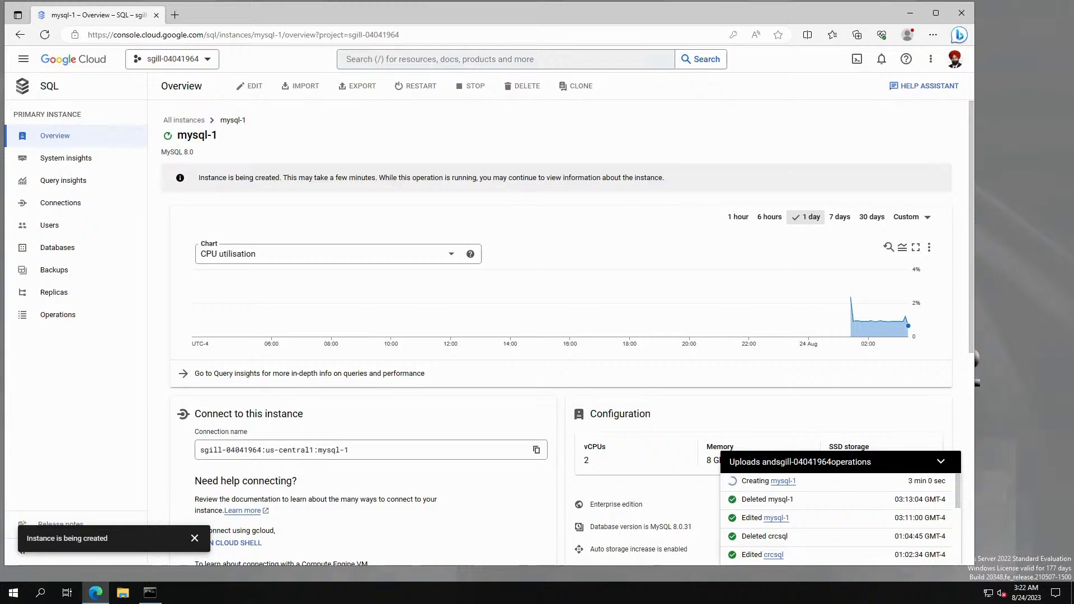
In a fresh Command Prompt on the remote server, run mysql and find it not recognised.
{"action": "left_click_drag", "start_coordinate": [509, 117], "coordinate": [643, 64]}
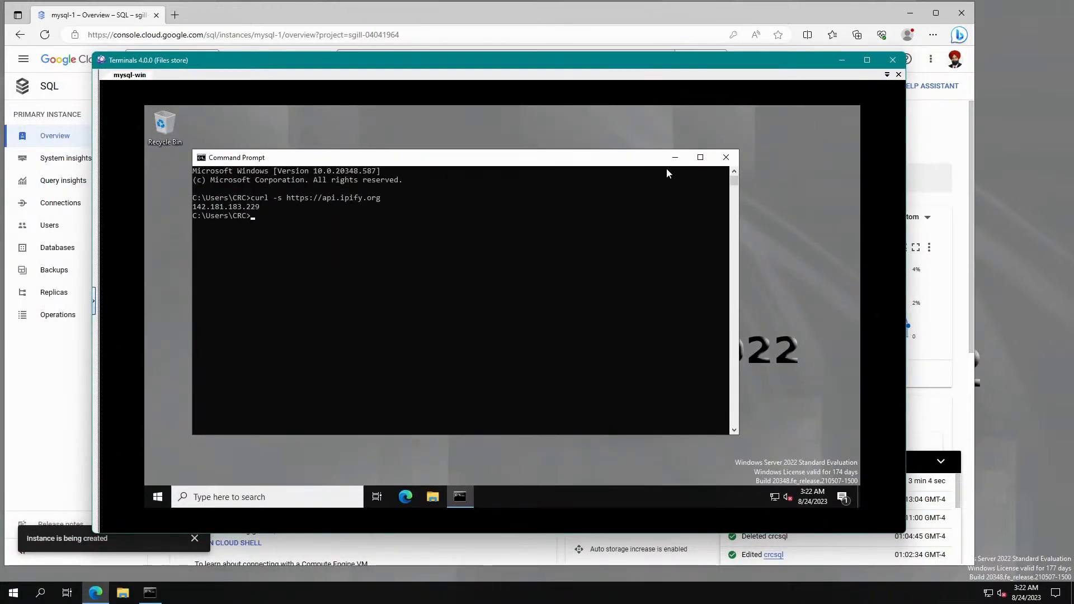
{"action": "left_click", "coordinate": [727, 158]}
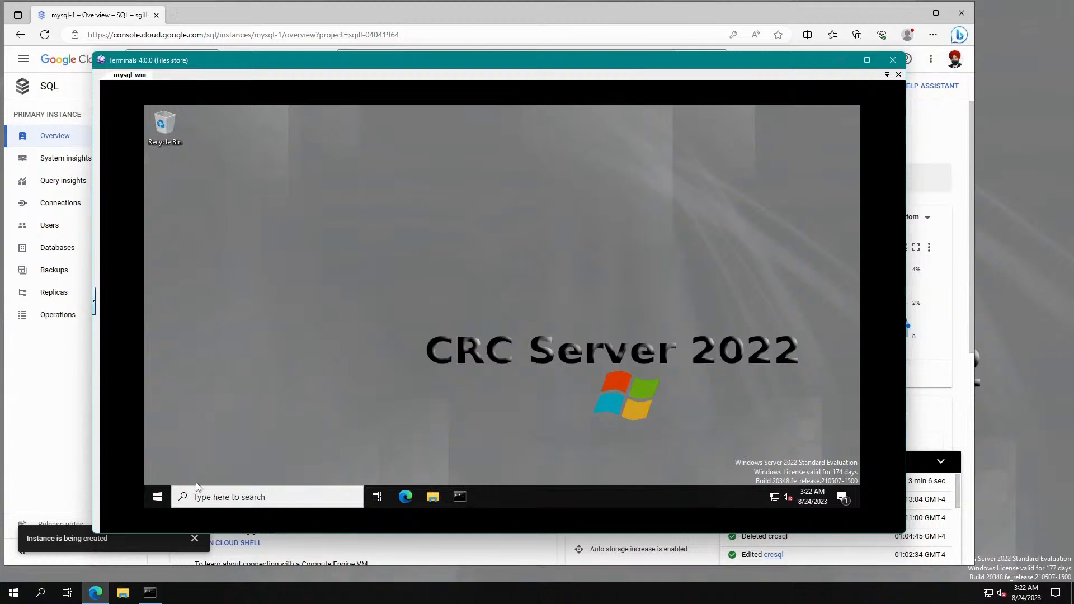
{"action": "left_click", "coordinate": [166, 105]}
{"action": "left_click_drag", "start_coordinate": [305, 65], "coordinate": [312, 38]}
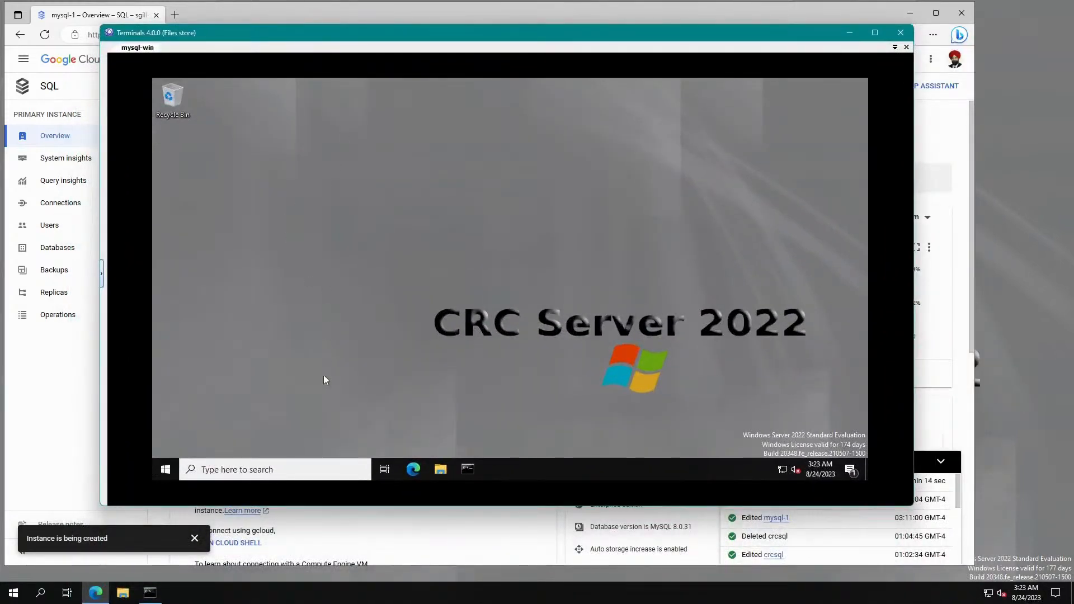
{"action": "left_click", "coordinate": [468, 471]}
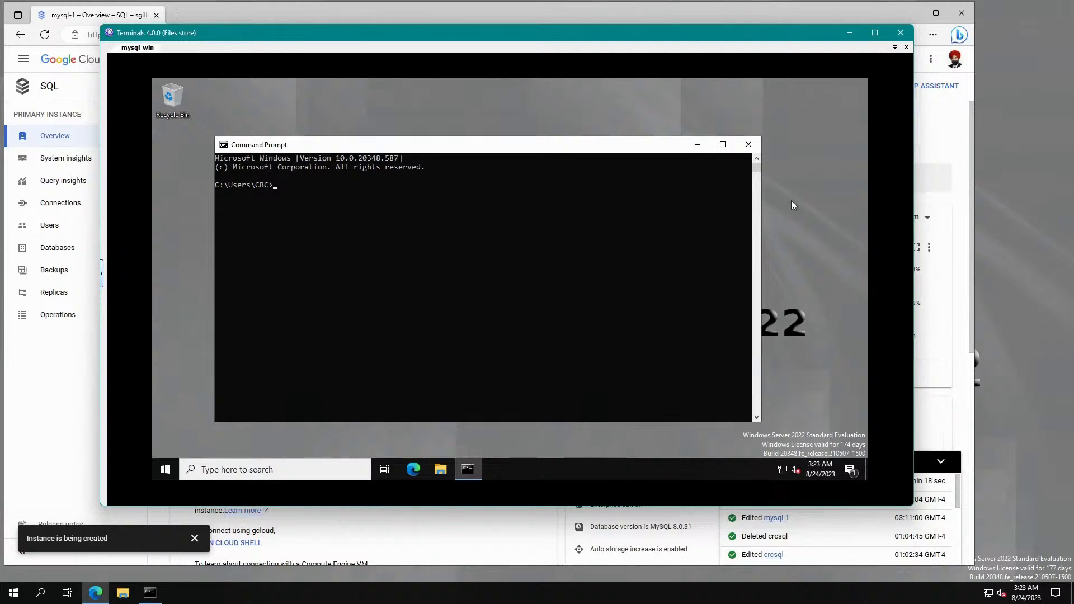
{"action": "type", "text": "mysql"}
{"action": "key", "text": "Return"}
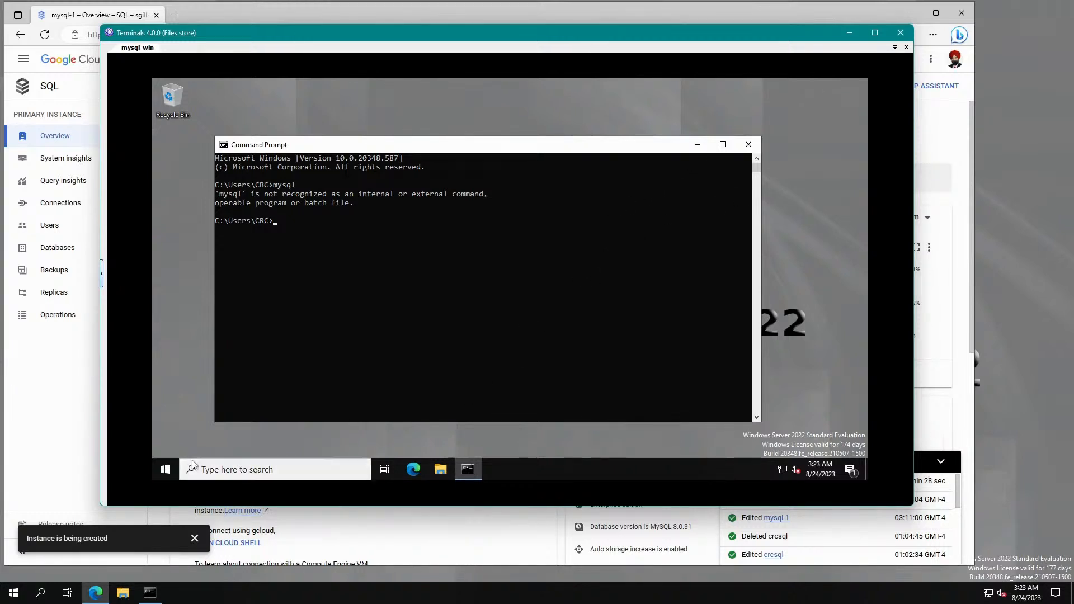
Find and try MySQL 8.0 Command Line Client in the remote Start menu's MySQL group.
{"action": "left_click", "coordinate": [164, 472]}
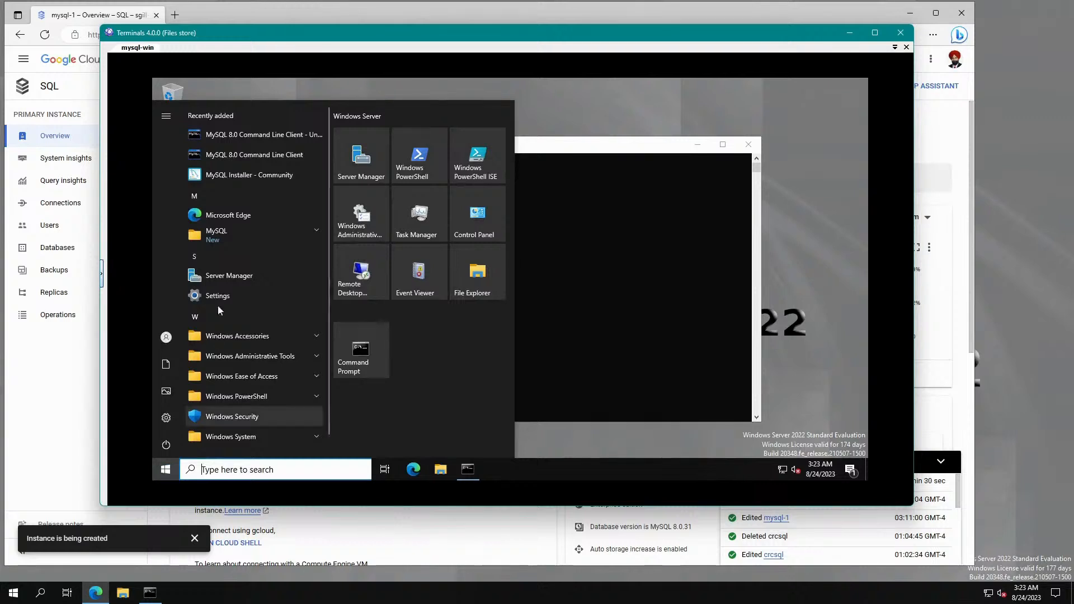
{"action": "left_click", "coordinate": [219, 236]}
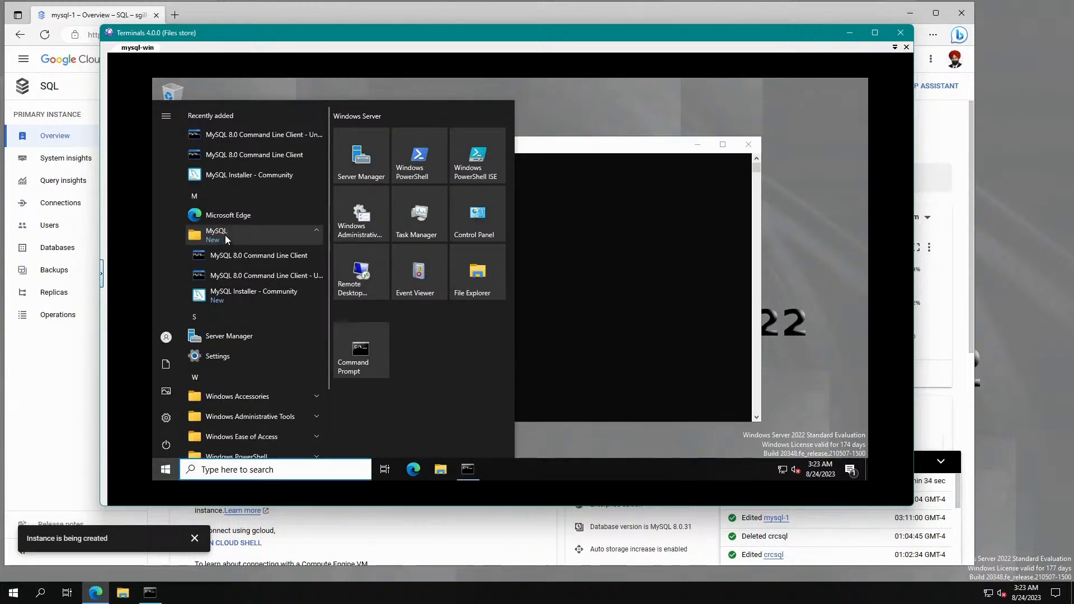
{"action": "left_click", "coordinate": [218, 234]}
{"action": "left_click", "coordinate": [218, 234]}
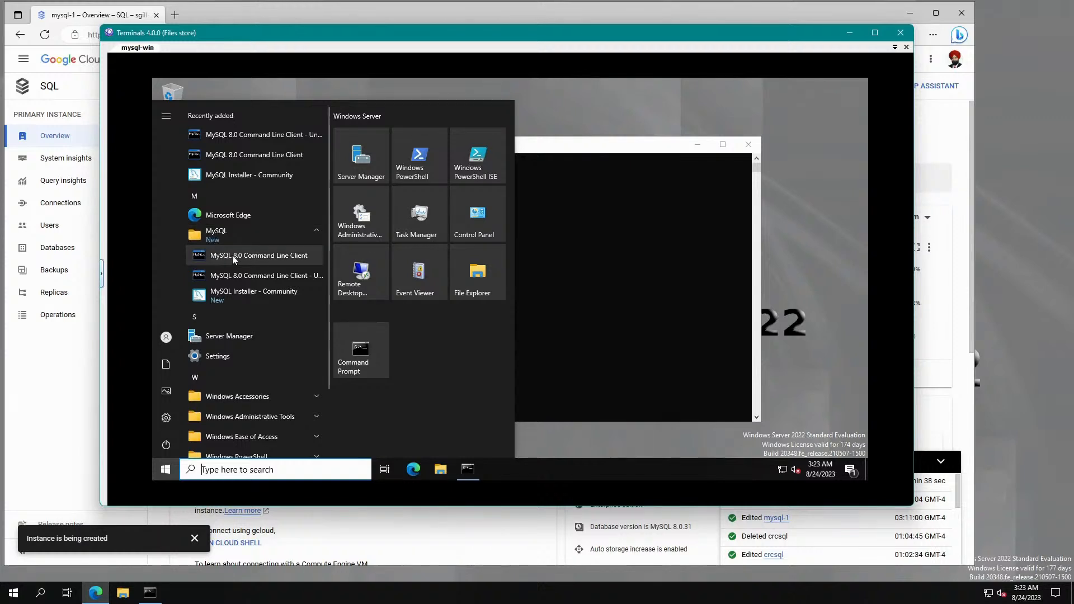
{"action": "left_click", "coordinate": [283, 256]}
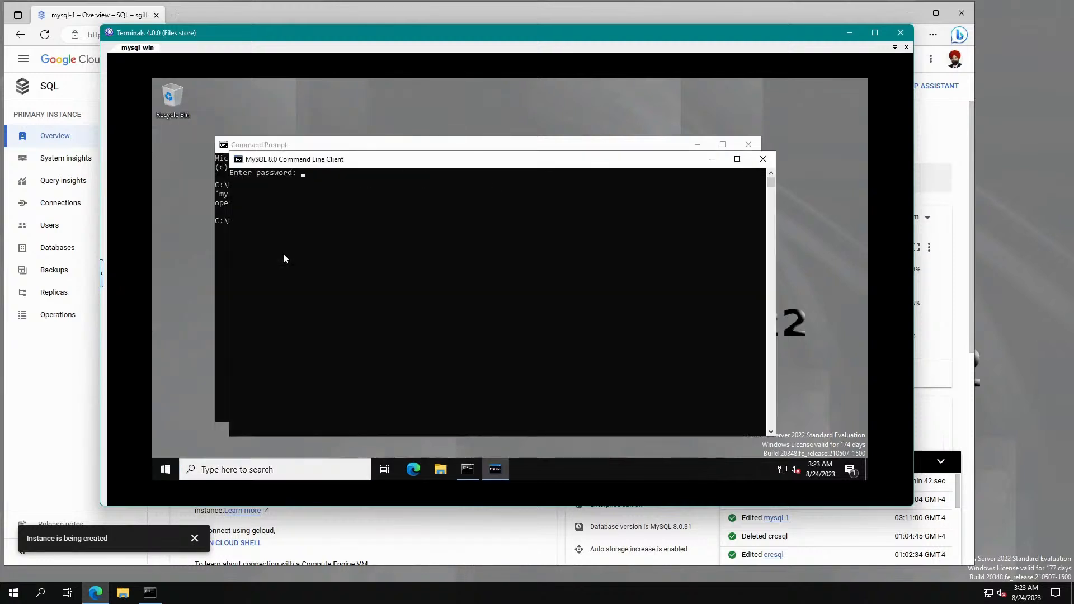
{"action": "left_click", "coordinate": [762, 159]}
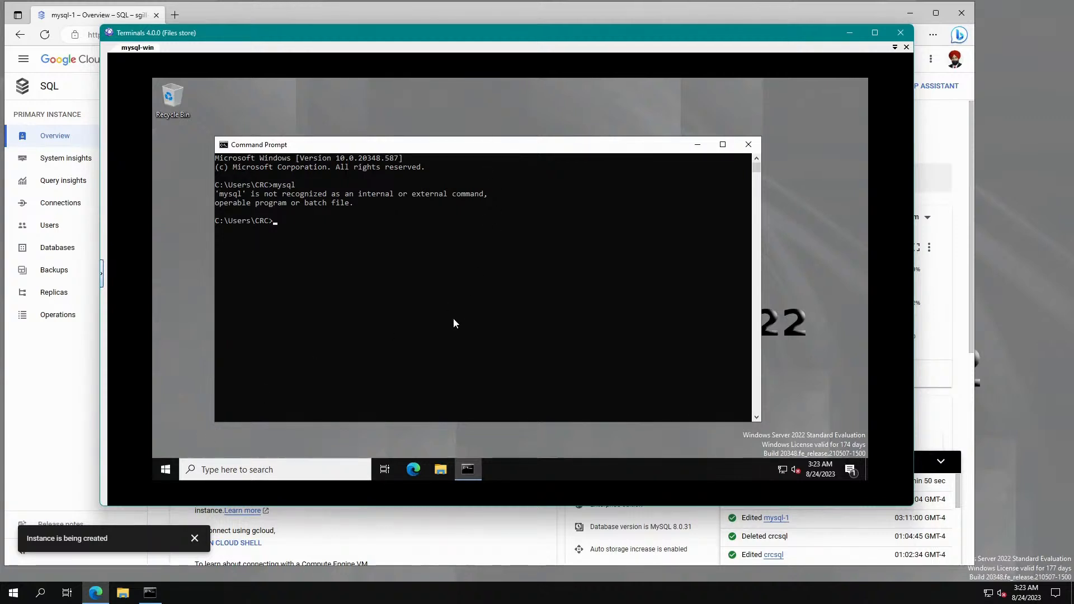
{"action": "left_click", "coordinate": [165, 470]}
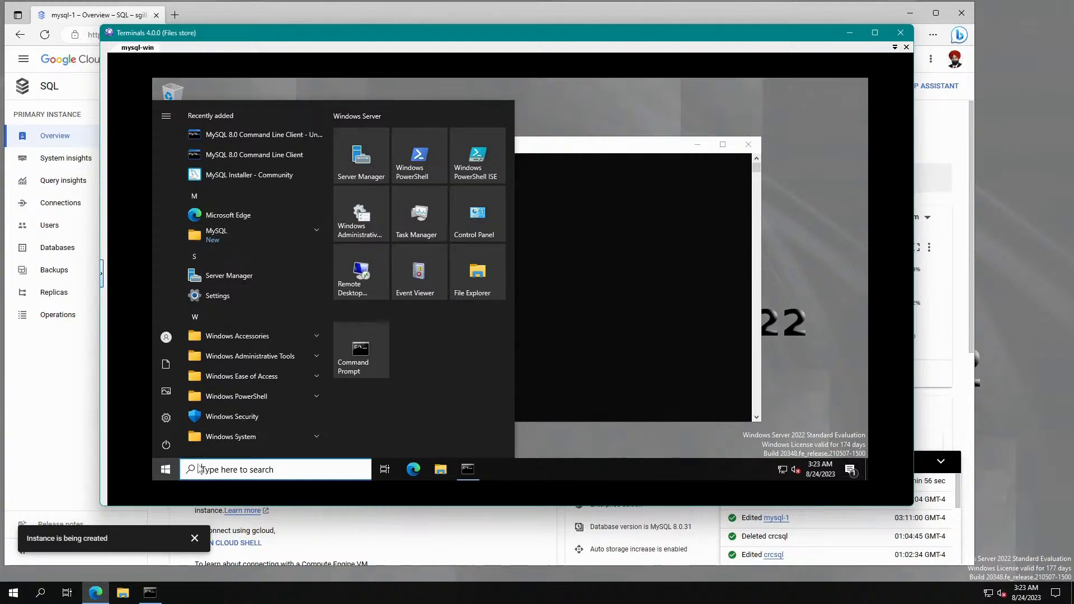
Browse in File Explorer to C:\Program Files\MySQL\MySQL Server 8.0\bin.
{"action": "left_click", "coordinate": [440, 469]}
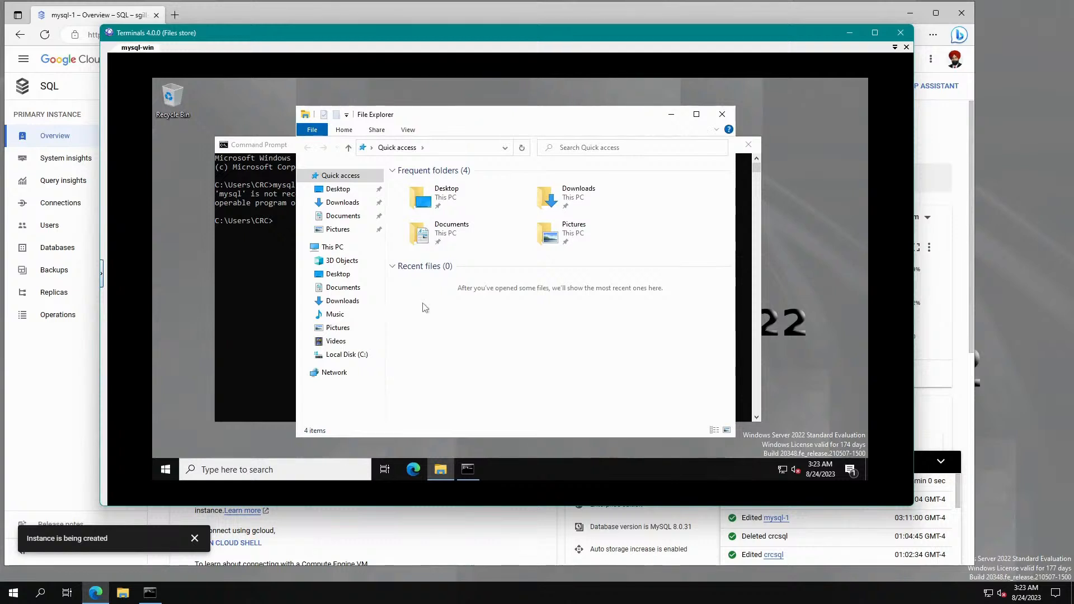
{"action": "left_click", "coordinate": [290, 8]}
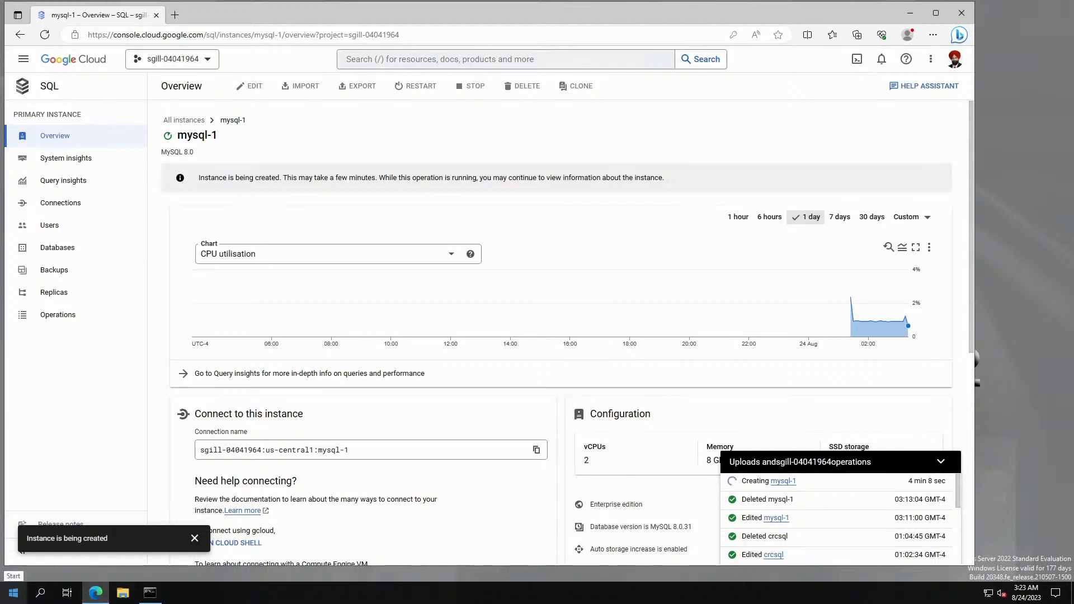
{"action": "key", "text": "alt+Tab"}
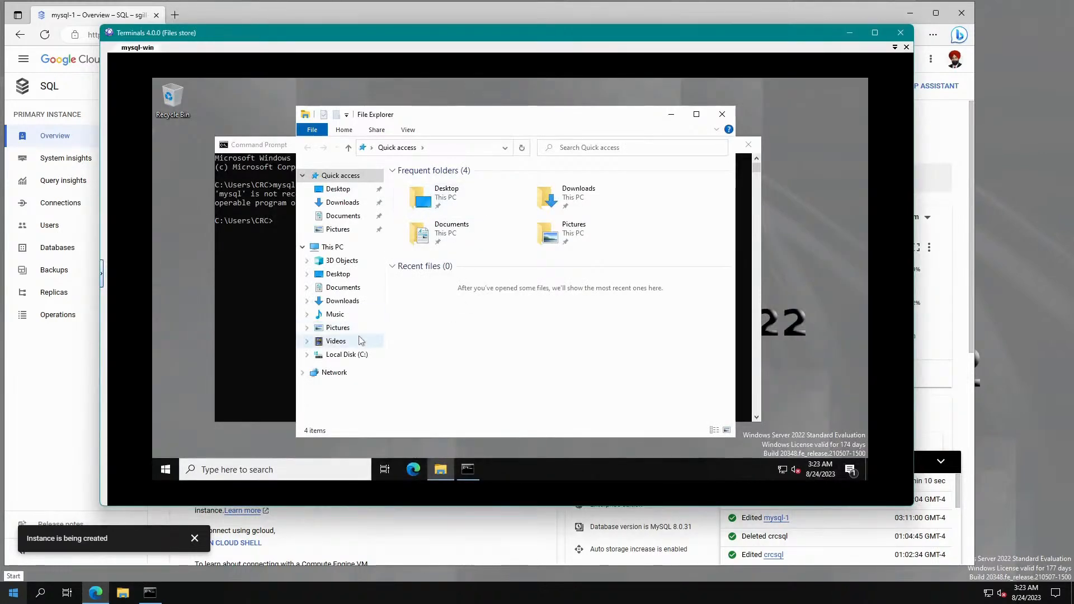
{"action": "left_click", "coordinate": [358, 355]}
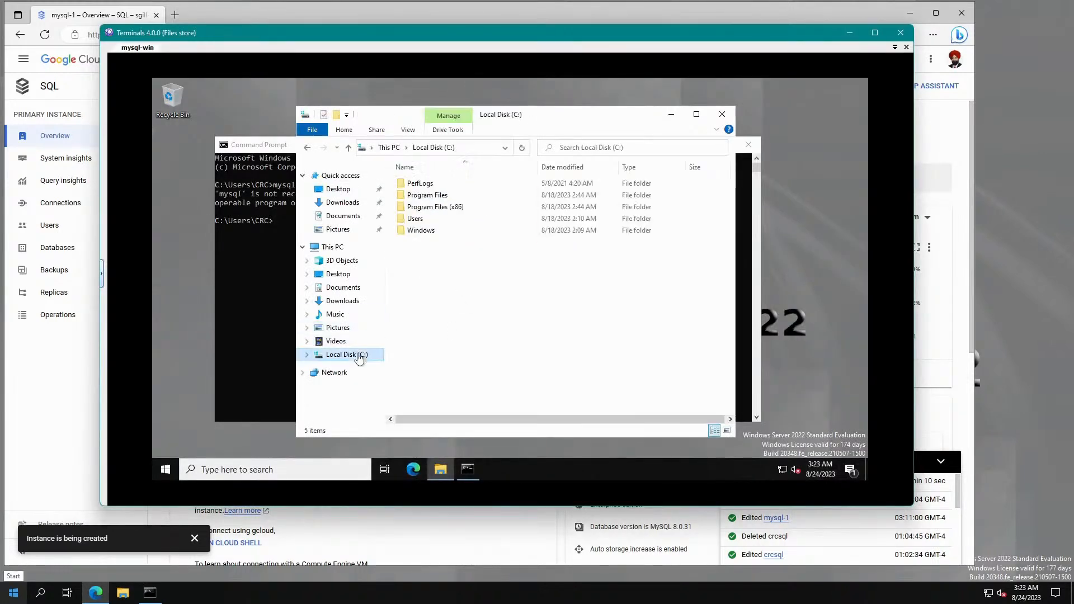
{"action": "double_click", "coordinate": [425, 196]}
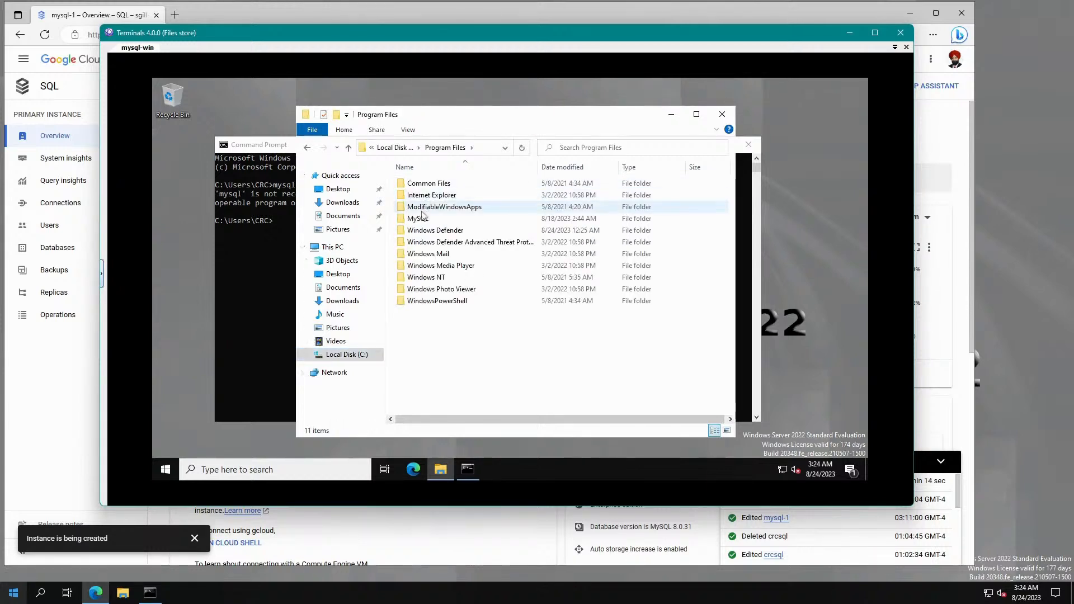
{"action": "double_click", "coordinate": [420, 217]}
{"action": "double_click", "coordinate": [428, 186]}
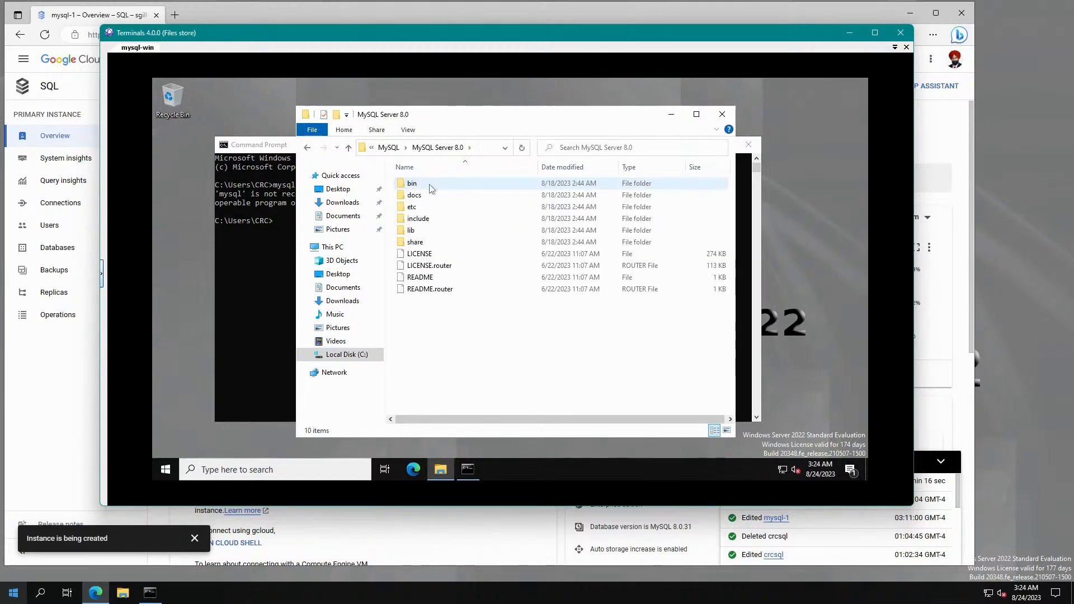
{"action": "double_click", "coordinate": [429, 186]}
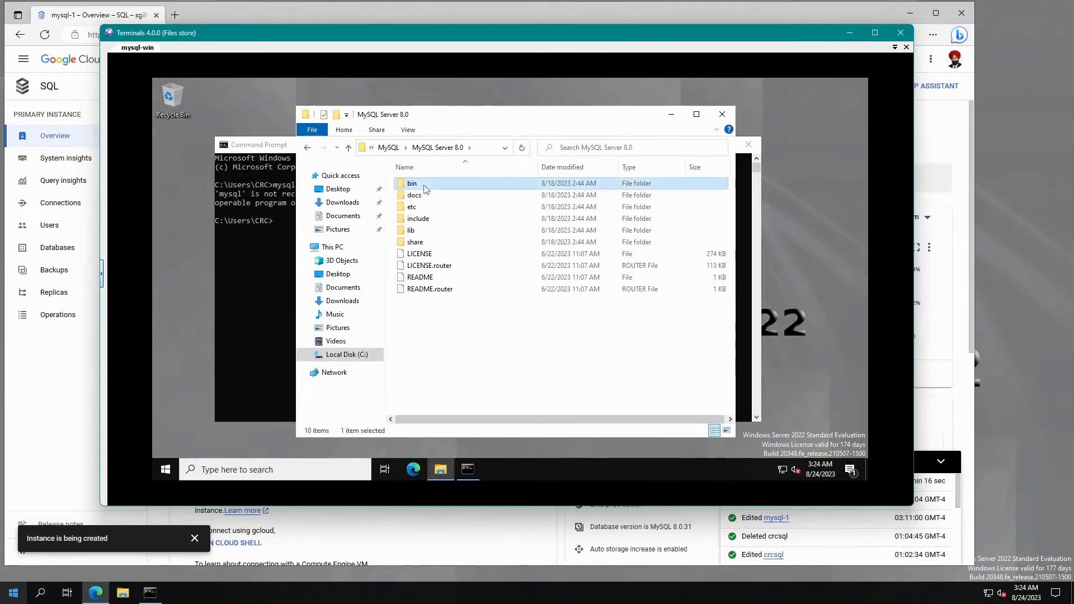
Copy the bin folder path from the address bar and minimize File Explorer.
{"action": "left_click", "coordinate": [479, 149]}
{"action": "right_click", "coordinate": [471, 148]}
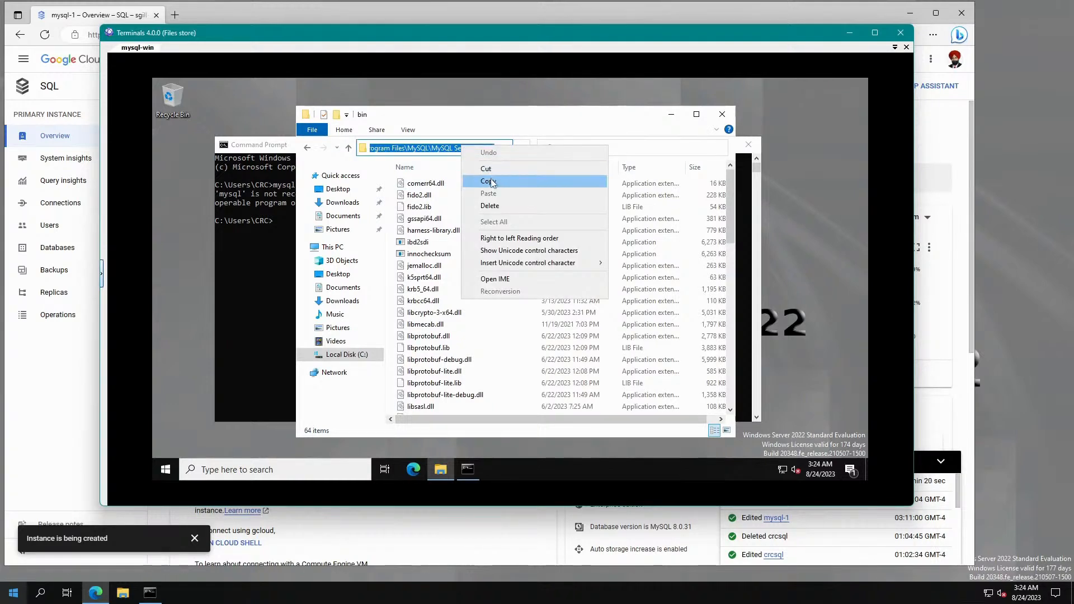
{"action": "left_click", "coordinate": [488, 177]}
{"action": "left_click", "coordinate": [671, 114]}
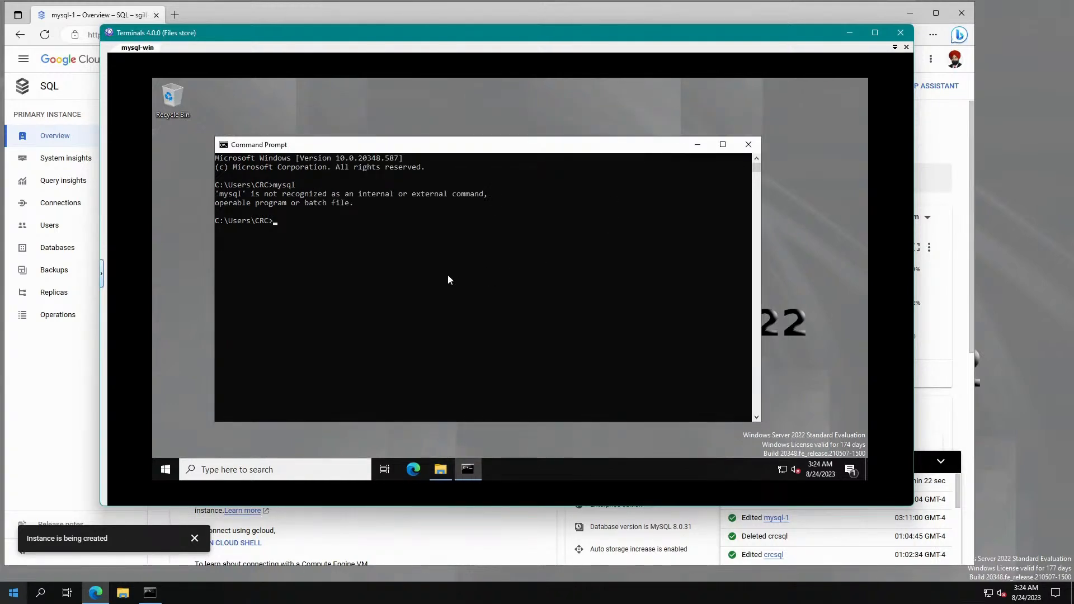
Run mysql from the MySQL Server 8.0 bin folder, hitting ERROR 1045, then move the remote window aside.
{"action": "type", "text": "cd"}
{"action": "key", "text": "ctrl+v"}
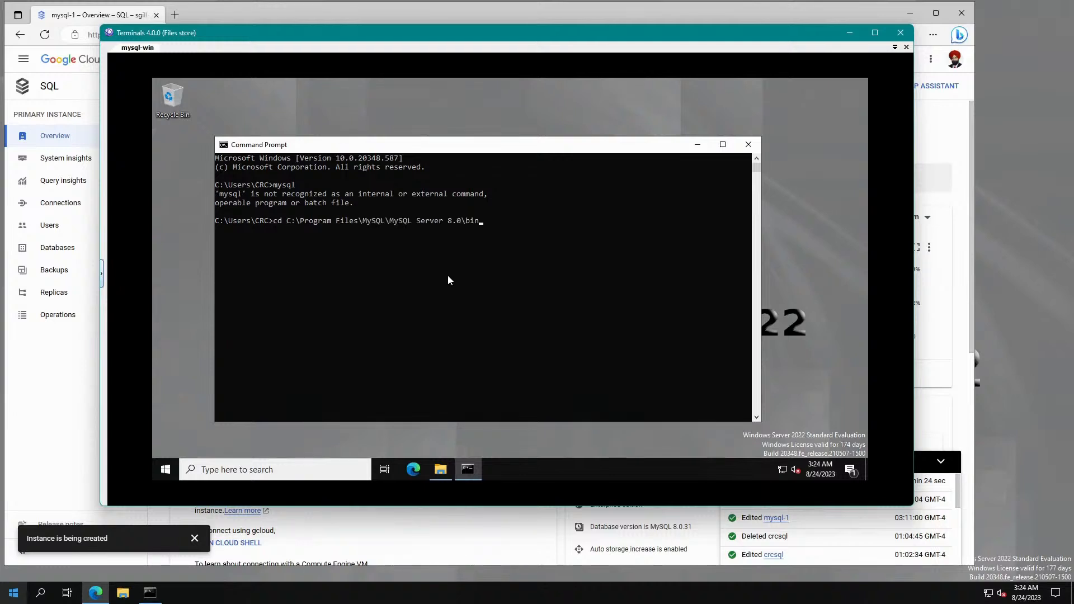
{"action": "key", "text": "Return"}
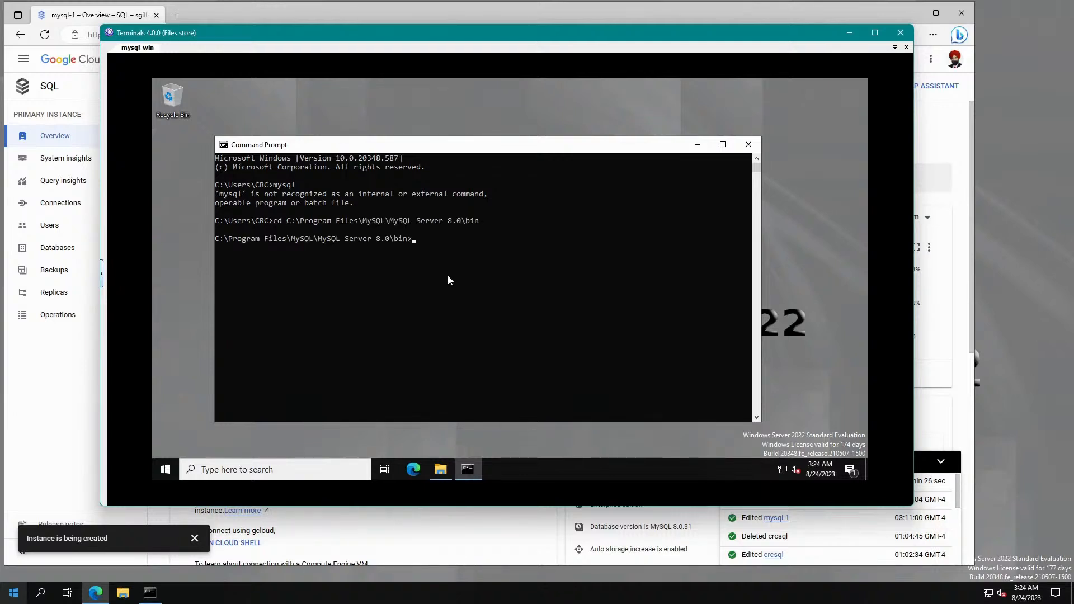
{"action": "type", "text": "mysql"}
{"action": "key", "text": "Return"}
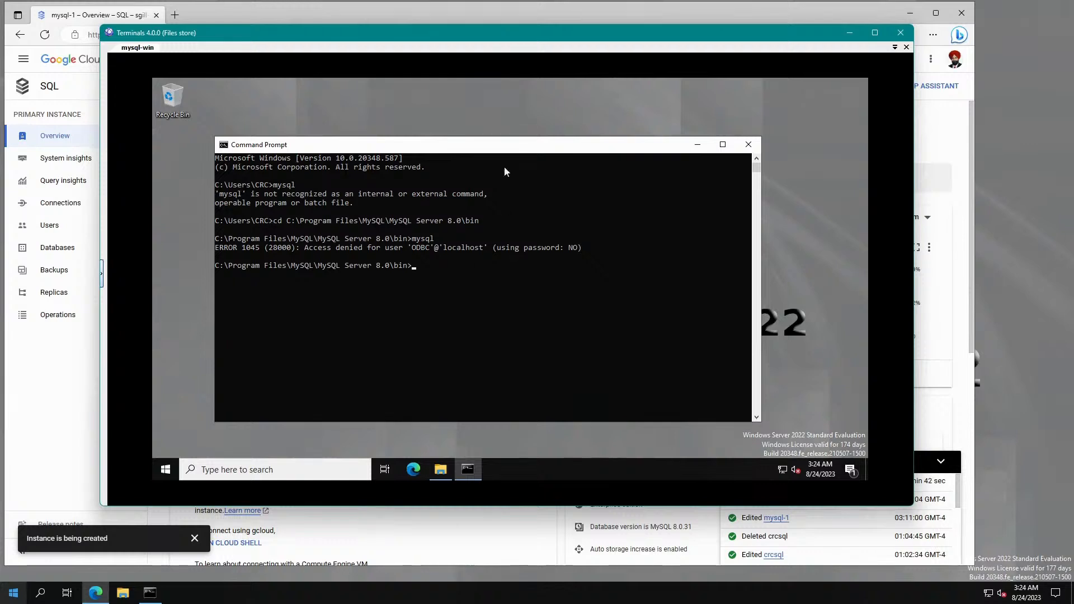
{"action": "left_click_drag", "start_coordinate": [518, 40], "coordinate": [0, 213]}
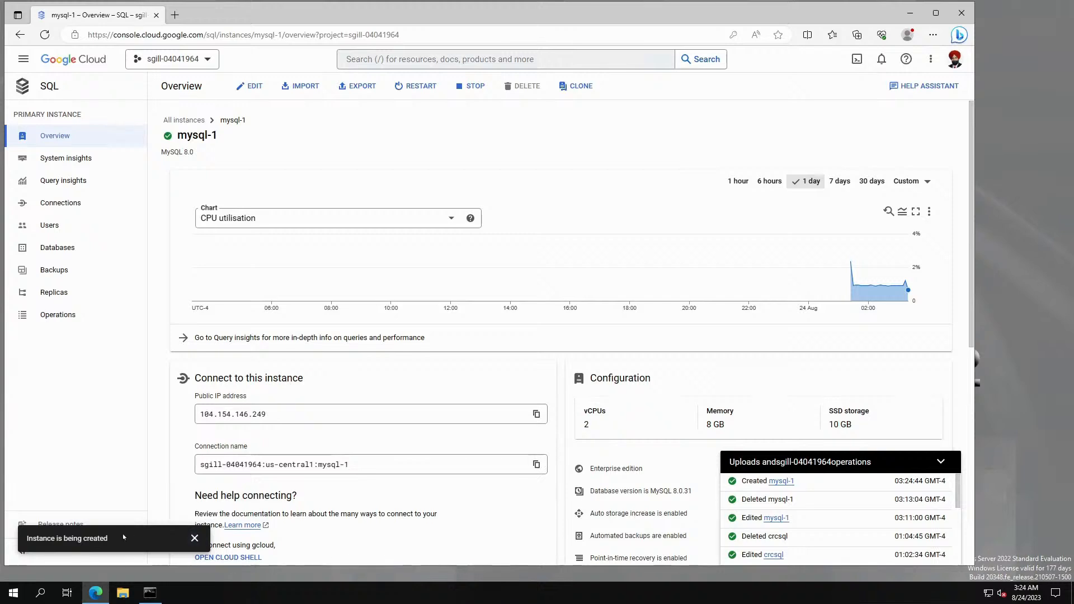
Clear the creation notice and operations panel, then copy the instance name mysql-1.
{"action": "left_click", "coordinate": [194, 538]}
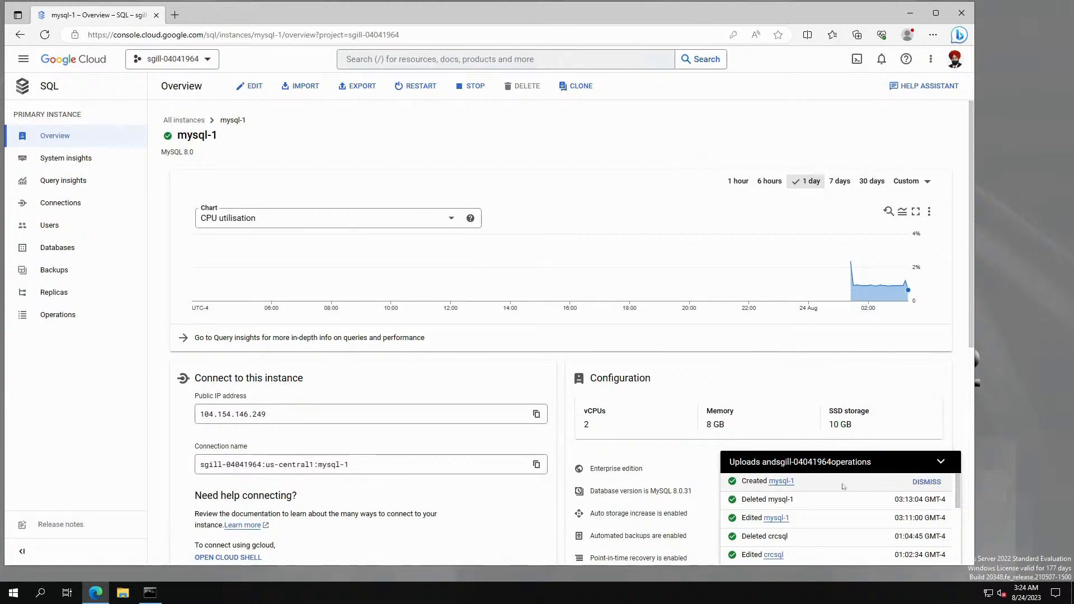
{"action": "left_click", "coordinate": [942, 461]}
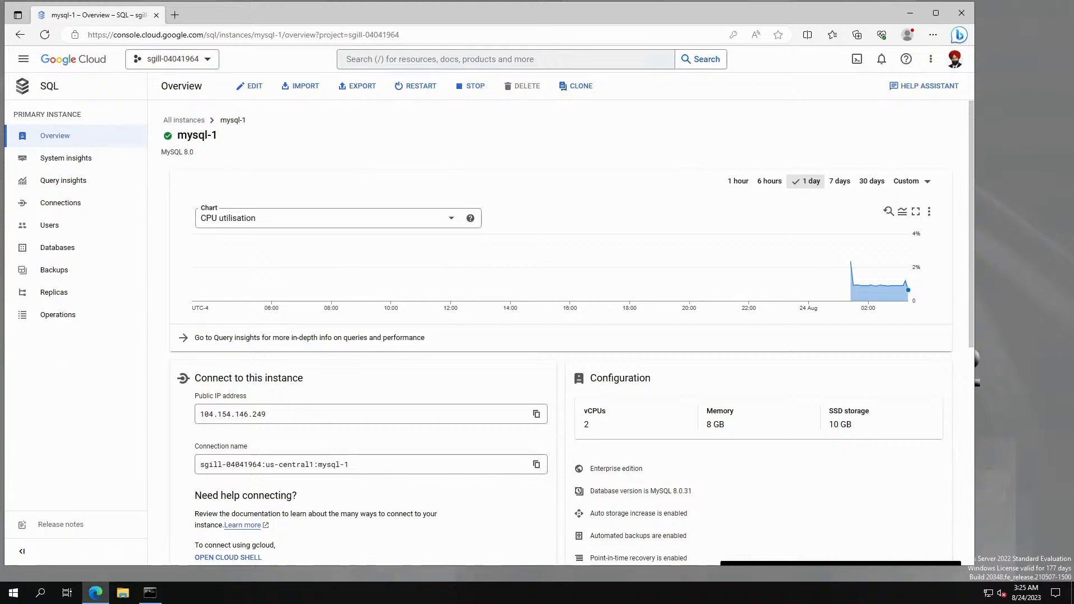
{"action": "double_click", "coordinate": [215, 135]}
{"action": "left_click_drag", "start_coordinate": [215, 136], "coordinate": [179, 139]}
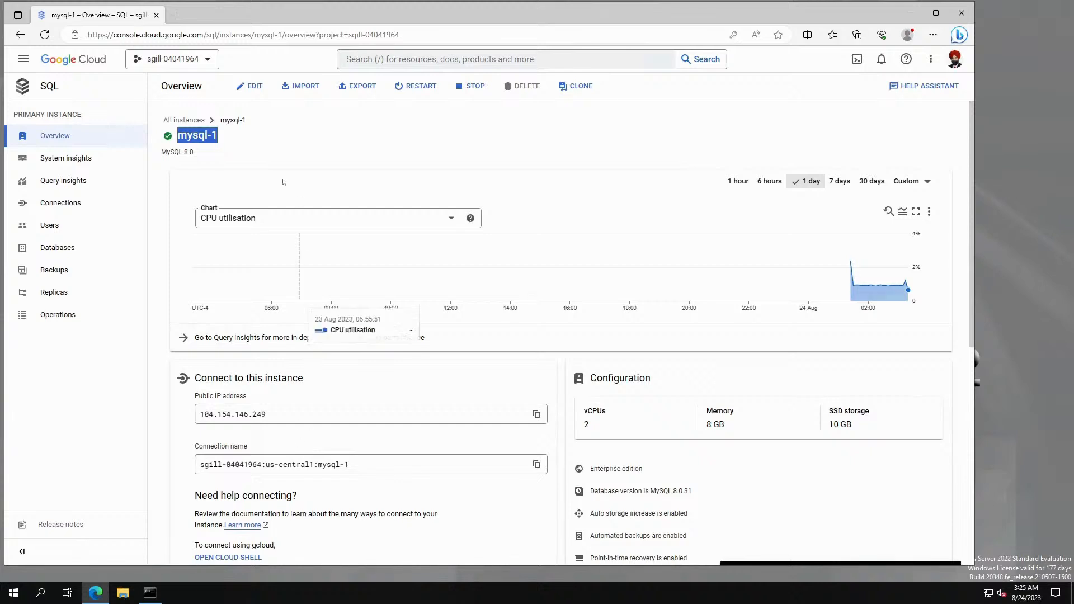
{"action": "right_click", "coordinate": [206, 135]}
{"action": "left_click", "coordinate": [244, 149]}
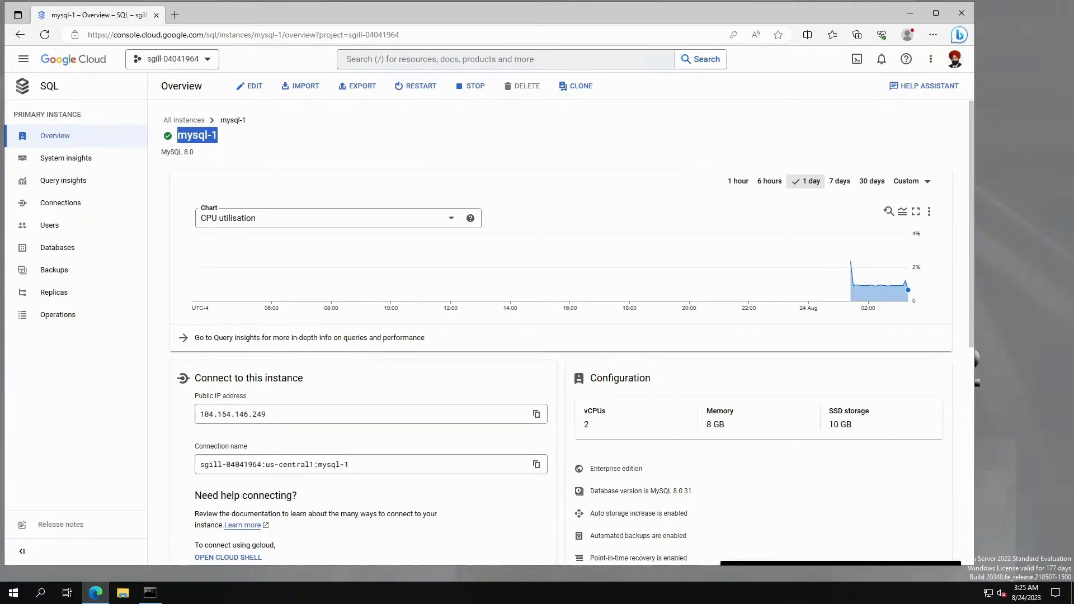
Minimize the Crimson Editor notes window and open the Windows start search.
{"action": "left_click_drag", "start_coordinate": [336, 601], "coordinate": [535, 67]}
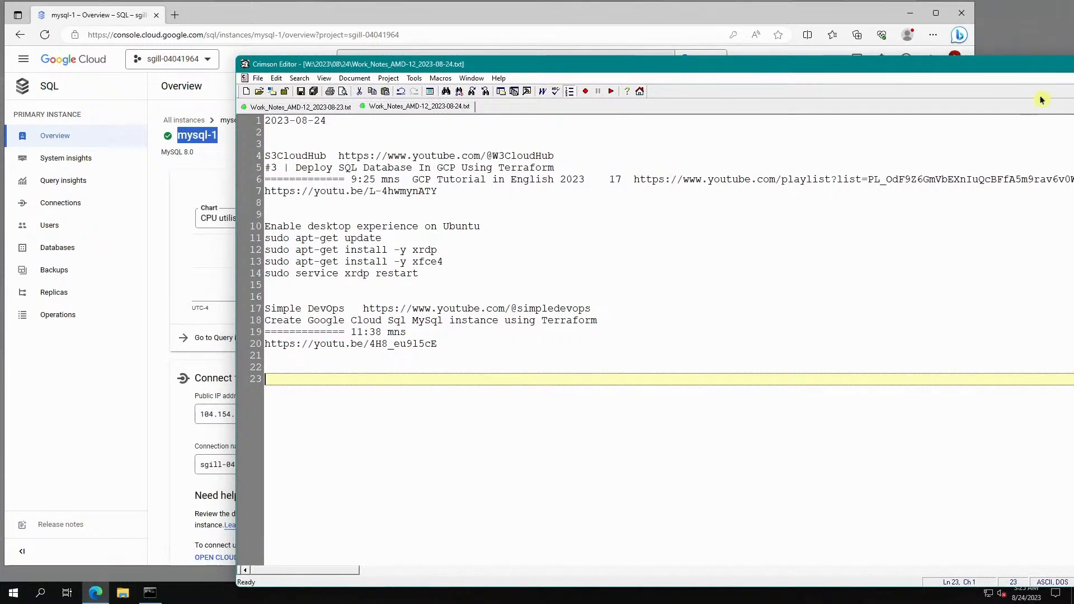
{"action": "left_click_drag", "start_coordinate": [1032, 66], "coordinate": [755, 102]}
{"action": "left_click", "coordinate": [788, 100]}
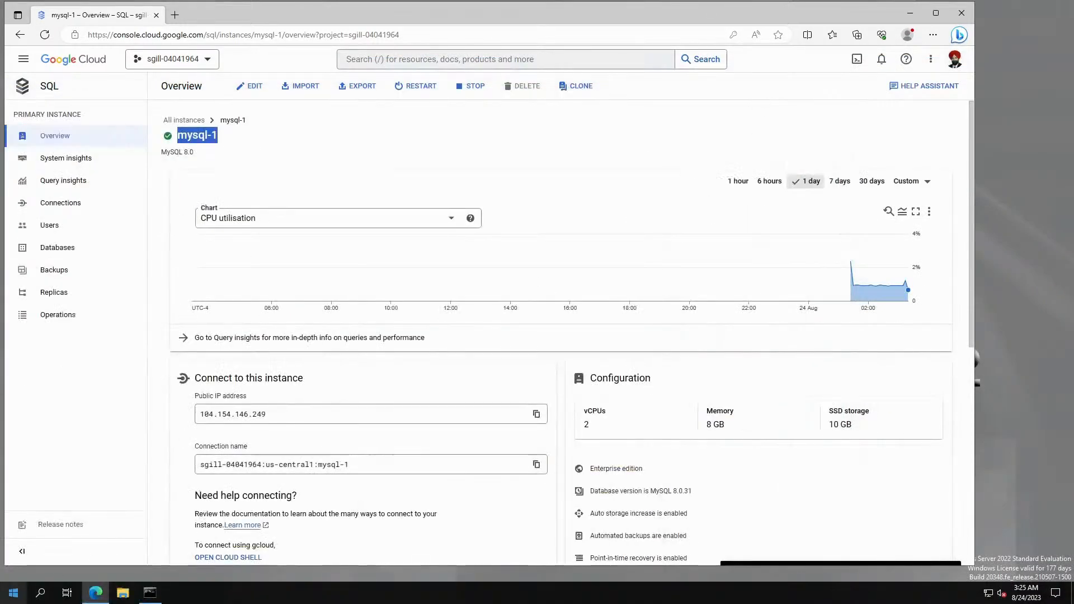
{"action": "left_click", "coordinate": [15, 593]}
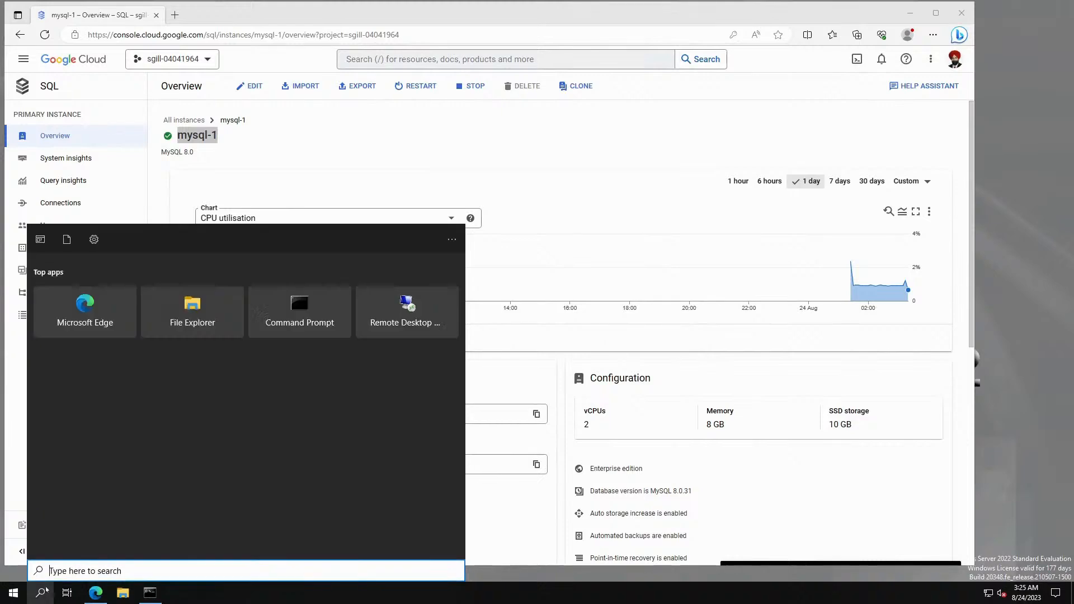
Start a Notepad note with mysql-1 and resize the window beside the browser.
{"action": "type", "text": "n"}
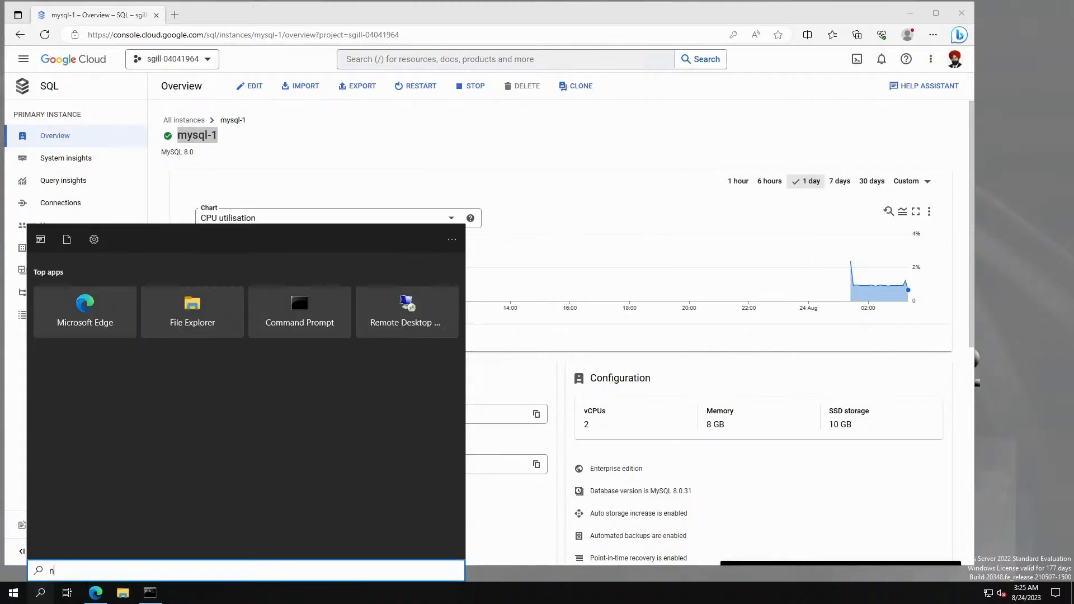
{"action": "type", "text": "otepad"}
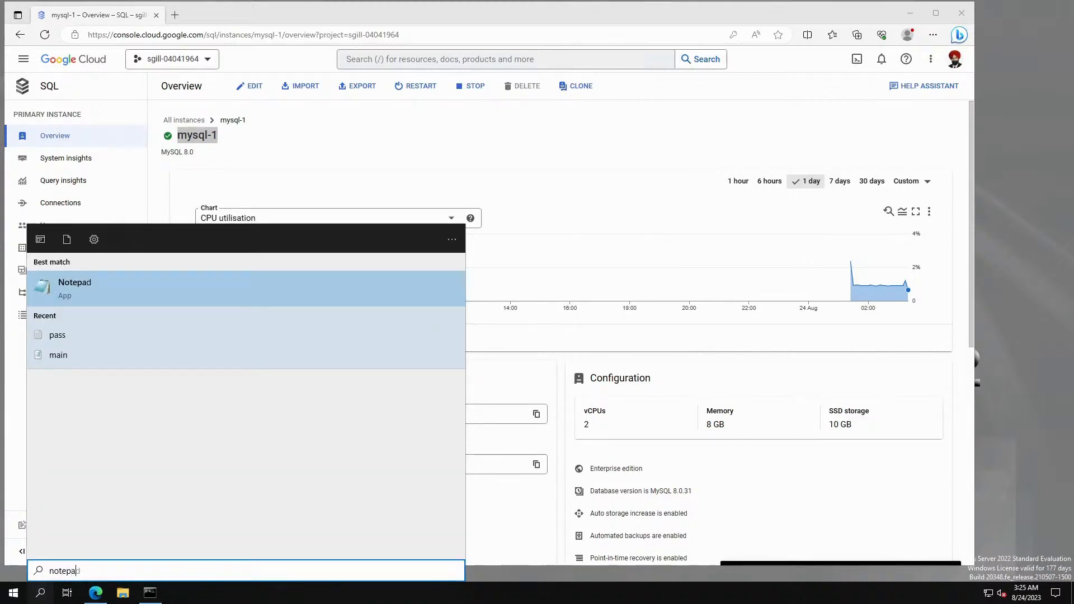
{"action": "key", "text": "Return"}
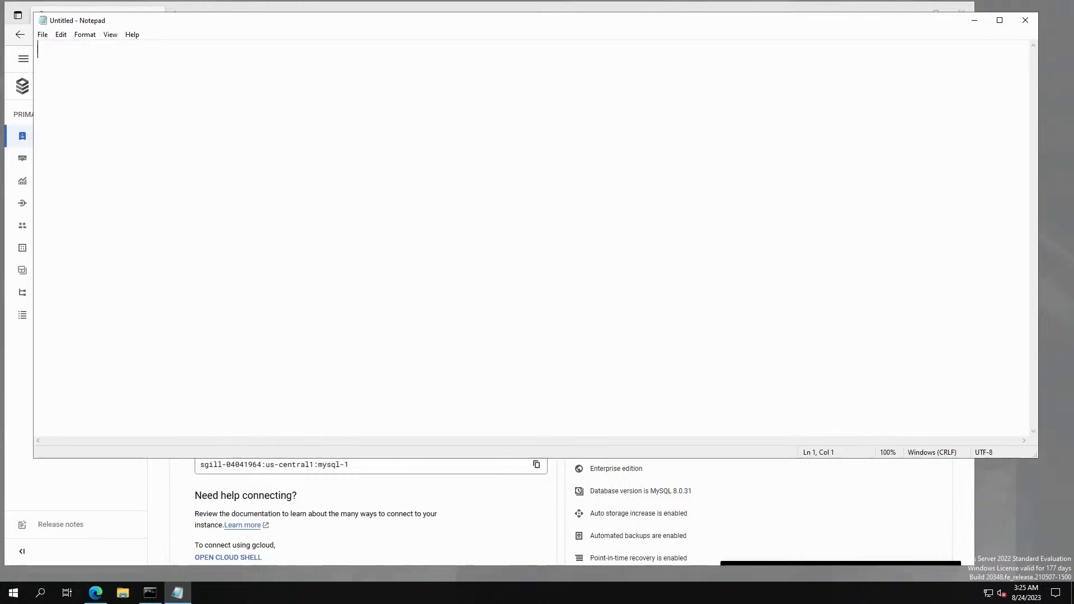
{"action": "left_click_drag", "start_coordinate": [196, 21], "coordinate": [389, 168]}
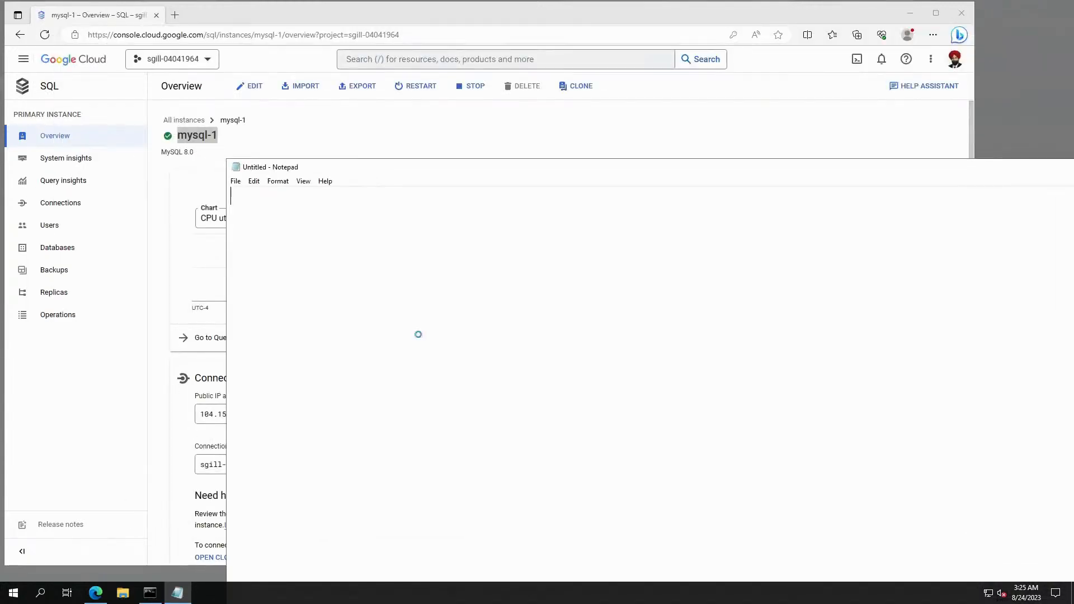
{"action": "type", "text": "mysql-1"}
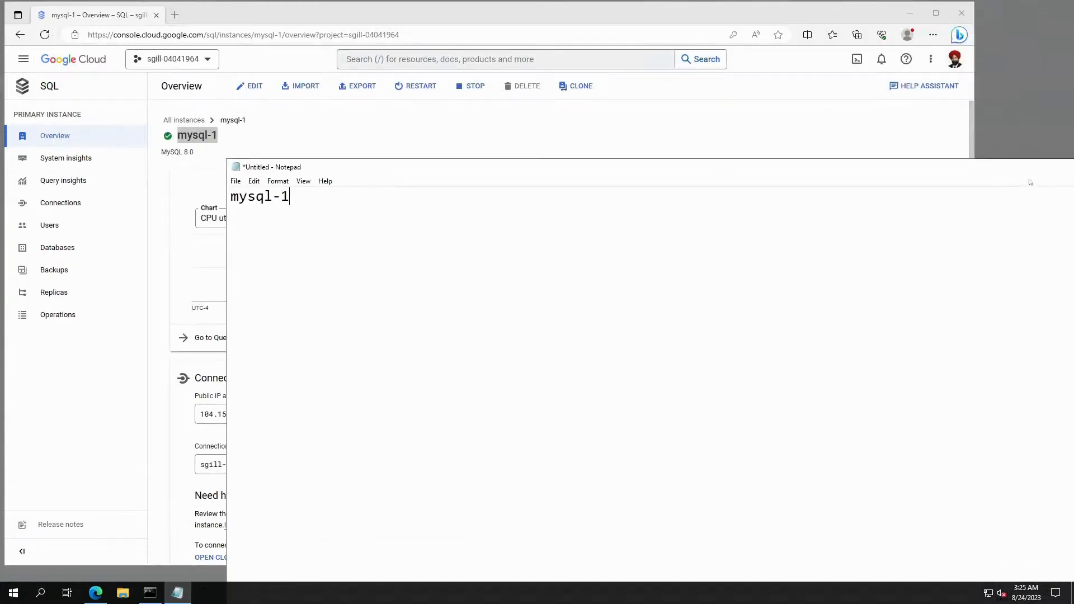
{"action": "left_click_drag", "start_coordinate": [904, 182], "coordinate": [734, 166]}
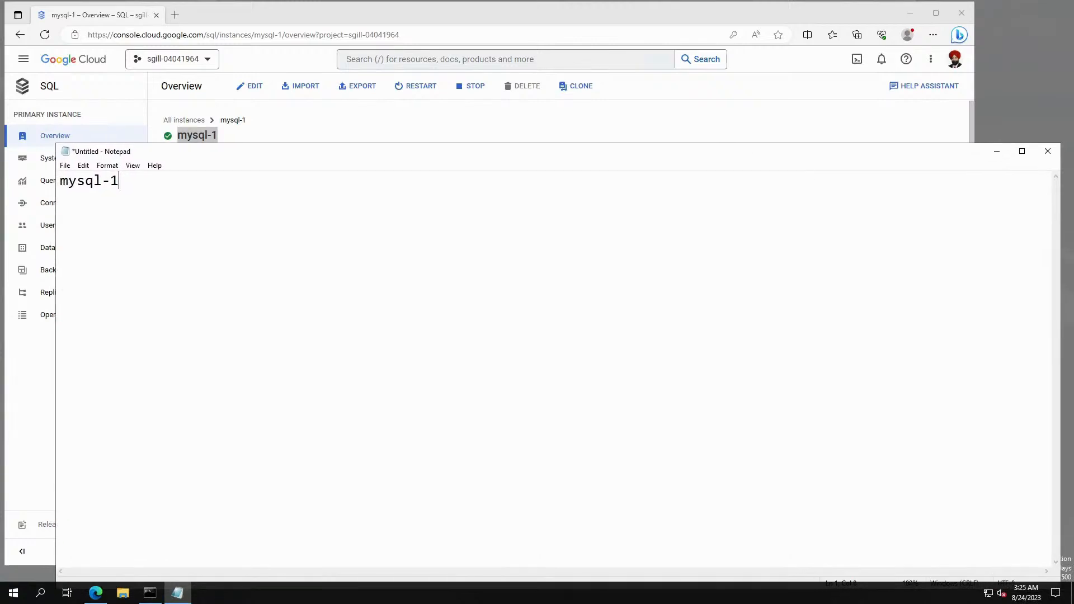
{"action": "left_click_drag", "start_coordinate": [1063, 182], "coordinate": [540, 181]}
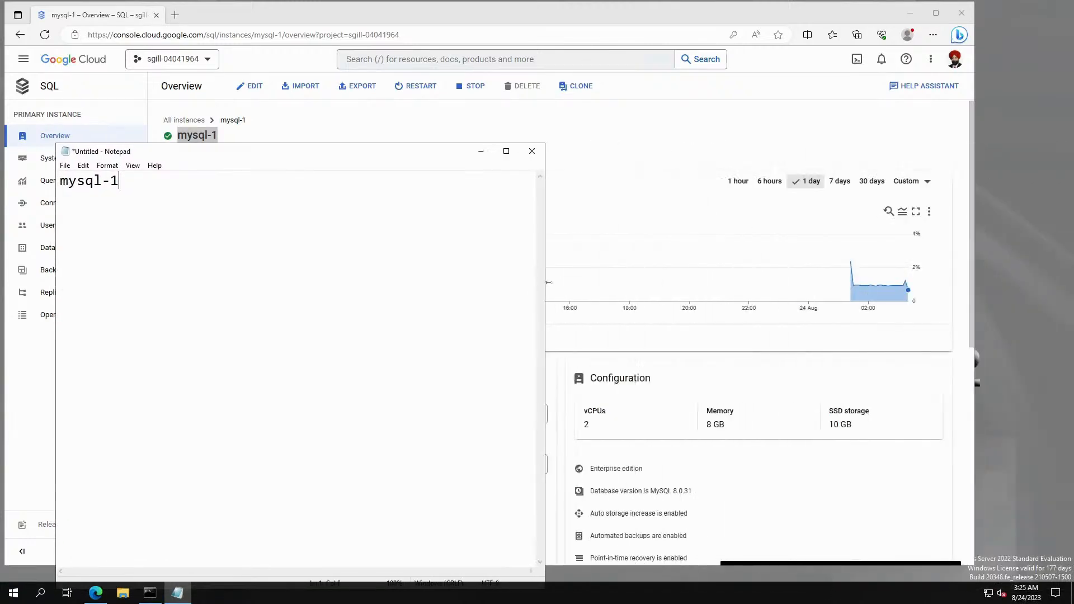
{"action": "left_click_drag", "start_coordinate": [422, 144], "coordinate": [904, 95]}
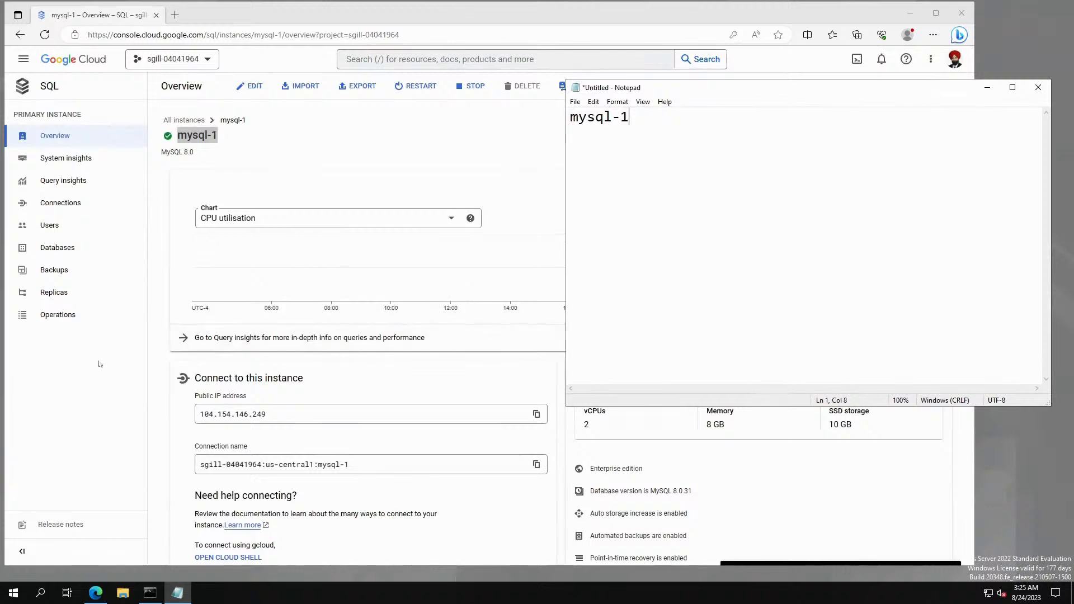
Copy the public IP 104.154.146.249 onto line 2 of the note.
{"action": "double_click", "coordinate": [251, 414]}
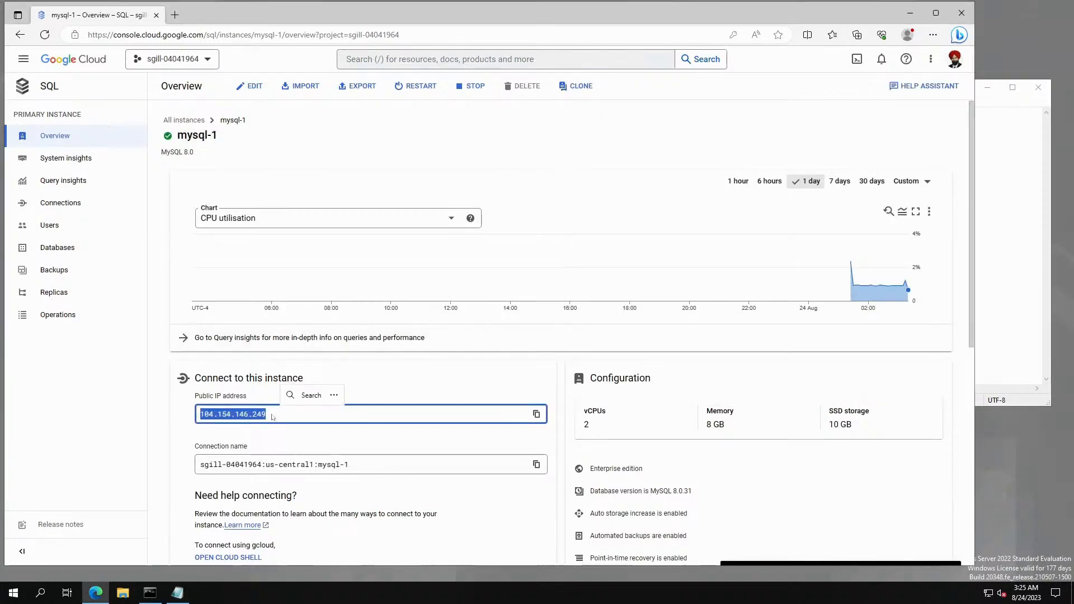
{"action": "right_click", "coordinate": [242, 419]}
{"action": "left_click", "coordinate": [273, 201]}
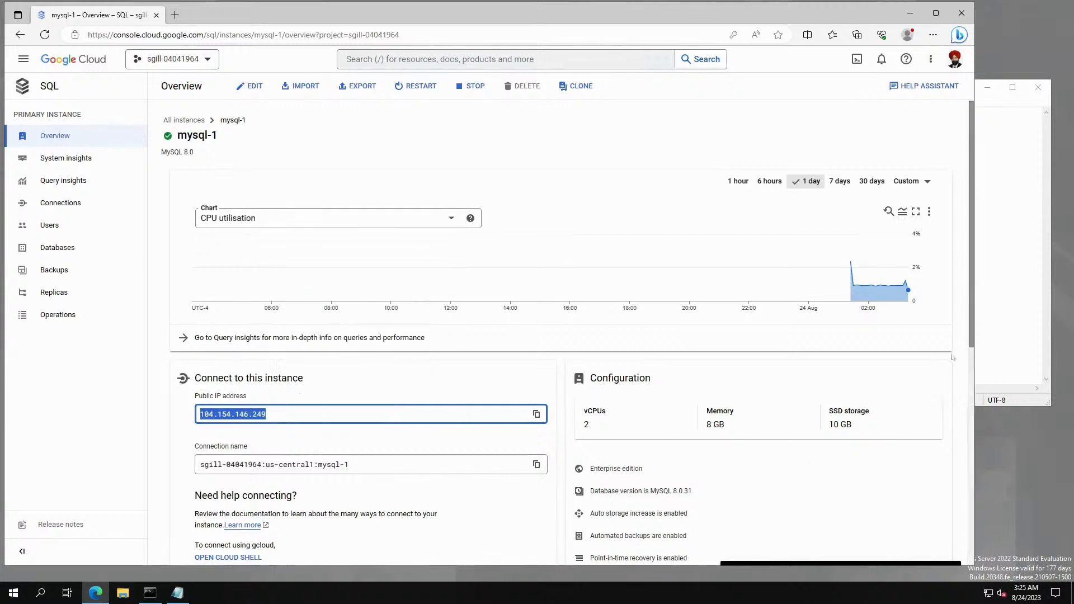
{"action": "left_click", "coordinate": [1007, 223]}
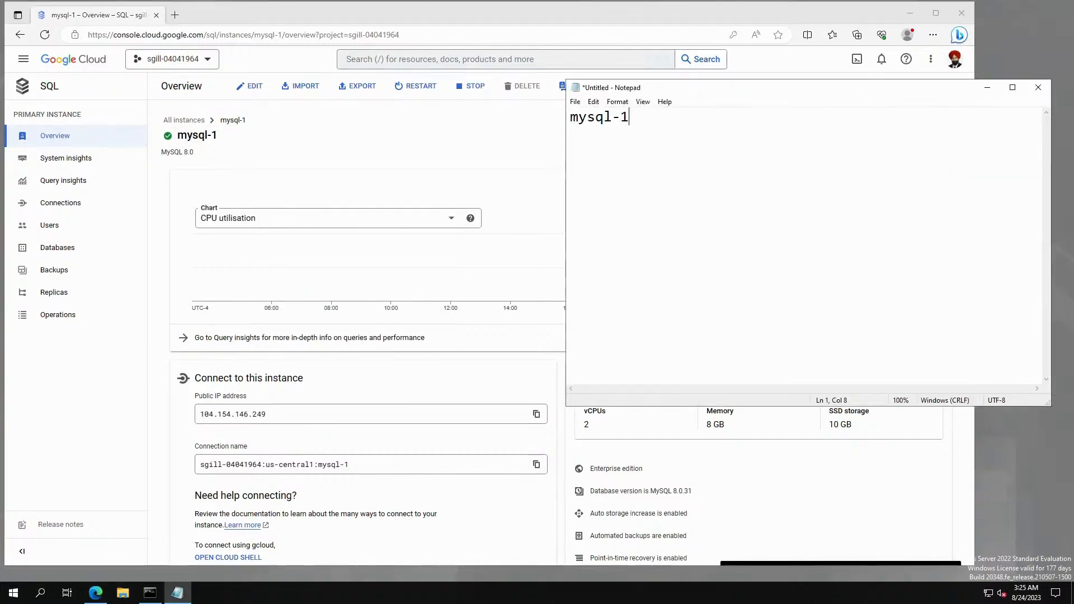
{"action": "key", "text": "Return"}
{"action": "key", "text": "ctrl+v"}
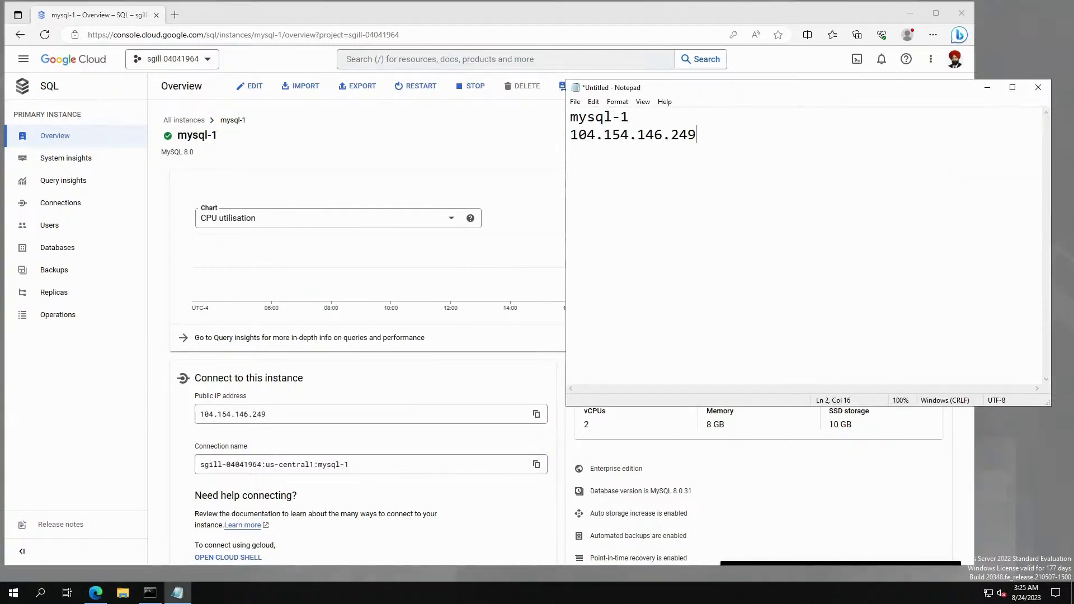
Copy the instance connection name from the overview onto line 3 of the note.
{"action": "left_click", "coordinate": [79, 454]}
{"action": "scroll", "coordinate": [366, 474], "scroll_direction": "down", "scroll_amount": 1}
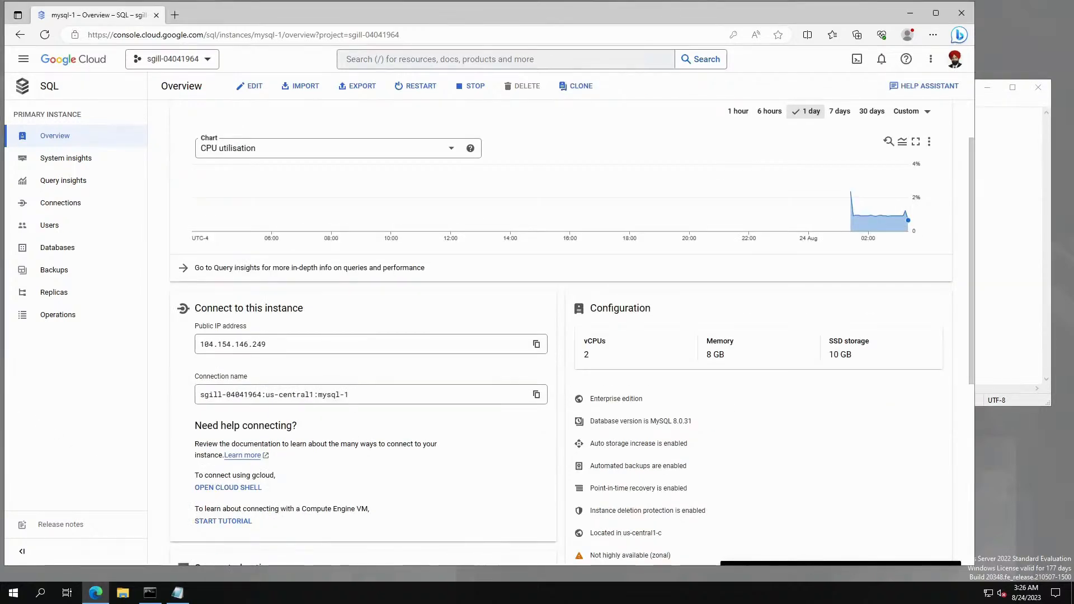
{"action": "left_click_drag", "start_coordinate": [352, 395], "coordinate": [156, 396]}
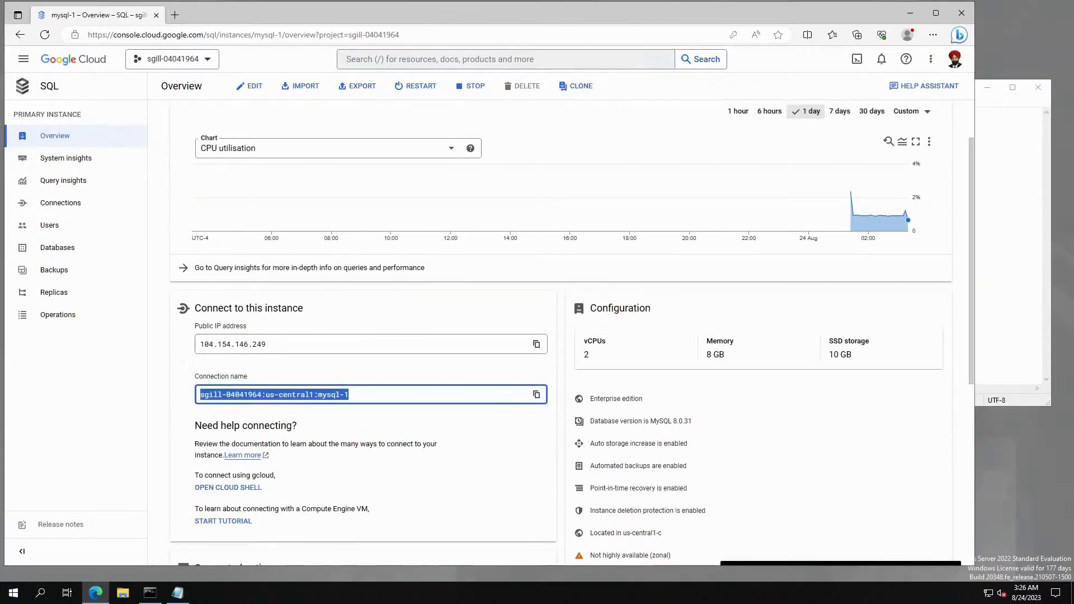
{"action": "left_click", "coordinate": [536, 394]}
{"action": "left_click_drag", "start_coordinate": [1051, 241], "coordinate": [1055, 242]}
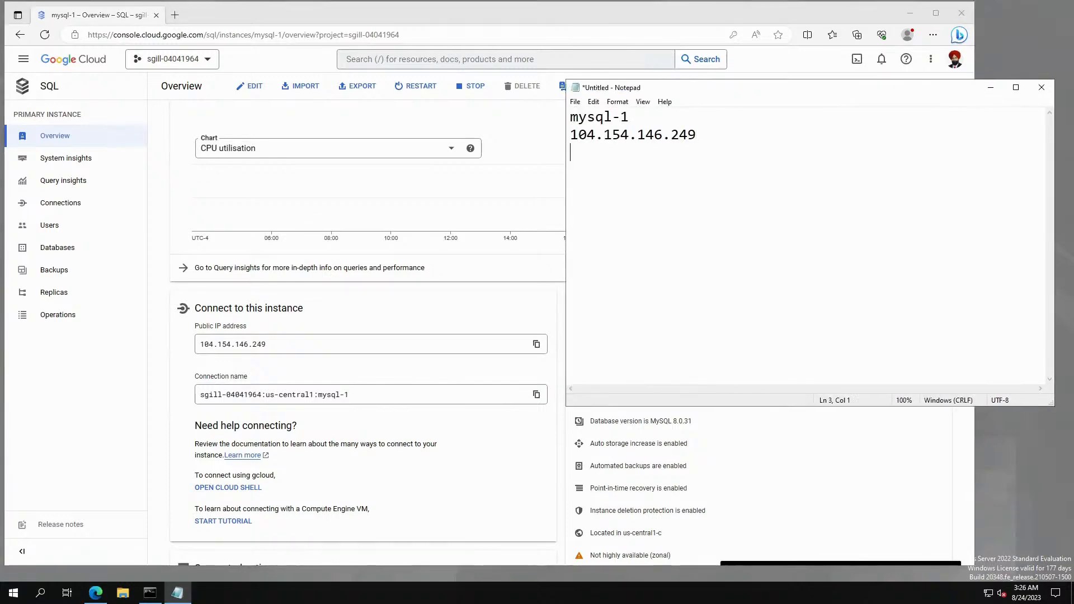
{"action": "key", "text": "Return"}
{"action": "key", "text": "ctrl+v"}
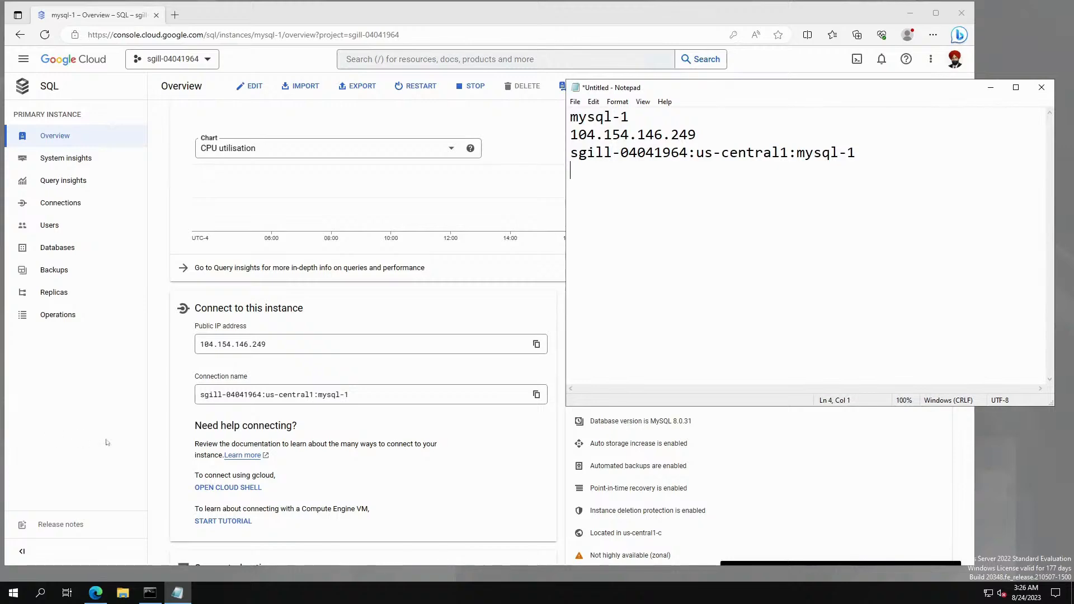
Add the Cloud SQL service account address on line 4, then return to the overview.
{"action": "scroll", "coordinate": [349, 445], "scroll_direction": "down", "scroll_amount": 6}
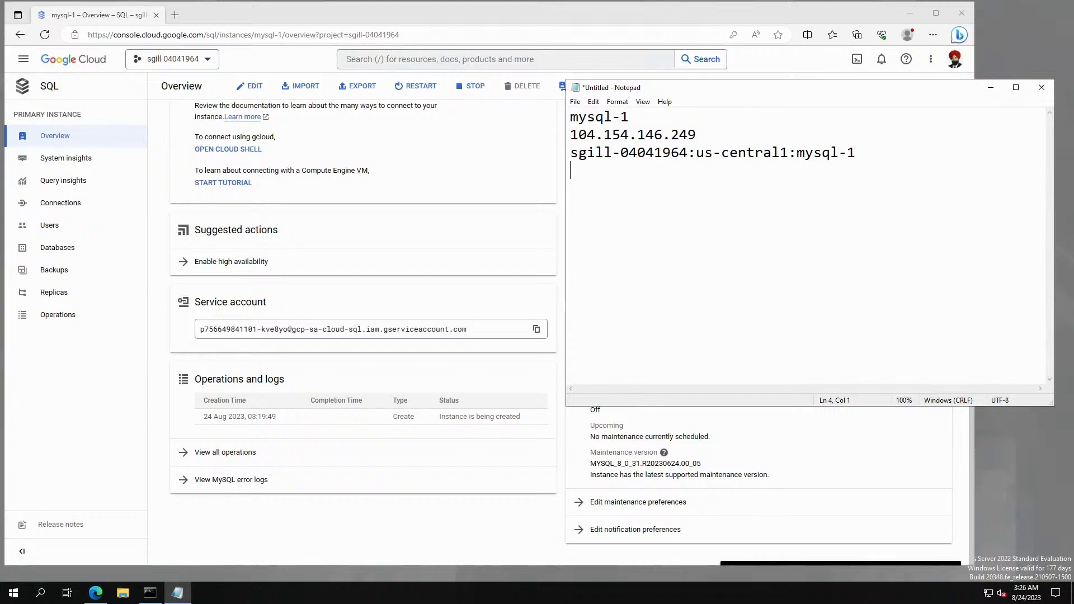
{"action": "left_click", "coordinate": [536, 329]}
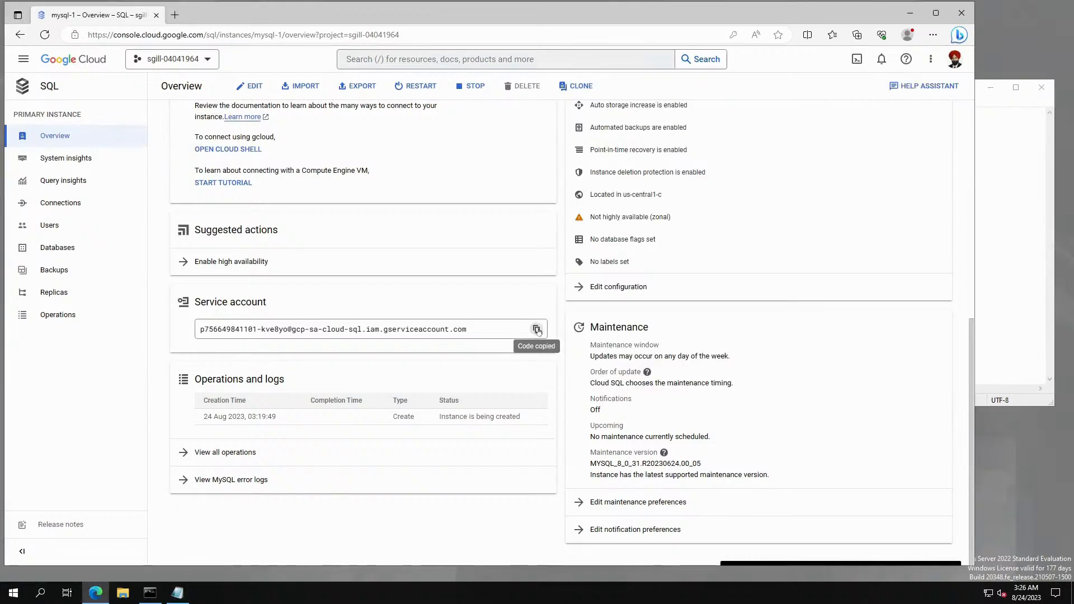
{"action": "key", "text": "alt+Tab"}
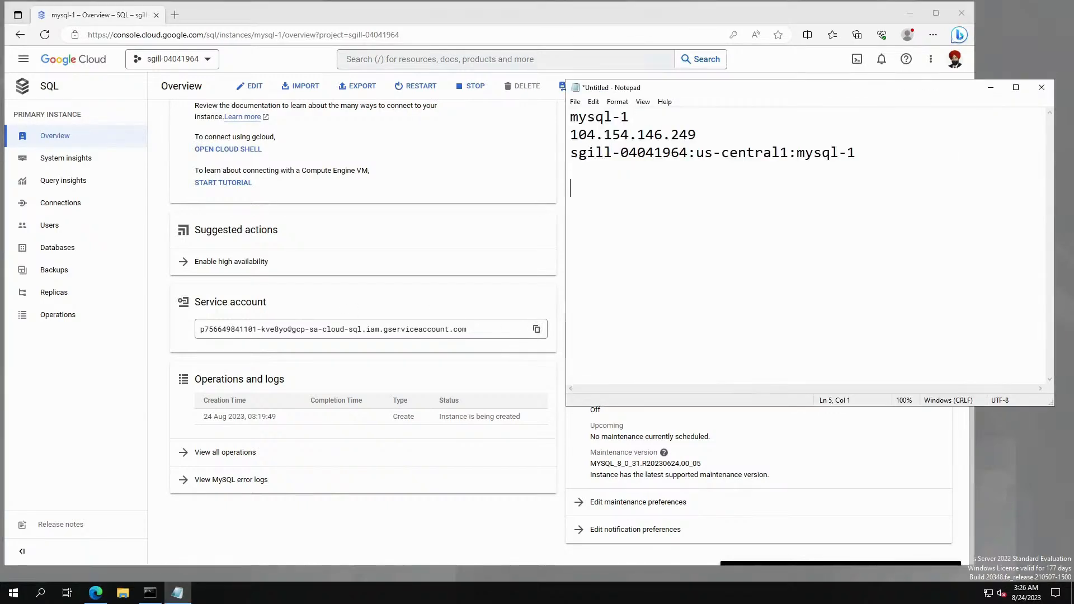
{"action": "key", "text": "Return"}
{"action": "key", "text": "ctrl+v"}
{"action": "key", "text": "Return"}
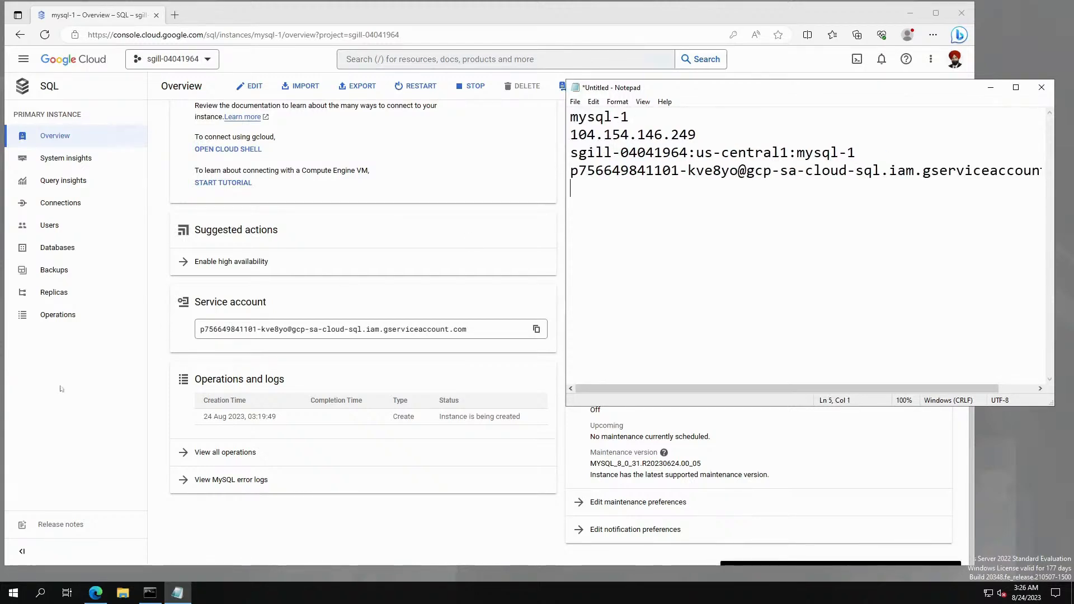
{"action": "key", "text": "alt+Tab"}
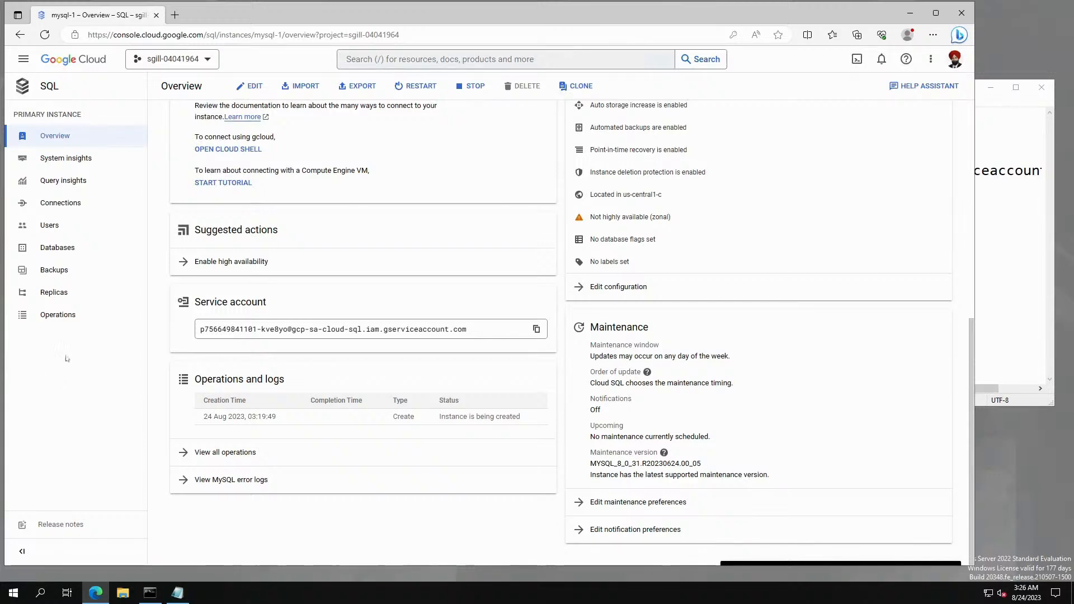
Open and enlarge Cloud Shell, then run plain mysql, which fails with ERROR 2002.
{"action": "left_click", "coordinate": [857, 58]}
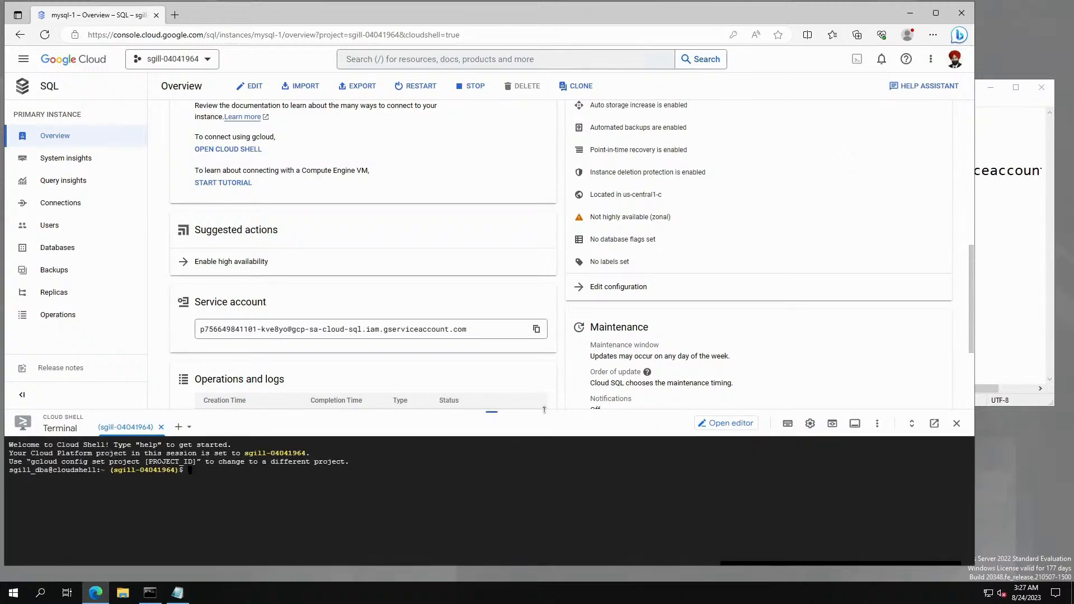
{"action": "left_click_drag", "start_coordinate": [544, 410], "coordinate": [541, 339]}
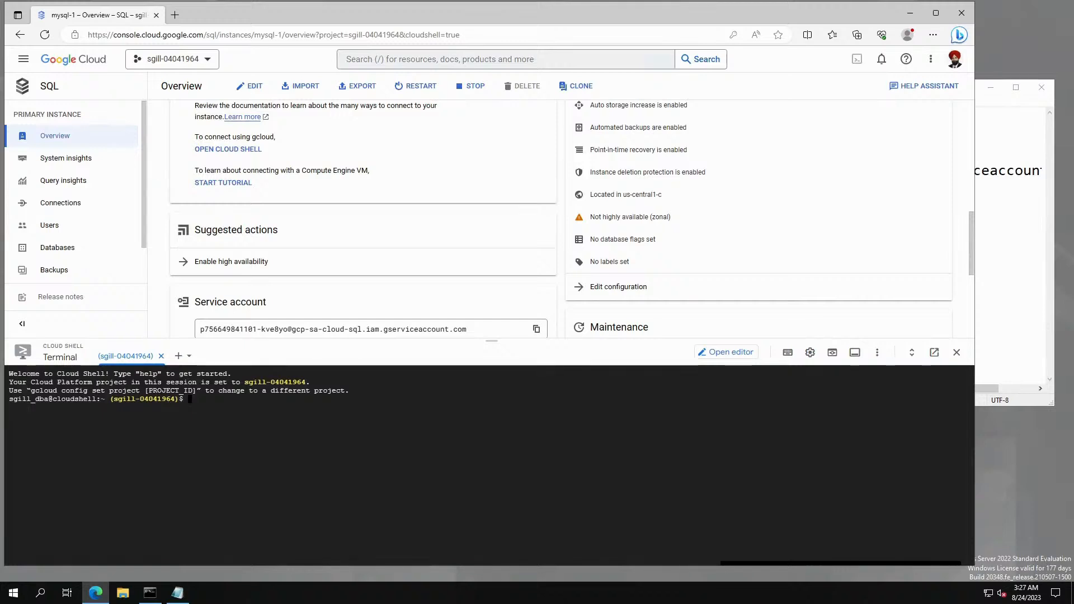
{"action": "type", "text": "mysql"}
{"action": "key", "text": "Return"}
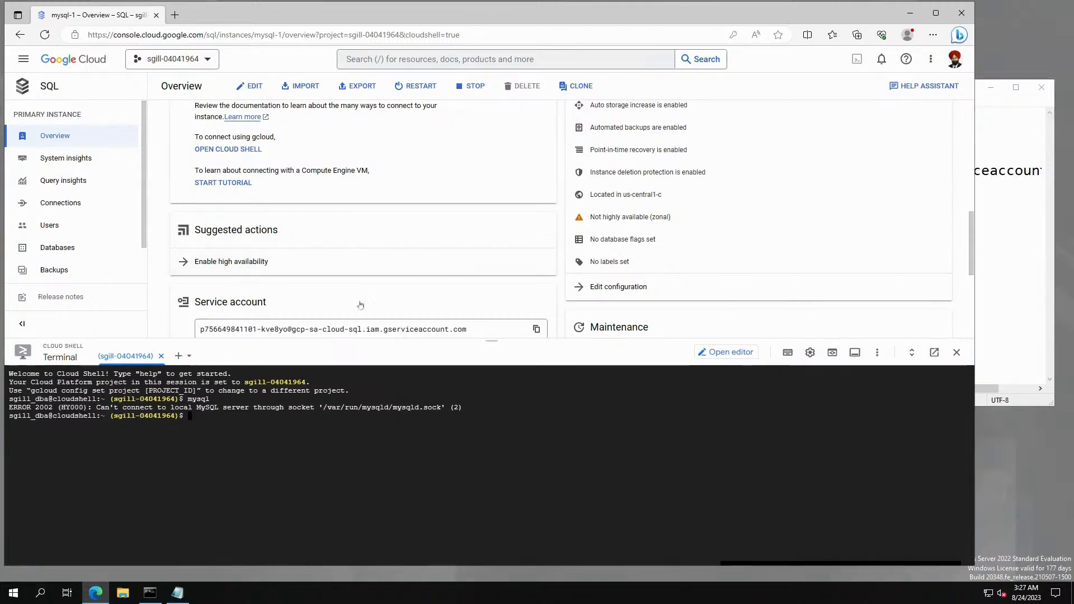
Copy the public IP 104.154.146.249 from line 2 of the notes.
{"action": "left_click", "coordinate": [176, 597]}
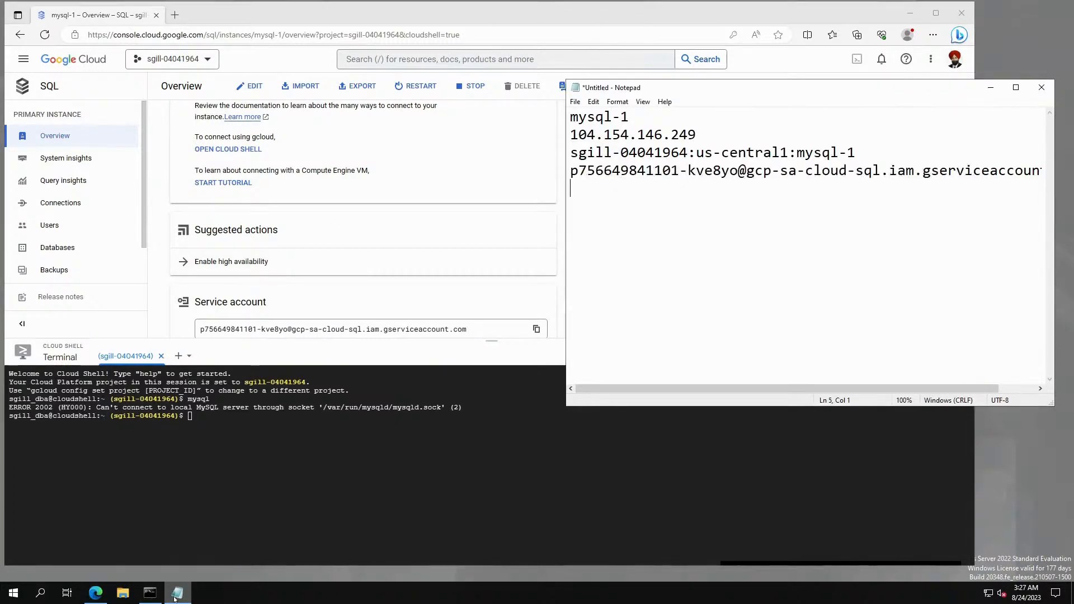
{"action": "left_click_drag", "start_coordinate": [629, 117], "coordinate": [570, 117]}
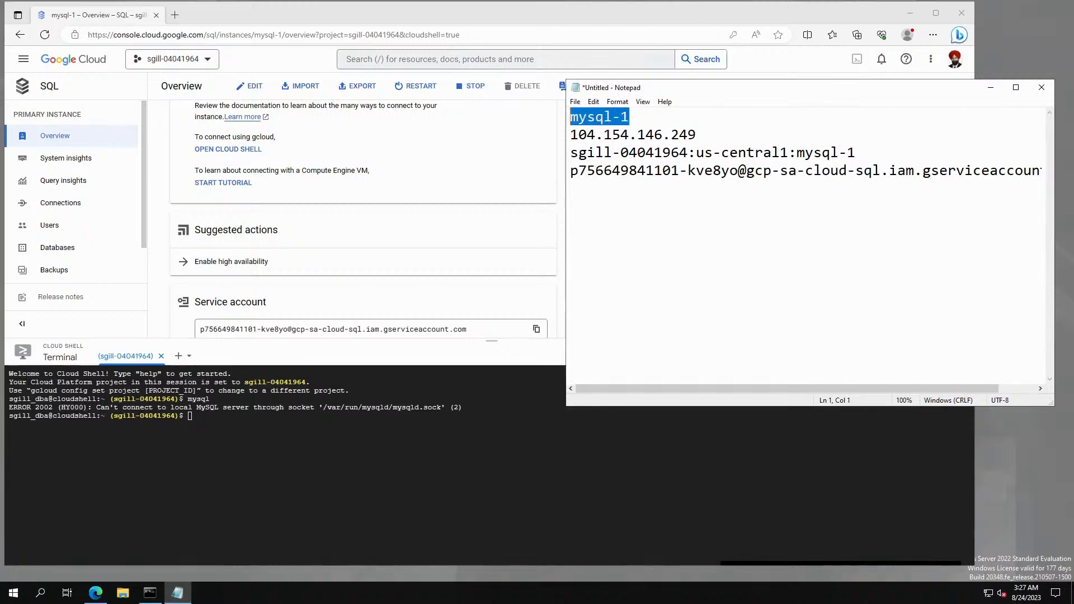
{"action": "left_click", "coordinate": [571, 224]}
{"action": "left_click_drag", "start_coordinate": [696, 135], "coordinate": [570, 135]}
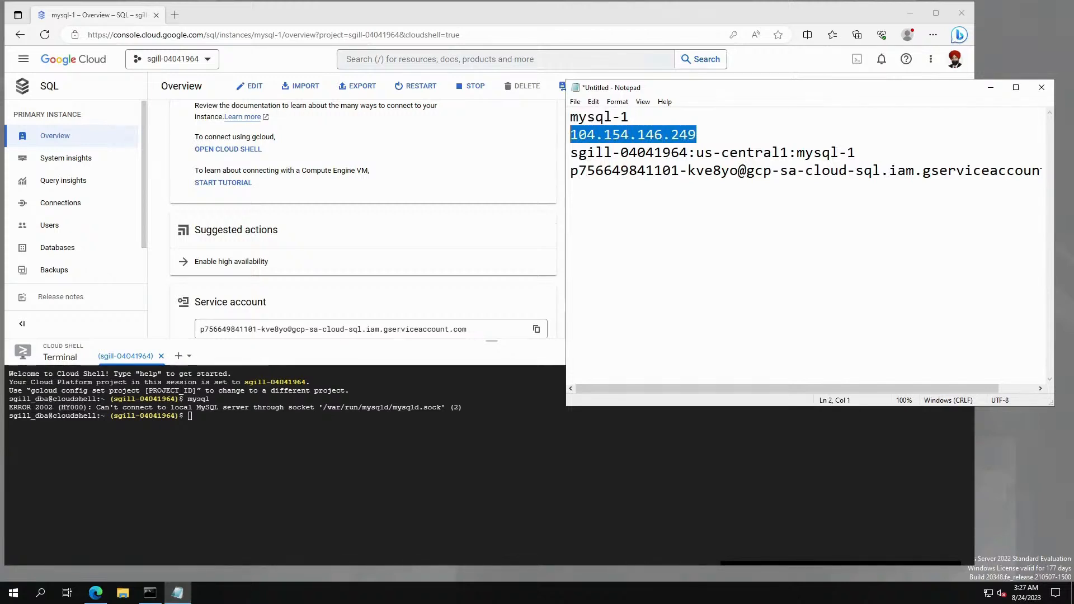
{"action": "left_click_drag", "start_coordinate": [697, 135], "coordinate": [570, 117]}
{"action": "left_click", "coordinate": [570, 223]}
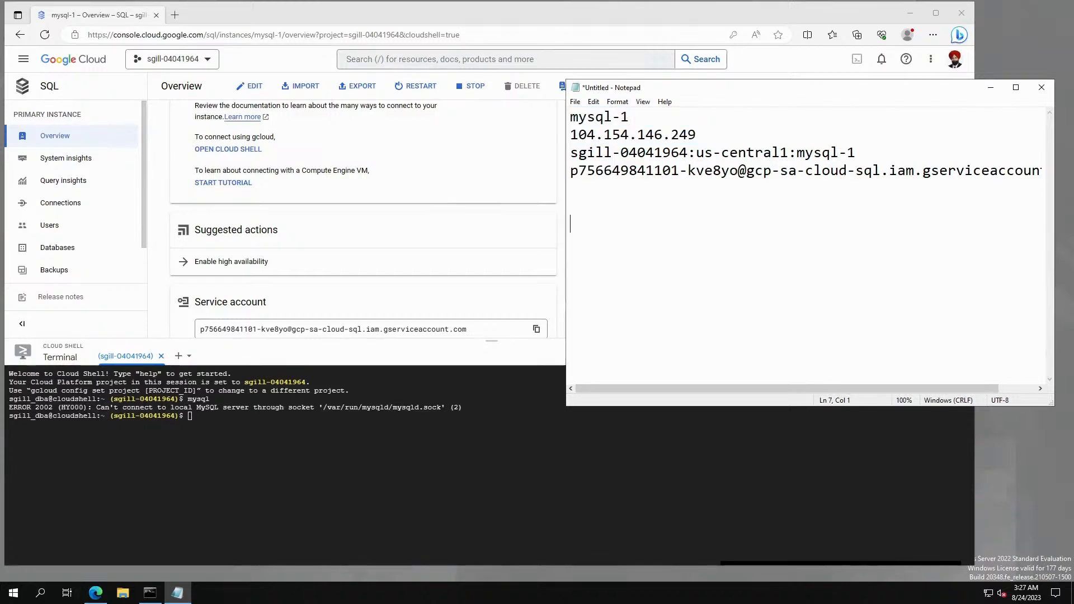
{"action": "left_click_drag", "start_coordinate": [696, 135], "coordinate": [570, 134]}
{"action": "right_click", "coordinate": [579, 133]}
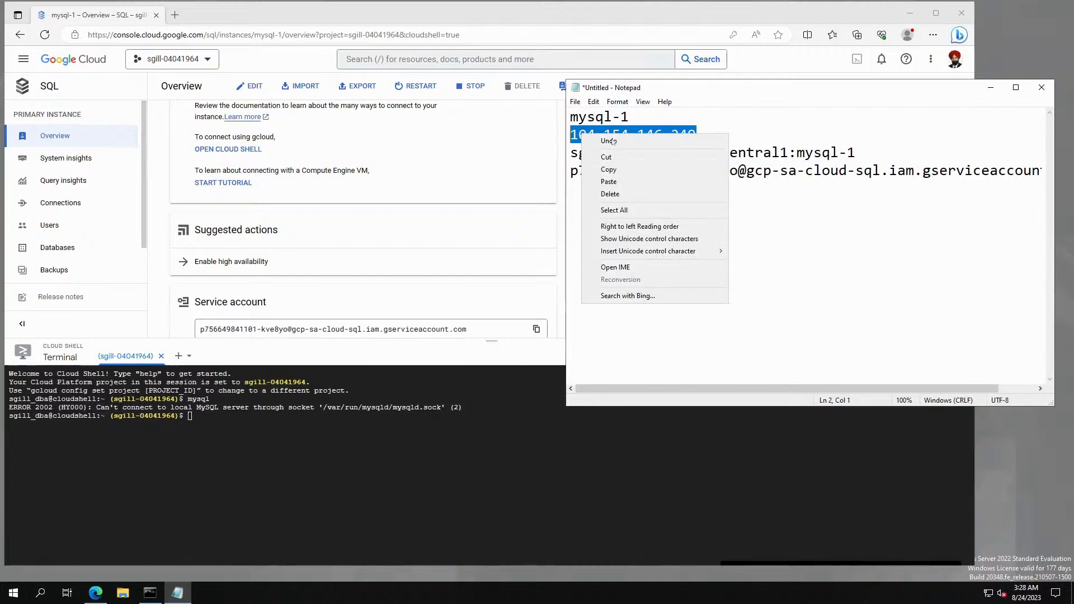
{"action": "left_click", "coordinate": [602, 166]}
{"action": "left_click", "coordinate": [571, 205]}
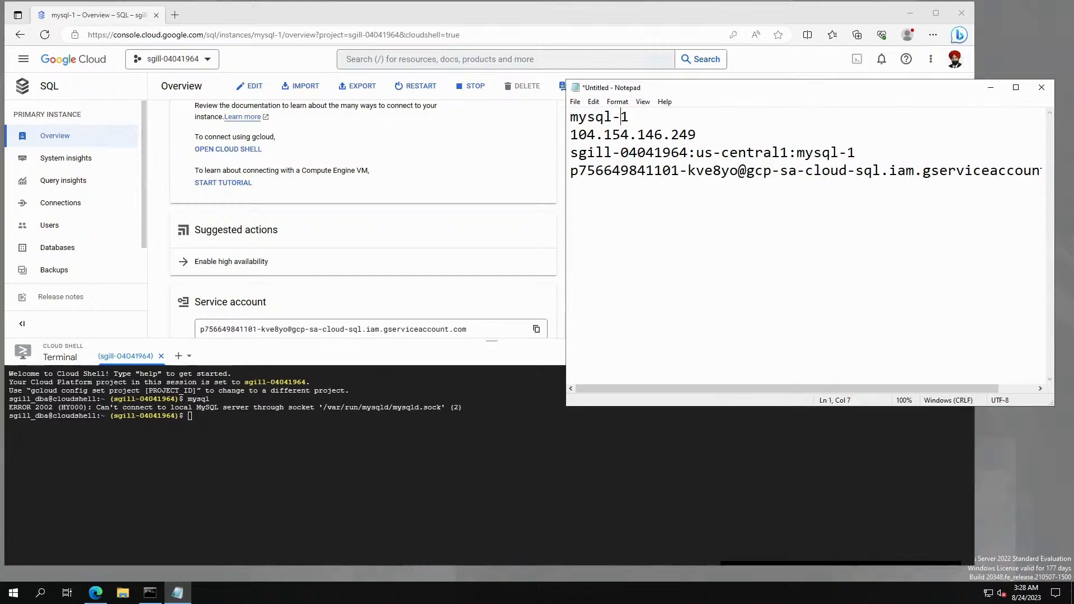
Write mysql -h 104.154.146.249 -u root -p on line 6 and select the line.
{"action": "left_click_drag", "start_coordinate": [570, 116], "coordinate": [621, 117]}
{"action": "left_click", "coordinate": [629, 117]}
{"action": "left_click", "coordinate": [571, 206]}
{"action": "type", "text": "mysql"}
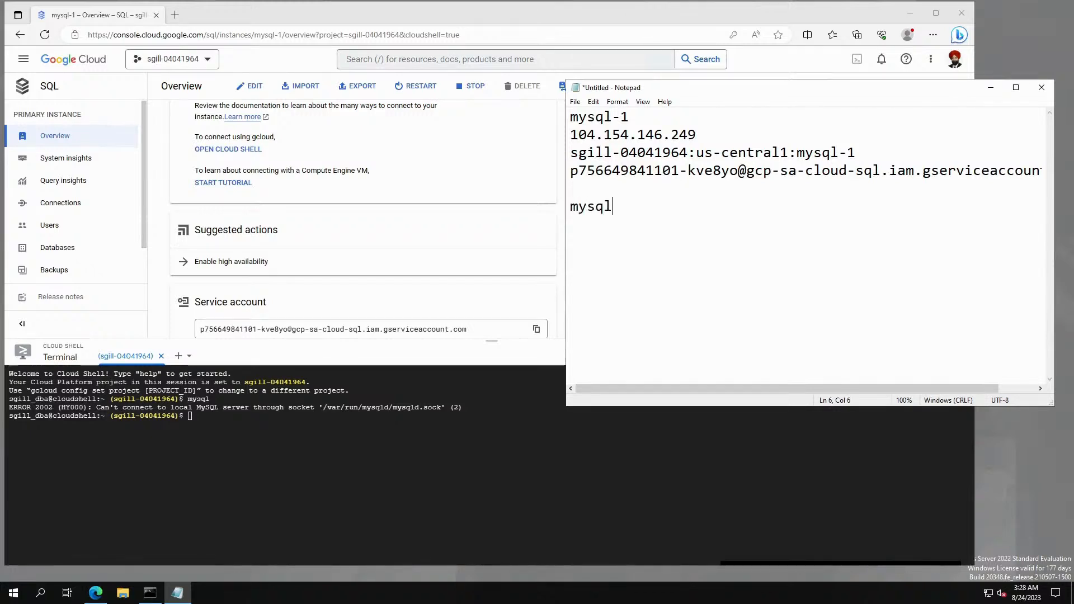
{"action": "type", "text": " -h"}
{"action": "key", "text": "ctrl+v"}
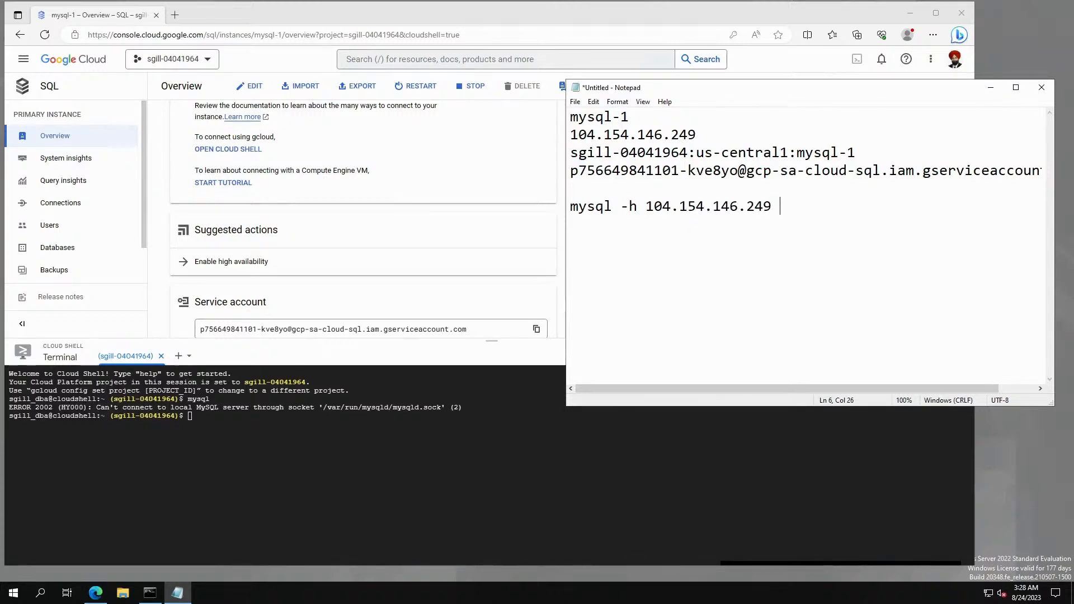
{"action": "type", "text": "-u root -p"}
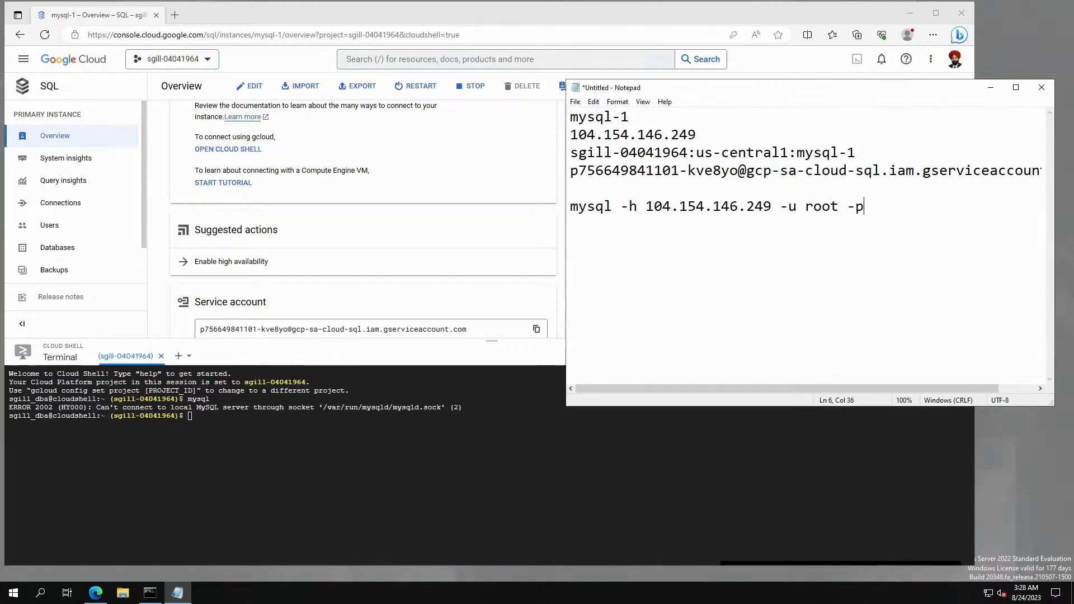
{"action": "key", "text": "shift+Home"}
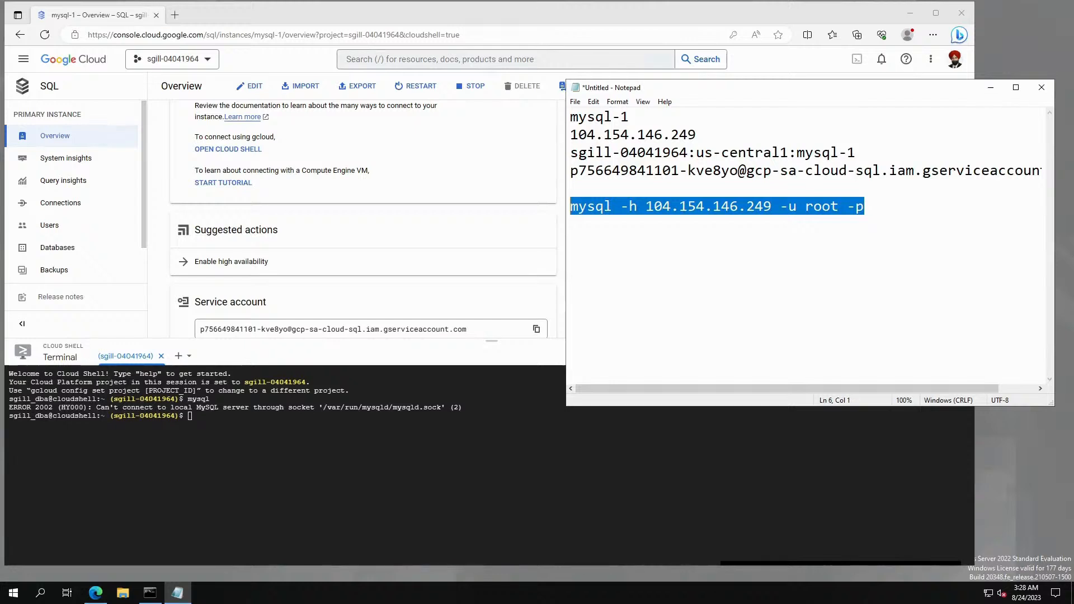
Run the pasted mysql -h 104.154.146.249 -u root -p command in Cloud Shell and submit the root password.
{"action": "right_click", "coordinate": [240, 458]}
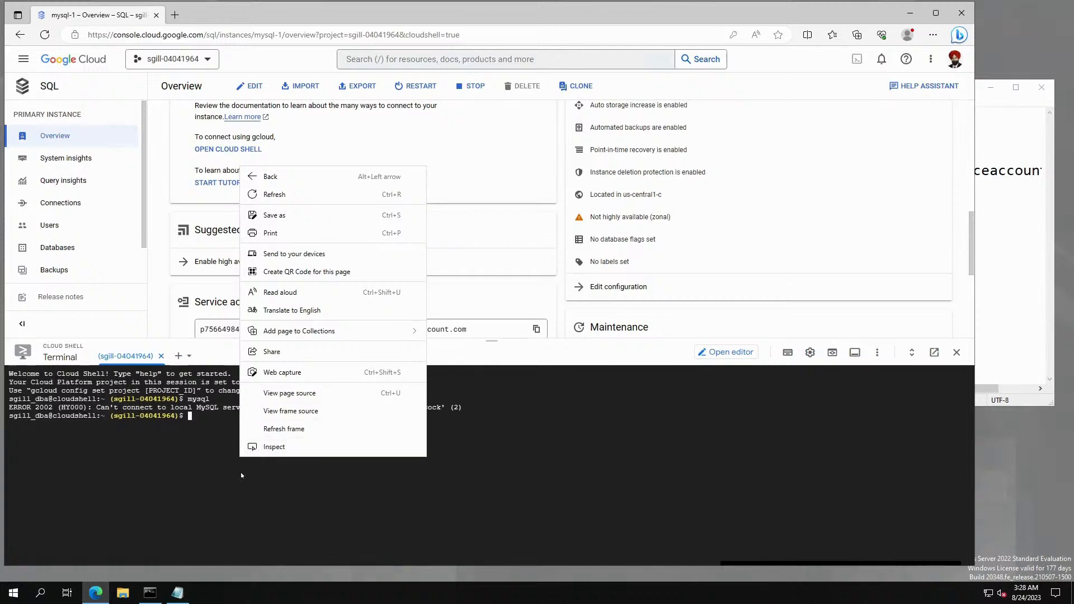
{"action": "left_click", "coordinate": [212, 354]}
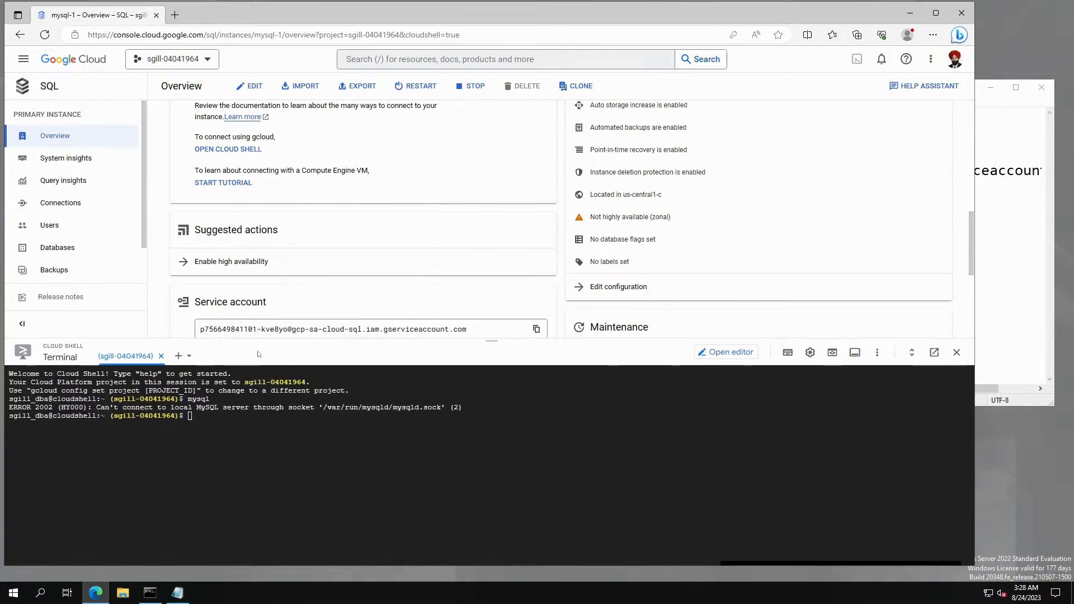
{"action": "left_click", "coordinate": [252, 427]}
{"action": "key", "text": "ctrl+v"}
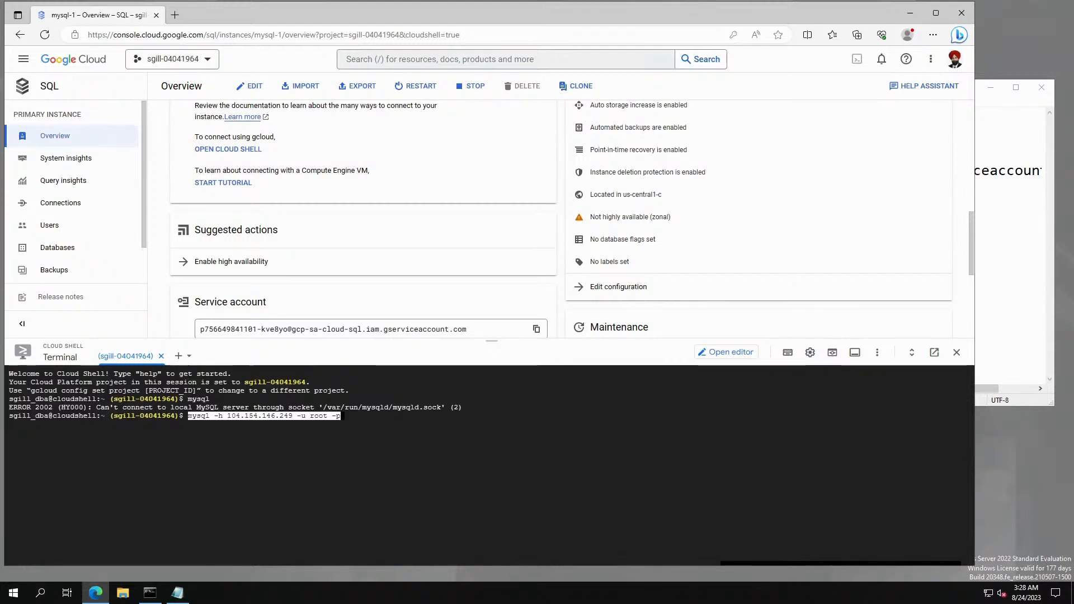
{"action": "key", "text": "Return"}
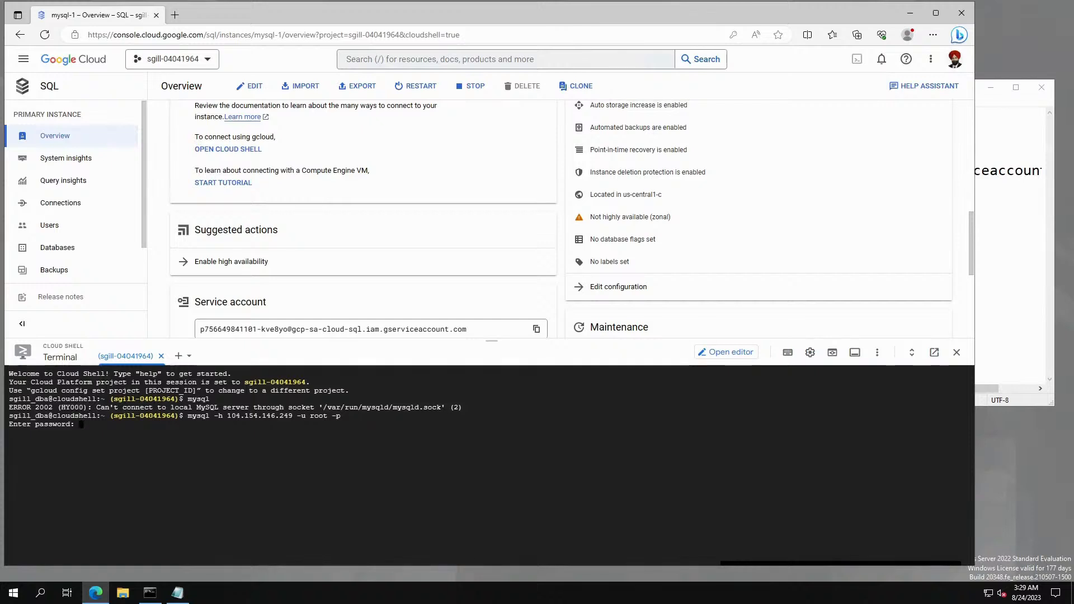
{"action": "key", "text": "Return"}
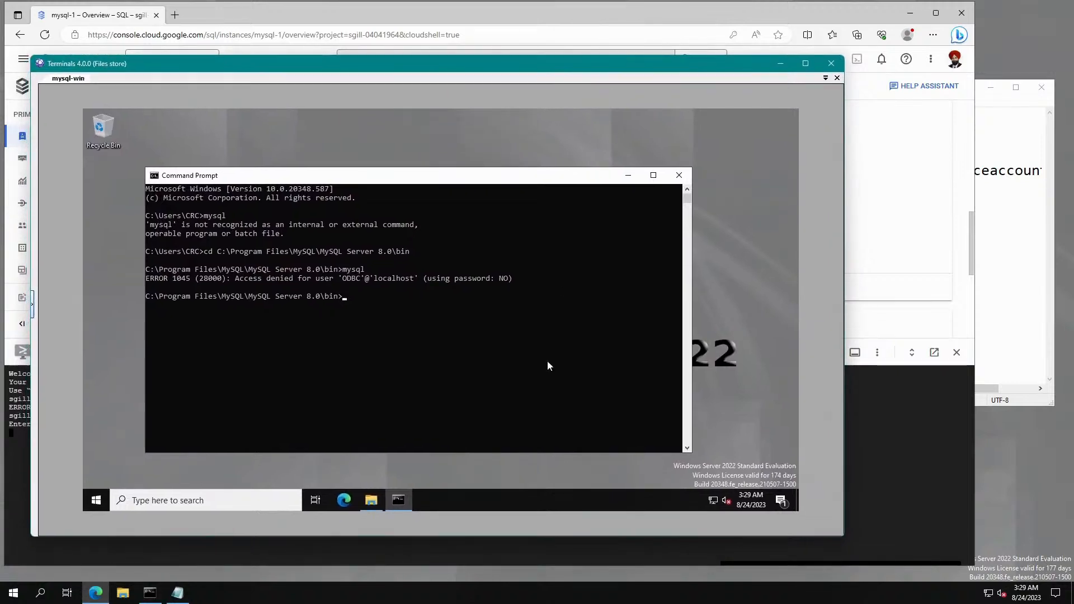
In the remote Command Prompt, run mysql -h 104.154.146.249 -u root -p and enter the root password.
{"action": "key", "text": "ctrl+v"}
{"action": "key", "text": "Return"}
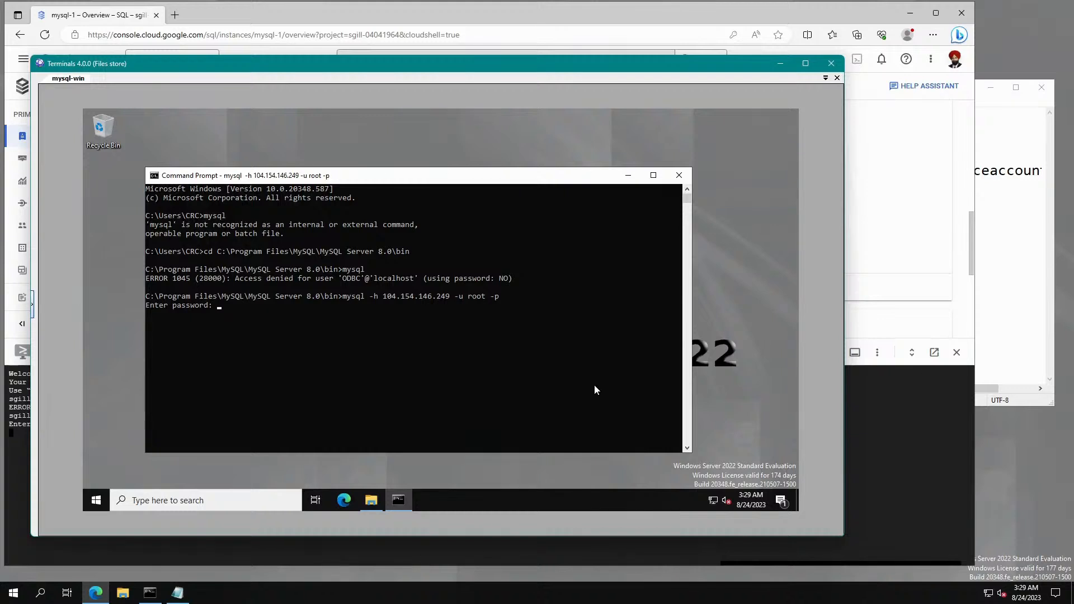
{"action": "type", "text": "*********"}
{"action": "key", "text": "Return"}
On mysql-1's Connections networking settings, begin a new entry under Authorised networks.
{"action": "left_click_drag", "start_coordinate": [606, 67], "coordinate": [0, 179]}
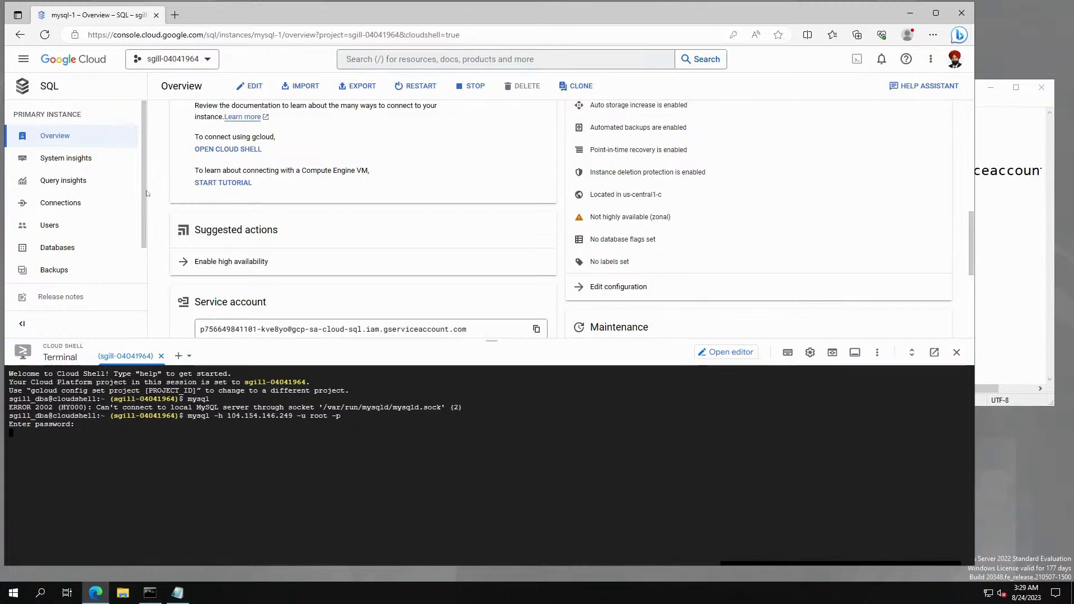
{"action": "scroll", "coordinate": [144, 199], "scroll_direction": "down", "scroll_amount": 2}
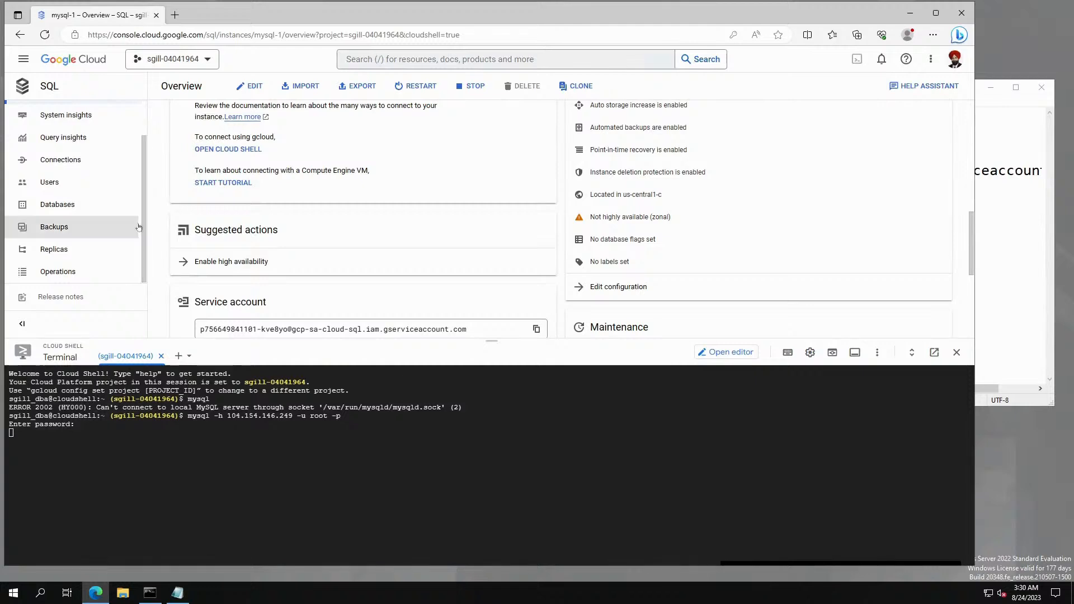
{"action": "left_click_drag", "start_coordinate": [133, 227], "coordinate": [131, 224]}
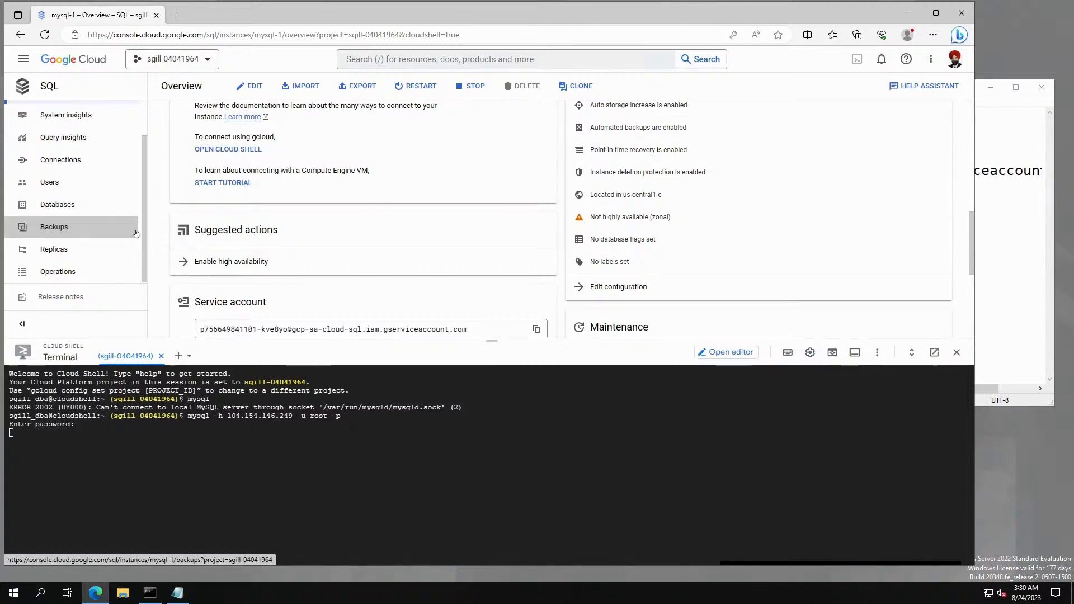
{"action": "scroll", "coordinate": [111, 224], "scroll_direction": "up", "scroll_amount": 2}
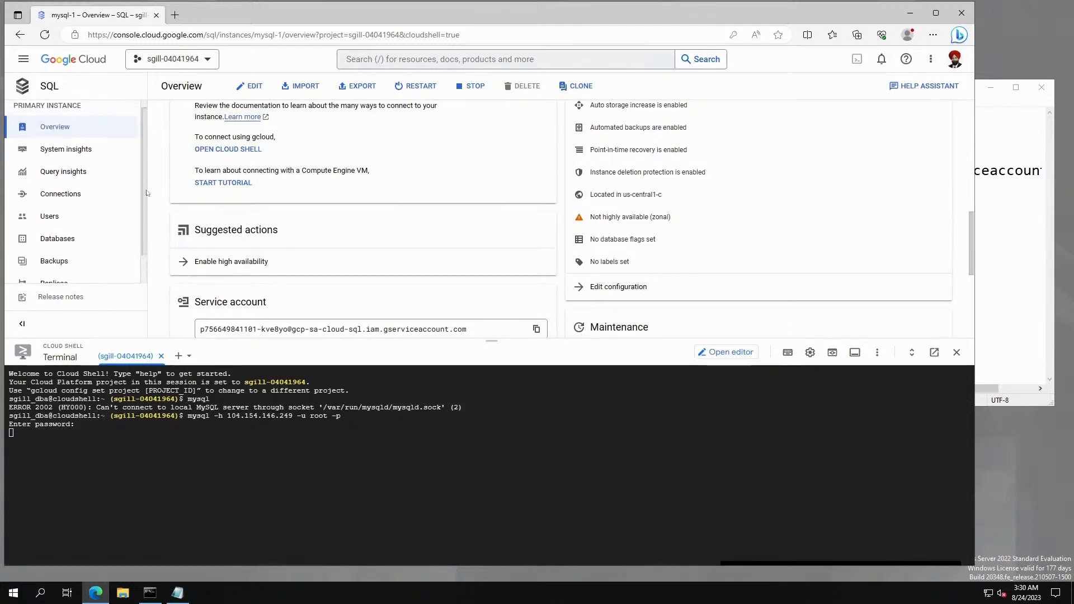
{"action": "left_click", "coordinate": [79, 204]}
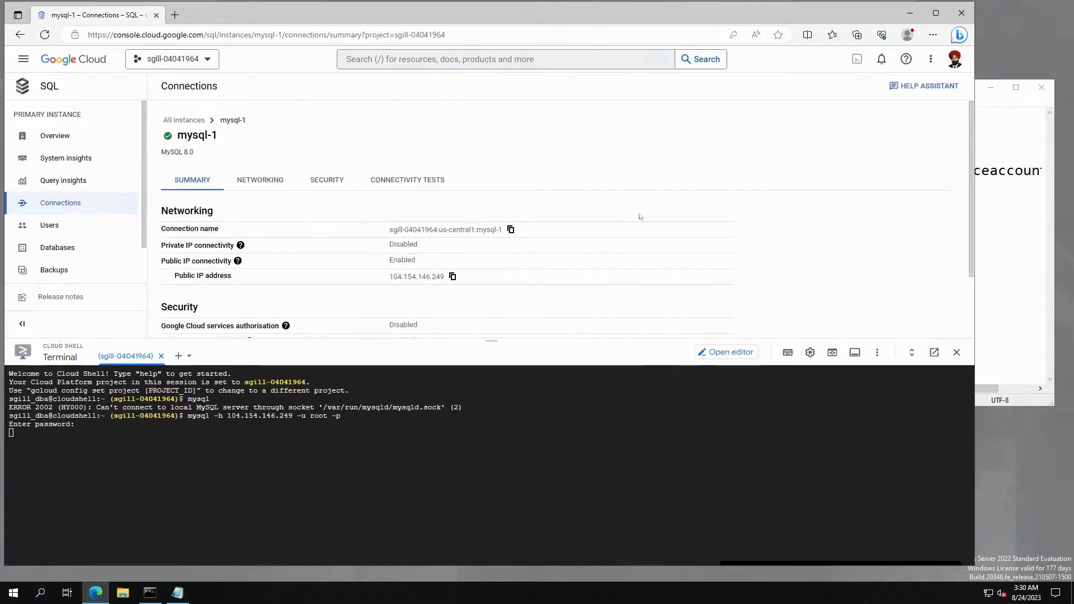
{"action": "scroll", "coordinate": [641, 207], "scroll_direction": "down", "scroll_amount": 2}
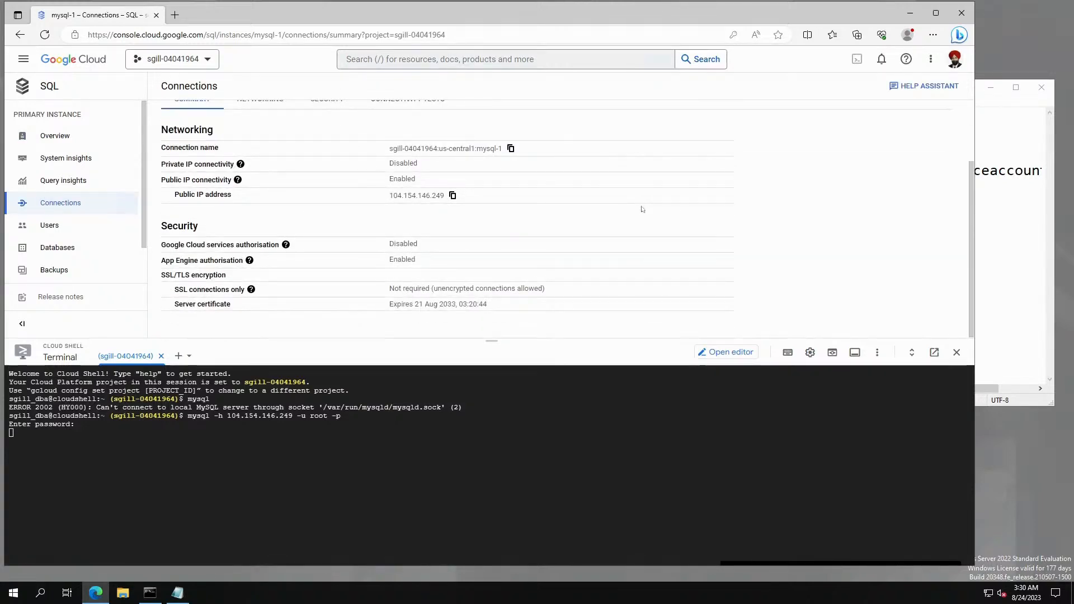
{"action": "scroll", "coordinate": [641, 204], "scroll_direction": "up", "scroll_amount": 2}
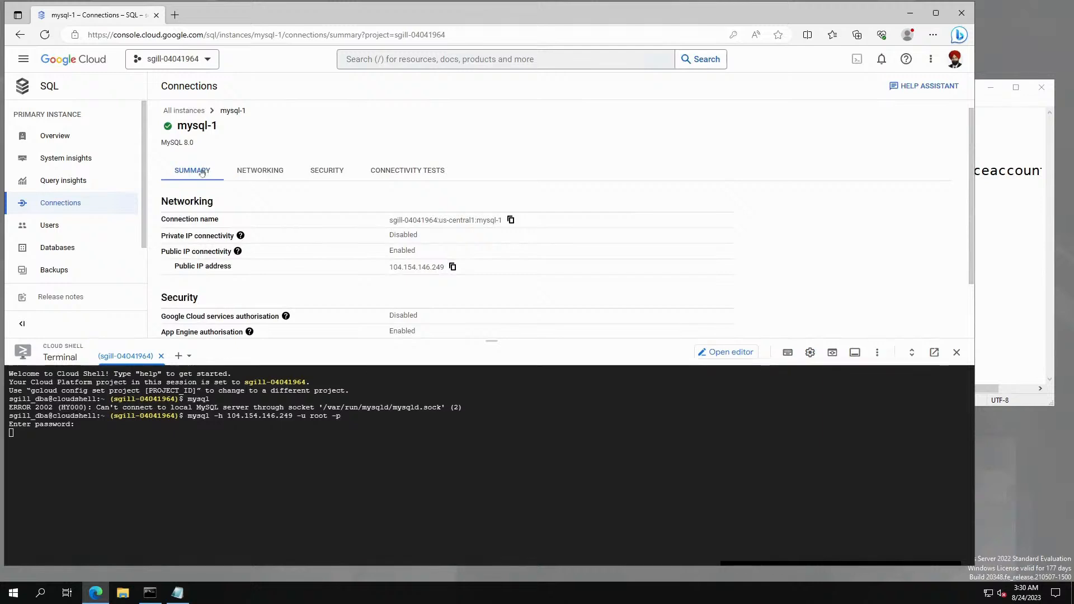
{"action": "left_click", "coordinate": [259, 171]}
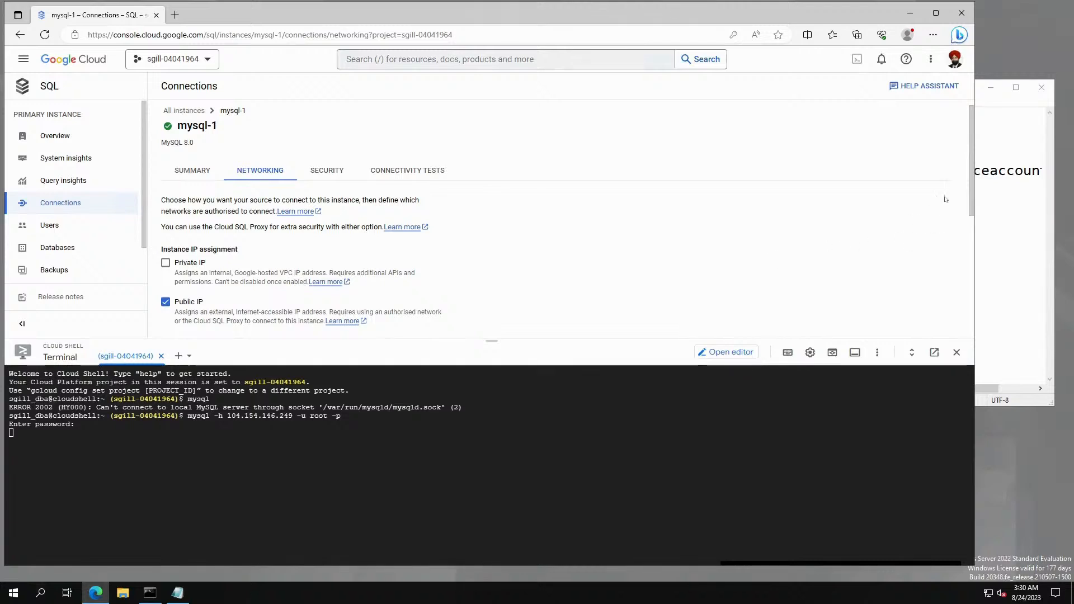
{"action": "scroll", "coordinate": [954, 219], "scroll_direction": "down", "scroll_amount": 3}
{"action": "scroll", "coordinate": [953, 219], "scroll_direction": "down", "scroll_amount": 4}
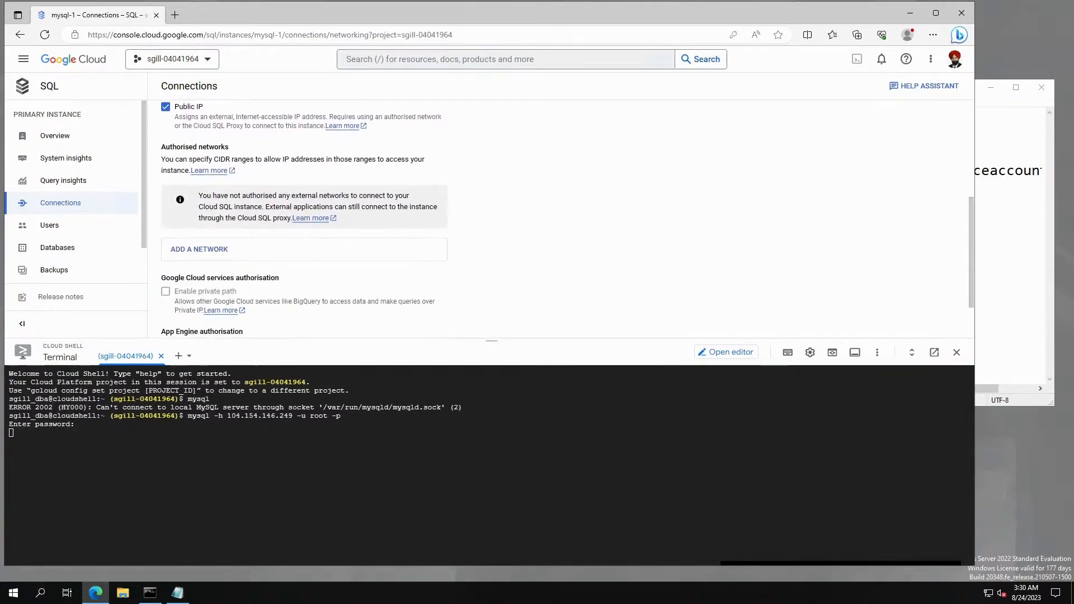
{"action": "left_click_drag", "start_coordinate": [161, 146], "coordinate": [229, 148]}
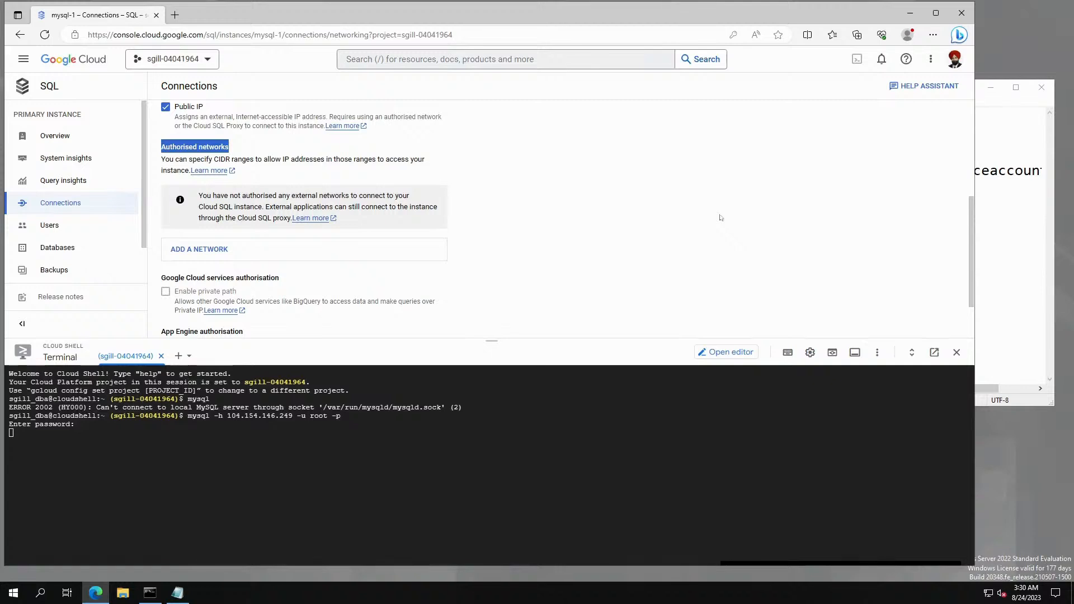
{"action": "left_click", "coordinate": [224, 255]}
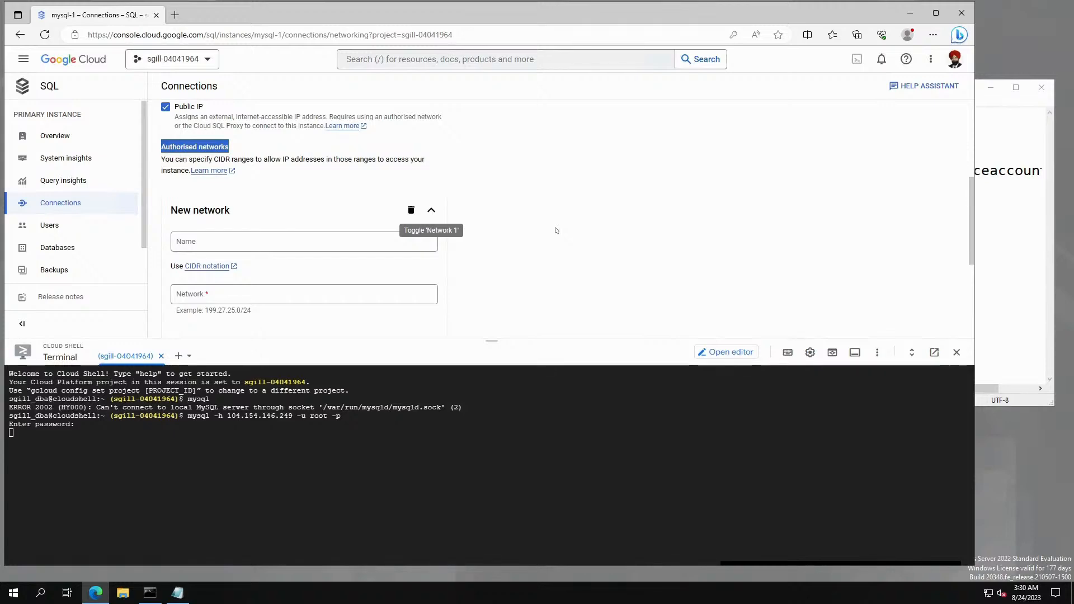
Bring the remote Command Prompt, showing ERROR 2003 for 104.154.146.249:3306, over the console.
{"action": "left_click", "coordinate": [392, 462]}
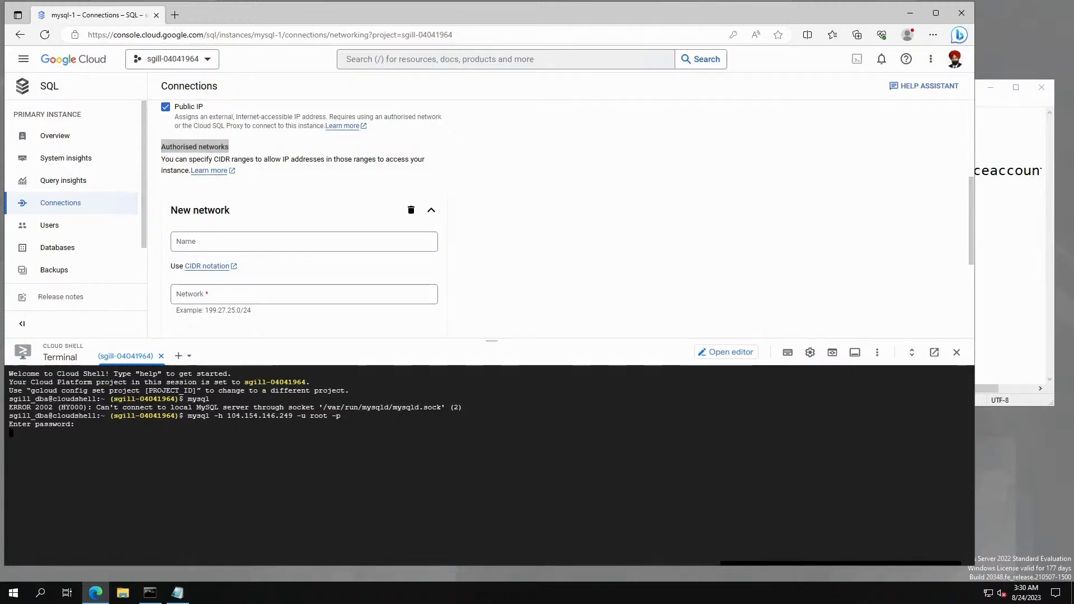
{"action": "left_click_drag", "start_coordinate": [1, 235], "coordinate": [576, 101]}
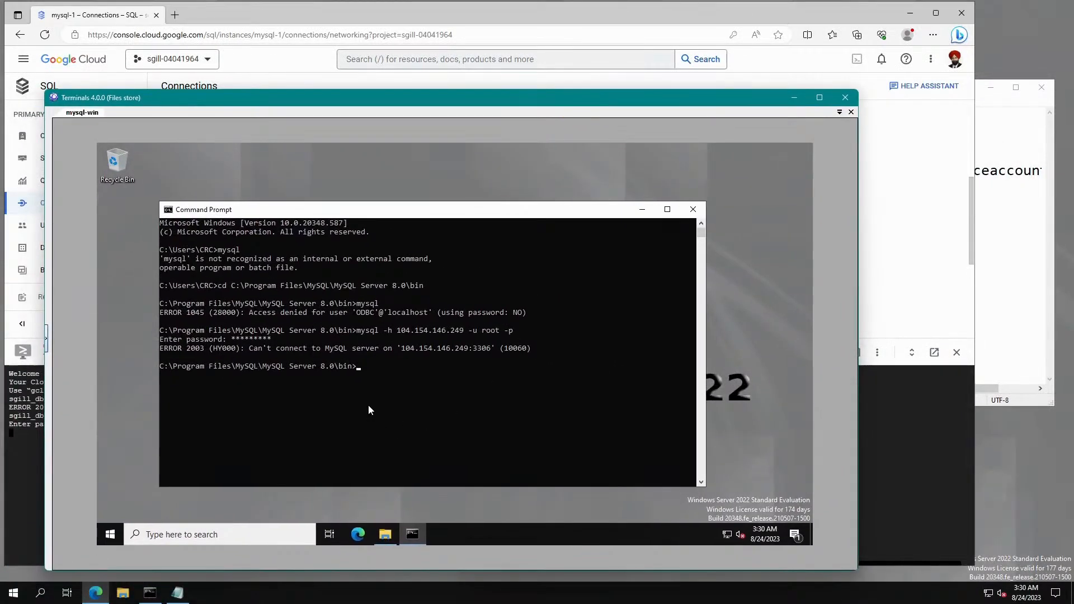
Launch Edge on the mysql-win server and skip through the What's New tour to Microsoft Start.
{"action": "left_click", "coordinate": [381, 393]}
{"action": "left_click", "coordinate": [358, 534]}
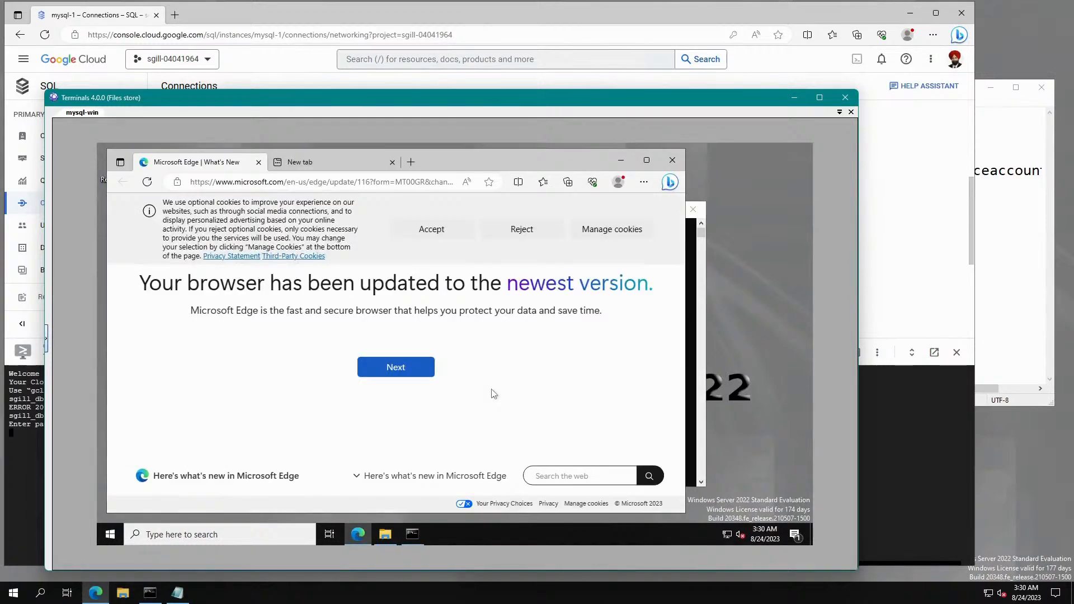
{"action": "left_click", "coordinate": [390, 367]}
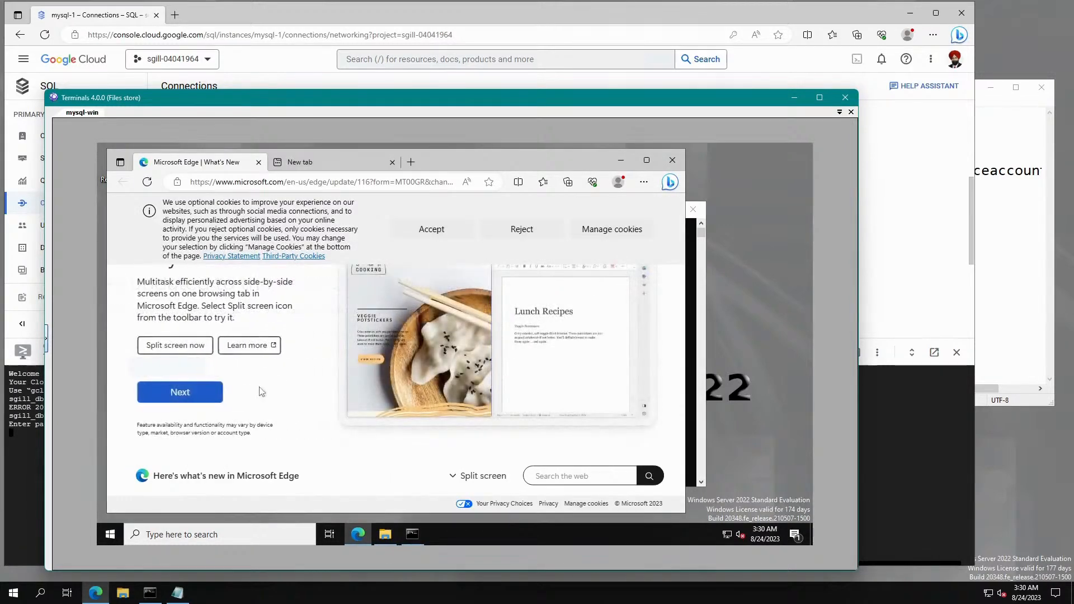
{"action": "left_click", "coordinate": [200, 394]}
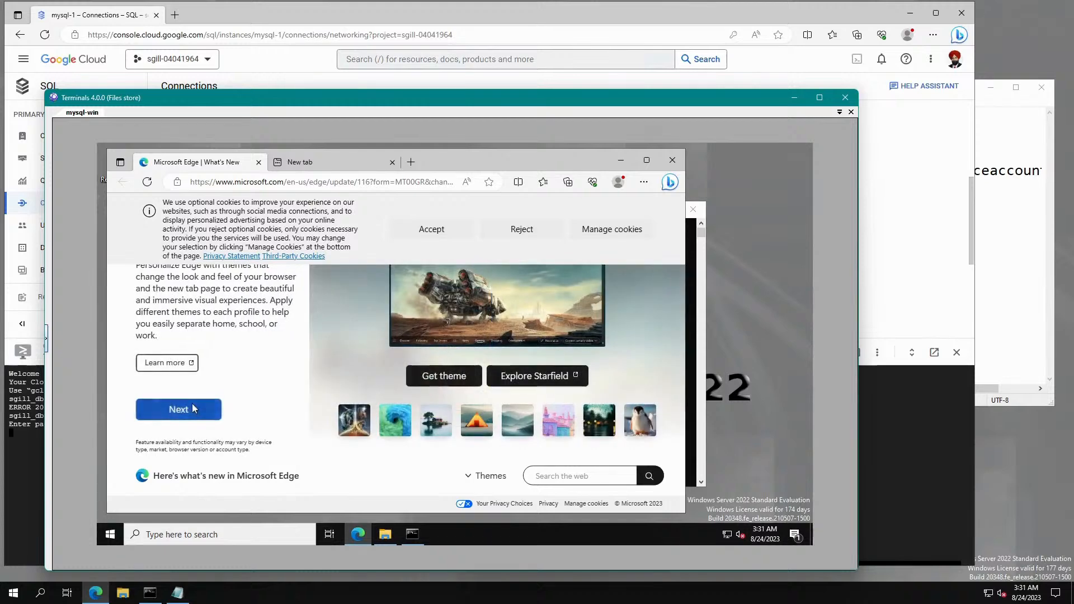
{"action": "left_click", "coordinate": [192, 404]}
{"action": "left_click", "coordinate": [193, 404]}
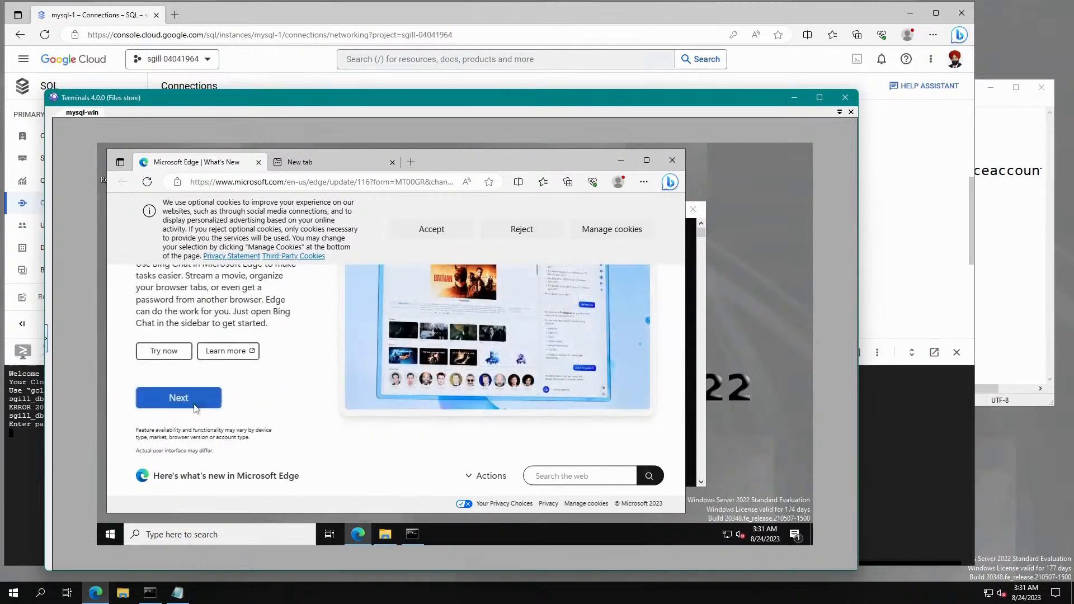
{"action": "left_click", "coordinate": [195, 407]}
{"action": "left_click", "coordinate": [195, 407]}
{"action": "left_click", "coordinate": [196, 406]}
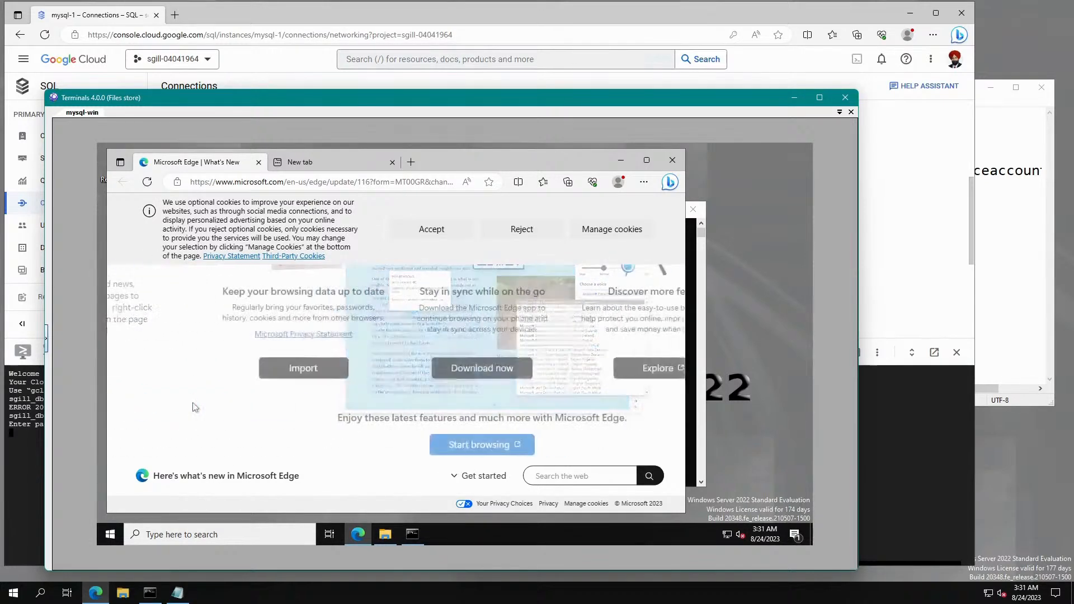
{"action": "left_click", "coordinate": [366, 450]}
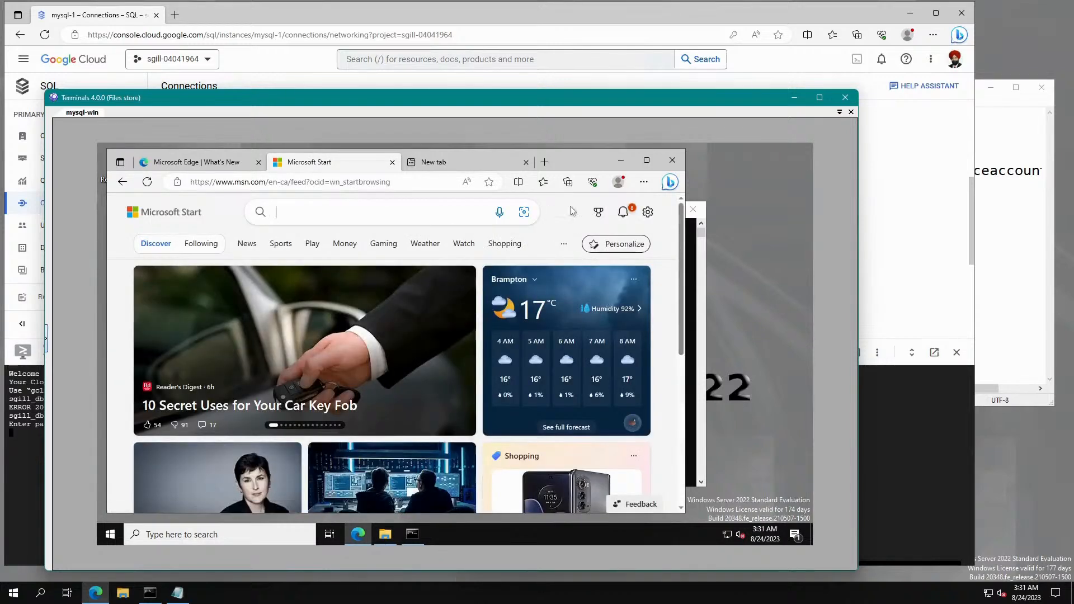
{"action": "left_click", "coordinate": [302, 182]}
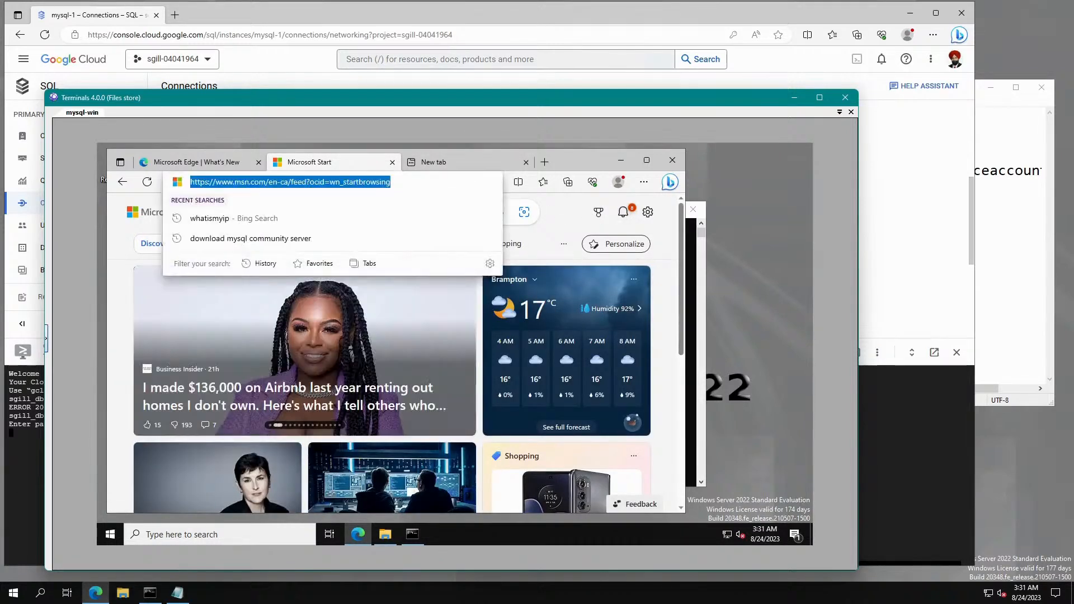
{"action": "type", "text": "what"}
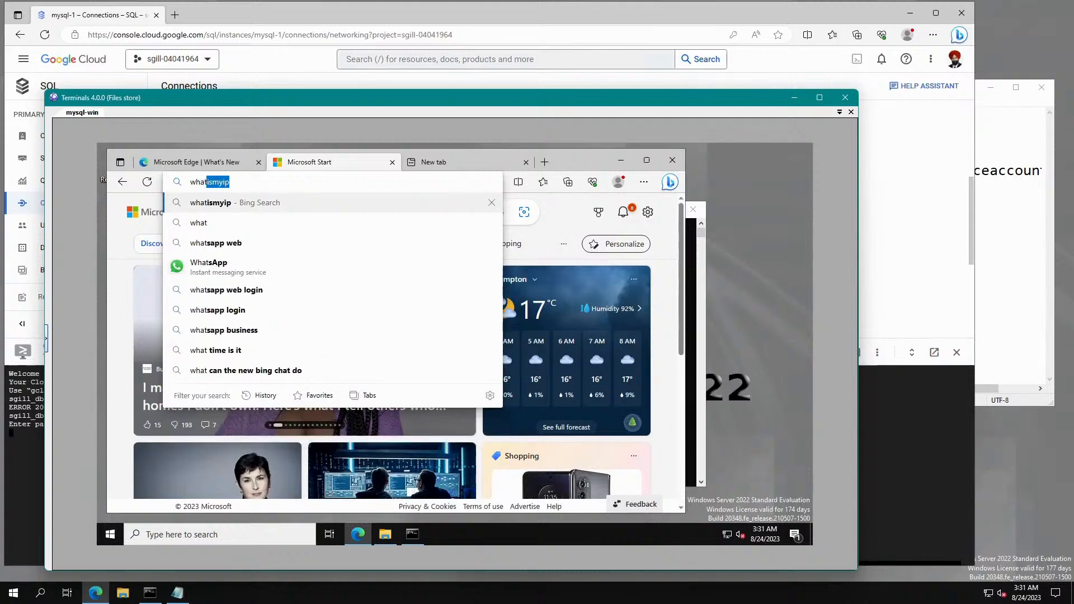
{"action": "type", "text": " is my ip"}
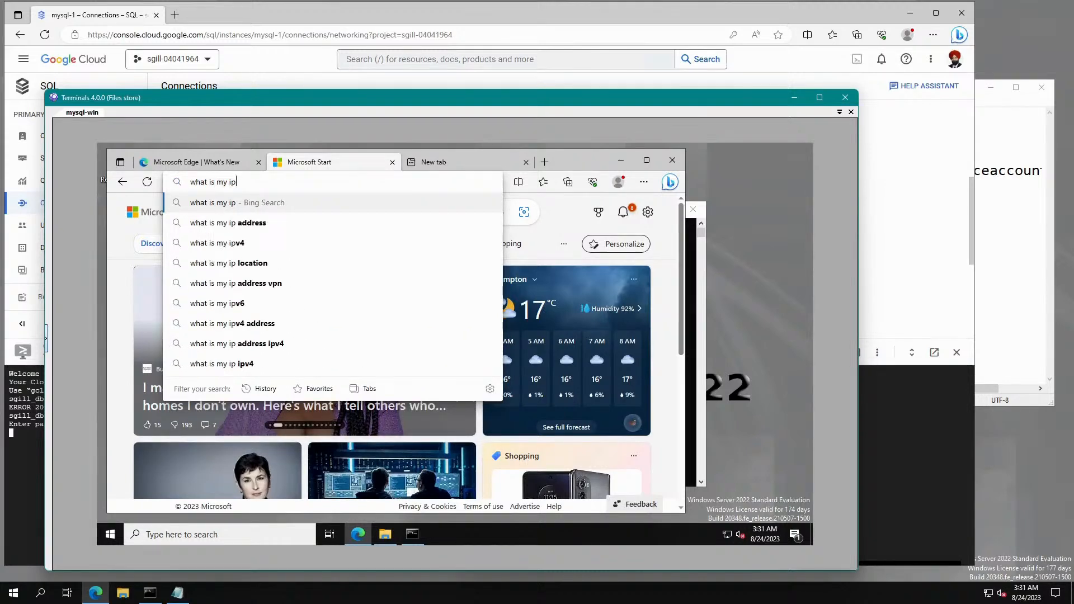
{"action": "key", "text": "Return"}
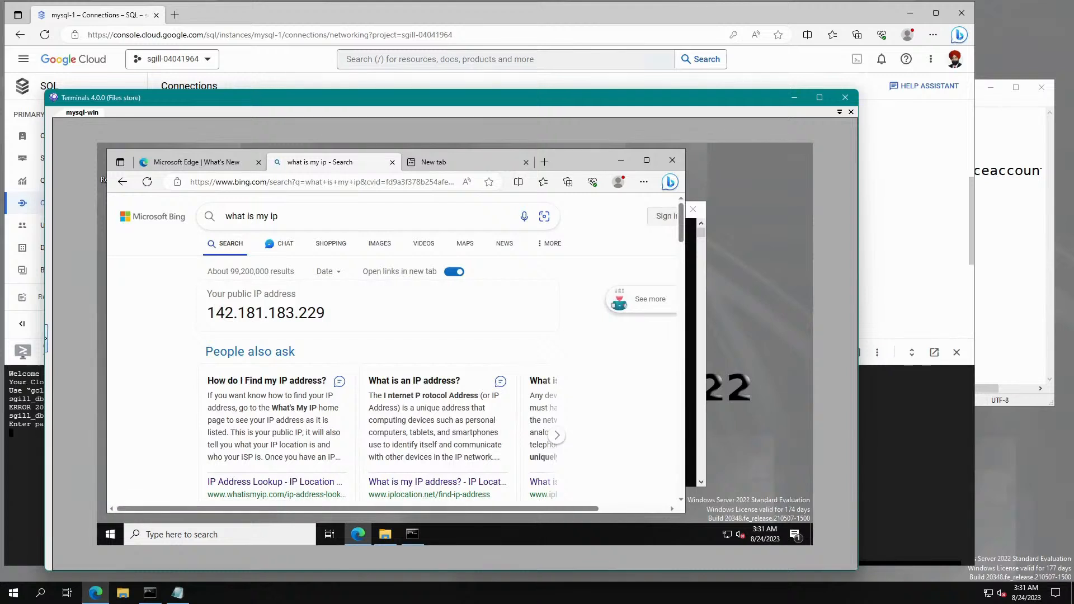
{"action": "left_click_drag", "start_coordinate": [206, 313], "coordinate": [343, 319]}
{"action": "right_click", "coordinate": [317, 314]}
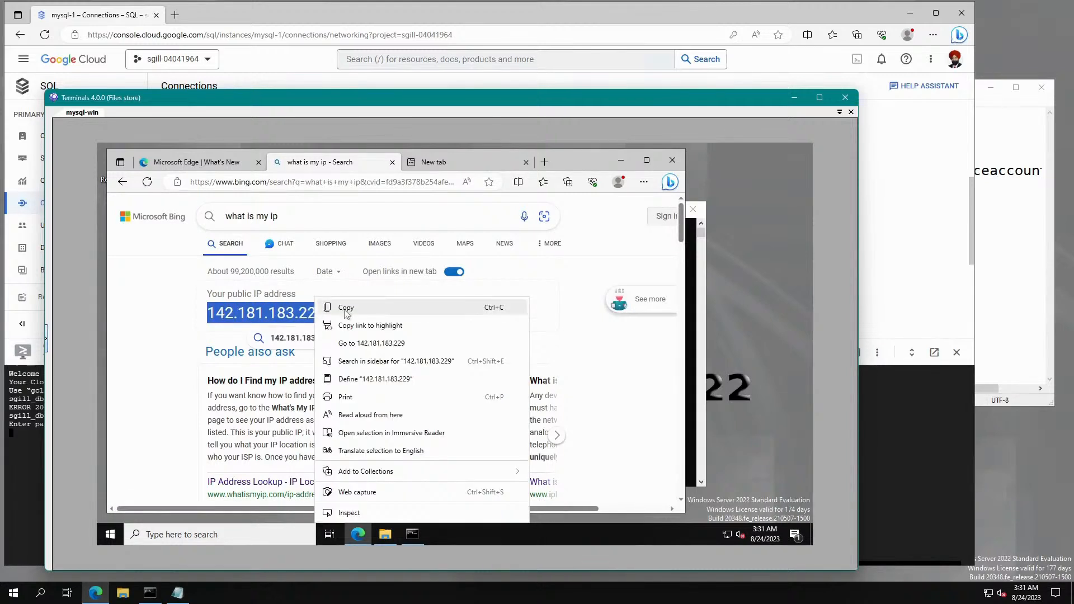
{"action": "left_click", "coordinate": [339, 307]}
{"action": "key", "text": "alt+Tab"}
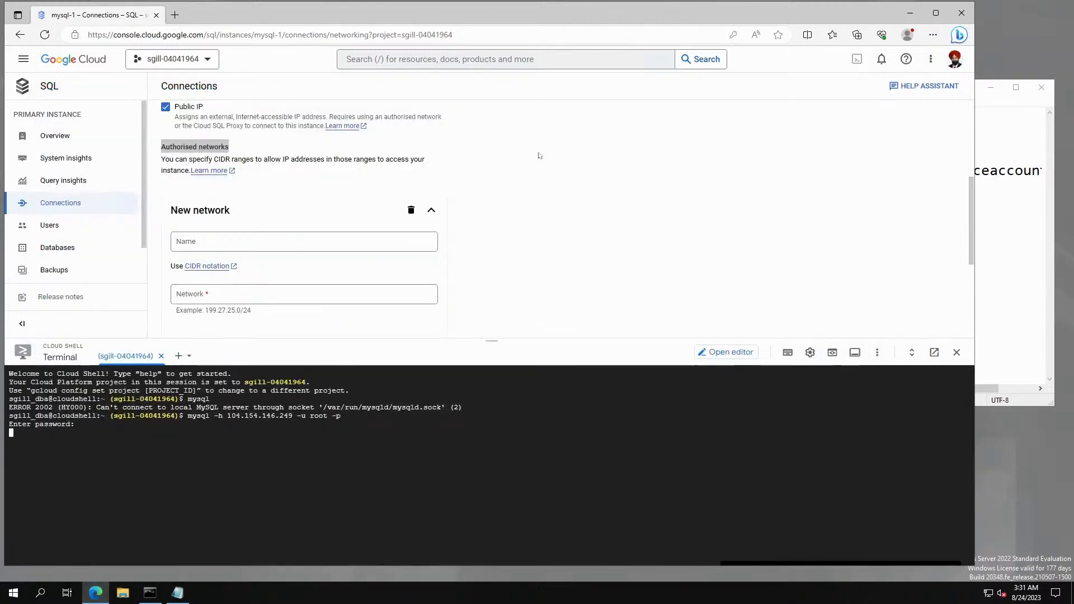
Add network 142.181.183.229 named CR-I to mysql-1's authorised networks and save.
{"action": "left_click", "coordinate": [259, 294]}
{"action": "key", "text": "ctrl+v"}
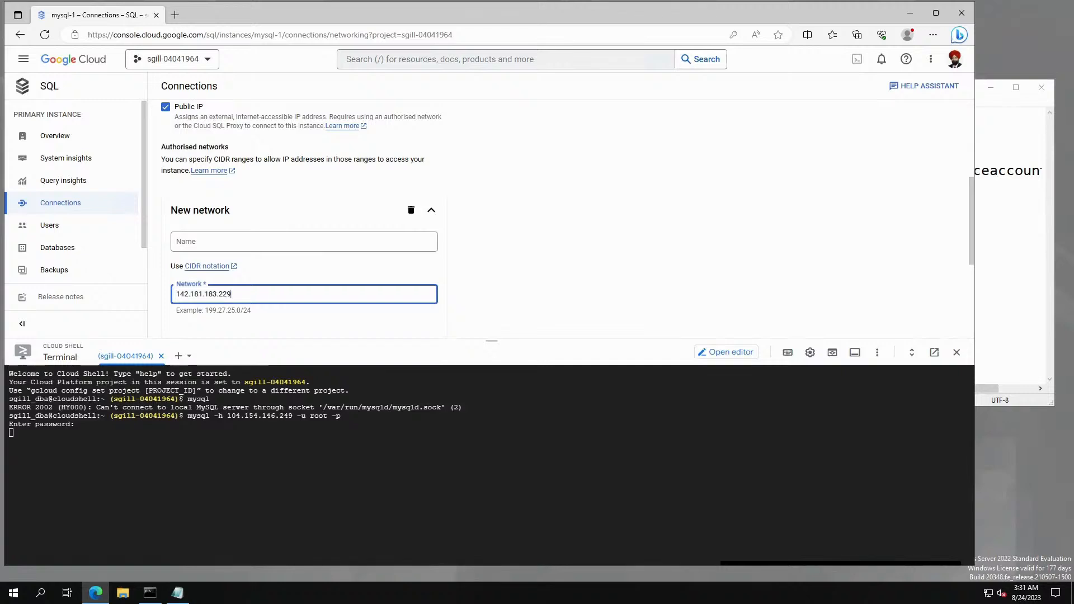
{"action": "left_click", "coordinate": [307, 242]}
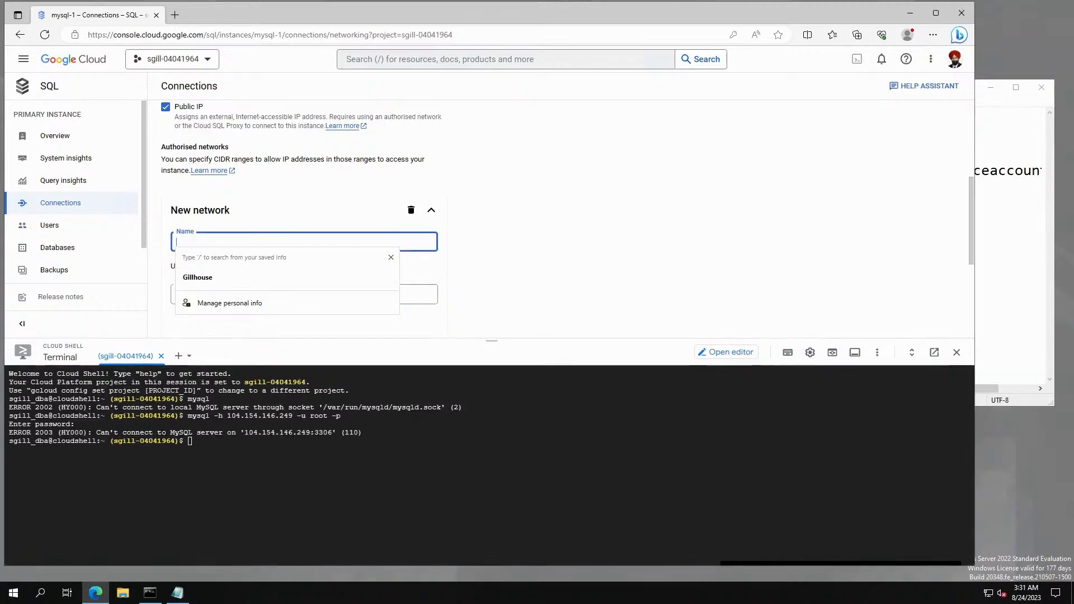
{"action": "type", "text": "CRC"}
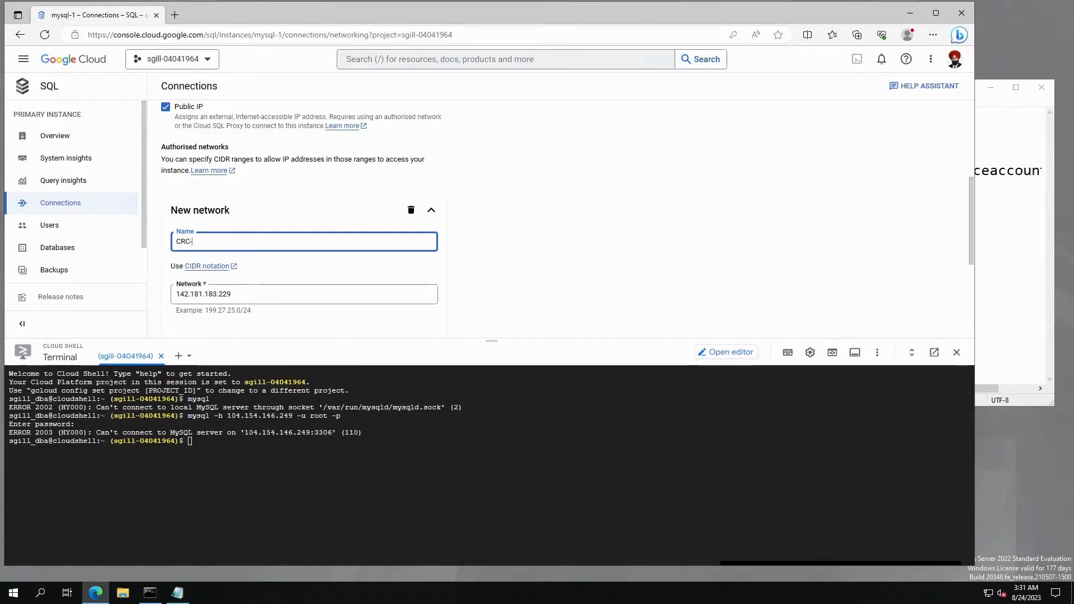
{"action": "type", "text": "-IP"}
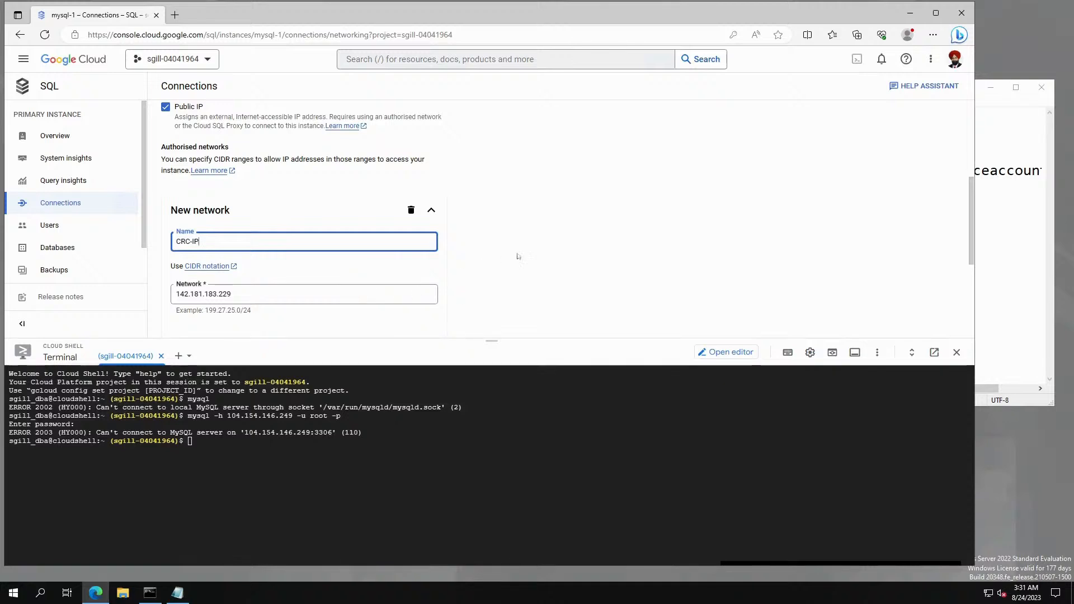
{"action": "scroll", "coordinate": [735, 252], "scroll_direction": "down", "scroll_amount": 3}
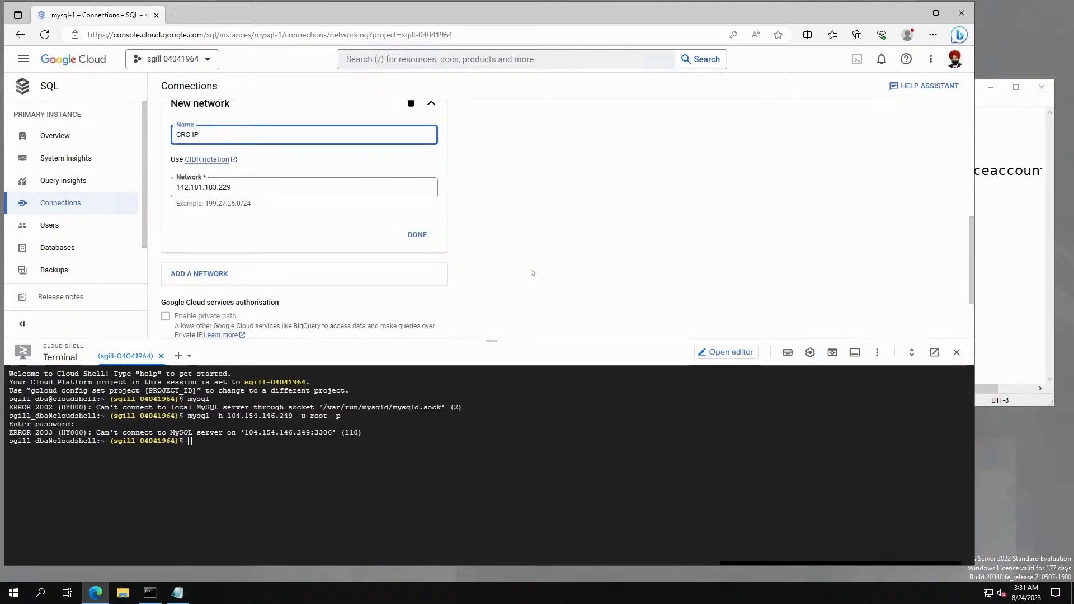
{"action": "scroll", "coordinate": [532, 270], "scroll_direction": "down", "scroll_amount": 1}
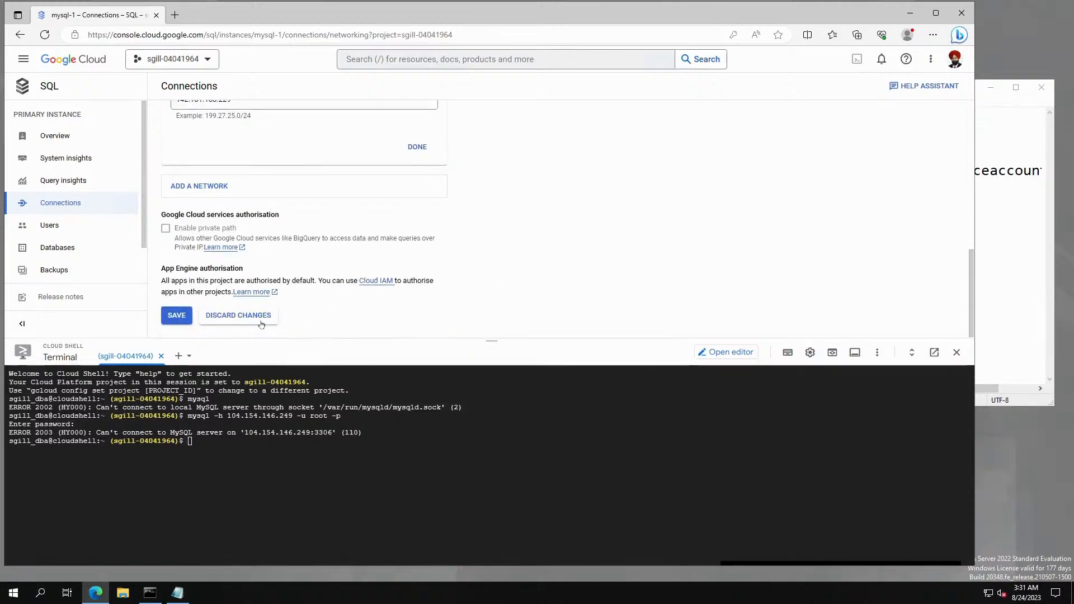
{"action": "left_click", "coordinate": [173, 316]}
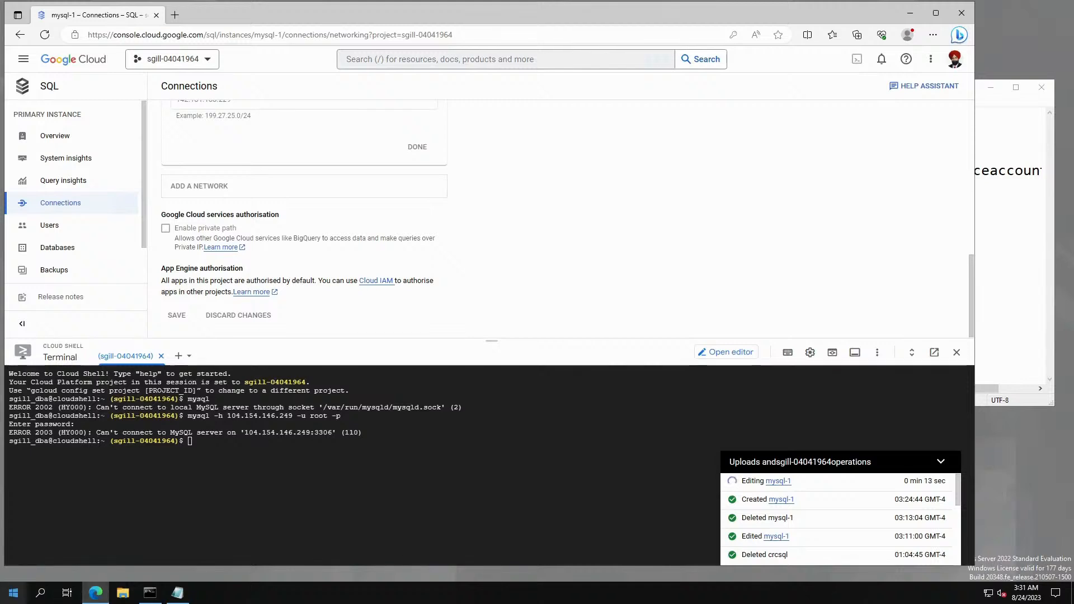
{"action": "key", "text": "alt+Tab"}
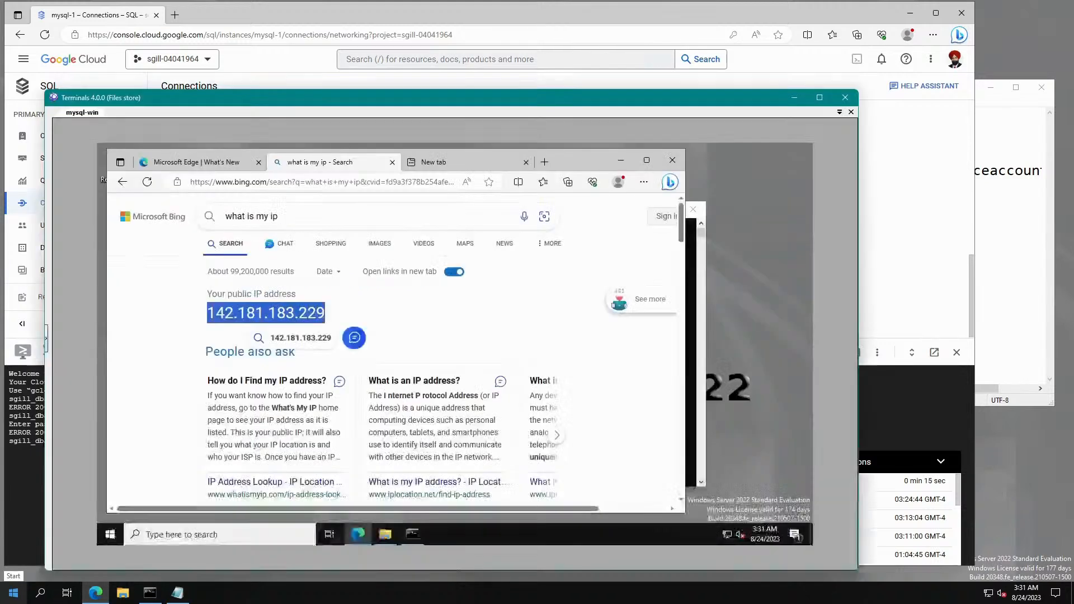
Rerun mysql -h 104.154.146.249 -u root -p in Command Prompt and log in with the root password.
{"action": "left_click_drag", "start_coordinate": [463, 102], "coordinate": [547, 43]}
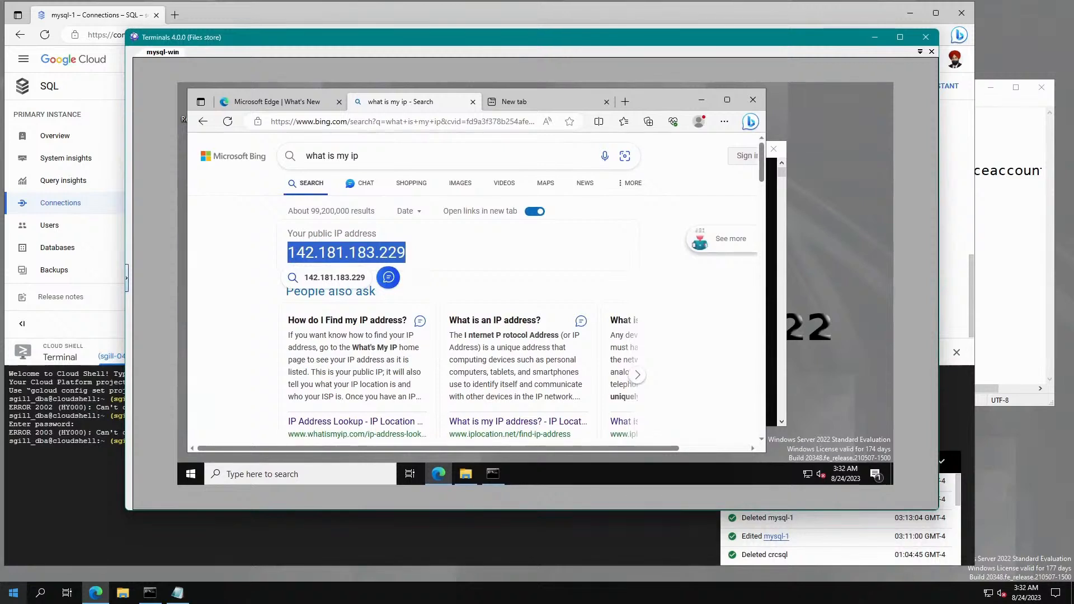
{"action": "left_click", "coordinate": [493, 474]}
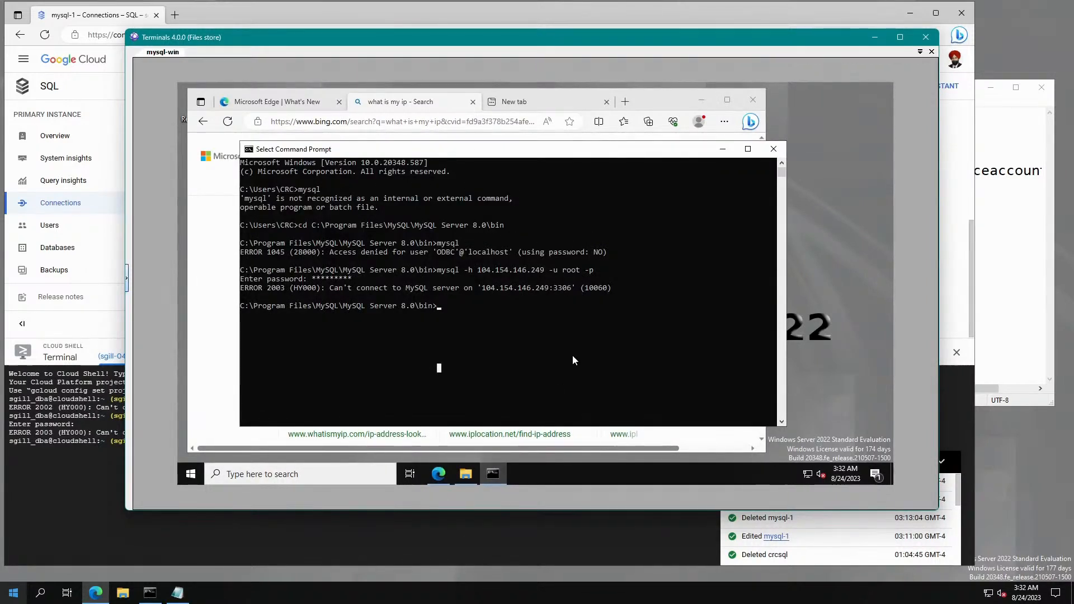
{"action": "left_click_drag", "start_coordinate": [616, 42], "coordinate": [569, 39]}
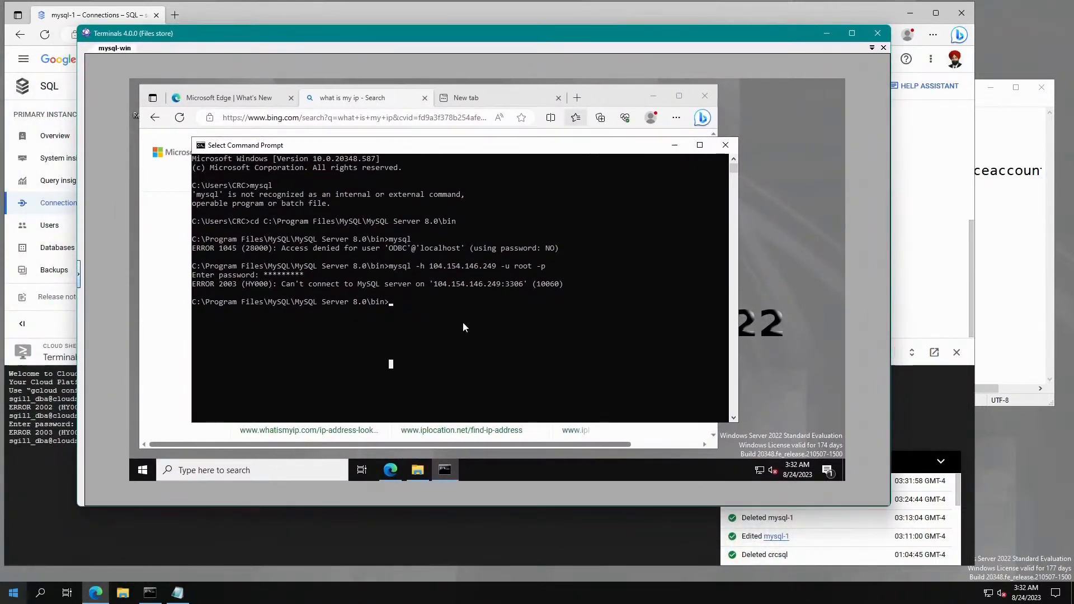
{"action": "key", "text": "Up"}
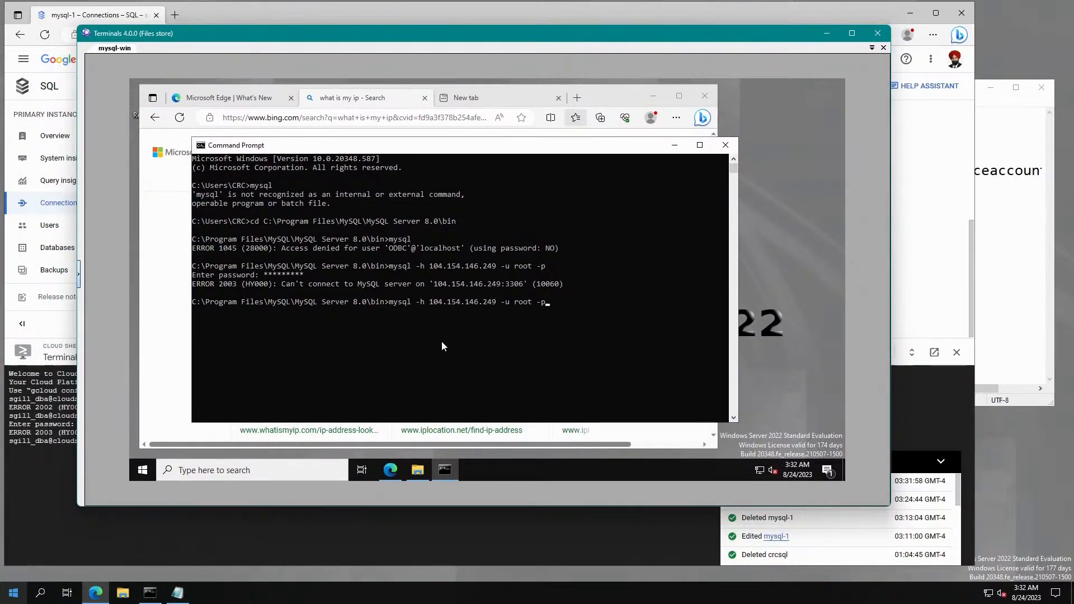
{"action": "key", "text": "Return"}
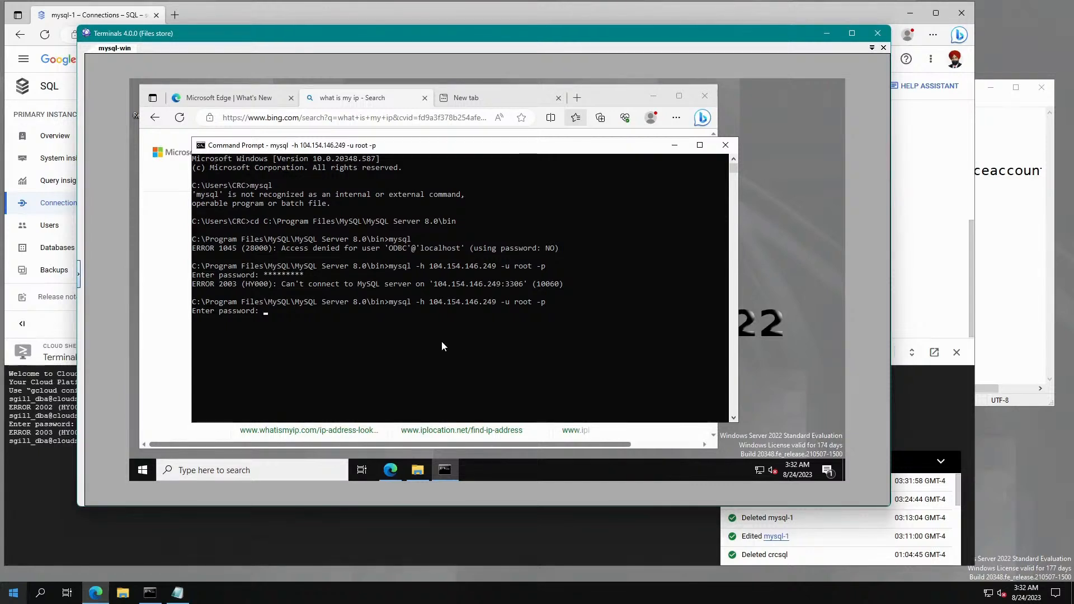
{"action": "type", "text": "*********"}
{"action": "key", "text": "Return"}
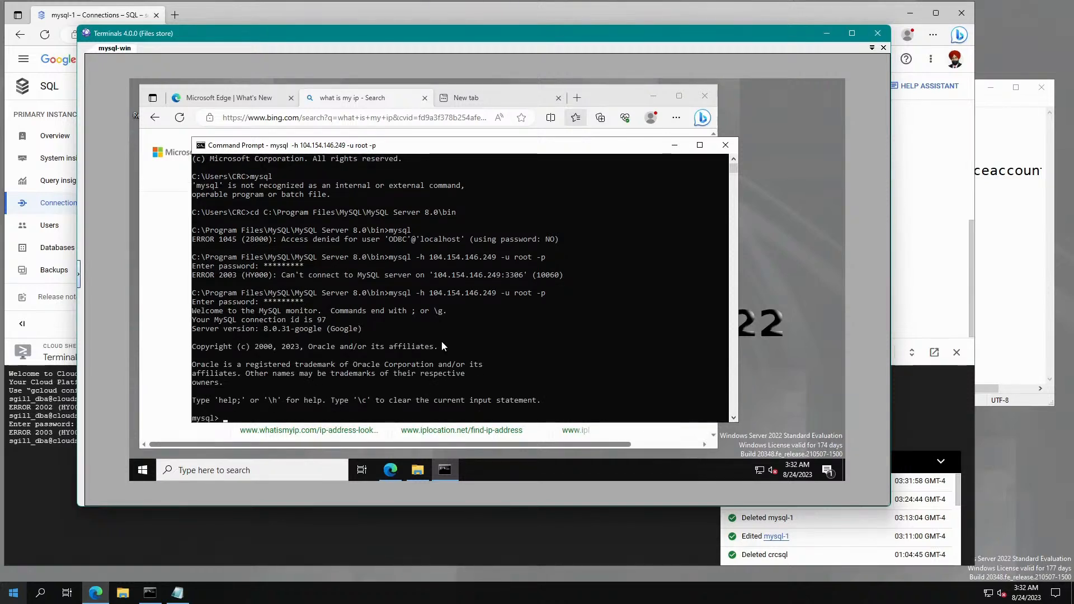
List the server's databases with show databases; after cancelling a stray \l attempt.
{"action": "type", "text": "\\"}
{"action": "type", "text": "l"}
{"action": "key", "text": "Return"}
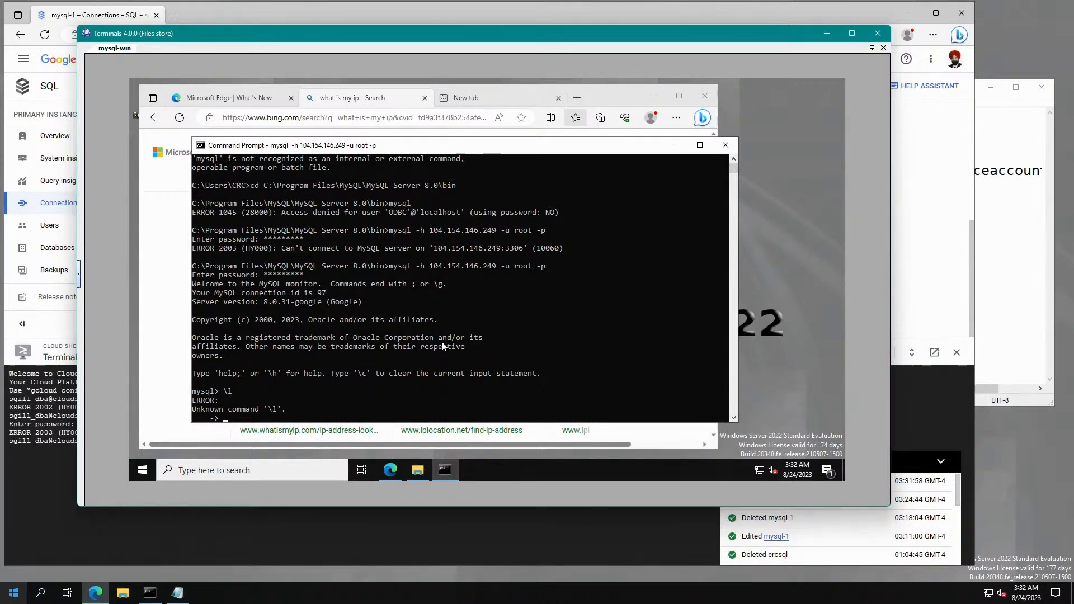
{"action": "key", "text": "ctrl+c"}
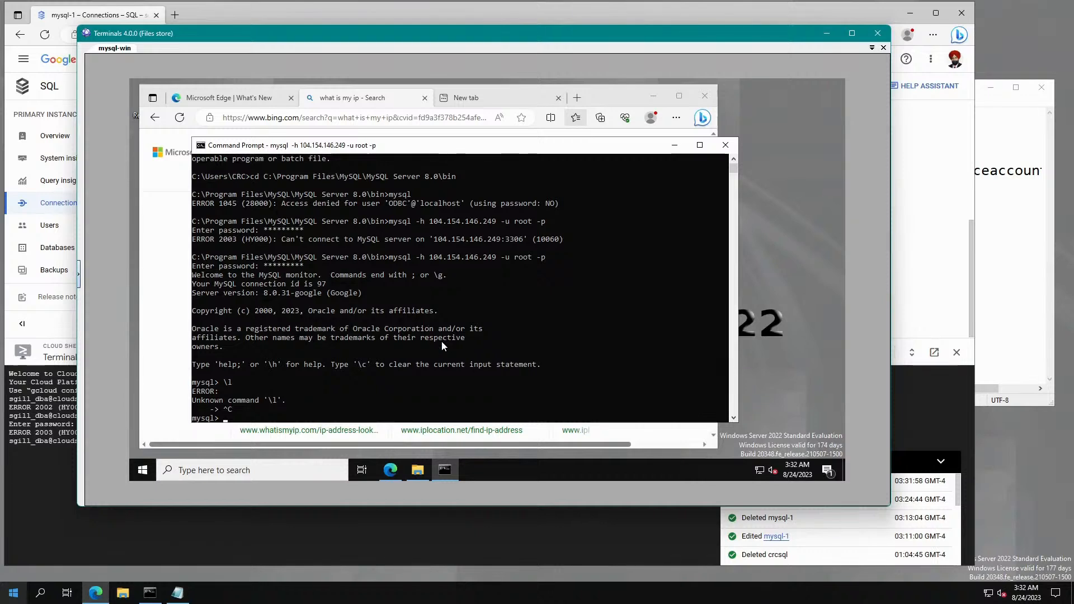
{"action": "type", "text": "show databases;"}
{"action": "key", "text": "Return"}
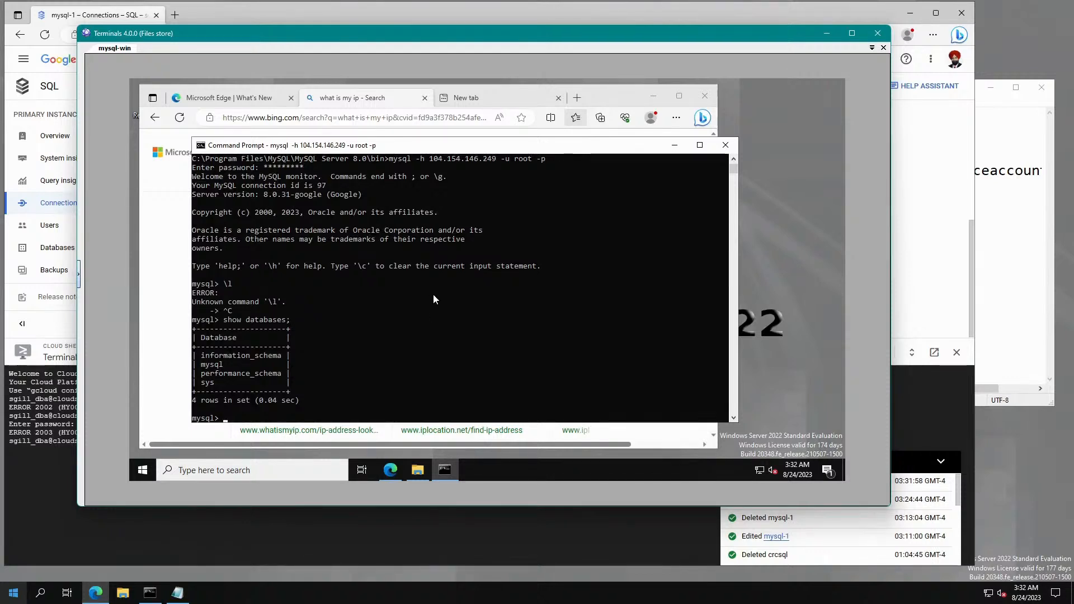
Create the crc_test database, correcting the rejected hyphenated name crc-test.
{"action": "type", "text": "create database crc-test;"}
{"action": "key", "text": "Return"}
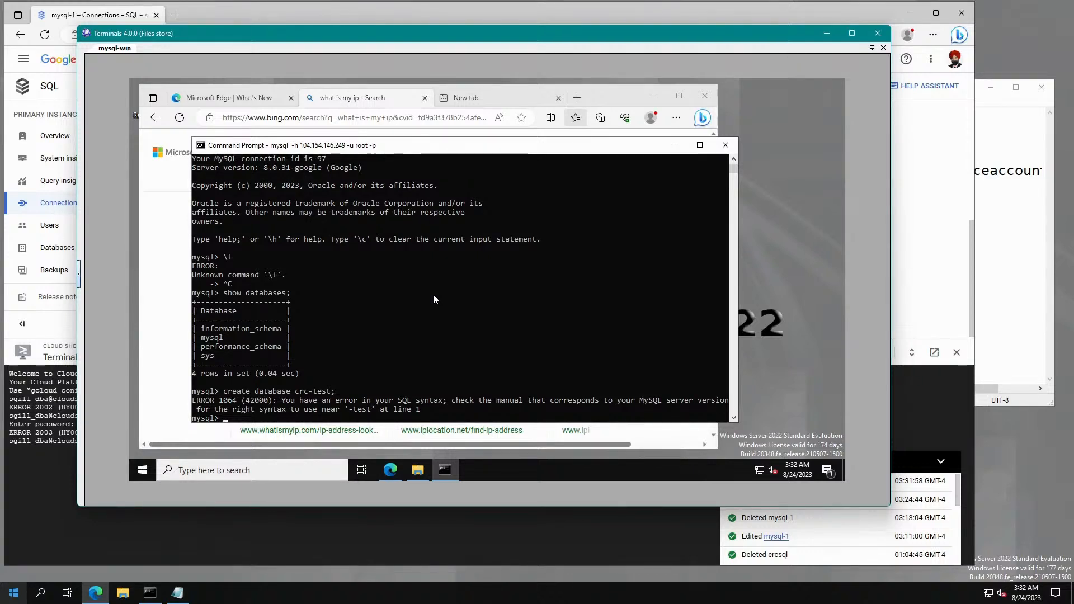
{"action": "key", "text": "Up"}
{"action": "key", "text": "Left"}
{"action": "key", "text": "Left"}
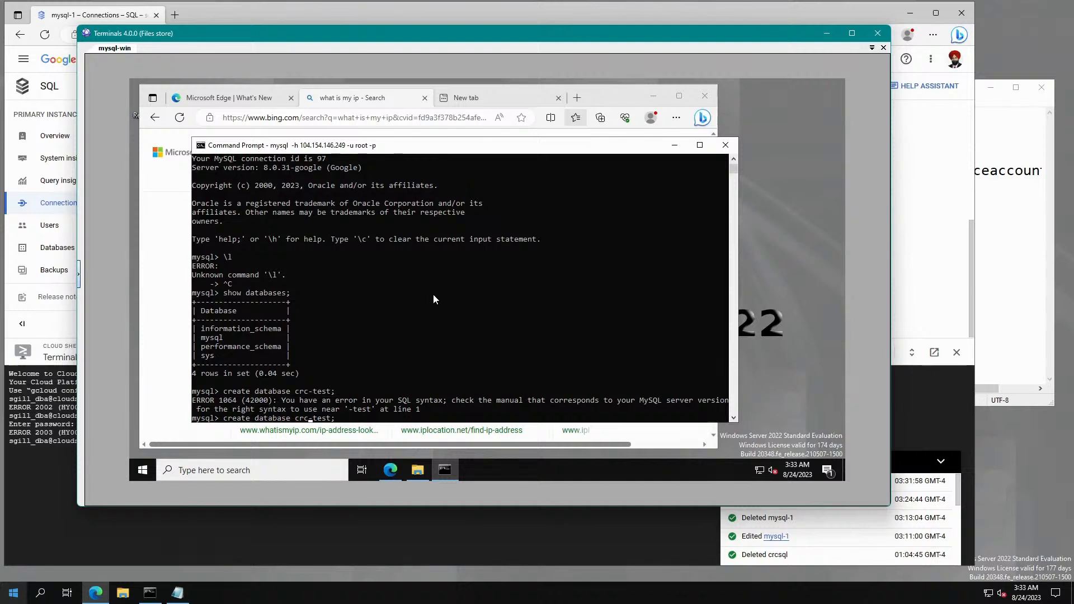
{"action": "type", "text": "_"}
{"action": "key", "text": "Return"}
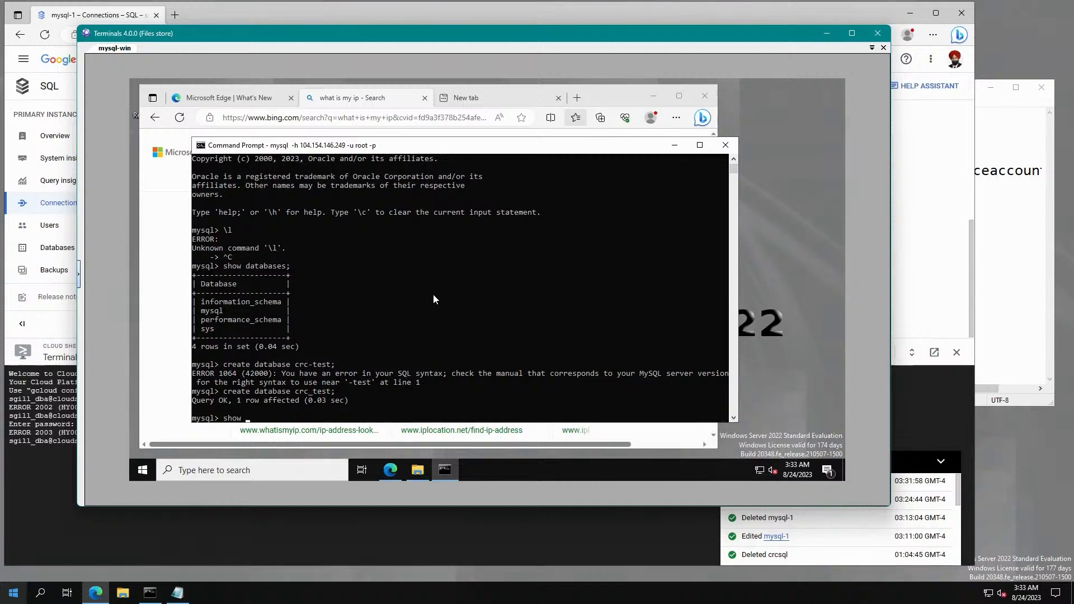
Confirm crc_test appears in the database list, then quit MySQL and move the remote window aside.
{"action": "type", "text": "show databases;"}
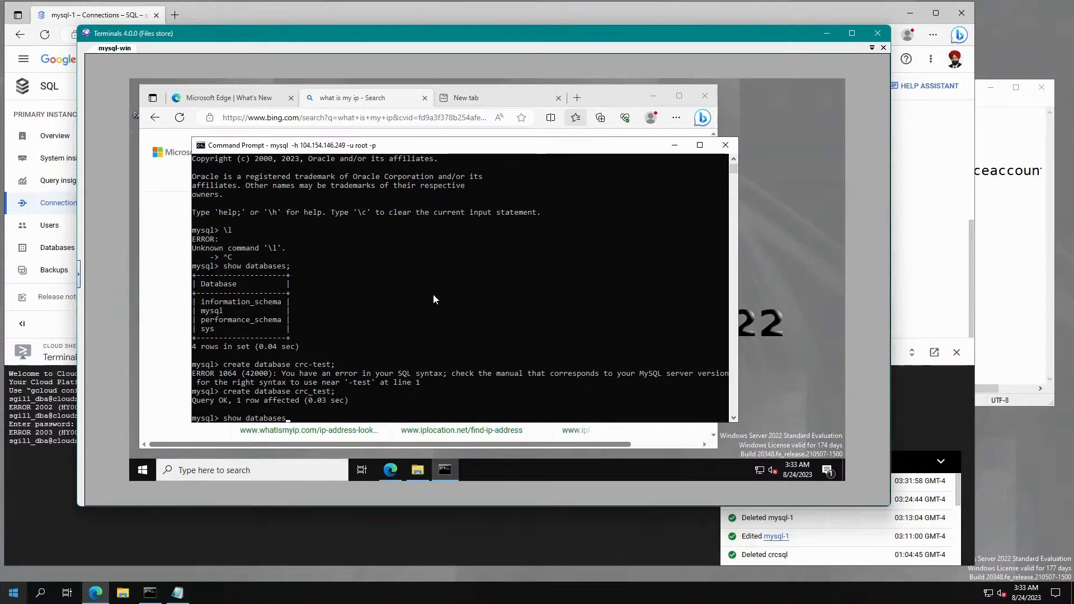
{"action": "key", "text": "Return"}
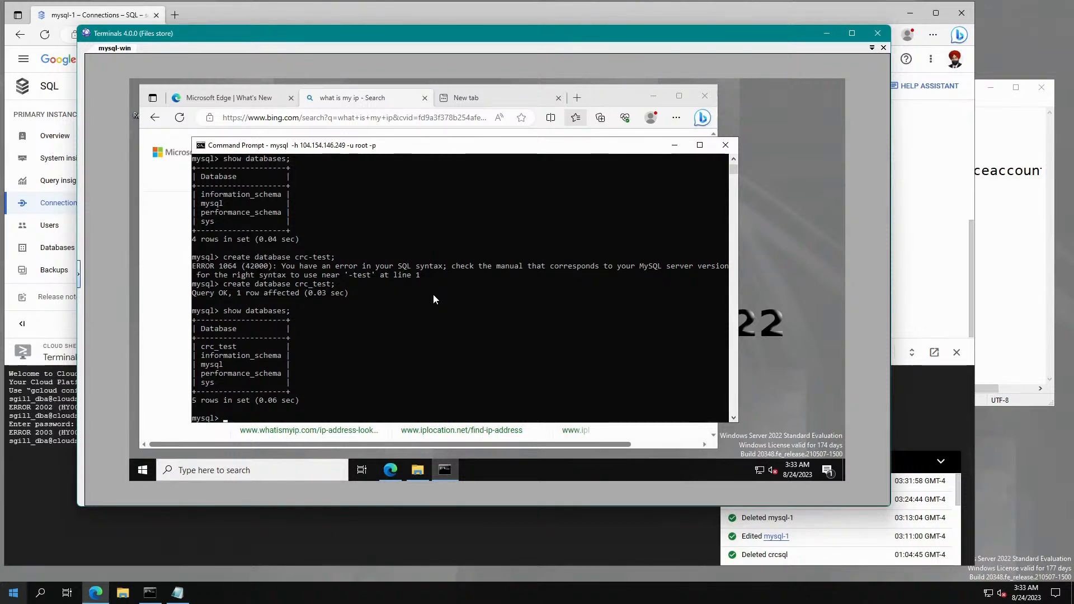
{"action": "type", "text": "quit"}
{"action": "key", "text": "Return"}
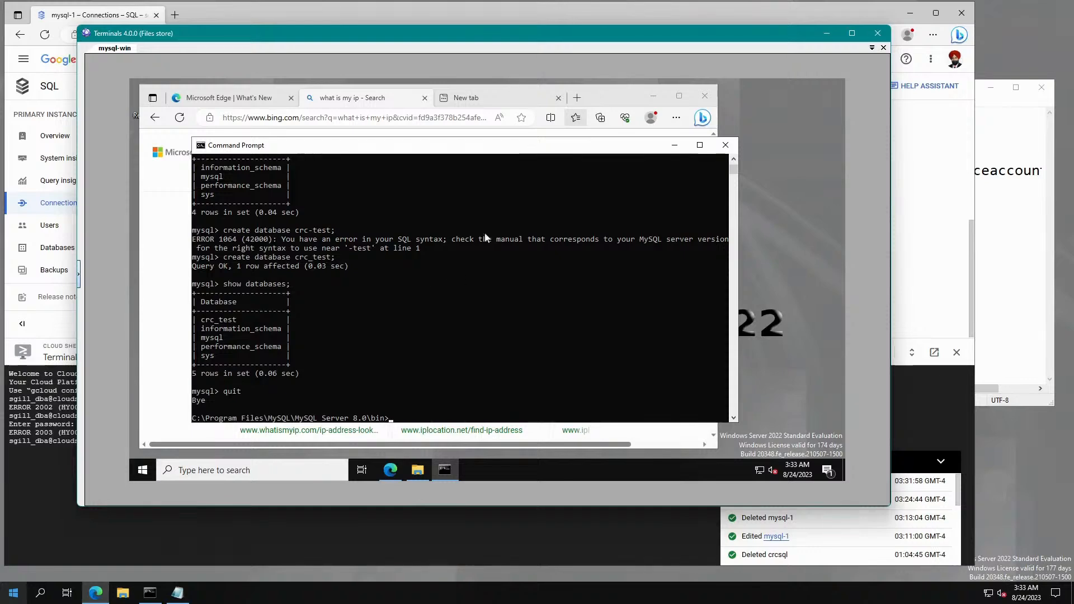
{"action": "left_click_drag", "start_coordinate": [564, 35], "coordinate": [0, 112]}
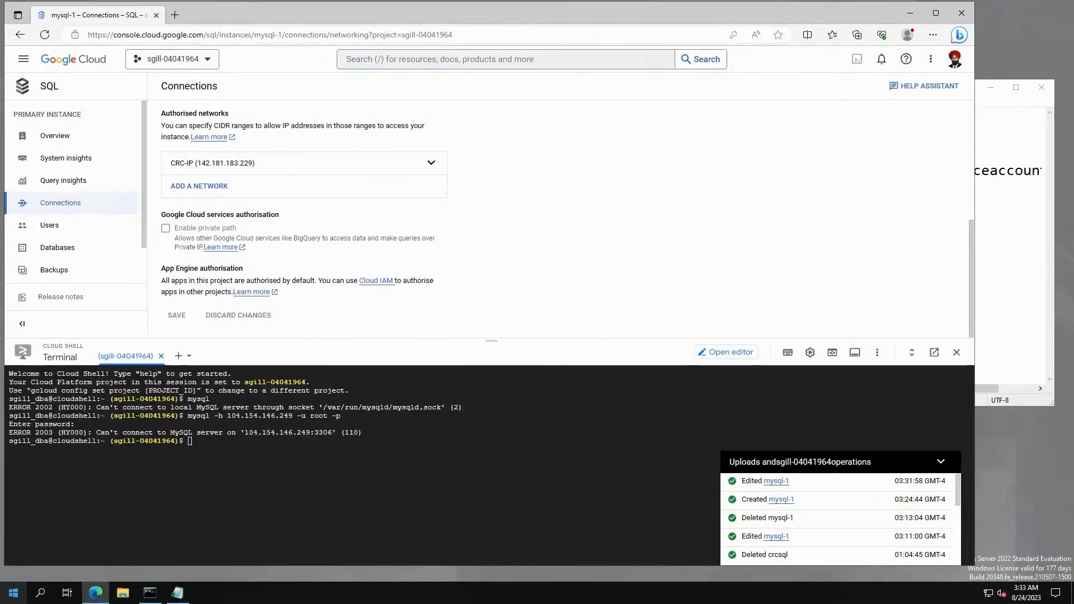
Rerun the root mysql connection to 104.154.146.249 in Cloud Shell and submit the password.
{"action": "left_click", "coordinate": [525, 489]}
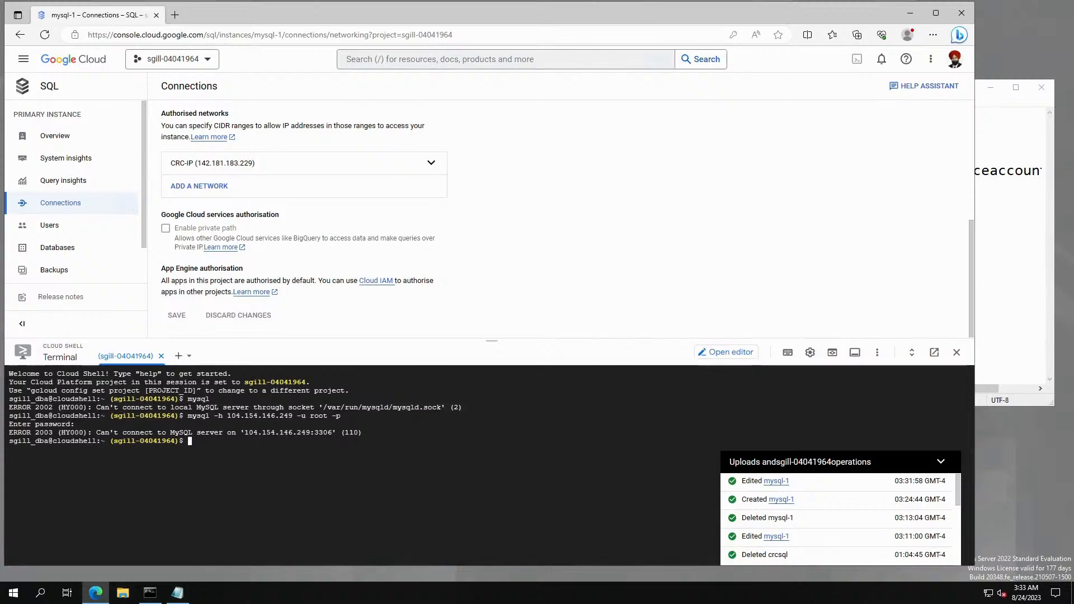
{"action": "key", "text": "Up"}
{"action": "key", "text": "Return"}
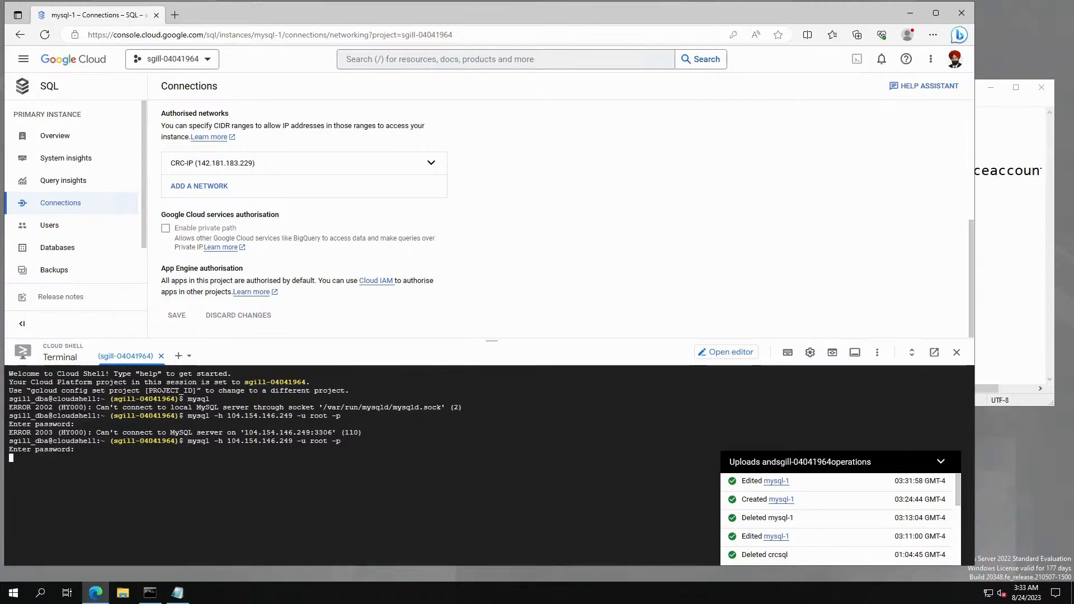
{"action": "key", "text": "Return"}
Collapse the operations panel and cancel the hanging connection attempt with Ctrl+C.
{"action": "left_click_drag", "start_coordinate": [0, 168], "coordinate": [649, 135]}
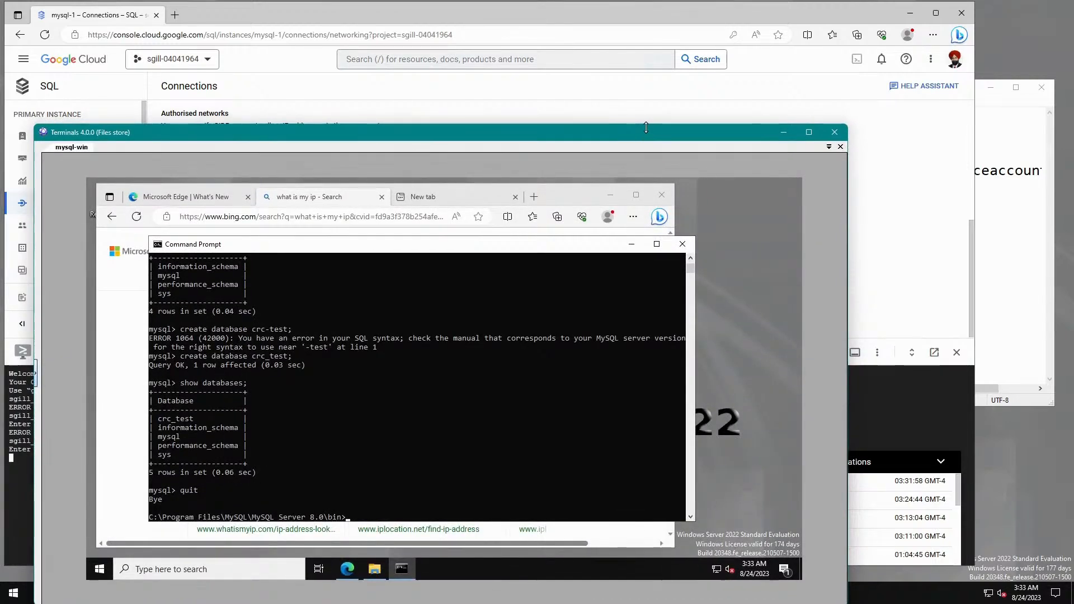
{"action": "left_click_drag", "start_coordinate": [640, 125], "coordinate": [629, 102]}
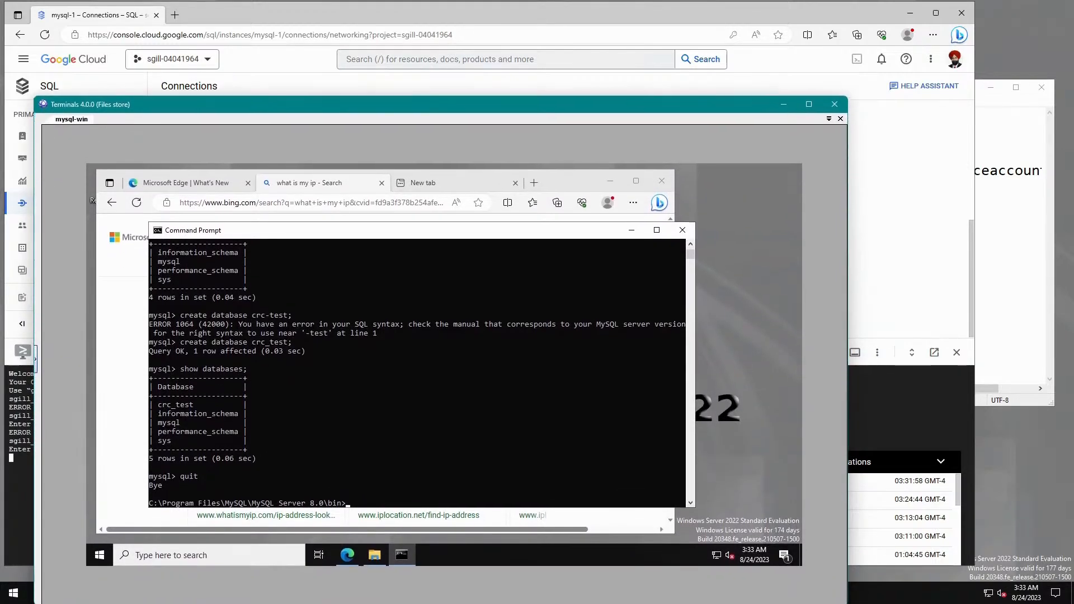
{"action": "left_click_drag", "start_coordinate": [185, 106], "coordinate": [0, 185]}
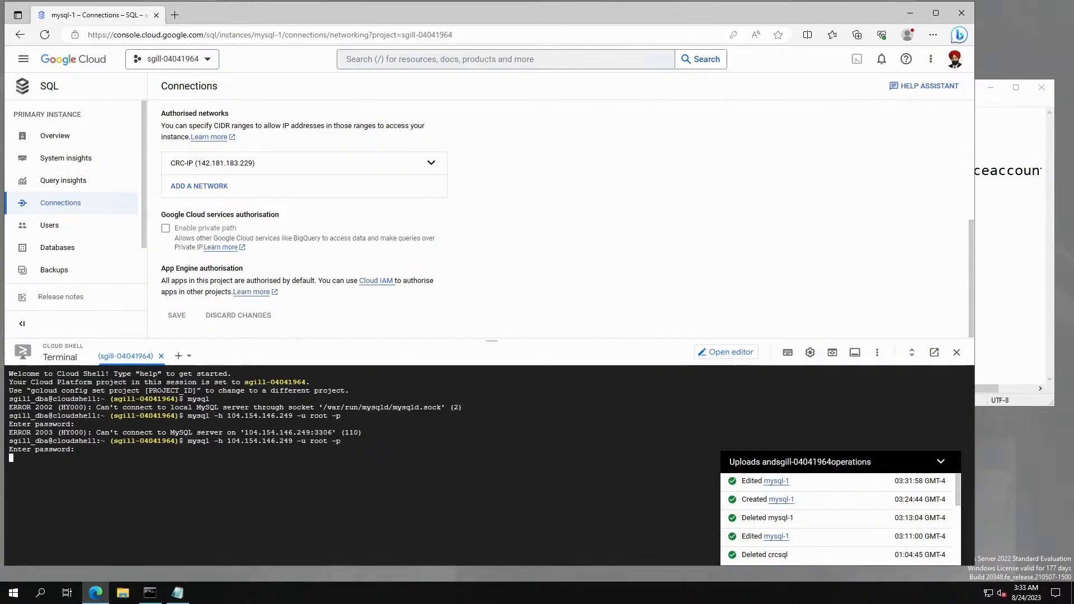
{"action": "left_click", "coordinate": [943, 462]}
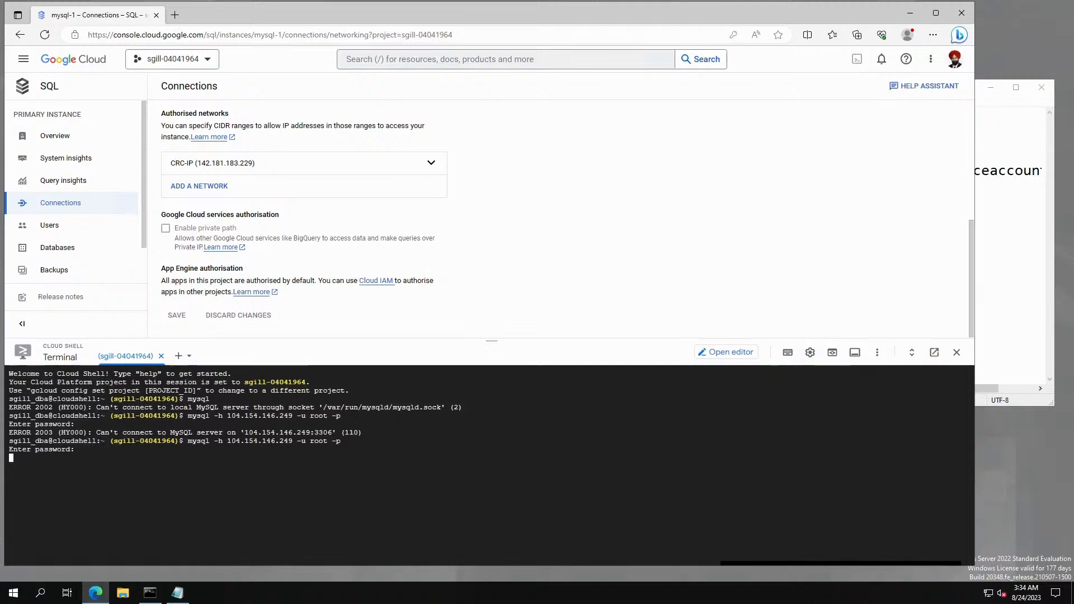
{"action": "key", "text": "ctrl+c"}
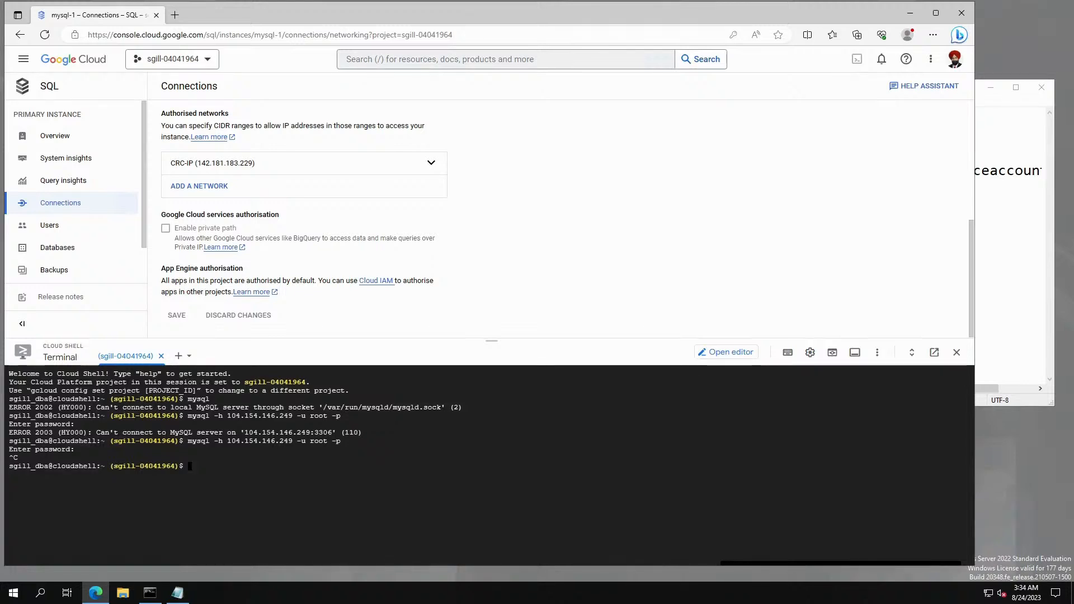
{"action": "type", "text": "curl -s http"}
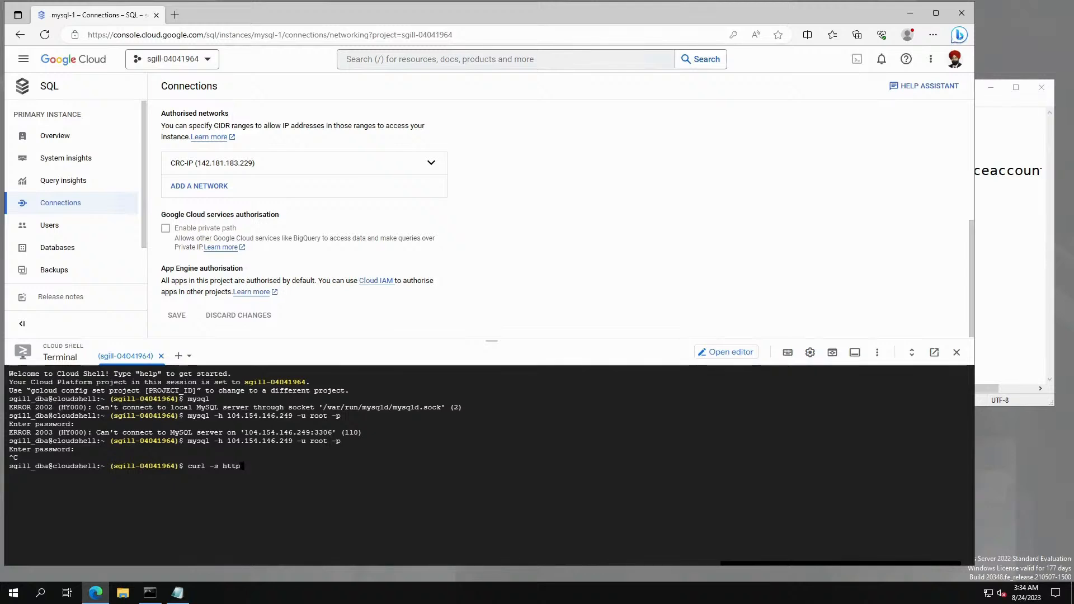
{"action": "type", "text": "://api."}
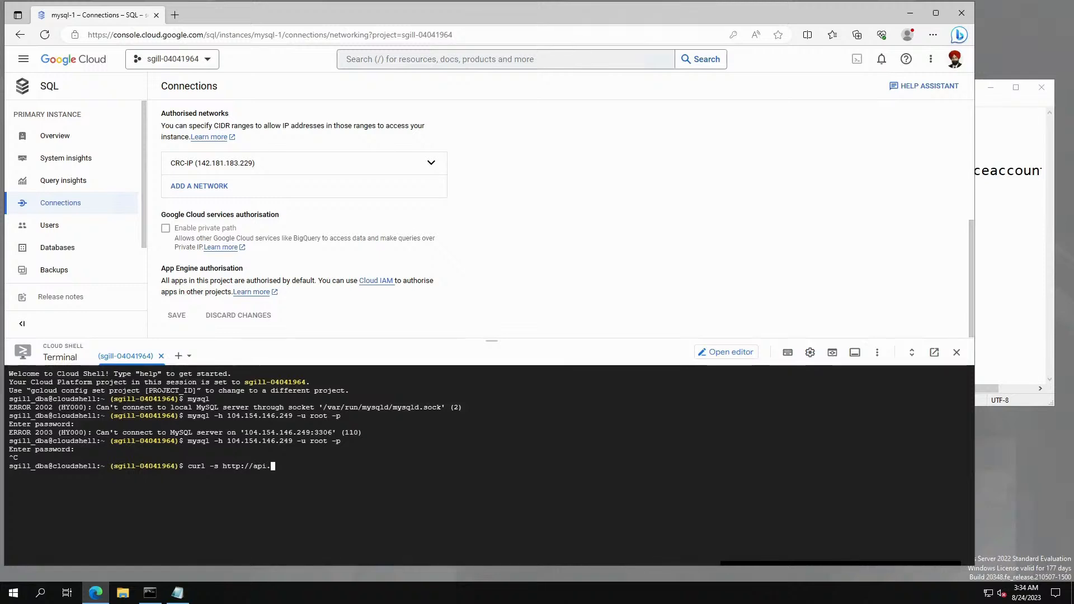
{"action": "type", "text": "ipify"}
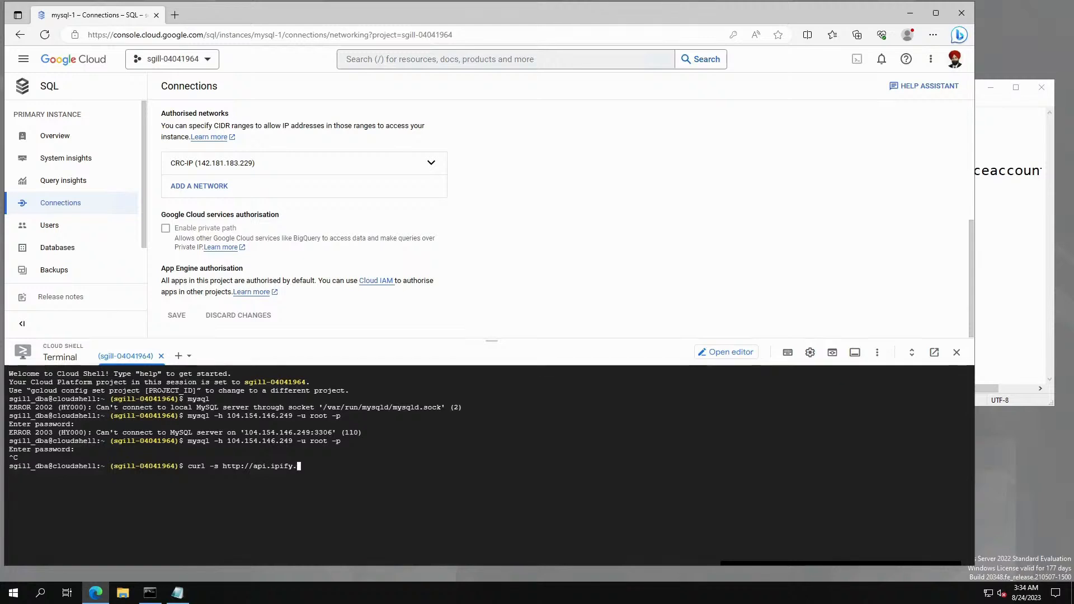
{"action": "type", "text": ".org"}
{"action": "key", "text": "Return"}
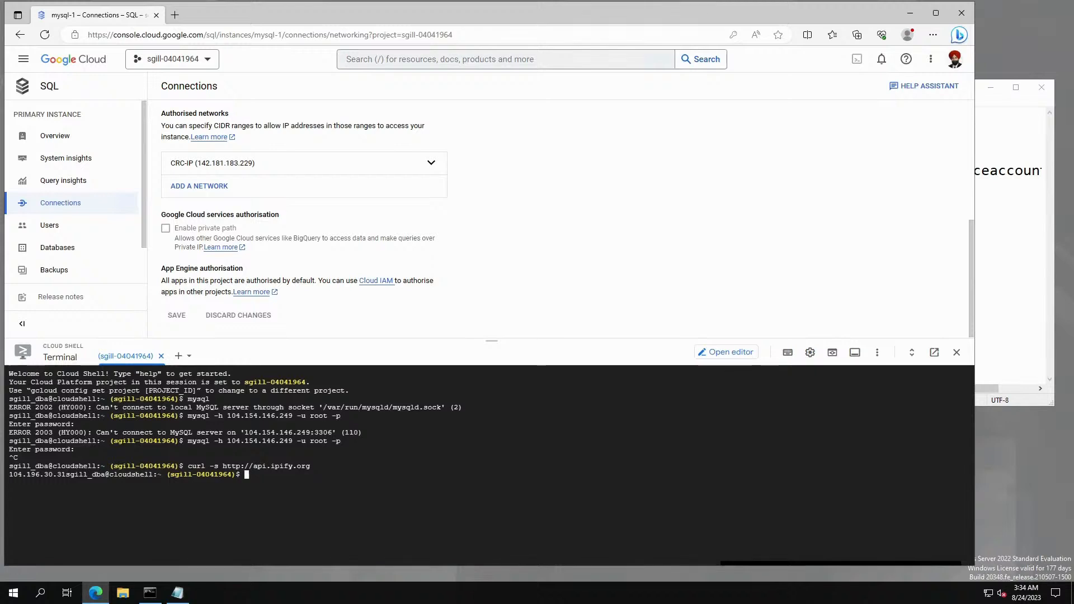
{"action": "left_click_drag", "start_coordinate": [62, 474], "coordinate": [8, 475]}
{"action": "left_click", "coordinate": [66, 474]}
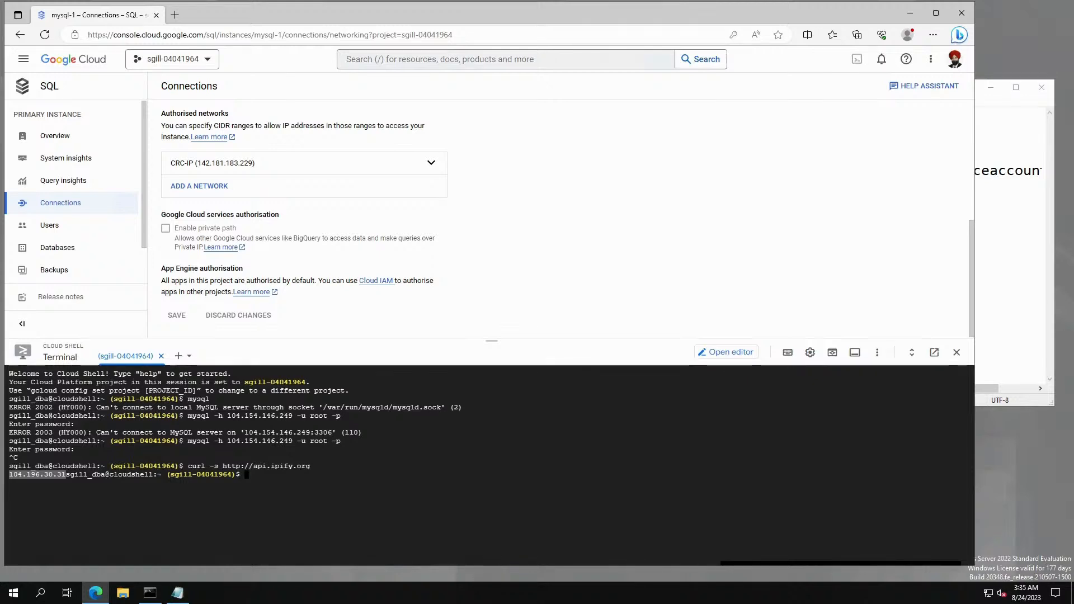
{"action": "key", "text": "ctrl+c"}
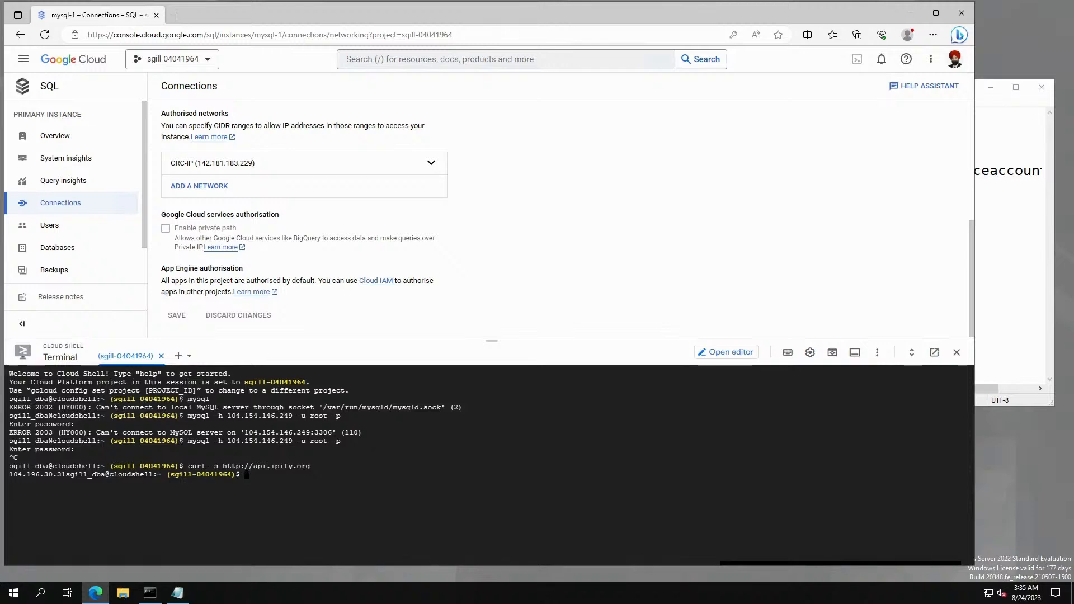
{"action": "left_click_drag", "start_coordinate": [66, 475], "coordinate": [9, 475]}
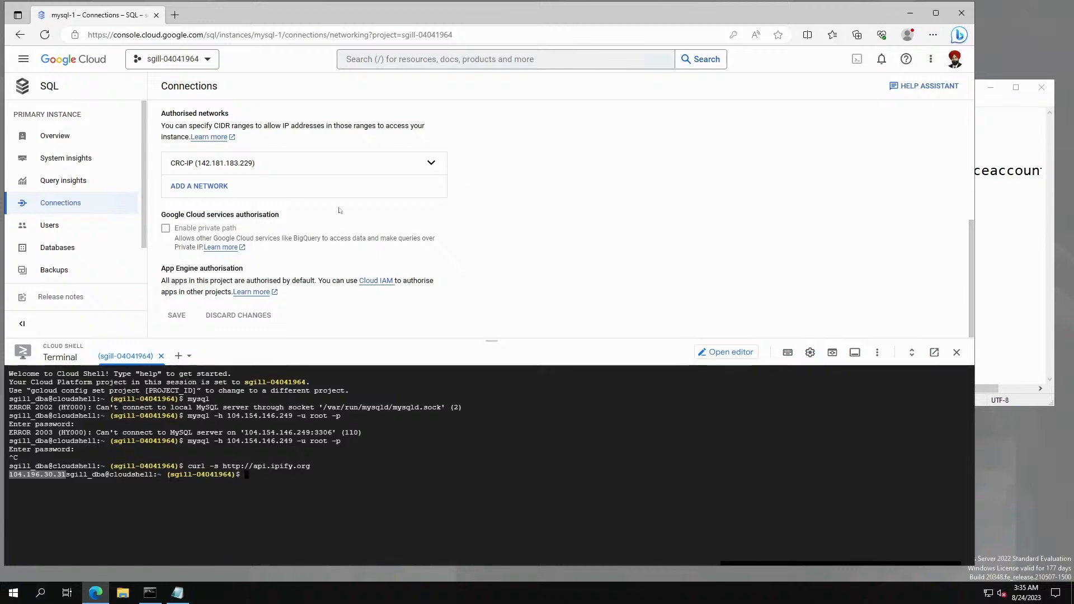
{"action": "left_click", "coordinate": [224, 185]}
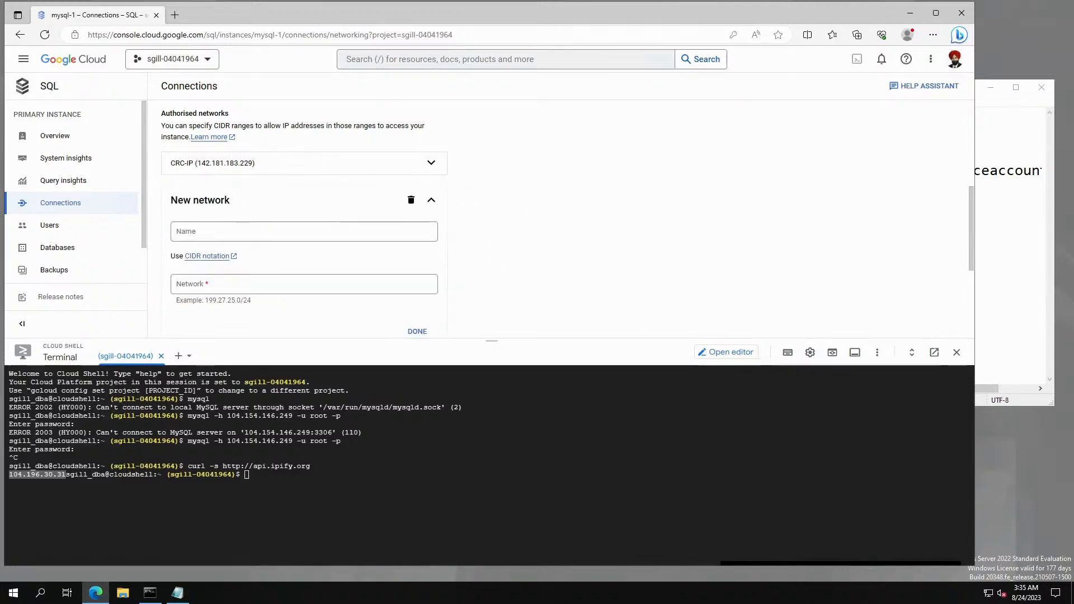
Add authorised network Cloud-shell-IP with address 104.196.30.31 and save the Connections change.
{"action": "left_click", "coordinate": [241, 231]}
{"action": "type", "text": "Cl"}
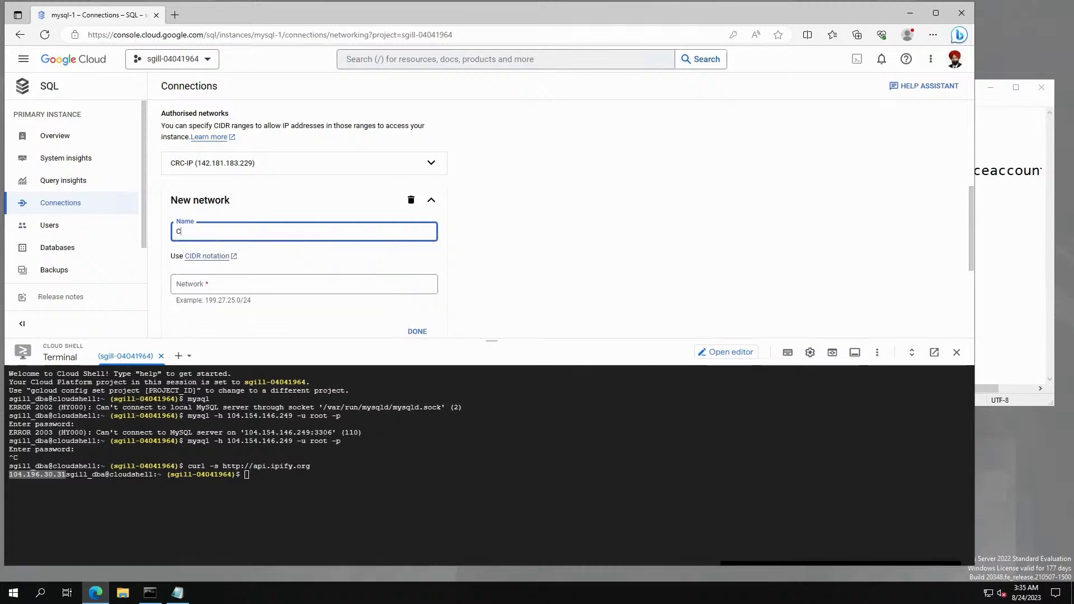
{"action": "type", "text": "oud-shell-IP"}
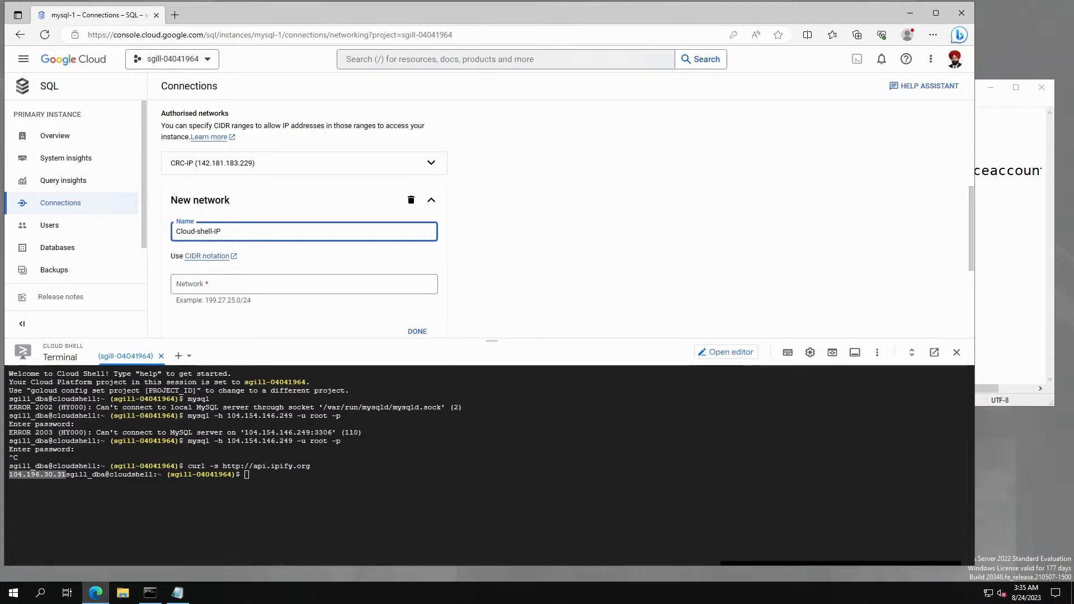
{"action": "left_click", "coordinate": [214, 282]}
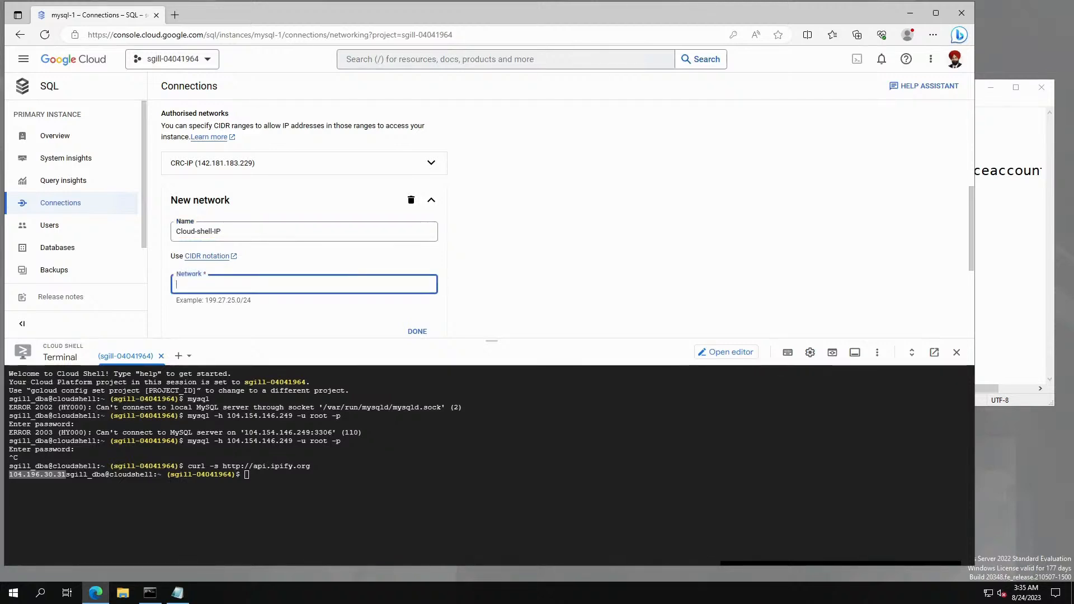
{"action": "key", "text": "ctrl+v"}
{"action": "scroll", "coordinate": [550, 267], "scroll_direction": "down", "scroll_amount": 1}
{"action": "scroll", "coordinate": [550, 267], "scroll_direction": "down", "scroll_amount": 2}
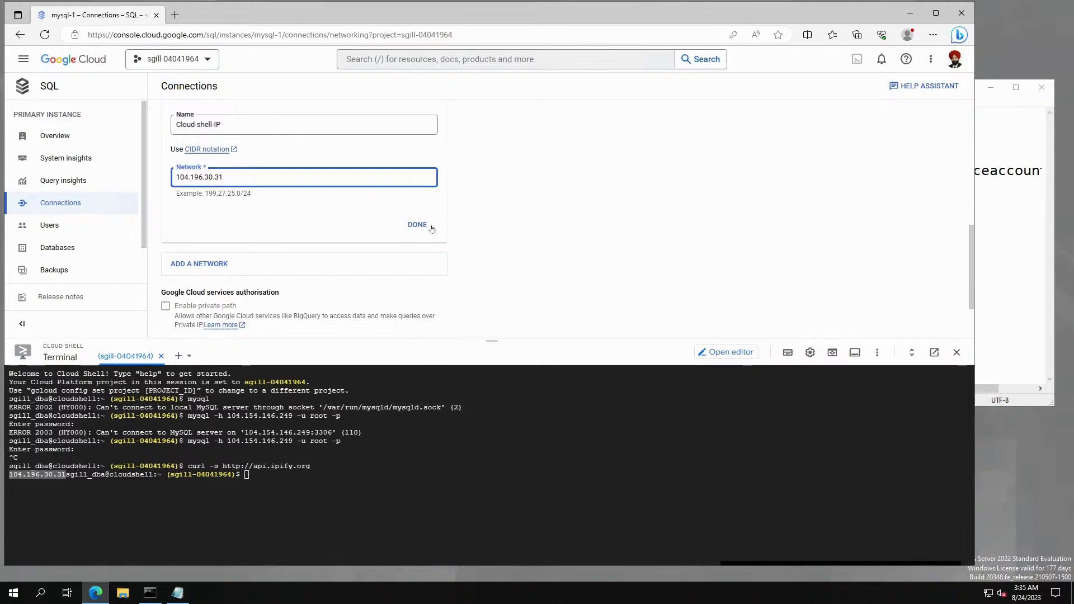
{"action": "left_click", "coordinate": [429, 224]}
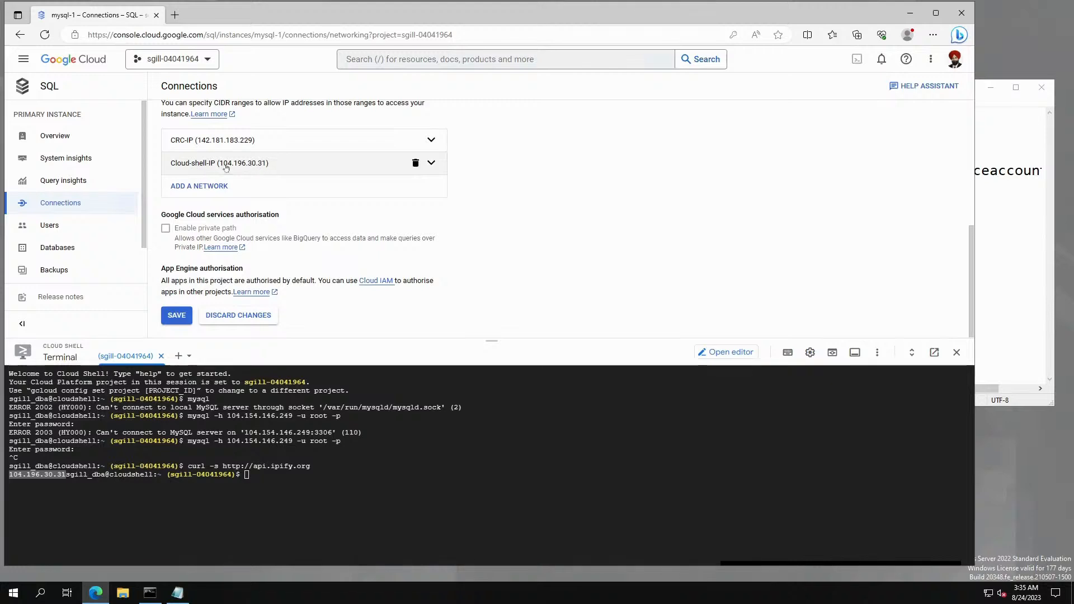
{"action": "left_click", "coordinate": [177, 315]}
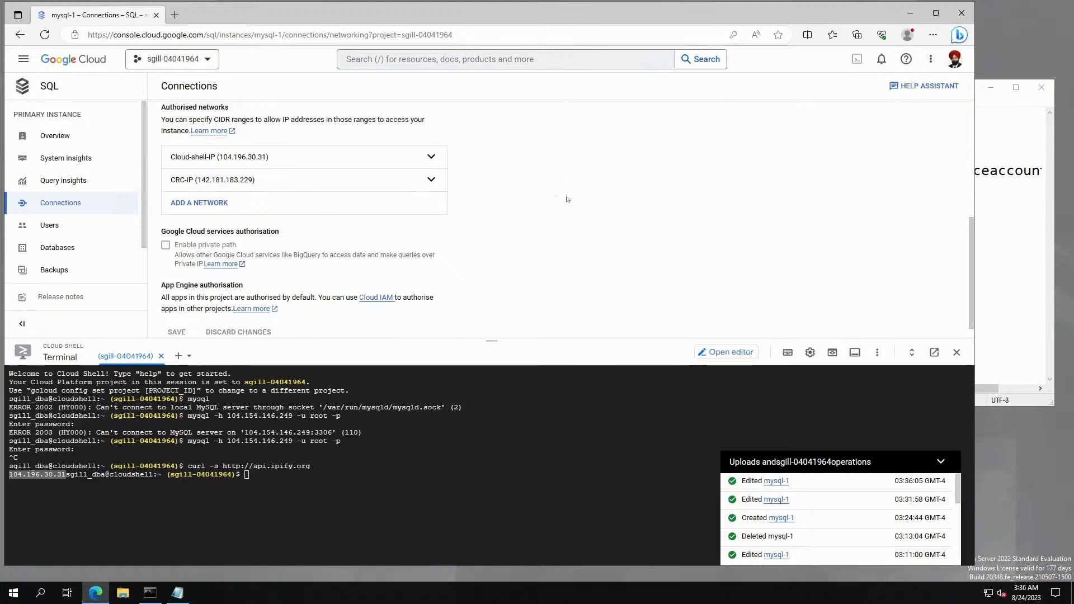
{"action": "scroll", "coordinate": [559, 259], "scroll_direction": "down", "scroll_amount": 1}
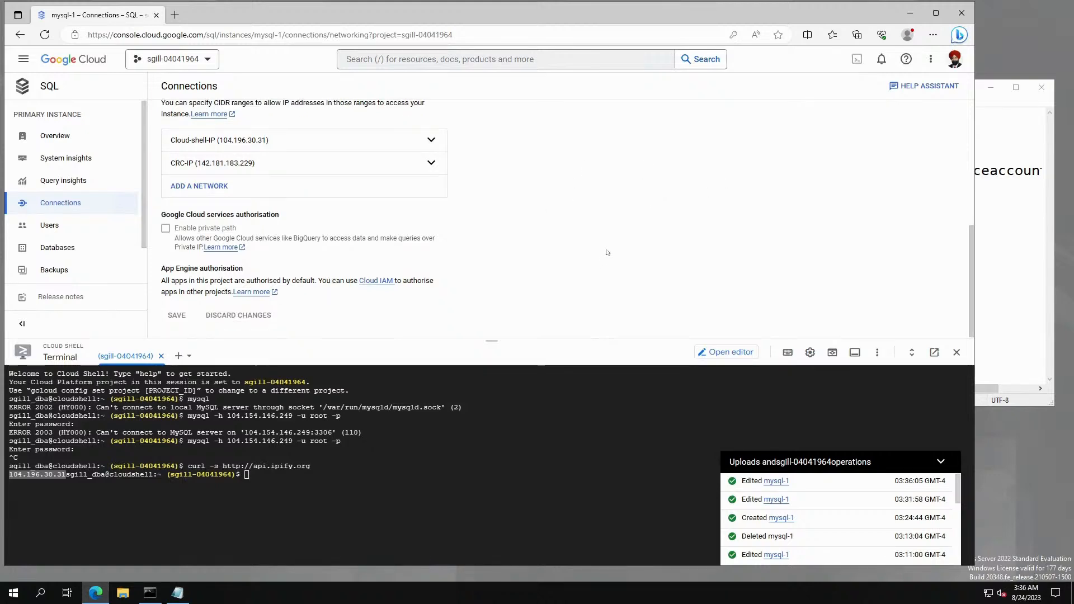
Connect from Cloud Shell to 104.154.146.249 as root with mysql, entering the password.
{"action": "left_click", "coordinate": [247, 475]}
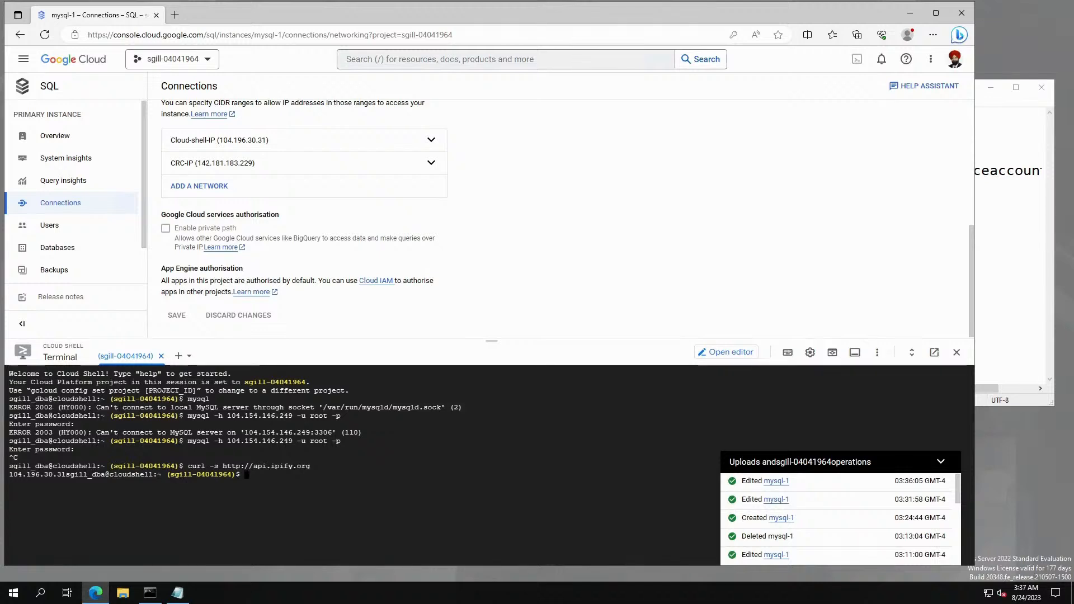
{"action": "key", "text": "Up"}
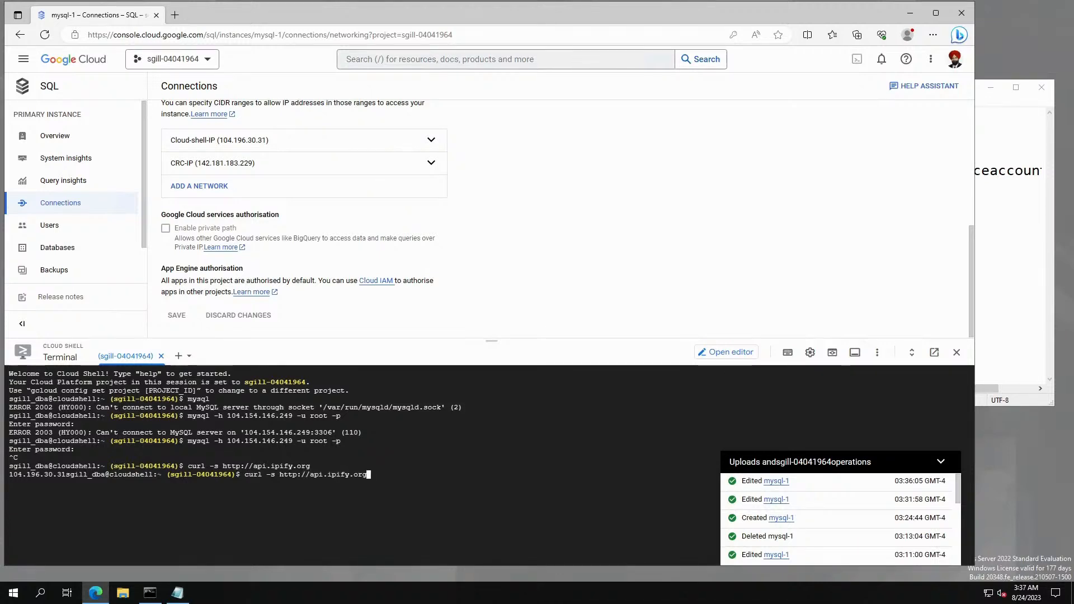
{"action": "key", "text": "Up"}
{"action": "key", "text": "Return"}
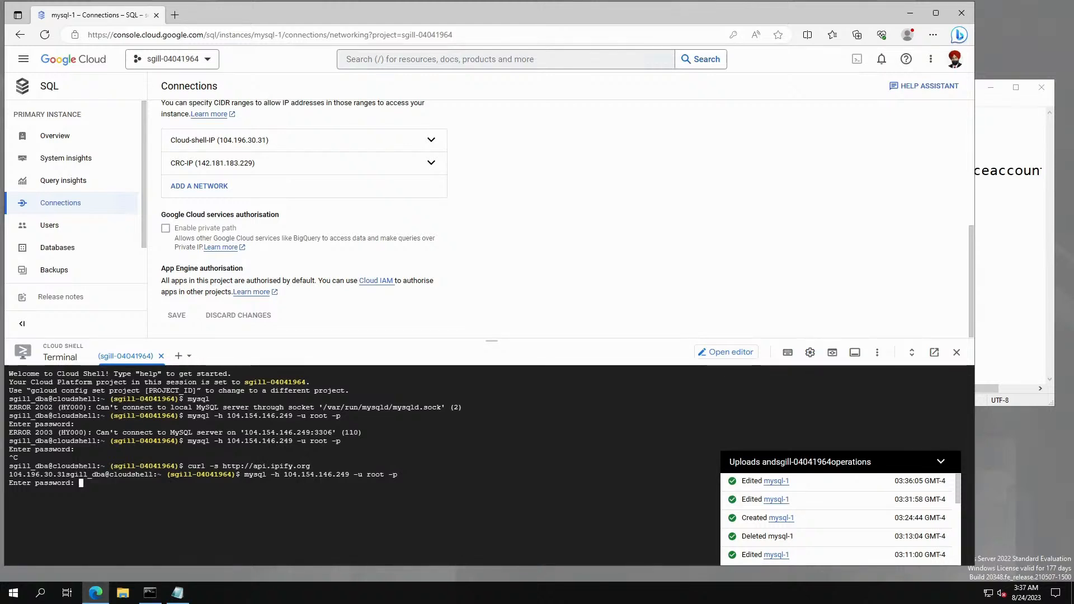
{"action": "key", "text": "Return"}
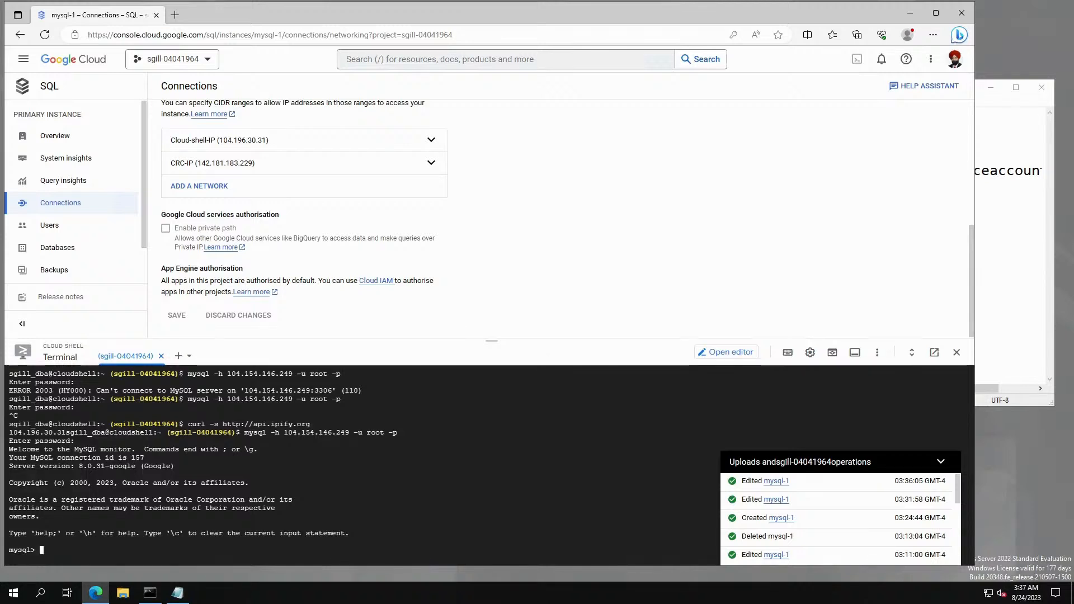
List the databases, then create the cloudshell_tes database.
{"action": "type", "text": "show "}
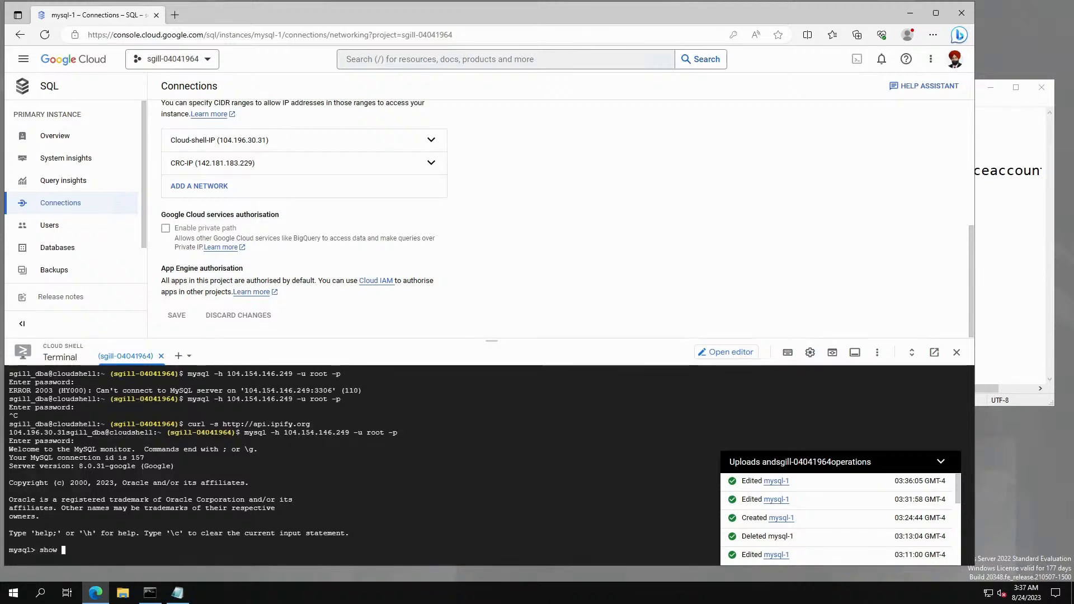
{"action": "type", "text": "databases;"}
{"action": "key", "text": "Return"}
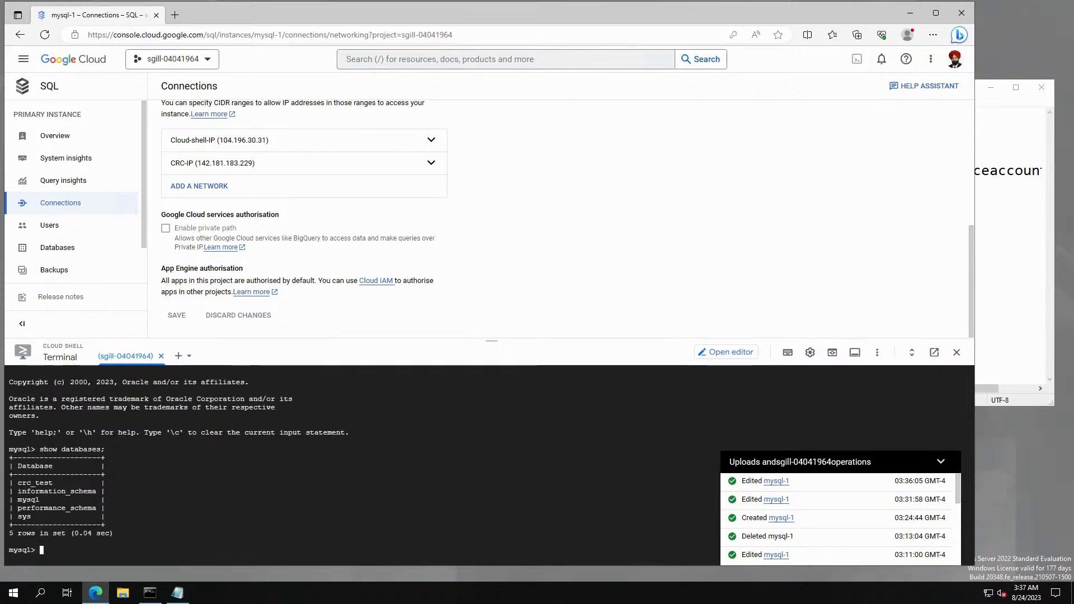
{"action": "left_click_drag", "start_coordinate": [17, 482], "coordinate": [65, 483]}
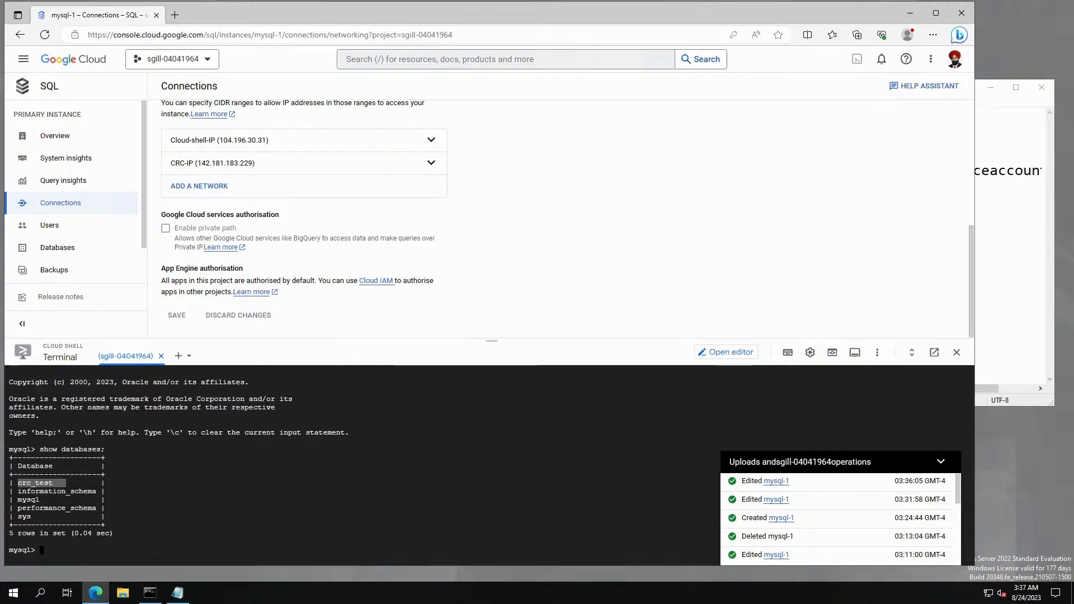
{"action": "left_click", "coordinate": [65, 484]}
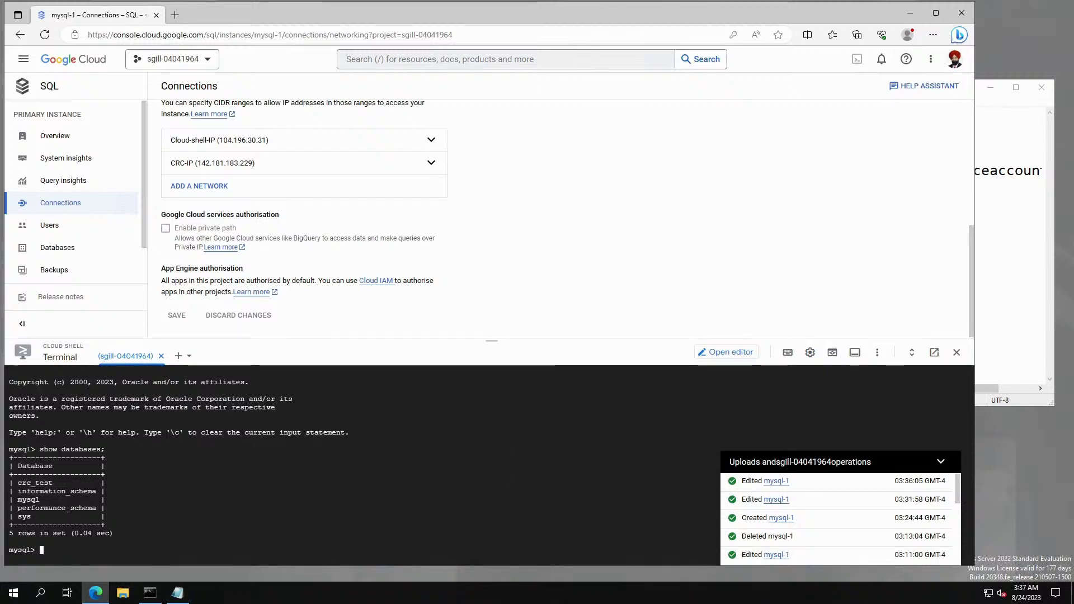
{"action": "type", "text": "create database "}
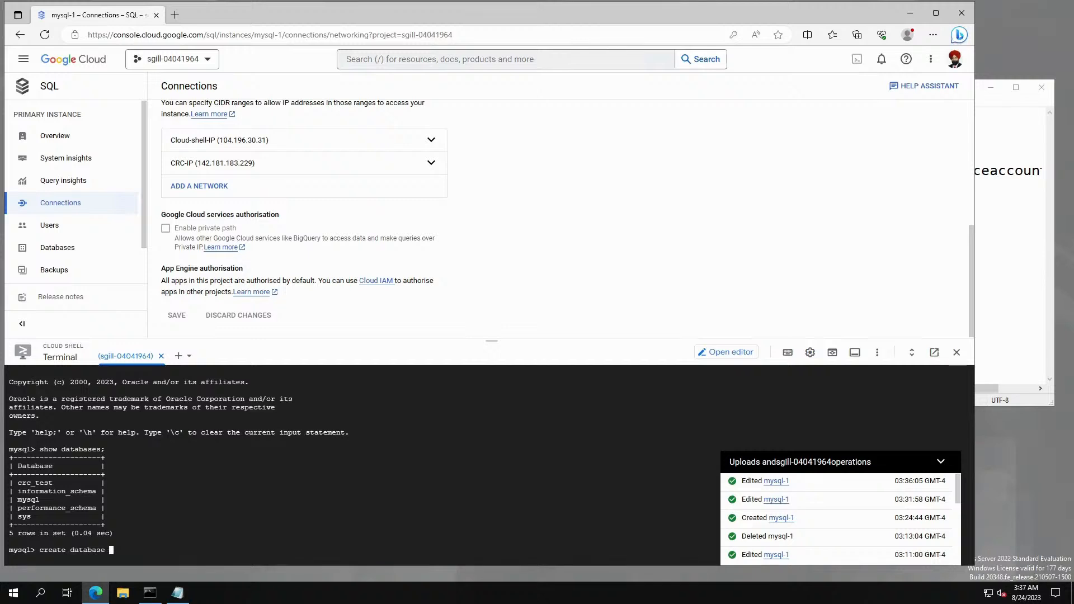
{"action": "type", "text": "cloud"}
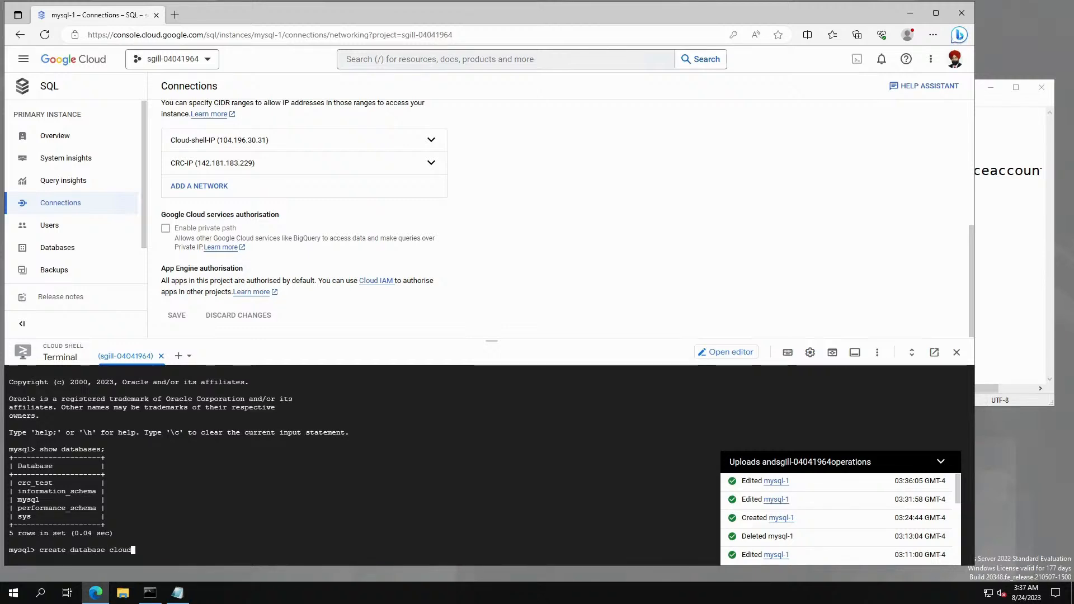
{"action": "type", "text": "shell-"}
{"action": "key", "text": "BackSpace"}
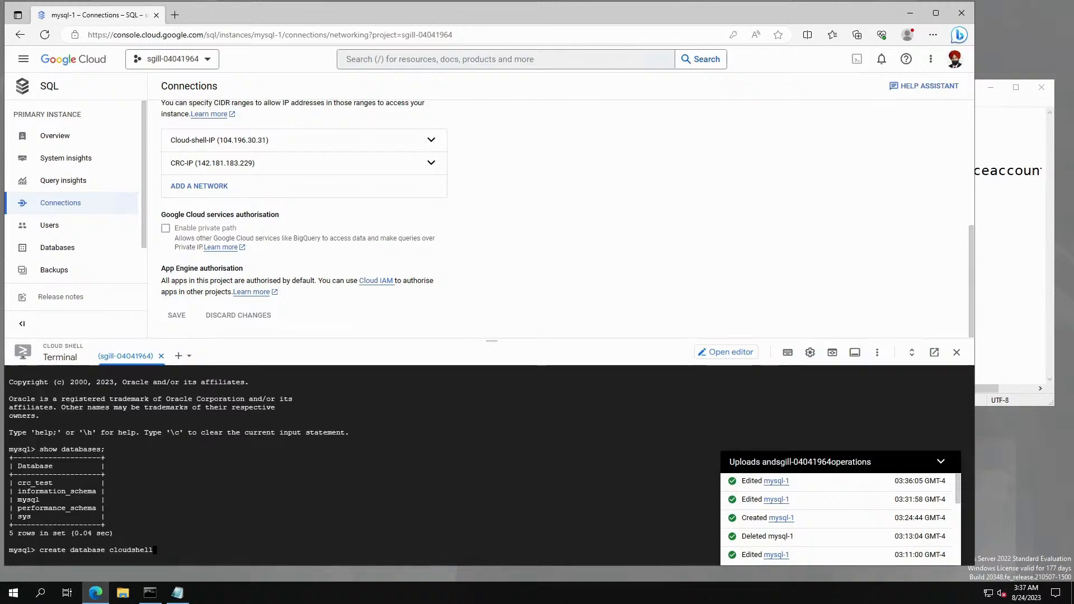
{"action": "type", "text": "_tes;"}
{"action": "key", "text": "Return"}
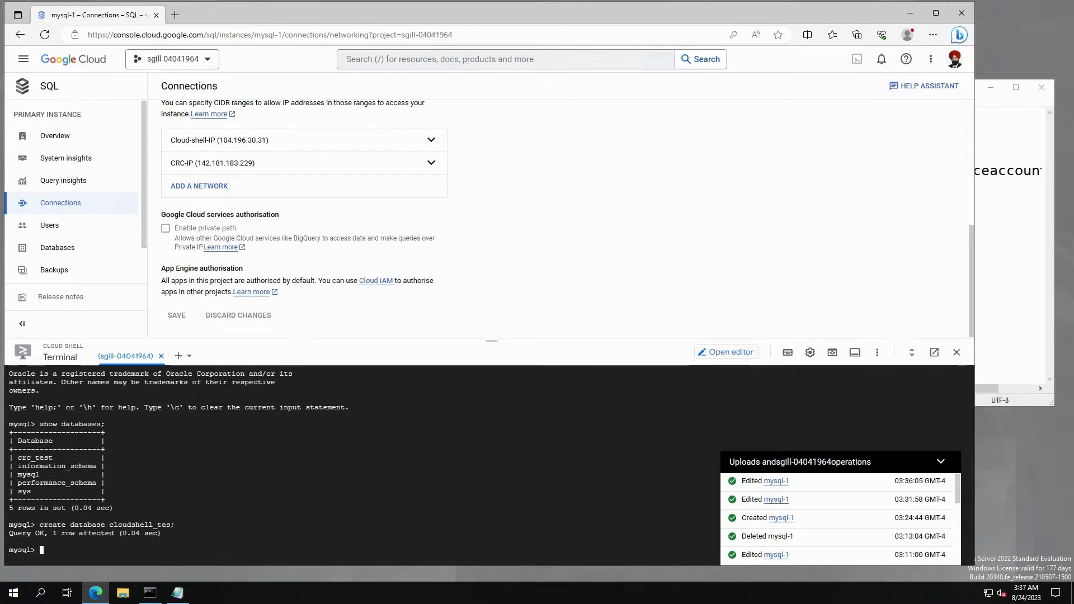
Confirm cloudshell_tes appears among six databases with show databases;, then quit MySQL.
{"action": "key", "text": "Up"}
{"action": "key", "text": "Up"}
{"action": "key", "text": "Return"}
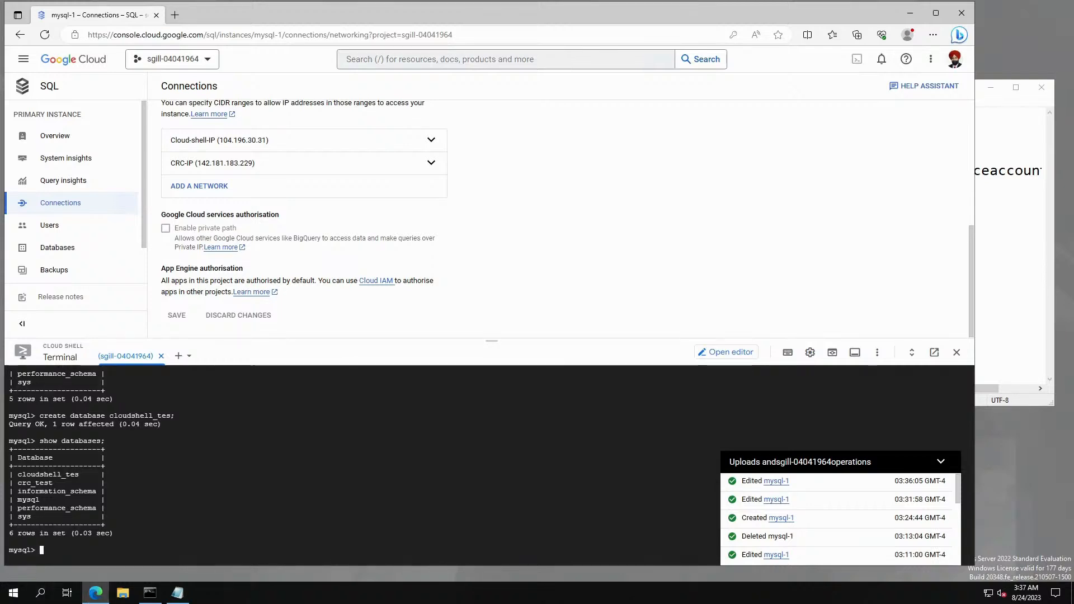
{"action": "left_click_drag", "start_coordinate": [44, 533], "coordinate": [101, 533]}
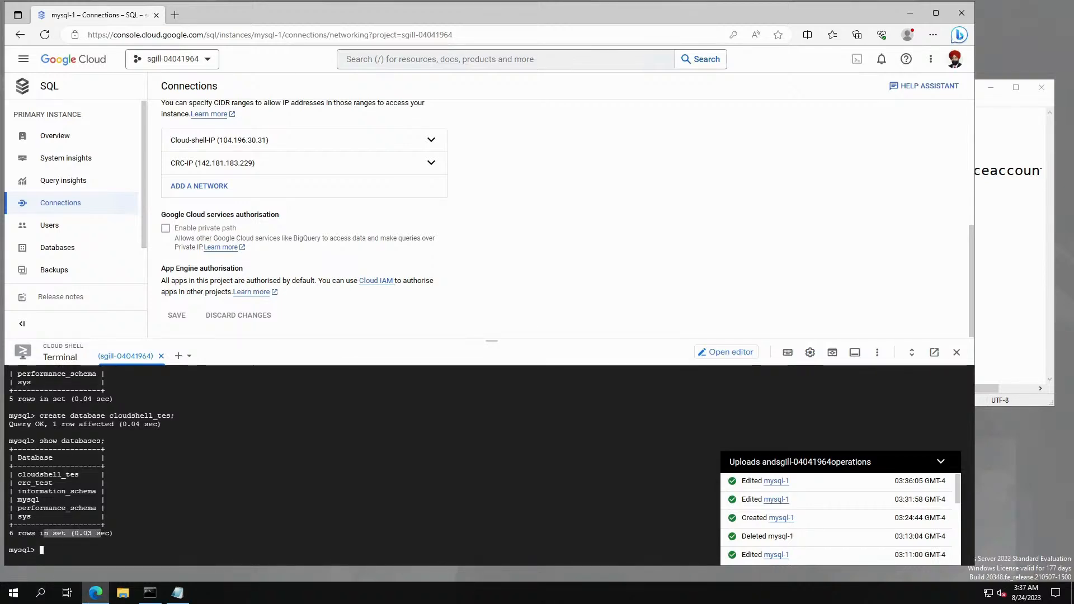
{"action": "left_click", "coordinate": [107, 534]}
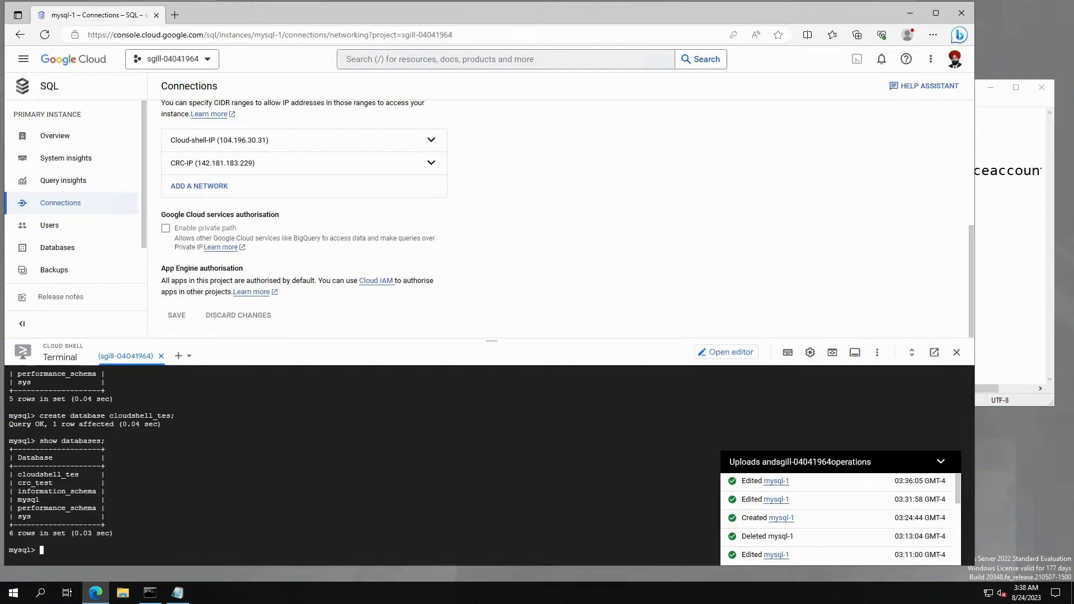
{"action": "left_click_drag", "start_coordinate": [17, 475], "coordinate": [39, 500]}
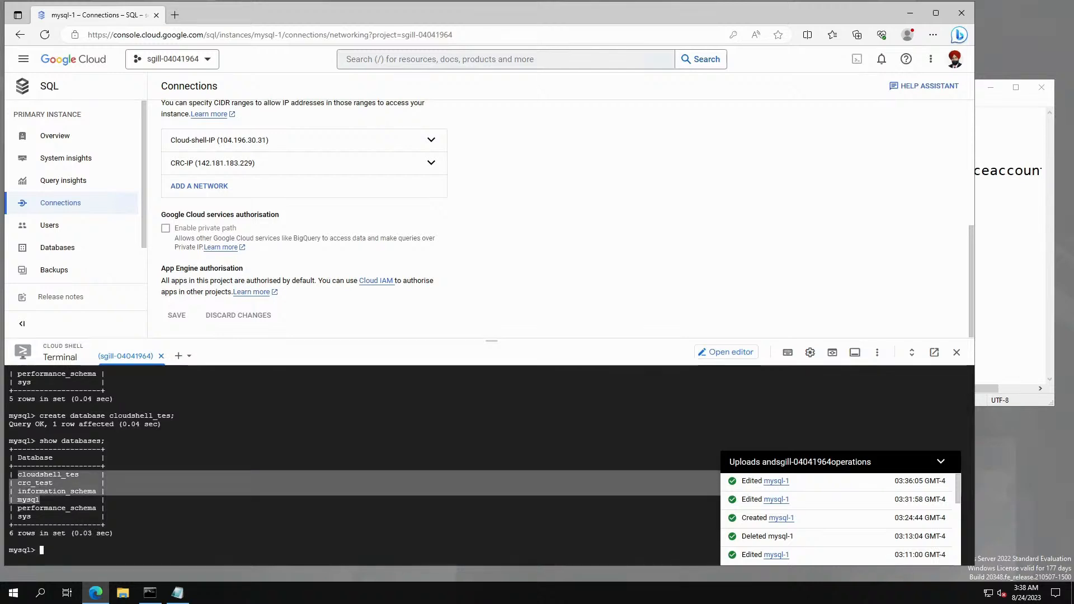
{"action": "left_click", "coordinate": [41, 501]}
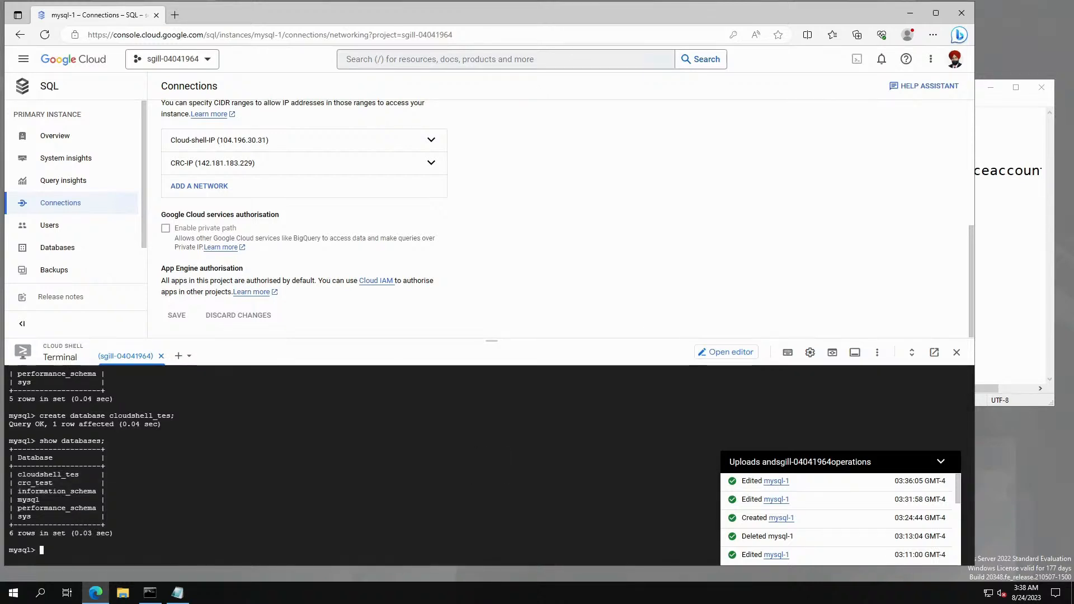
{"action": "scroll", "coordinate": [223, 464], "scroll_direction": "up", "scroll_amount": 5}
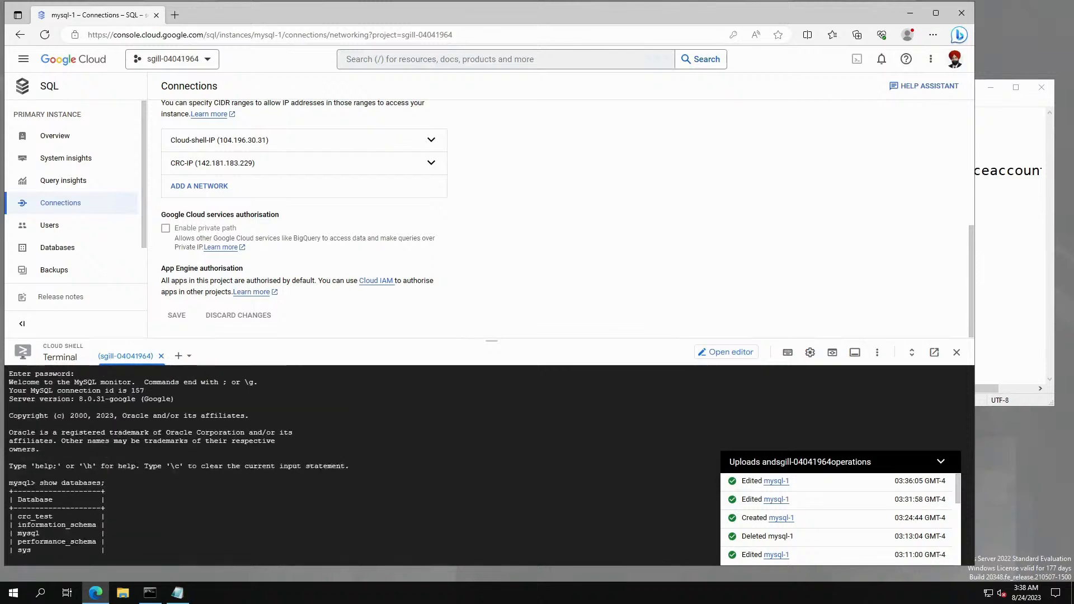
{"action": "scroll", "coordinate": [224, 464], "scroll_direction": "down", "scroll_amount": 3}
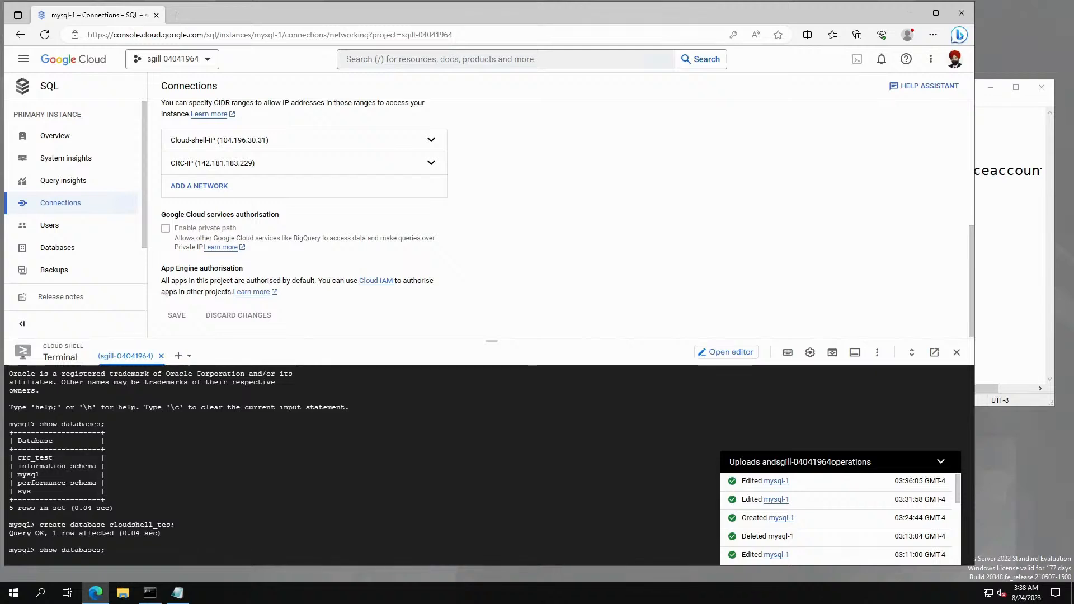
{"action": "key", "text": "Return"}
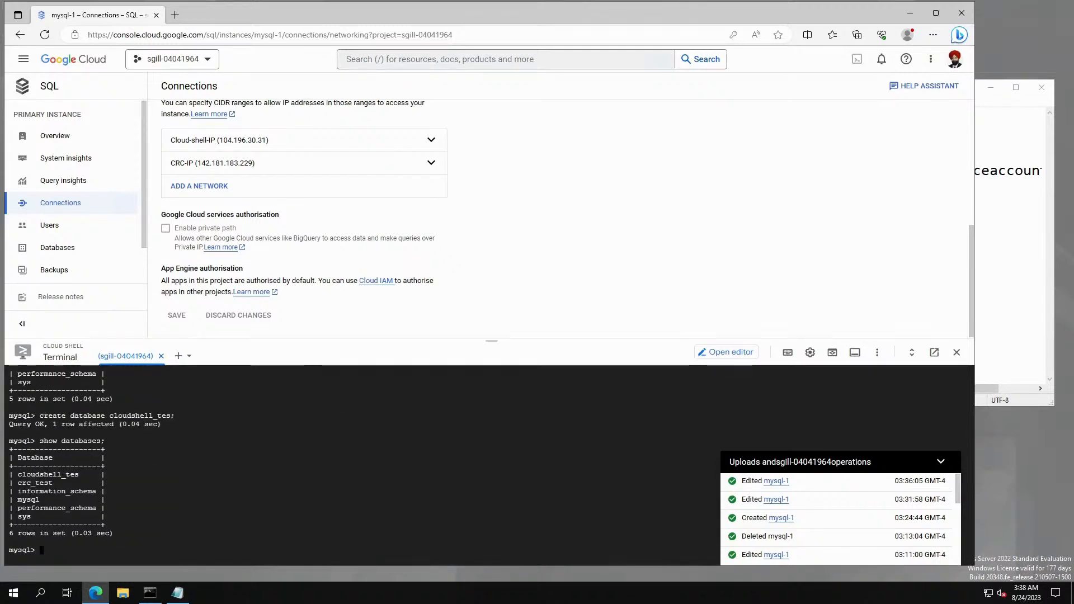
{"action": "type", "text": "quit"}
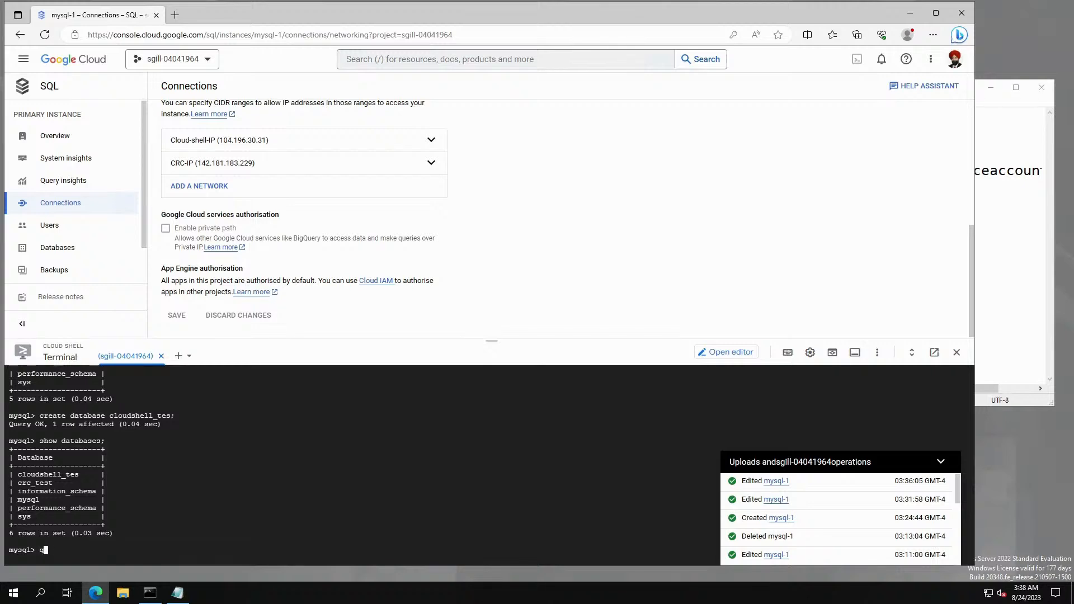
{"action": "key", "text": "Return"}
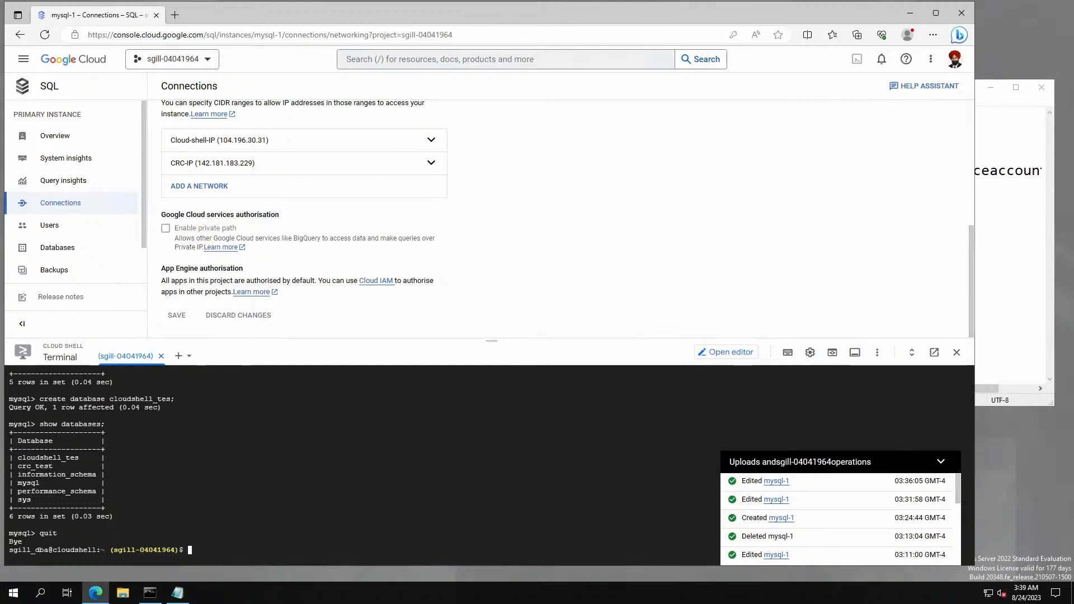
Close Cloud Shell and the operations list, and return to All instances.
{"action": "left_click", "coordinate": [955, 352]}
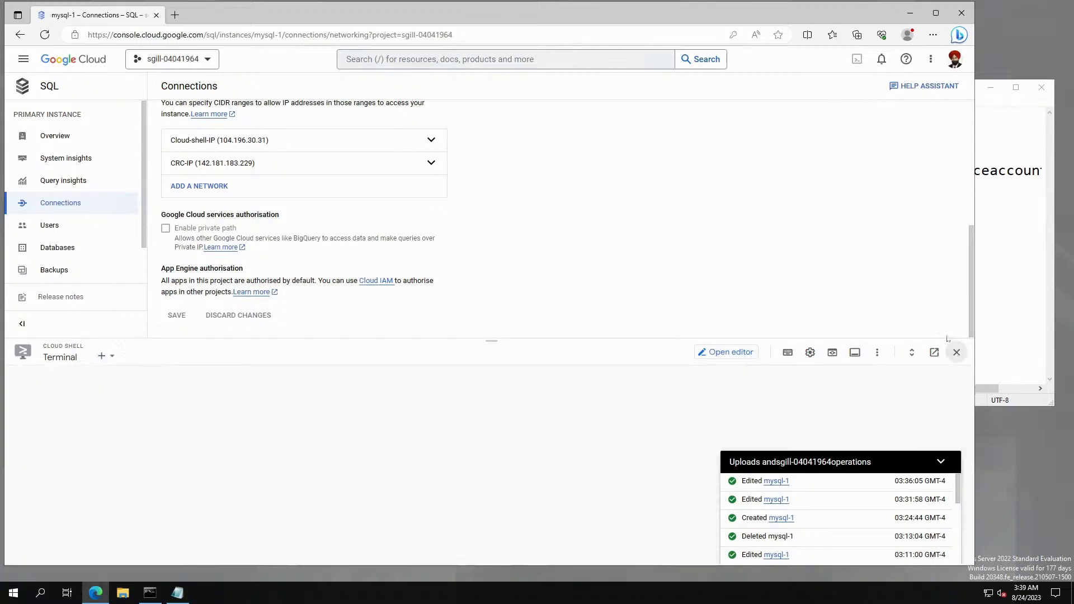
{"action": "left_click", "coordinate": [939, 462]}
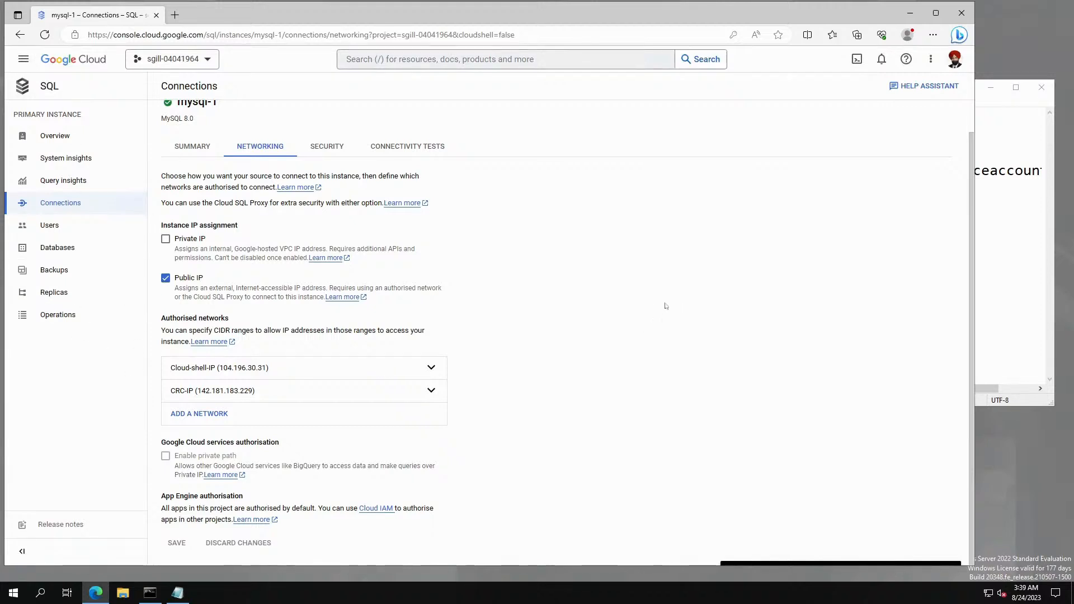
{"action": "scroll", "coordinate": [585, 276], "scroll_direction": "up", "scroll_amount": 1}
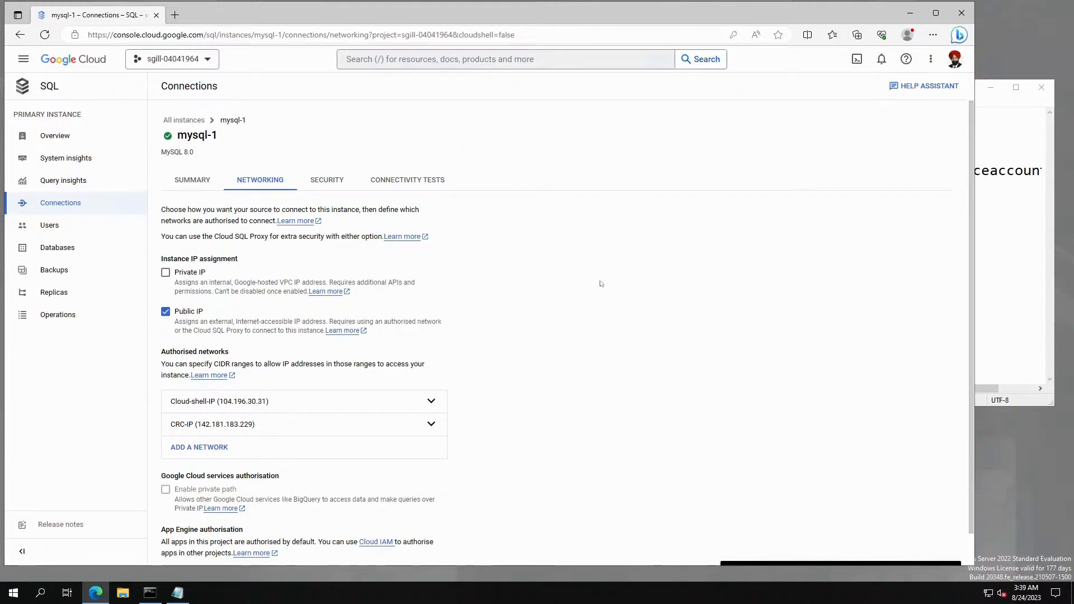
{"action": "left_click", "coordinate": [179, 120]}
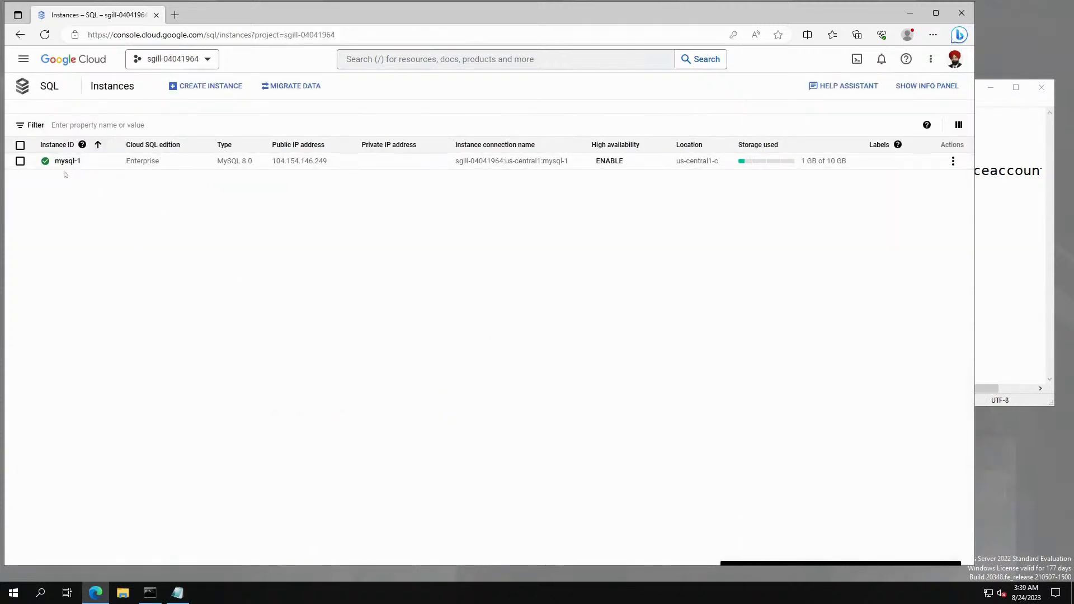
Check that Delete is greyed out in mysql-1's Actions menu, then open mysql-1's overview.
{"action": "left_click", "coordinate": [21, 161]}
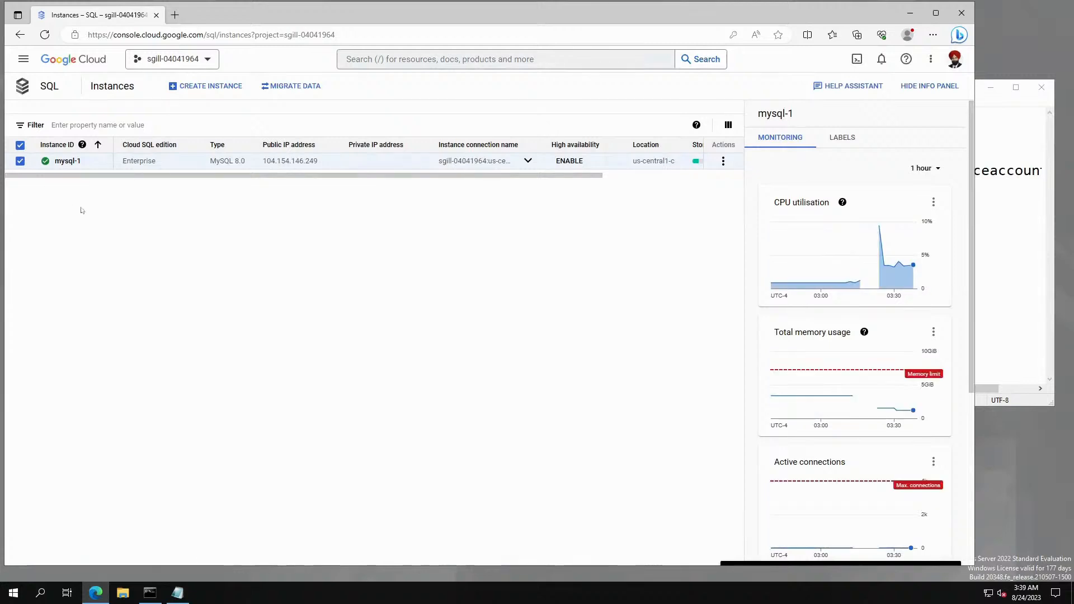
{"action": "left_click", "coordinate": [723, 161]}
{"action": "mouse_move", "coordinate": [737, 271]}
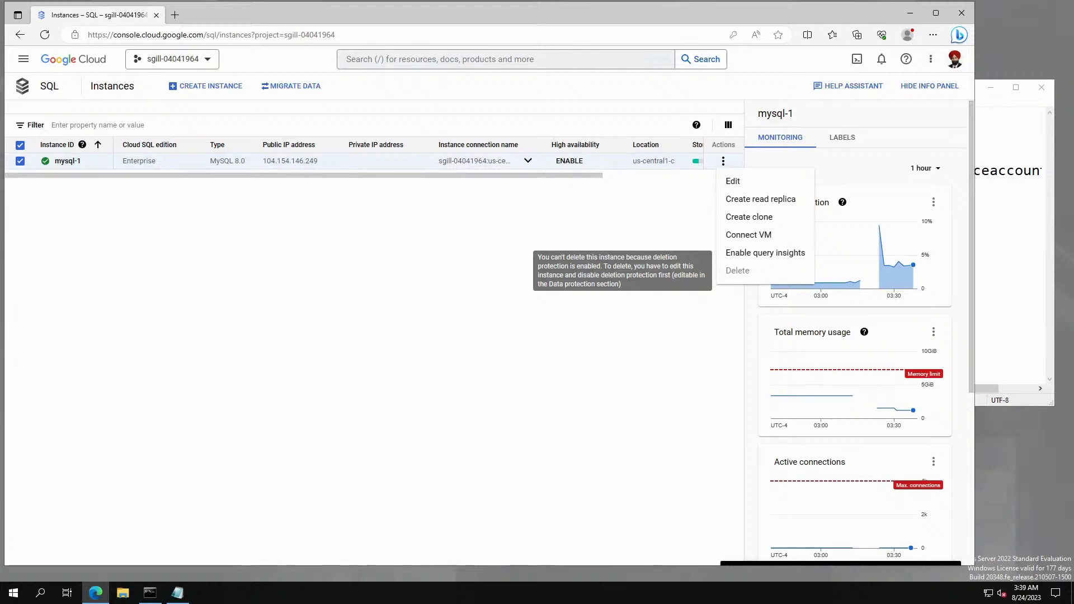
{"action": "left_click", "coordinate": [501, 350]}
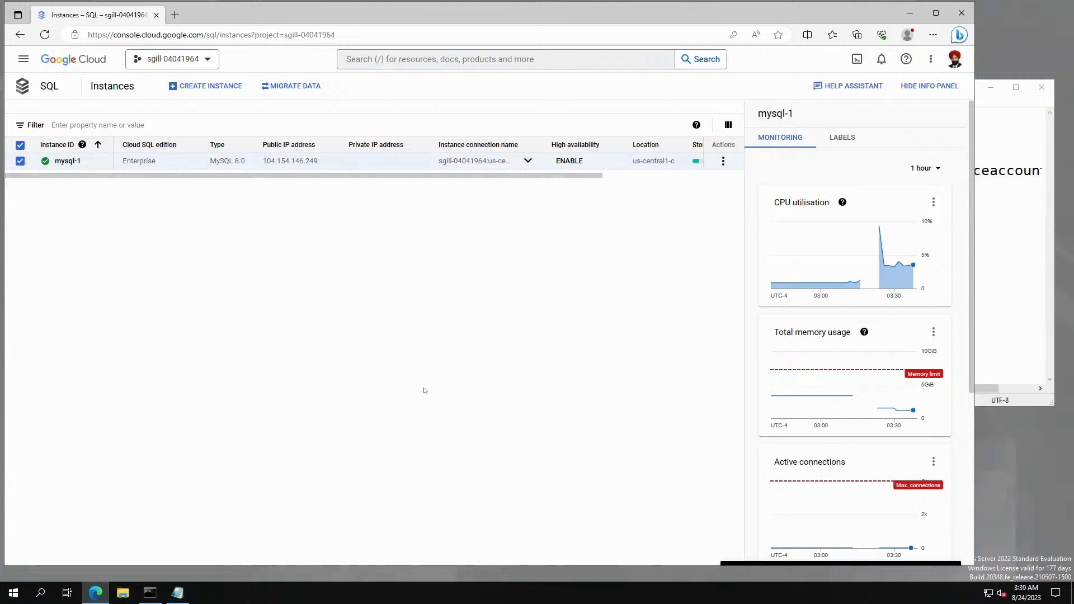
{"action": "left_click", "coordinate": [66, 162]}
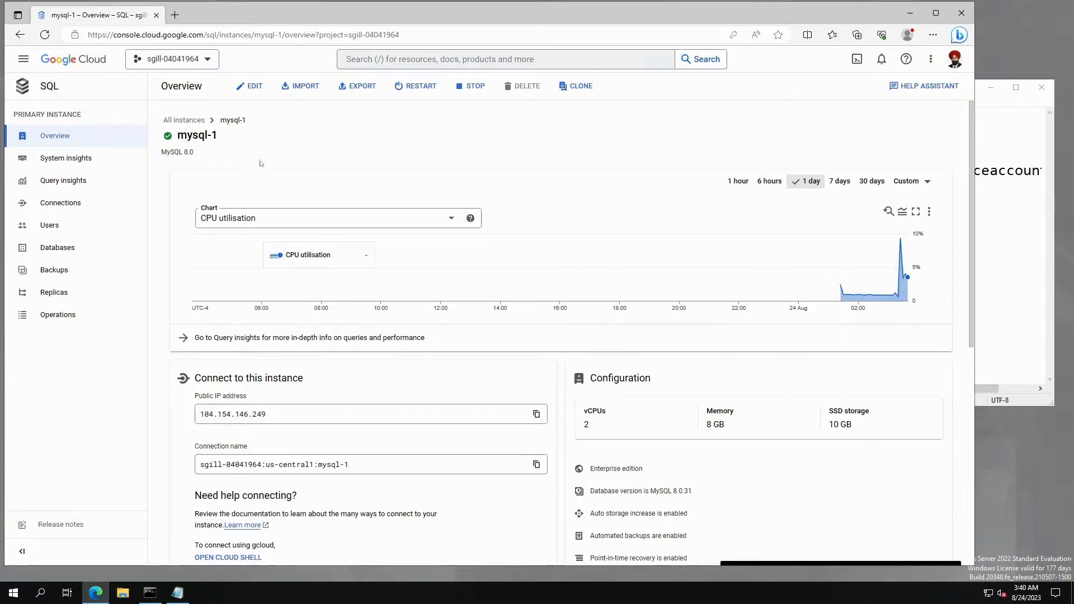
Edit mysql-1, uncheck Enable deletion protection under Data protection, and save.
{"action": "left_click", "coordinate": [253, 87]}
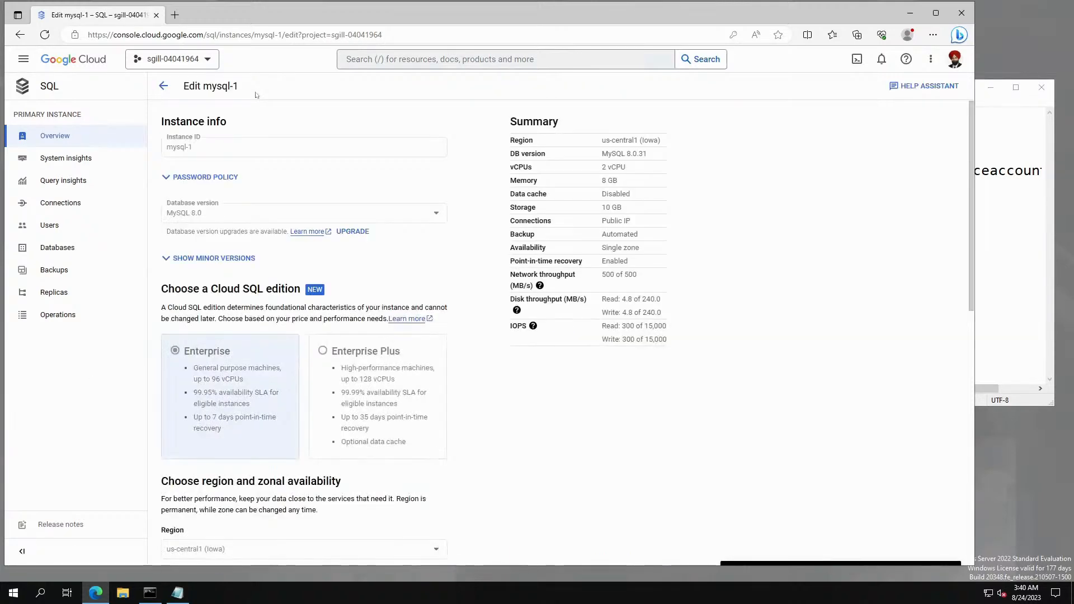
{"action": "scroll", "coordinate": [253, 141], "scroll_direction": "down", "scroll_amount": 3}
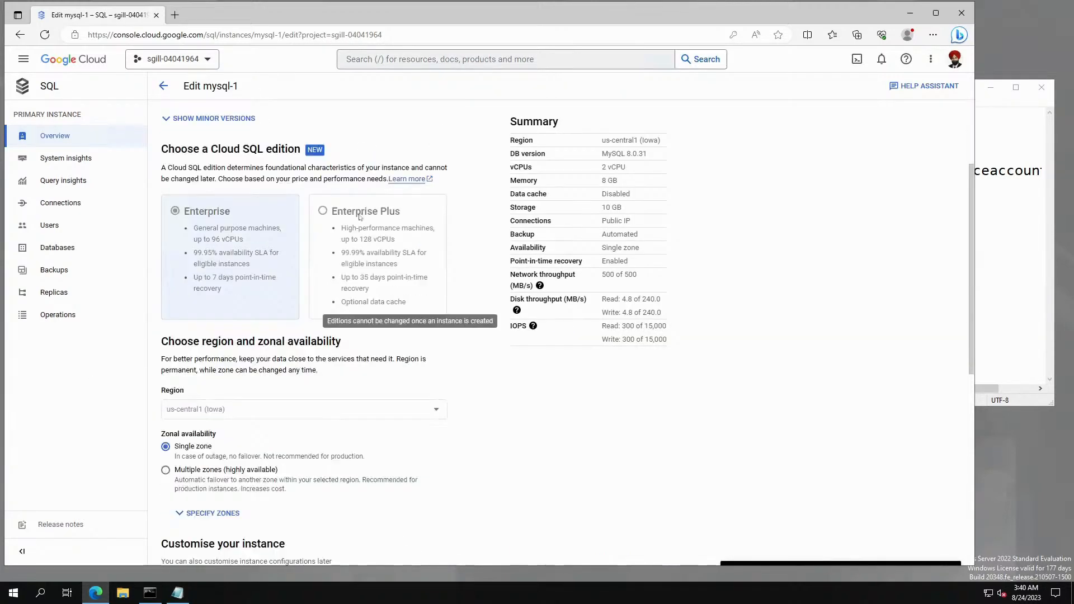
{"action": "scroll", "coordinate": [336, 308], "scroll_direction": "down", "scroll_amount": 5}
{"action": "scroll", "coordinate": [359, 219], "scroll_direction": "down", "scroll_amount": 3}
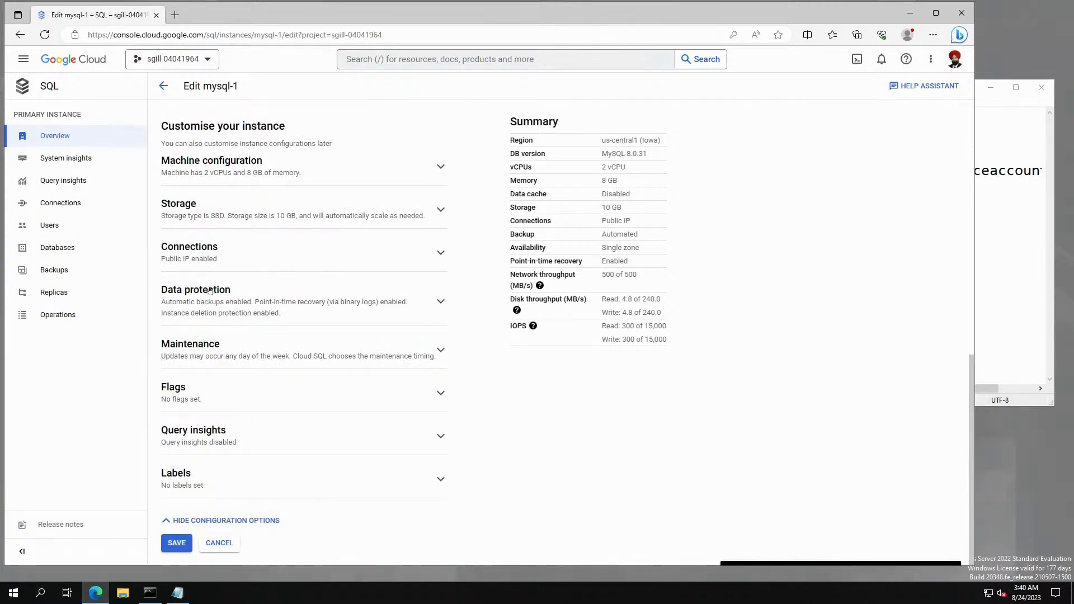
{"action": "left_click", "coordinate": [439, 302]}
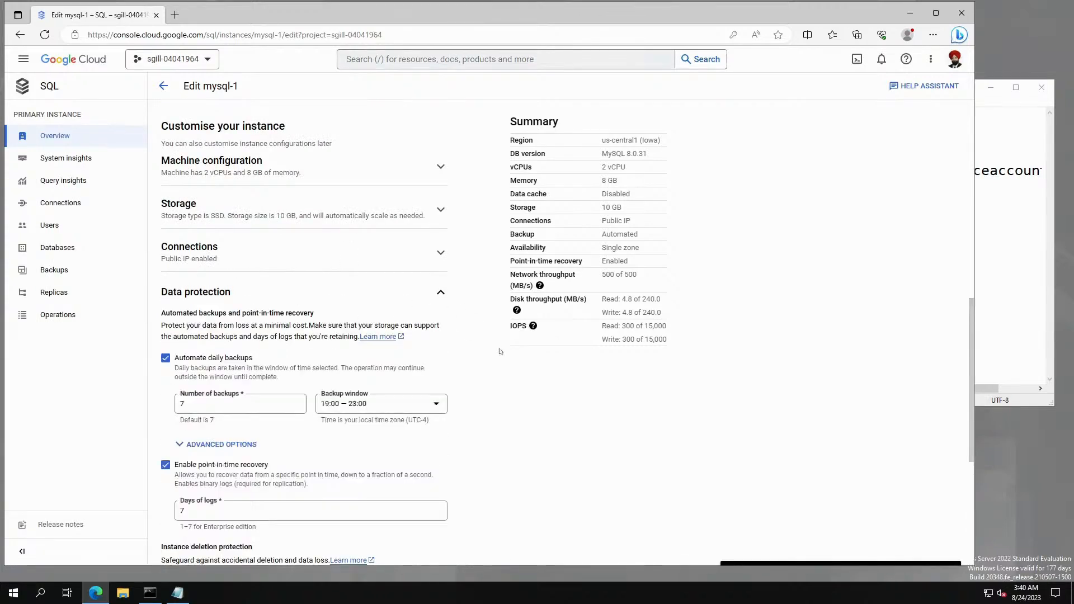
{"action": "scroll", "coordinate": [502, 356], "scroll_direction": "down", "scroll_amount": 1}
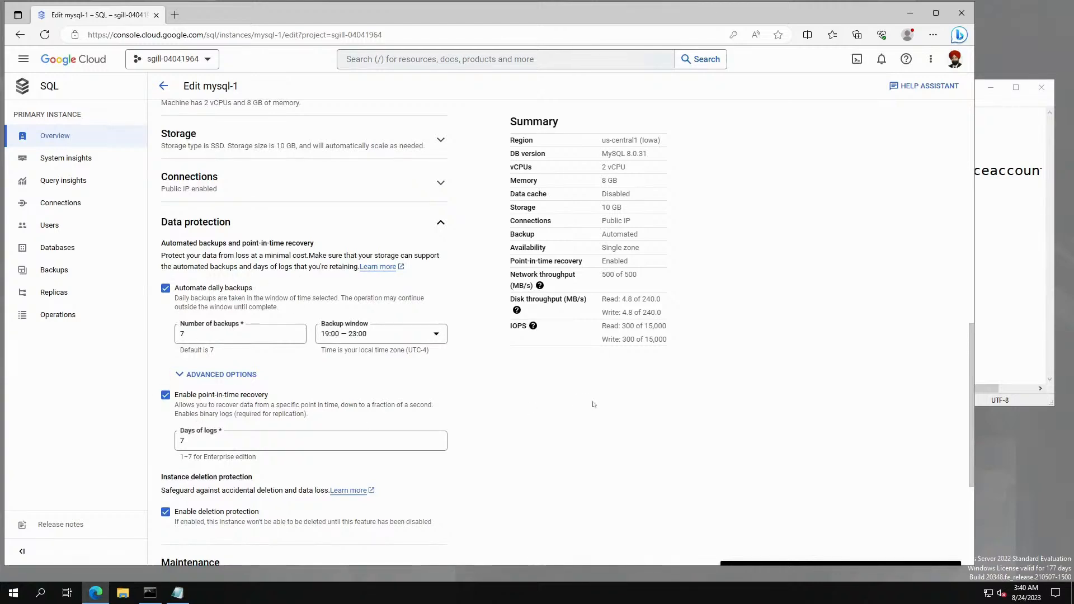
{"action": "scroll", "coordinate": [593, 403], "scroll_direction": "down", "scroll_amount": 2}
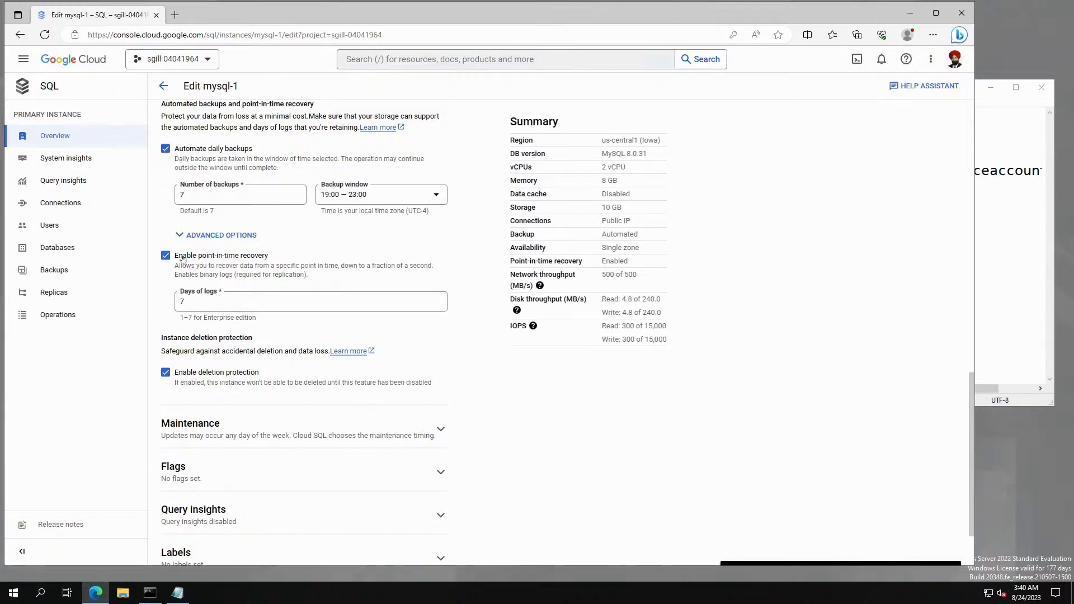
{"action": "left_click", "coordinate": [165, 373]}
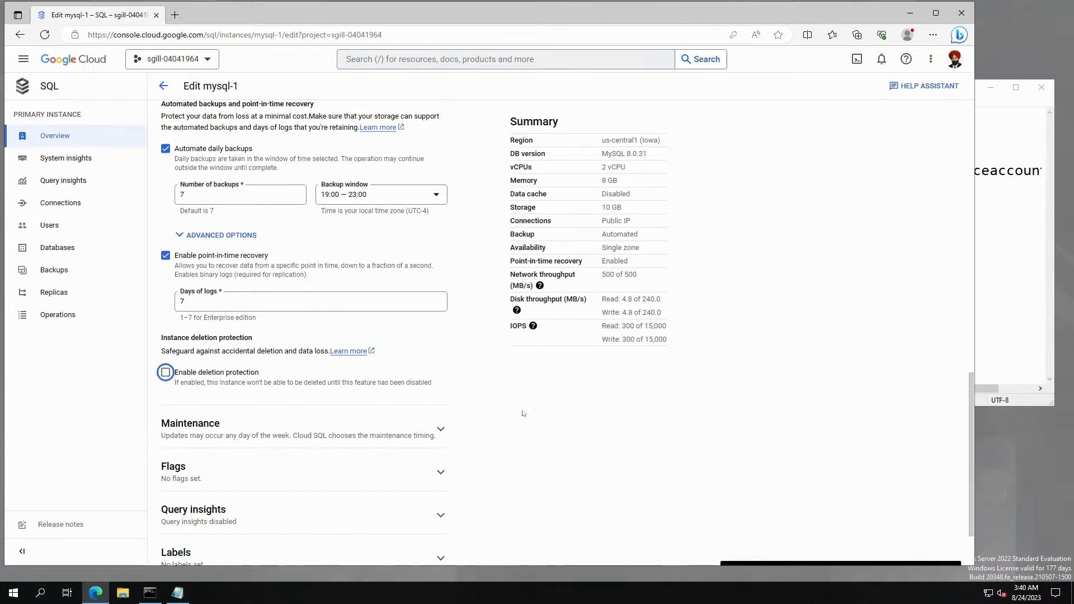
{"action": "scroll", "coordinate": [514, 414], "scroll_direction": "down", "scroll_amount": 2}
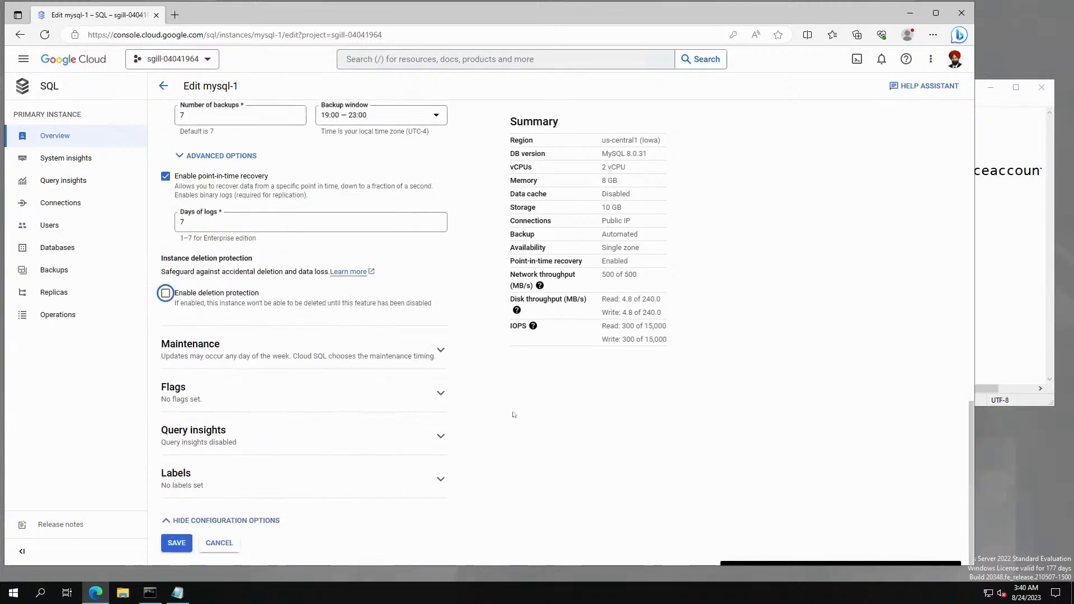
{"action": "left_click", "coordinate": [175, 541]}
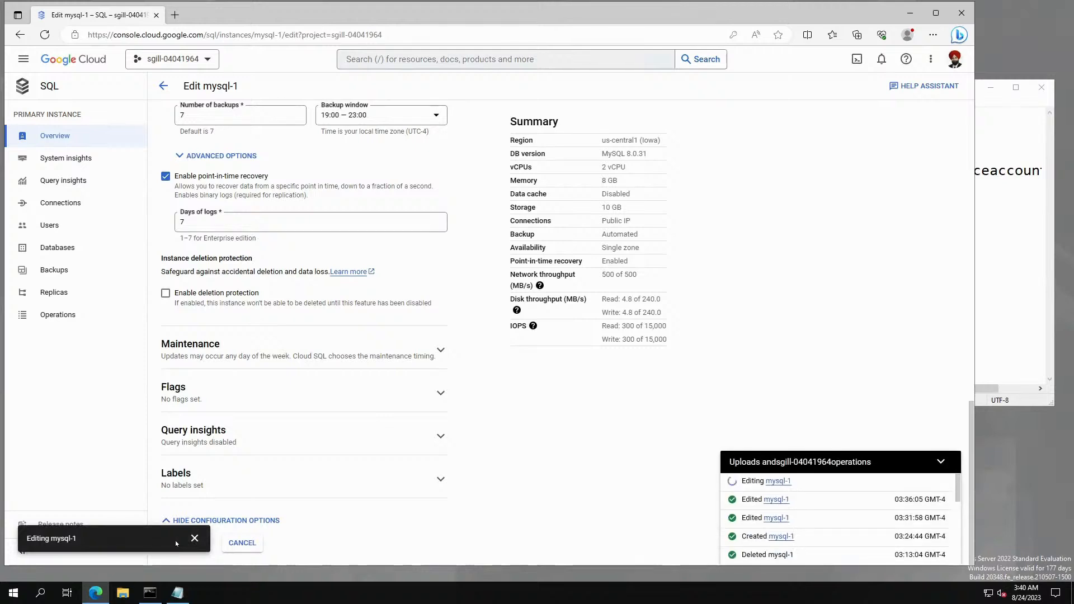
{"action": "left_click", "coordinate": [194, 539]}
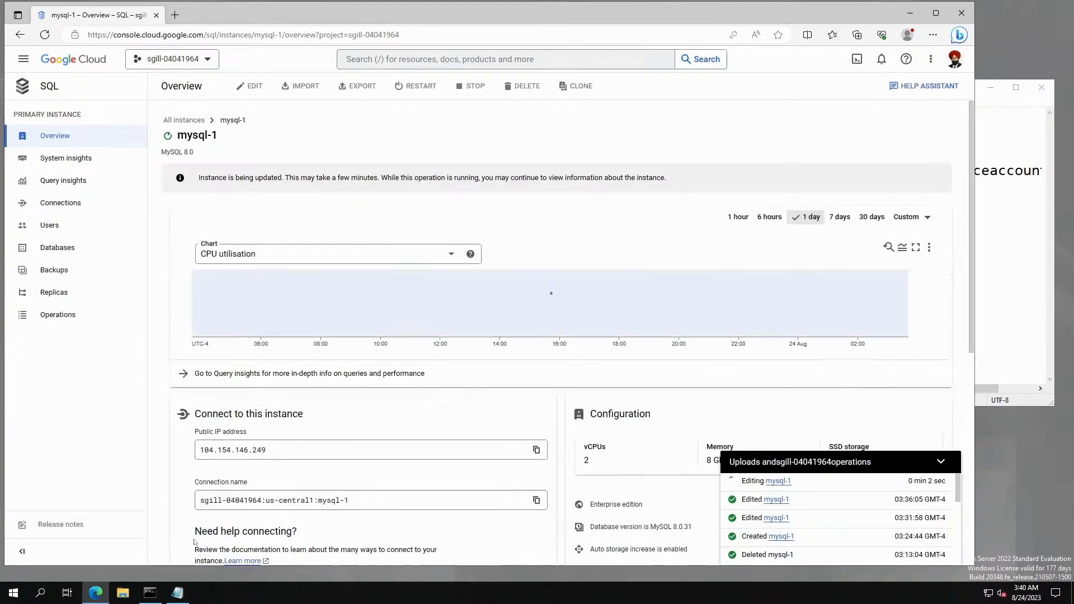
{"action": "mouse_move", "coordinate": [805, 480]}
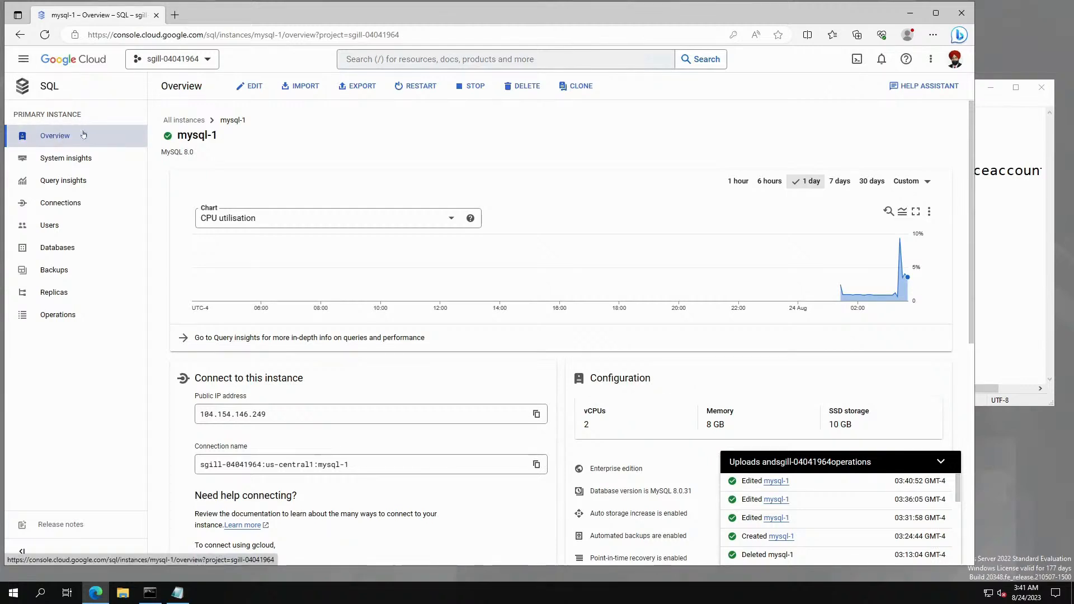
Delete mysql-1 from All instances via its Actions menu, confirming with the instance ID.
{"action": "left_click", "coordinate": [187, 121]}
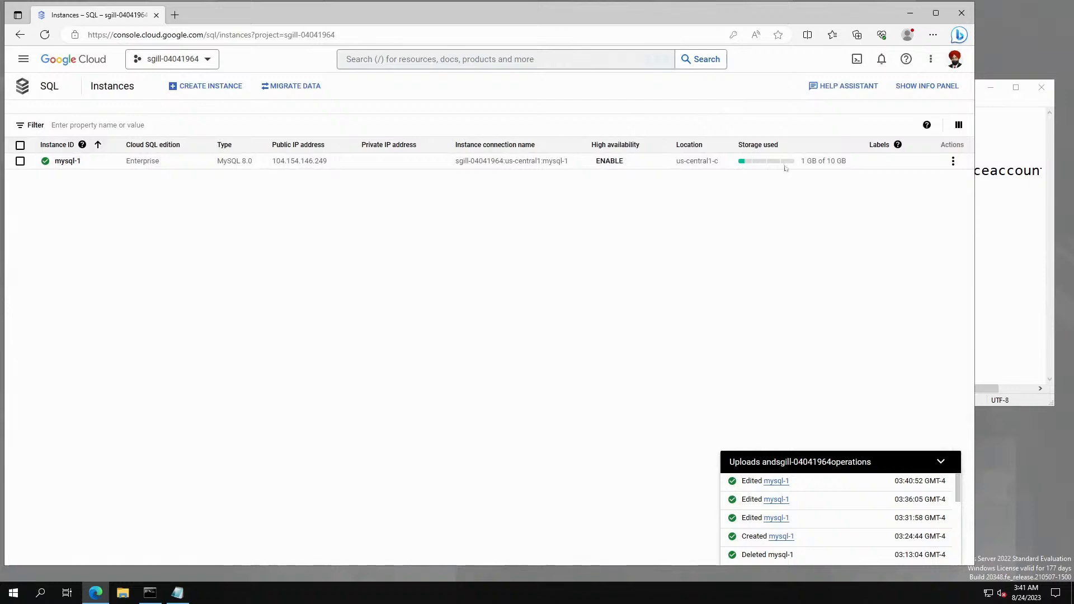
{"action": "left_click", "coordinate": [954, 161]}
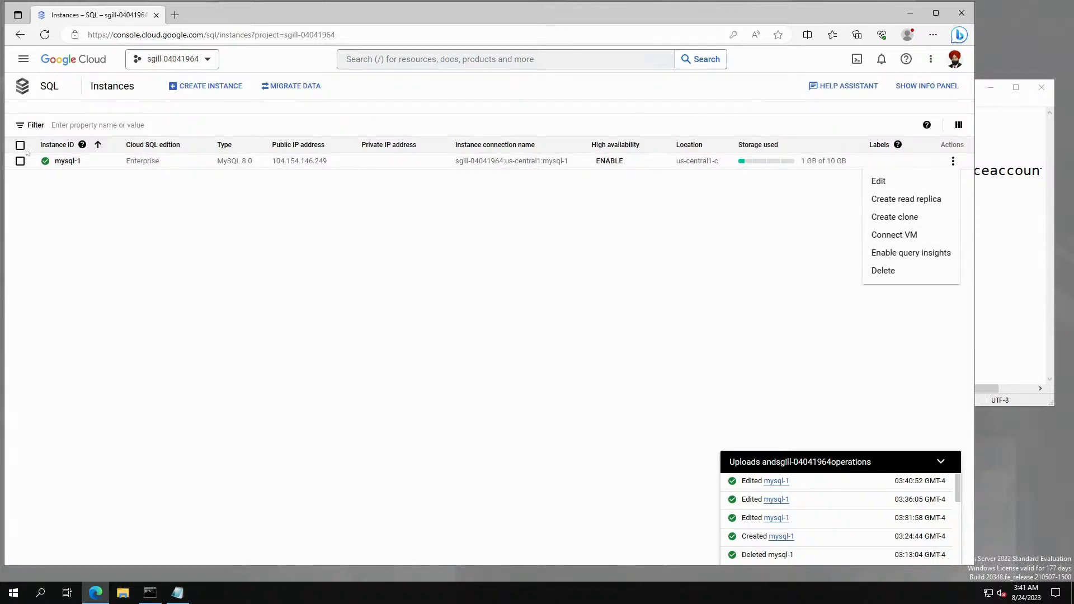
{"action": "left_click", "coordinate": [882, 272]}
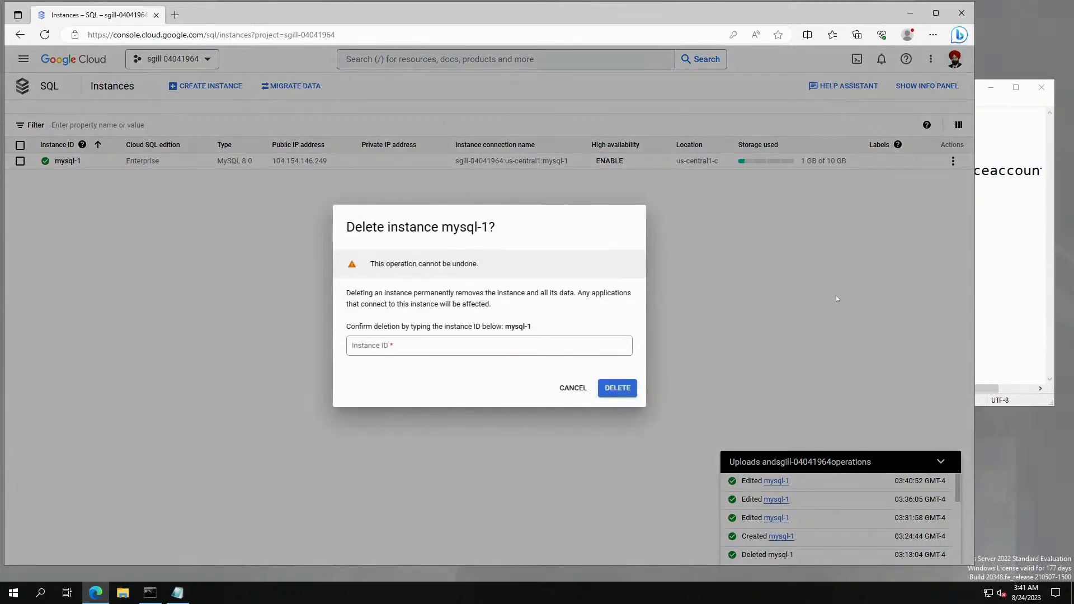
{"action": "left_click", "coordinate": [489, 346]}
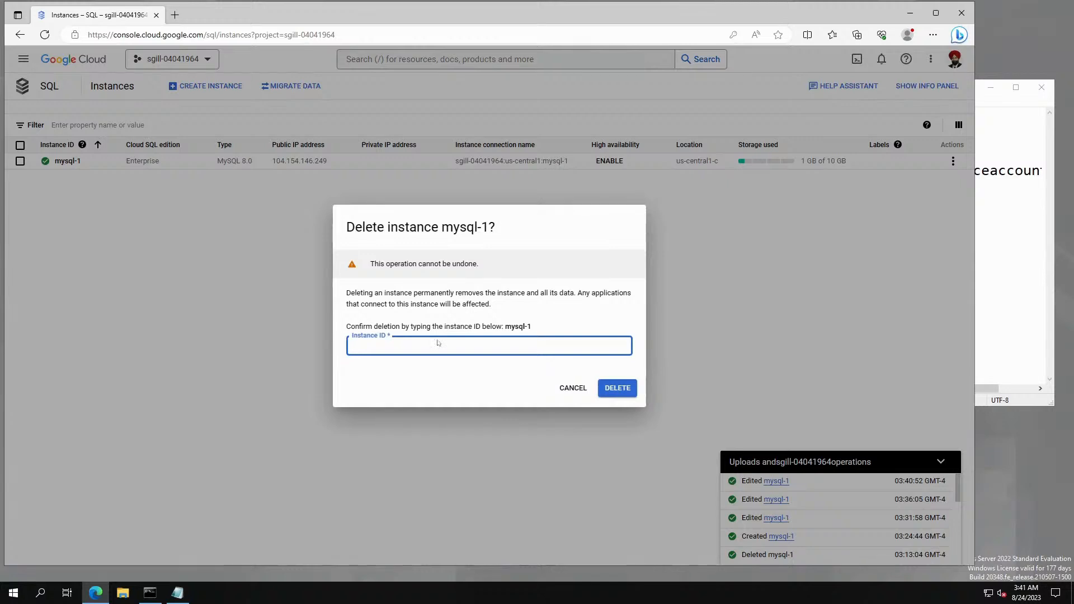
{"action": "type", "text": "mysql-1"}
{"action": "left_click", "coordinate": [635, 393]}
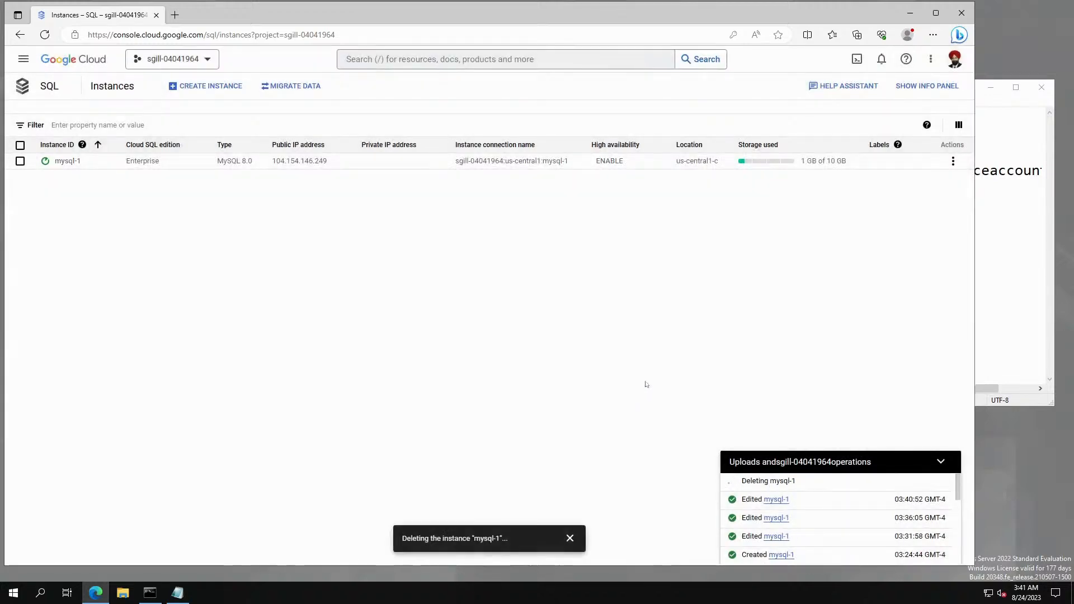
{"action": "double_click", "coordinate": [760, 481]}
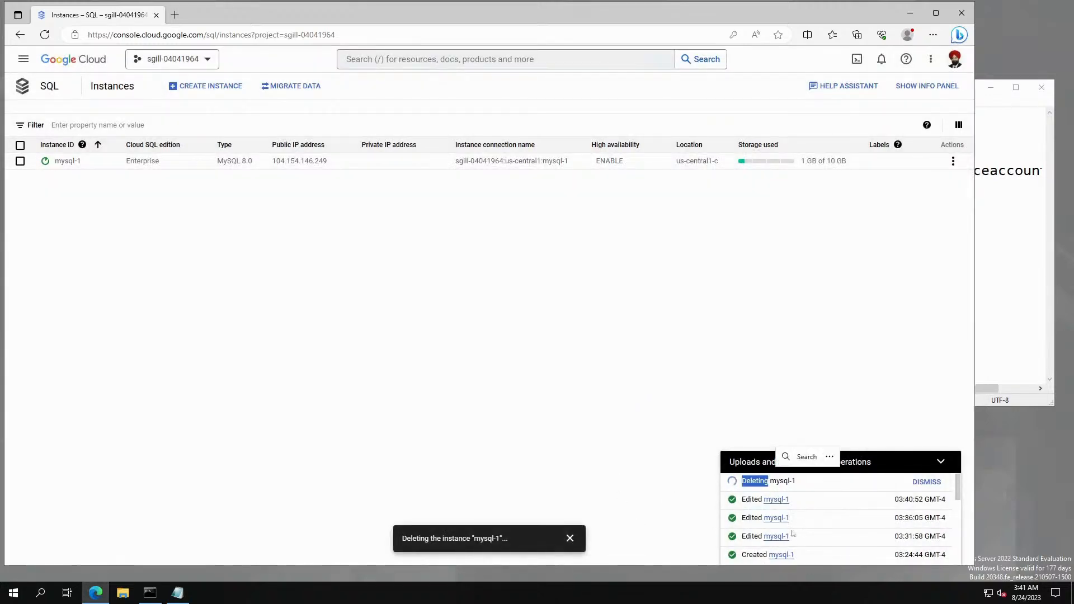
{"action": "left_click", "coordinate": [831, 488]}
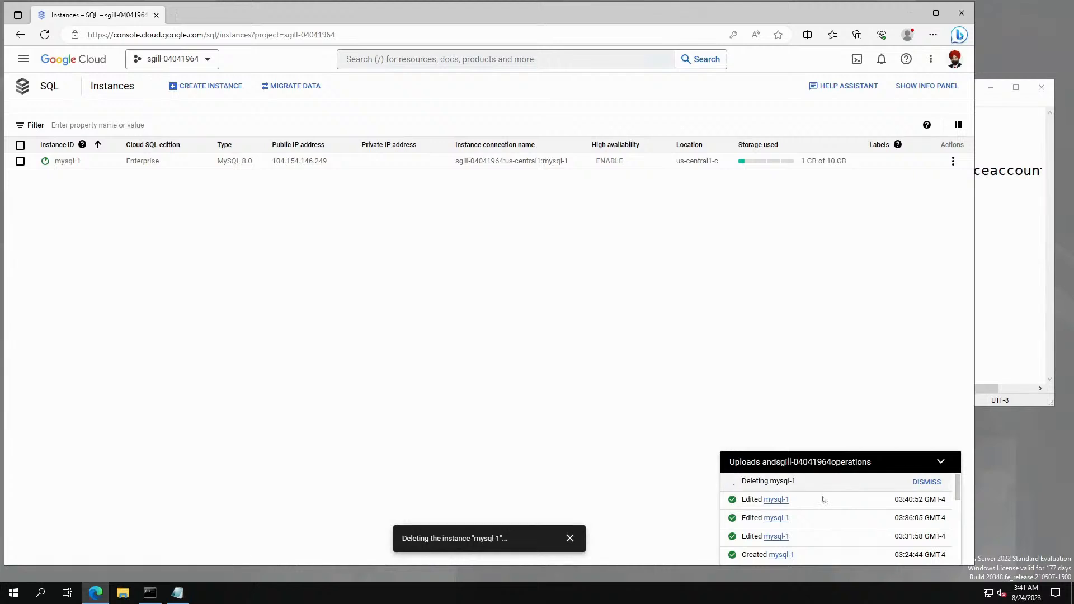
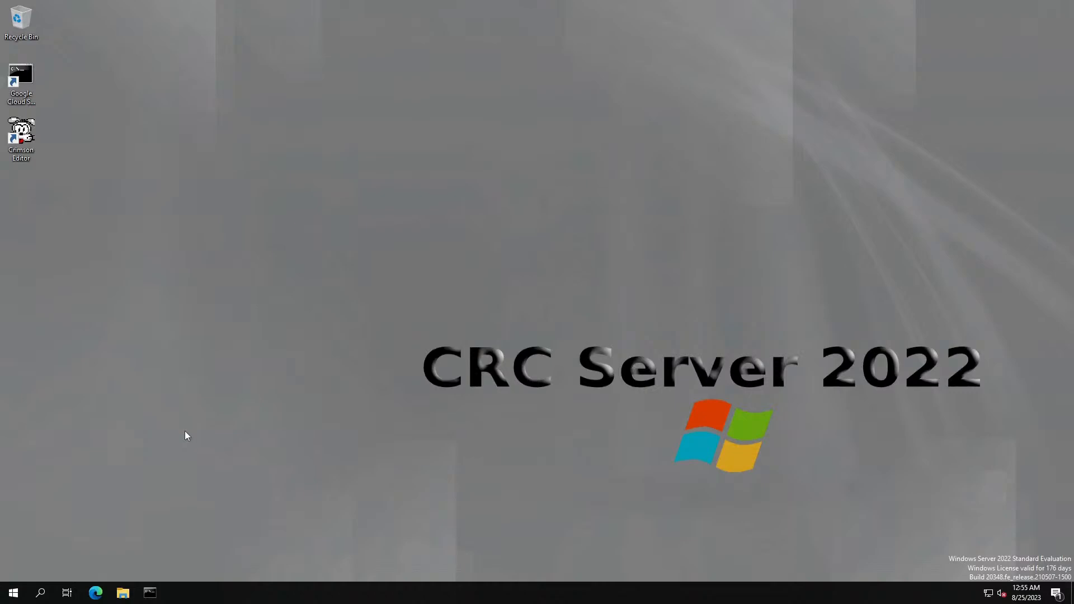
Open Edge and follow the GCloud bookmark and project dashboard to the Cloud SQL page.
{"action": "left_click", "coordinate": [95, 593]}
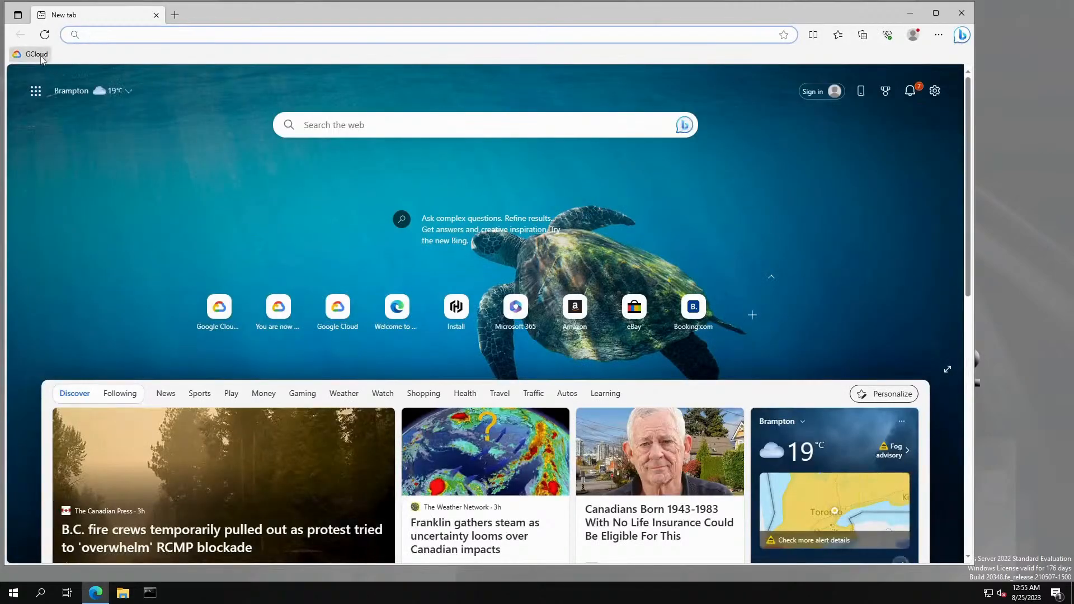
{"action": "left_click", "coordinate": [37, 55]}
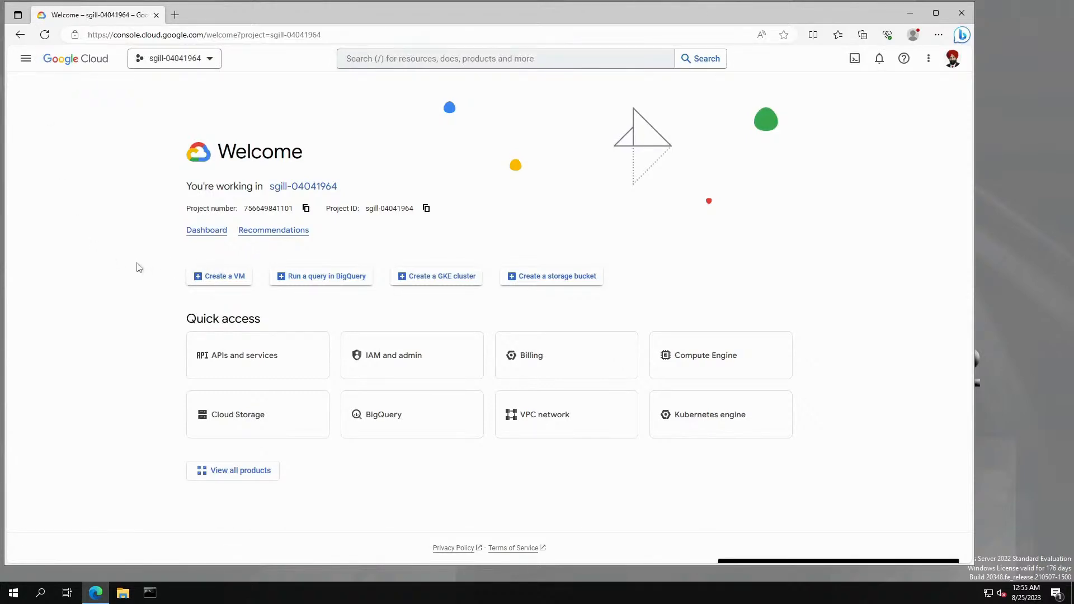
{"action": "left_click", "coordinate": [211, 230]}
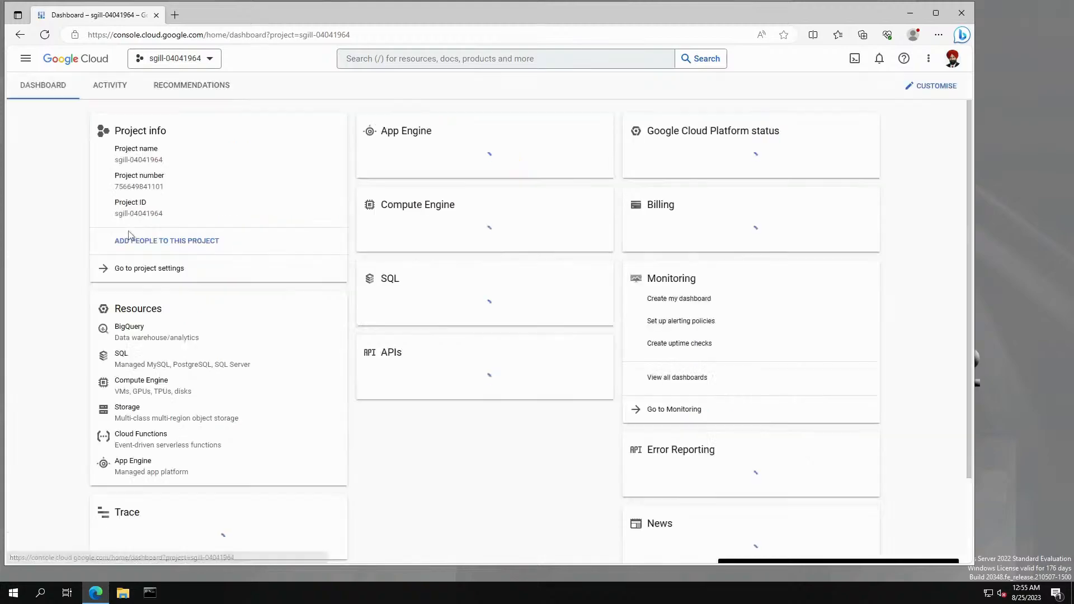
{"action": "left_click", "coordinate": [117, 360]}
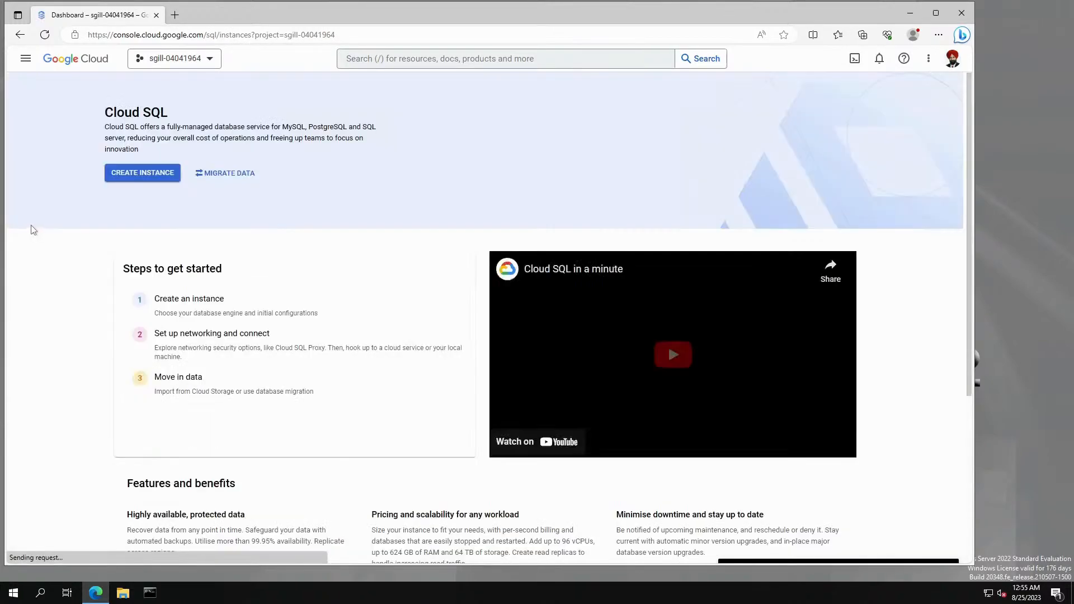
Start a PostgreSQL instance with instance ID mysql-1 and replace the admin password with a new one.
{"action": "left_click", "coordinate": [126, 175]}
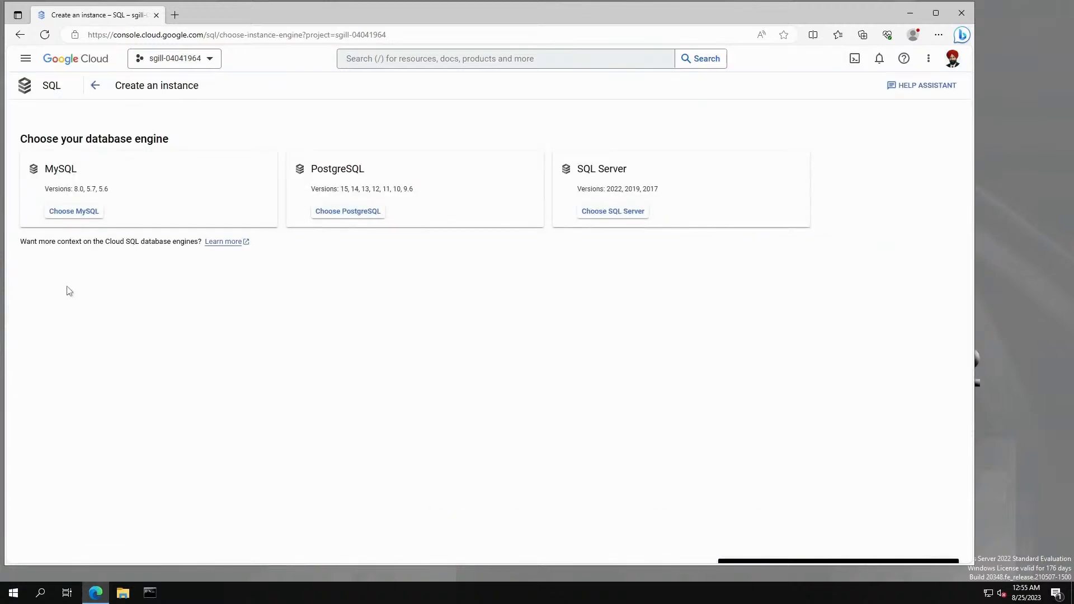
{"action": "left_click", "coordinate": [354, 213]}
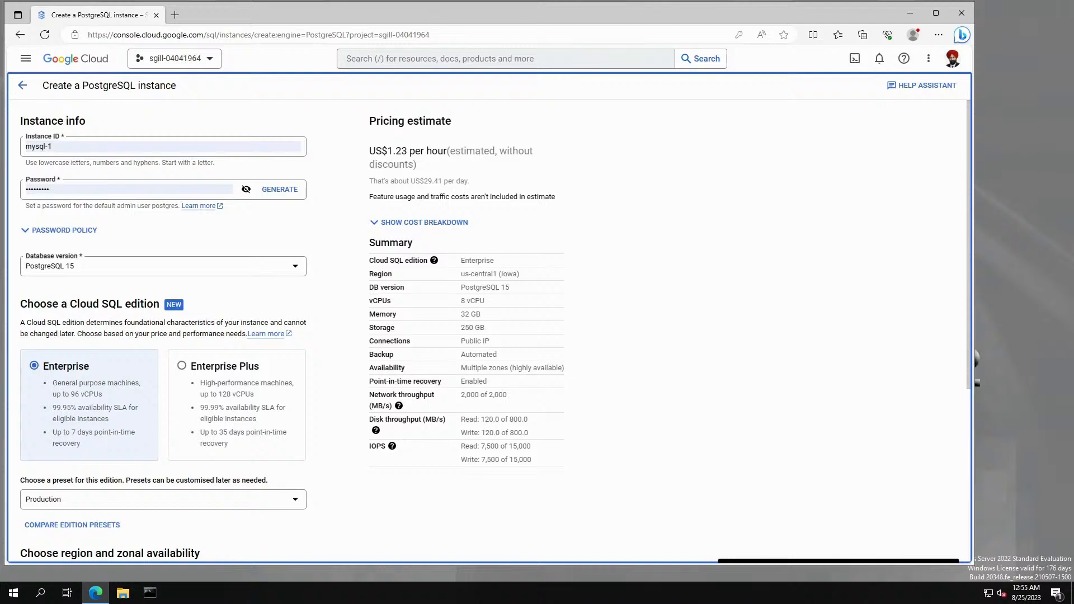
{"action": "left_click", "coordinate": [70, 148]}
{"action": "left_click", "coordinate": [86, 182]}
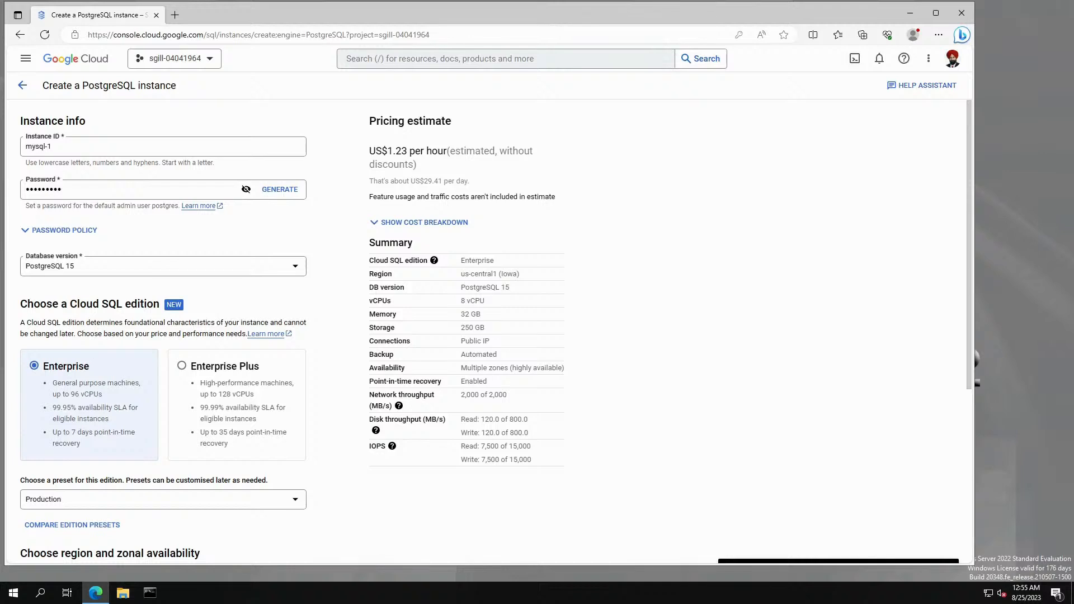
{"action": "double_click", "coordinate": [50, 189]}
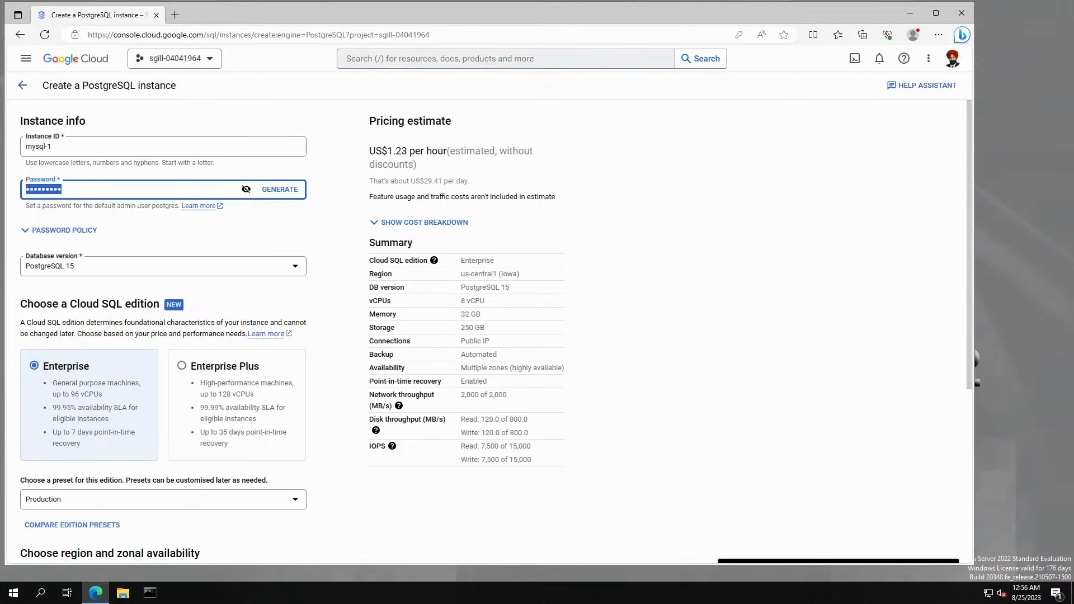
{"action": "type", "text": "••"}
{"action": "left_click", "coordinate": [150, 251]}
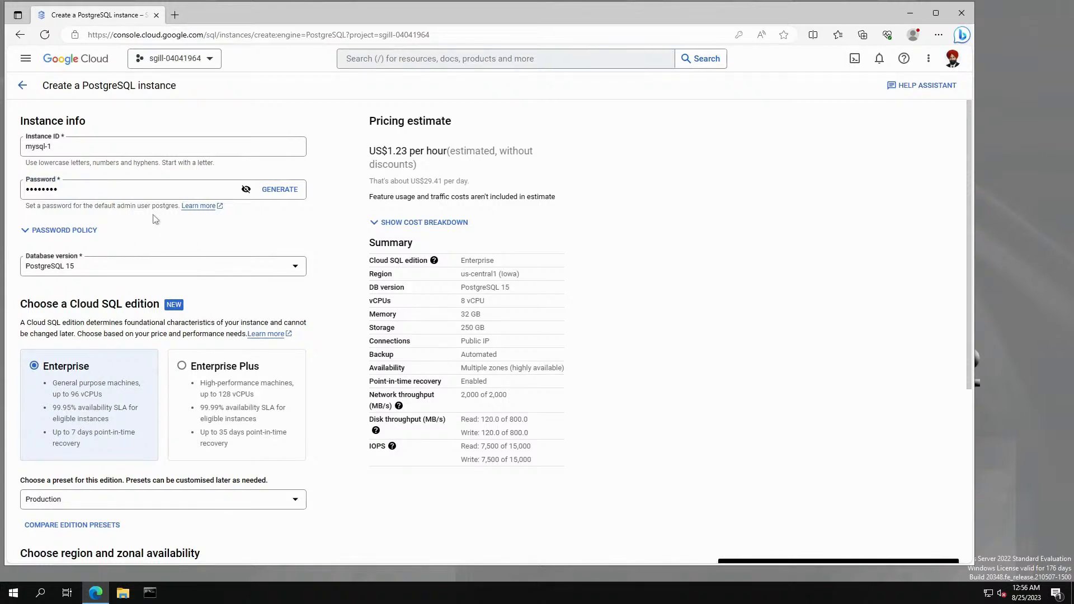
Apply the Development preset (4 vCPUs, 16 GB, us-central1) and expand the configuration options.
{"action": "scroll", "coordinate": [156, 218], "scroll_direction": "down", "scroll_amount": 1}
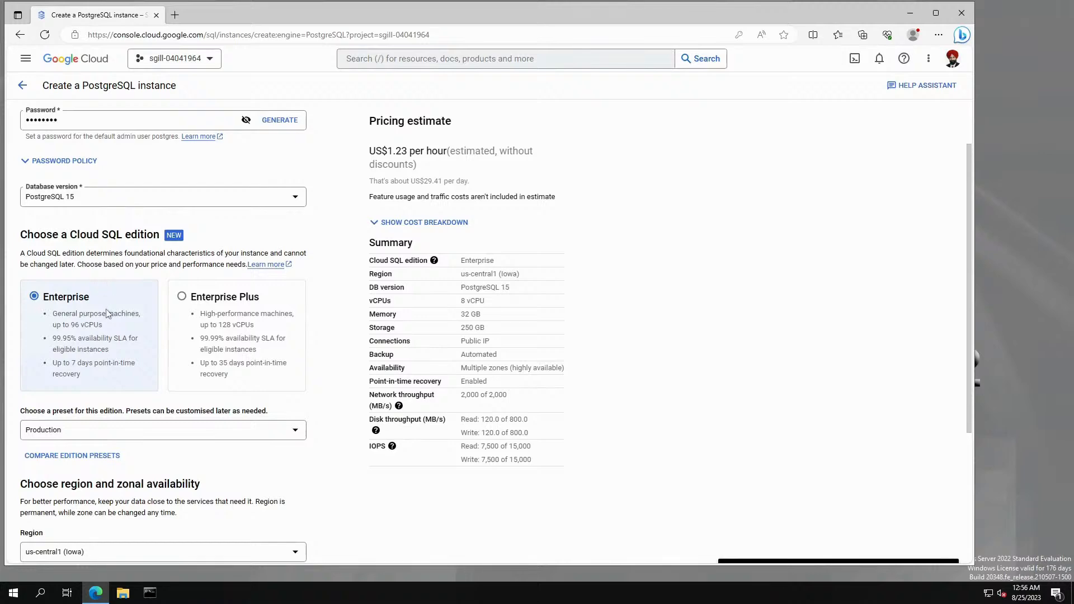
{"action": "scroll", "coordinate": [107, 312], "scroll_direction": "down", "scroll_amount": 1}
{"action": "left_click", "coordinate": [100, 363]}
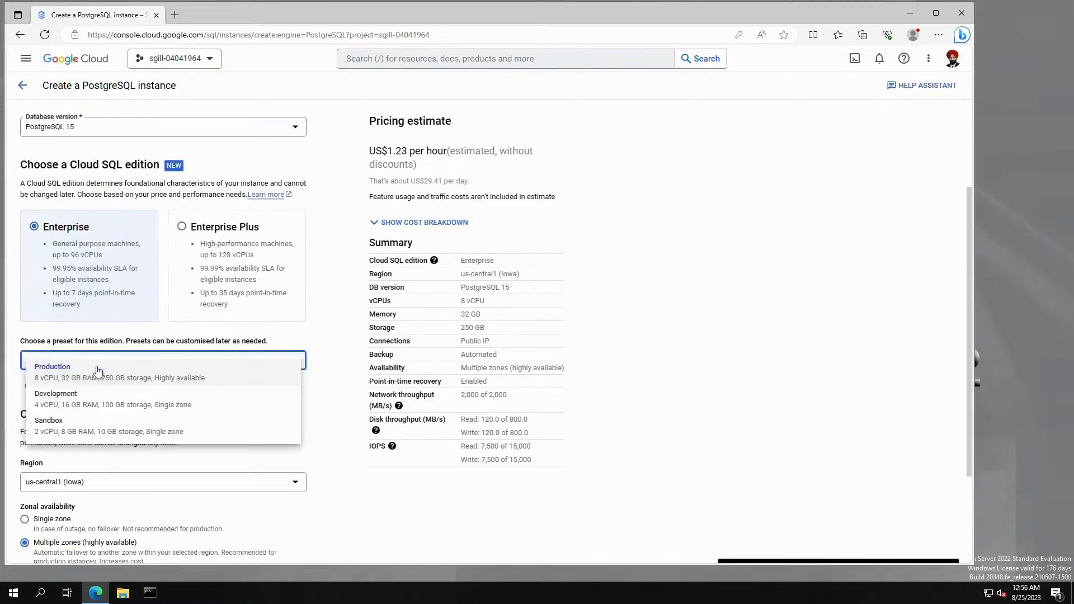
{"action": "left_click", "coordinate": [84, 395]}
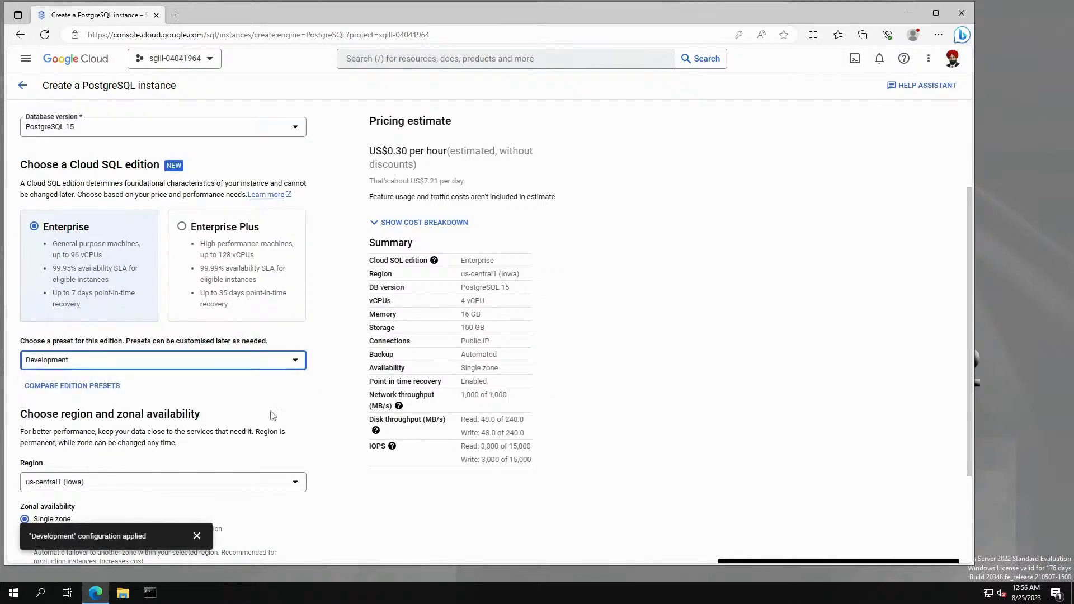
{"action": "scroll", "coordinate": [260, 391], "scroll_direction": "up", "scroll_amount": 2}
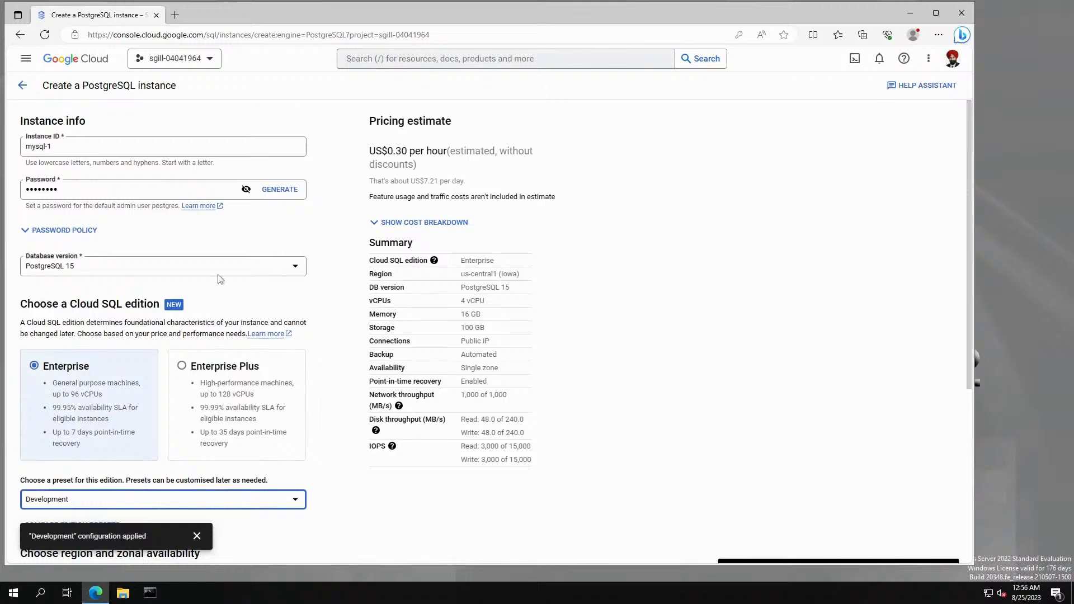
{"action": "scroll", "coordinate": [223, 280], "scroll_direction": "down", "scroll_amount": 3}
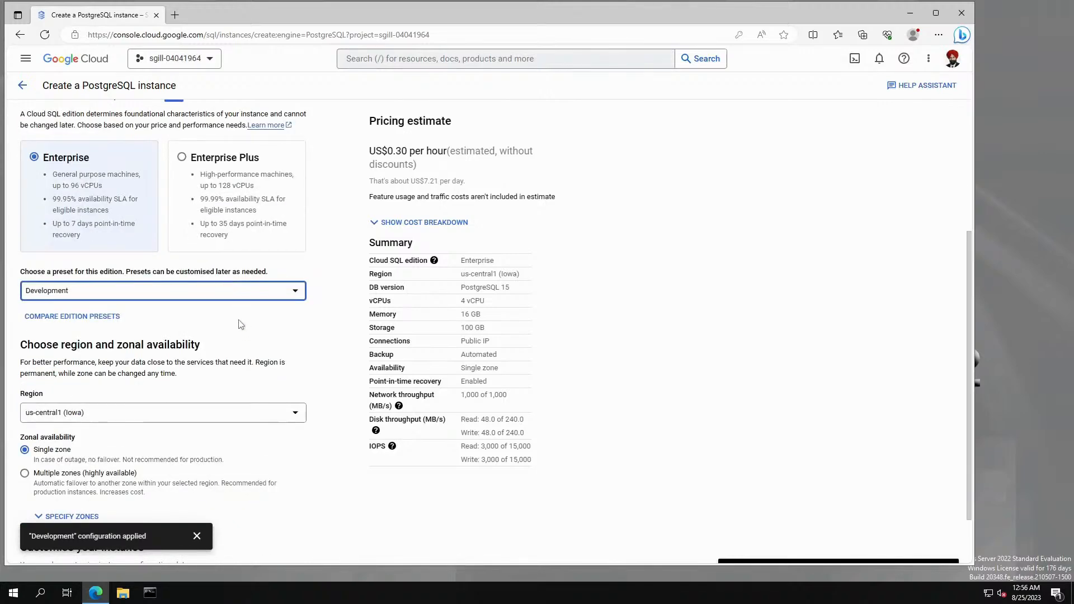
{"action": "scroll", "coordinate": [241, 324], "scroll_direction": "down", "scroll_amount": 1}
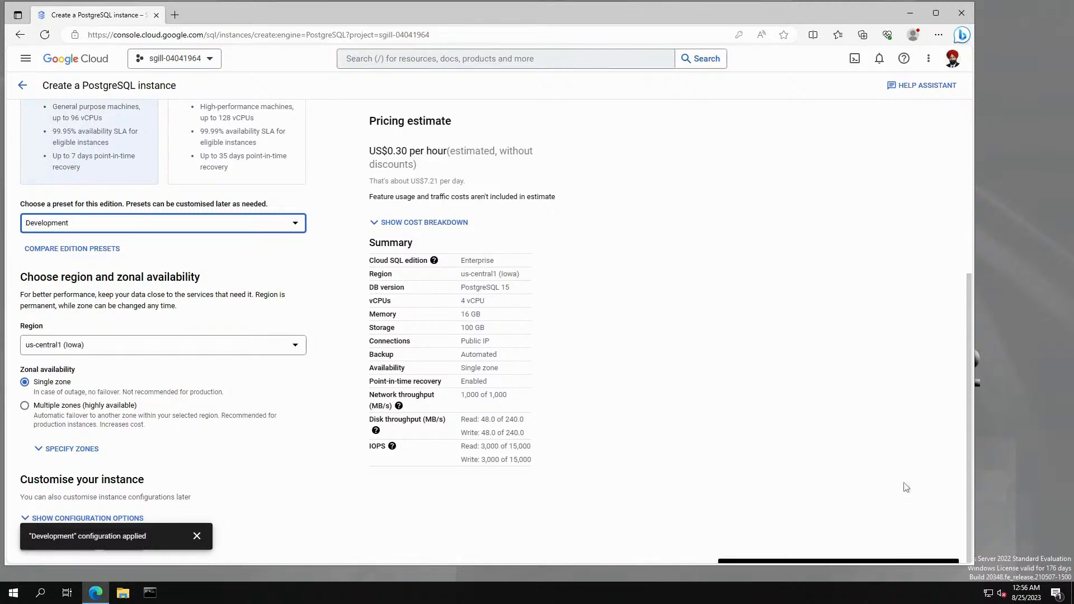
{"action": "left_click", "coordinate": [197, 536]}
{"action": "left_click", "coordinate": [109, 519]}
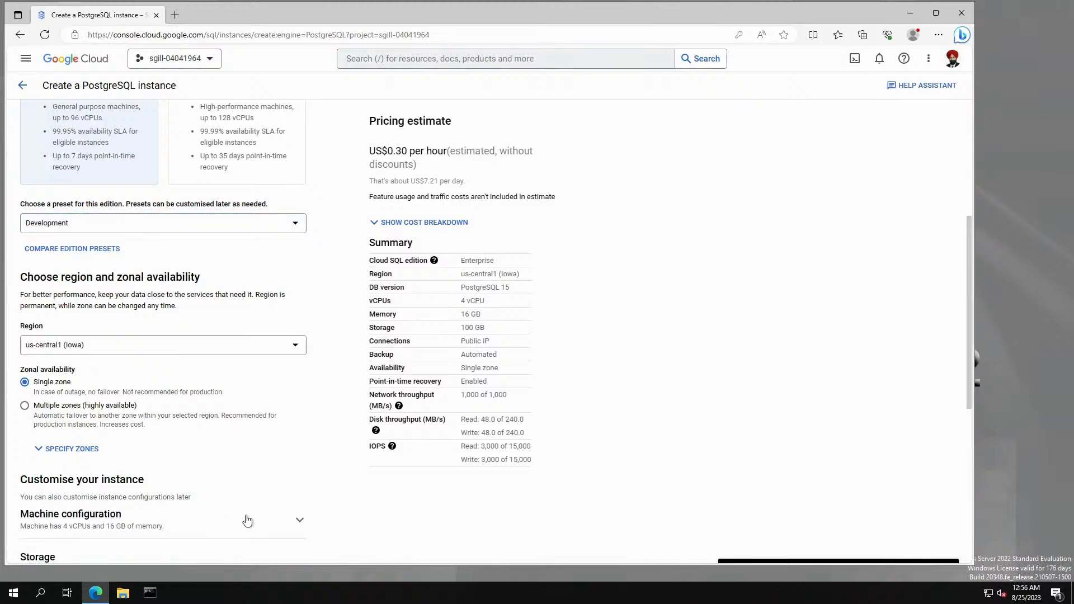
{"action": "scroll", "coordinate": [247, 516], "scroll_direction": "down", "scroll_amount": 5}
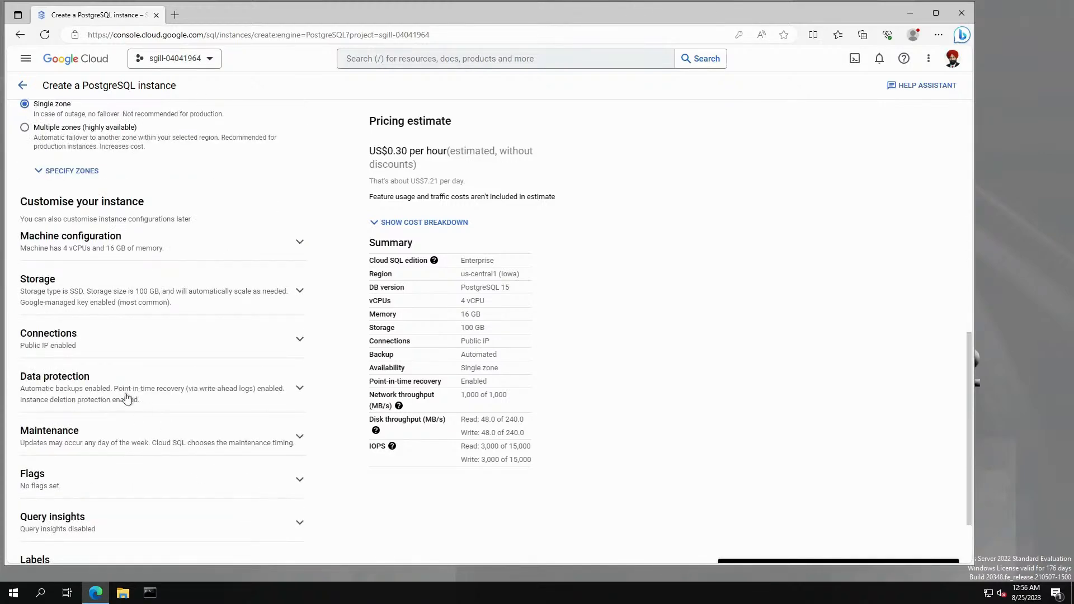
Under Data protection, uncheck automated daily backups and deletion protection, leaving backups Manual.
{"action": "left_click", "coordinate": [298, 388]}
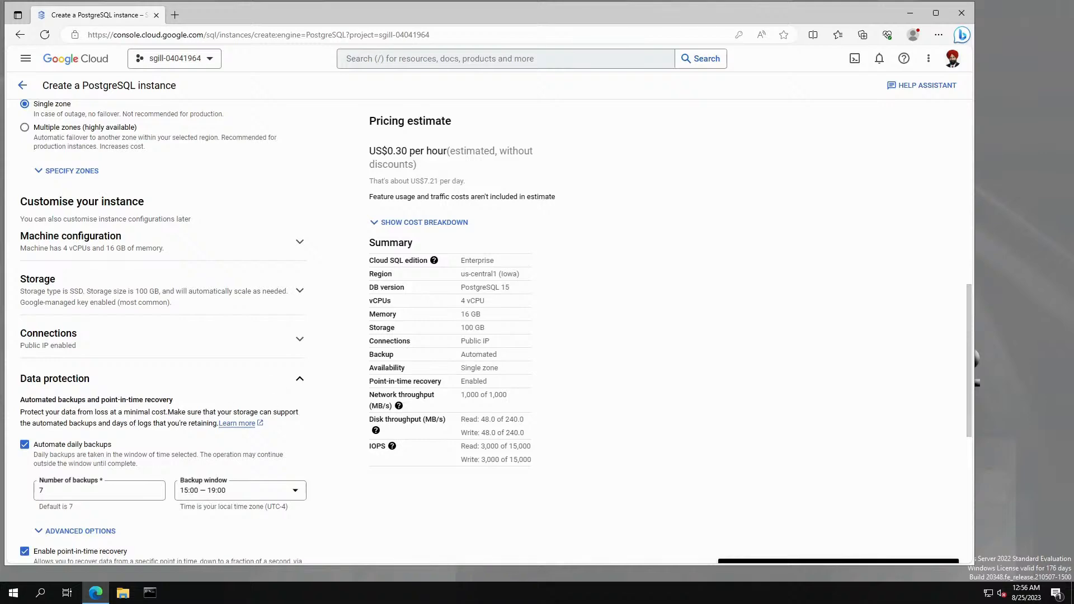
{"action": "left_click", "coordinate": [23, 445]}
{"action": "scroll", "coordinate": [56, 447], "scroll_direction": "down", "scroll_amount": 2}
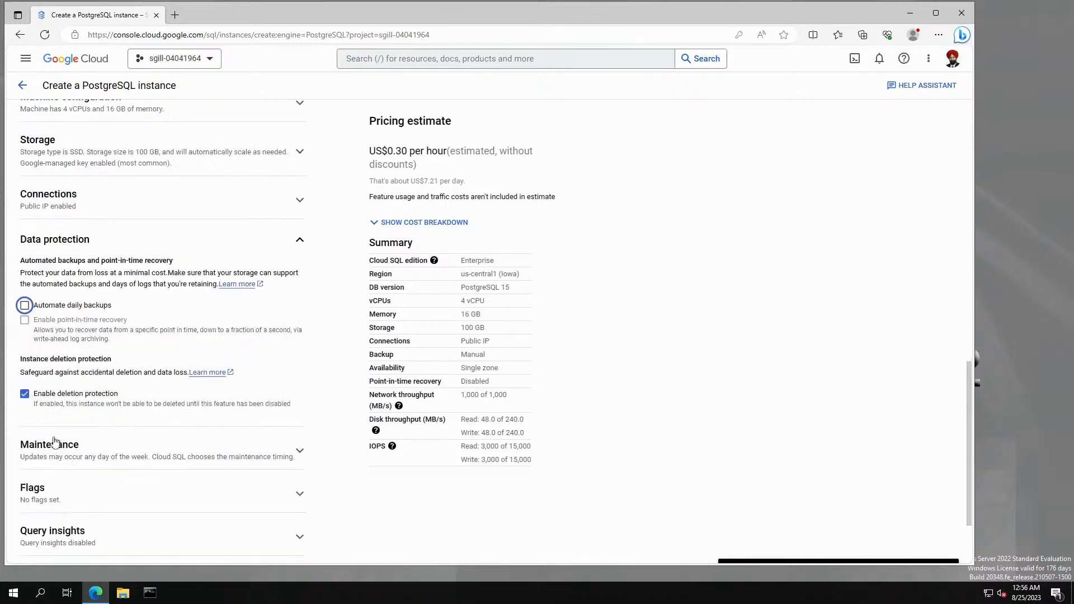
{"action": "scroll", "coordinate": [134, 448], "scroll_direction": "up", "scroll_amount": 3}
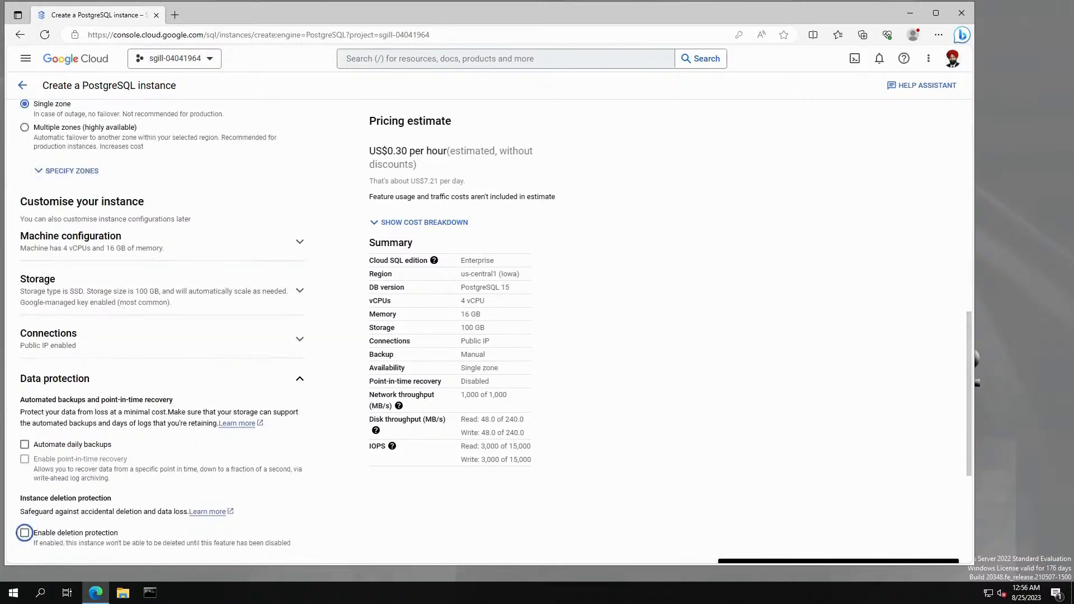
{"action": "scroll", "coordinate": [136, 448], "scroll_direction": "down", "scroll_amount": 3}
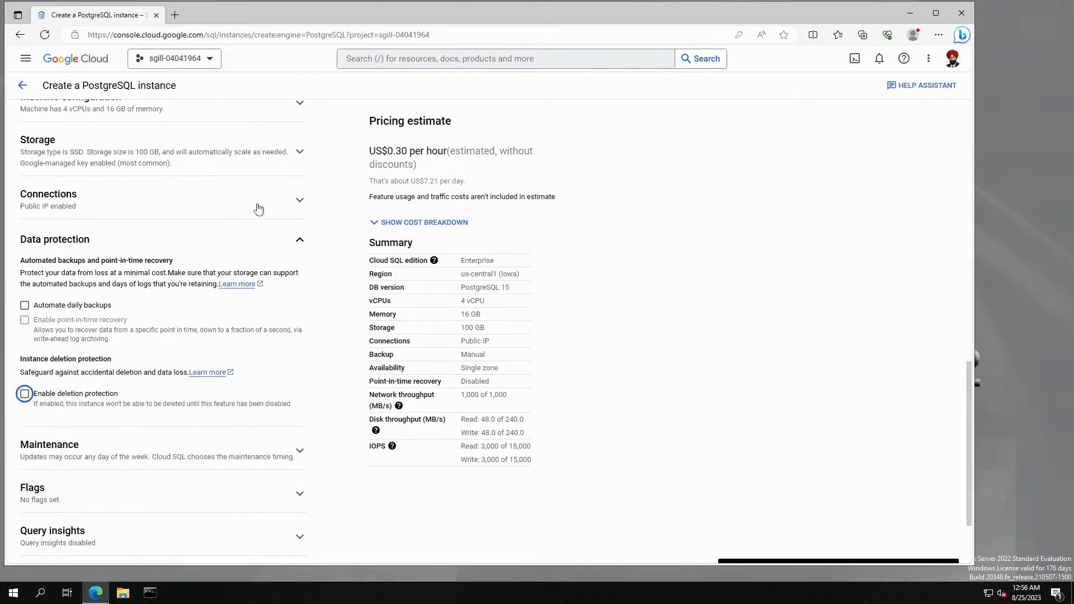
Under Connections, add an authorised network entry and collapse it with name and range empty.
{"action": "left_click", "coordinate": [300, 202]}
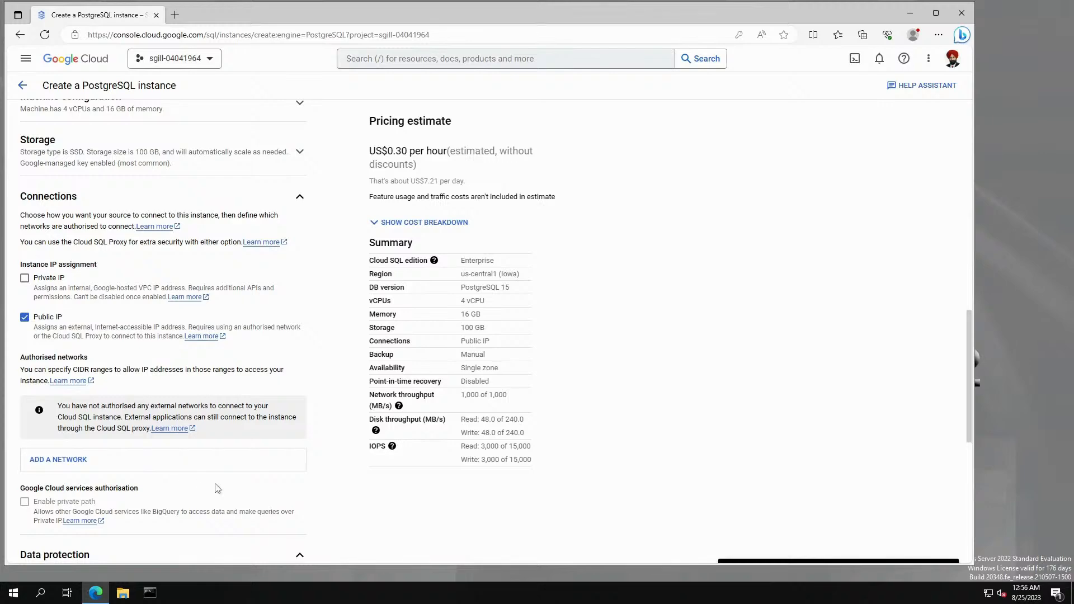
{"action": "scroll", "coordinate": [215, 488], "scroll_direction": "down", "scroll_amount": 3}
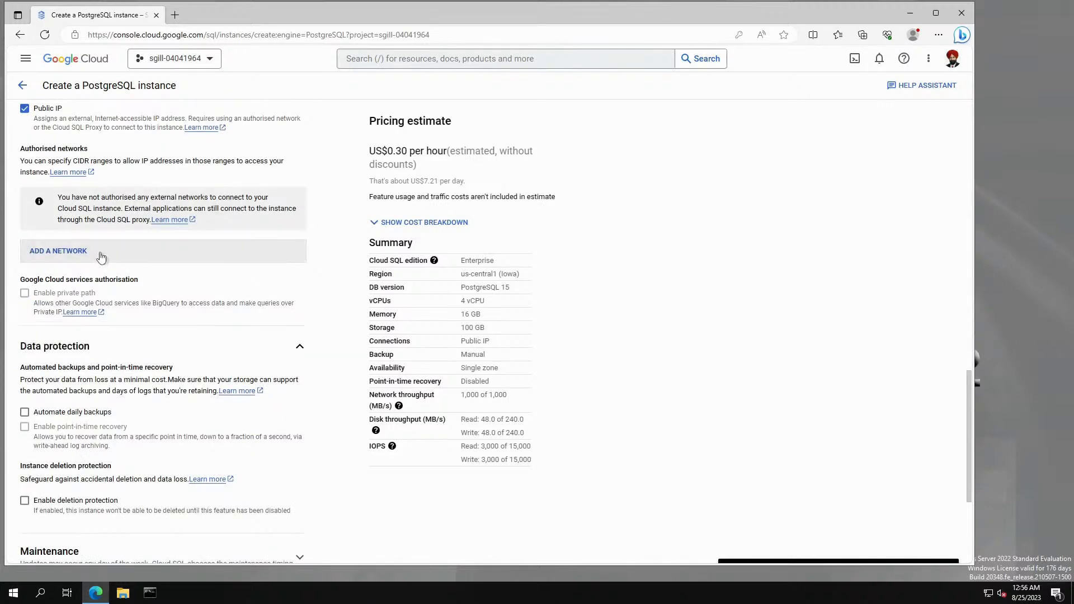
{"action": "left_click", "coordinate": [102, 252]}
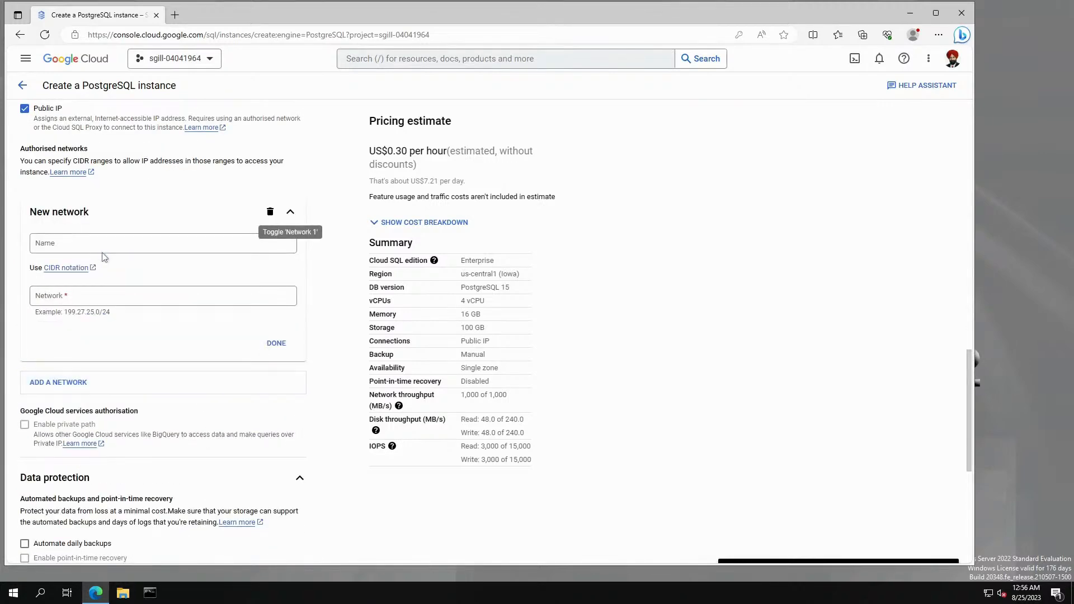
{"action": "left_click", "coordinate": [101, 243]}
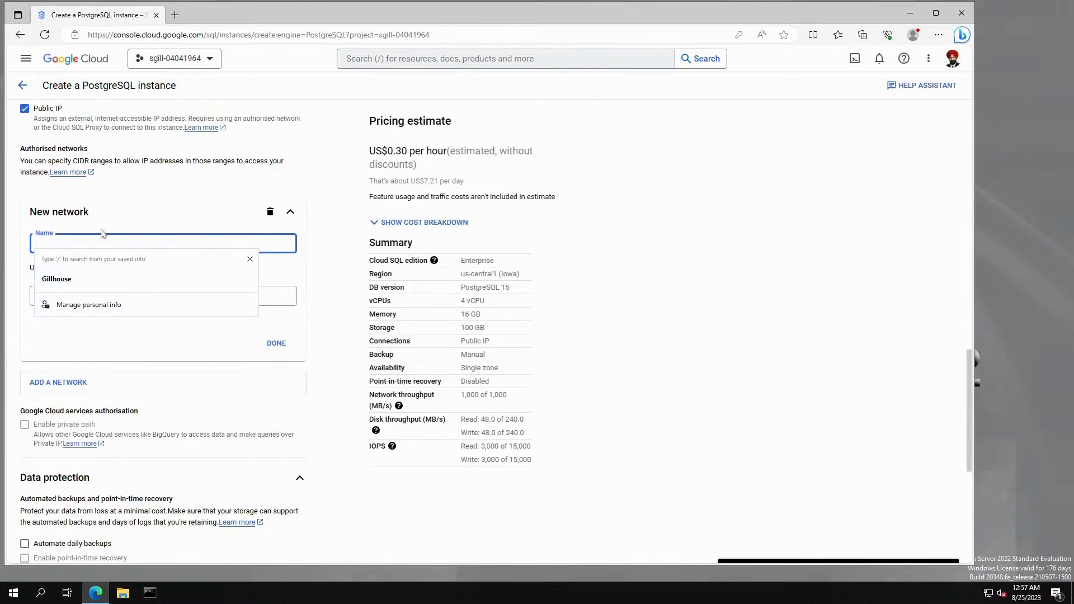
{"action": "left_click", "coordinate": [120, 211]}
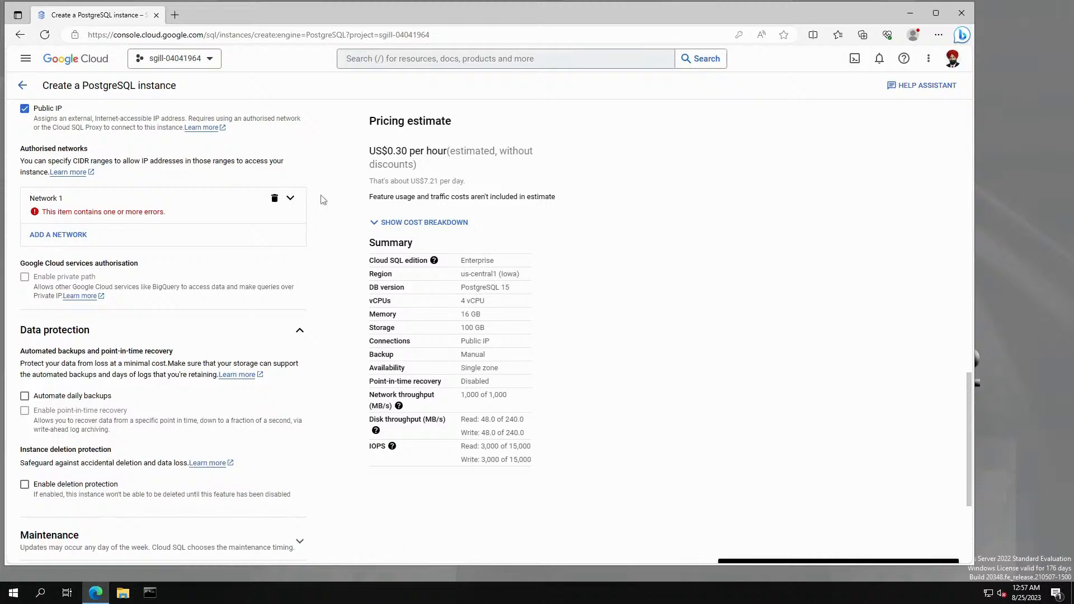
{"action": "left_click", "coordinate": [290, 198]}
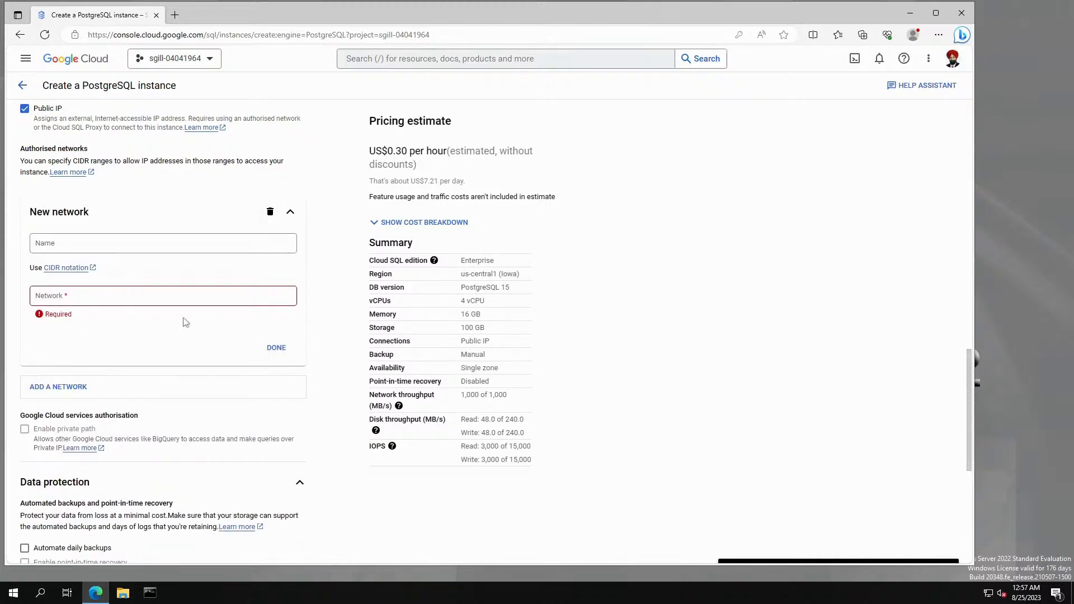
{"action": "left_click", "coordinate": [290, 211]}
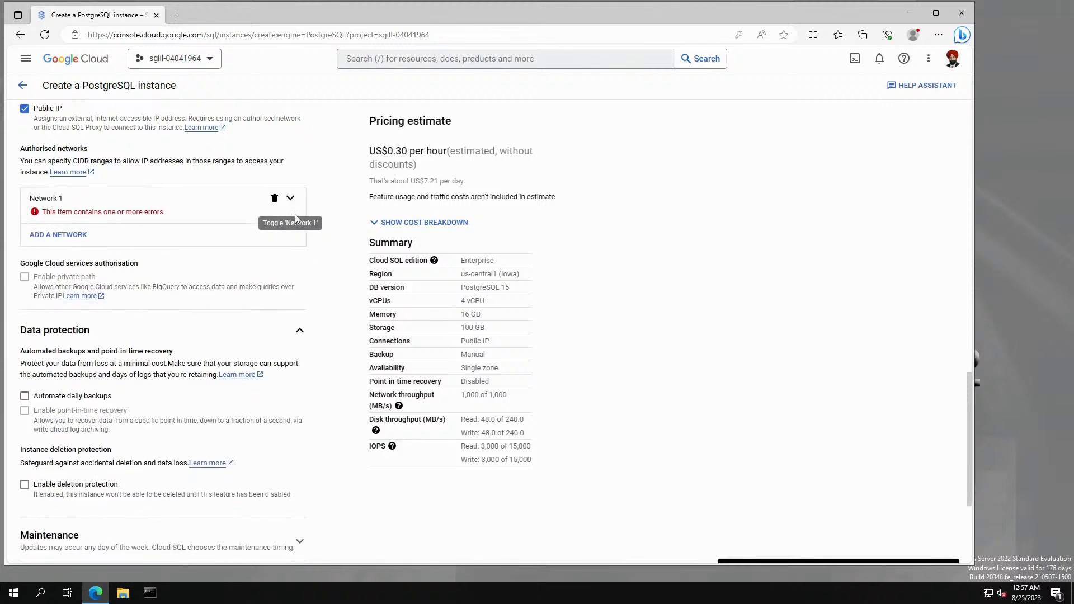
{"action": "left_click", "coordinate": [118, 214]}
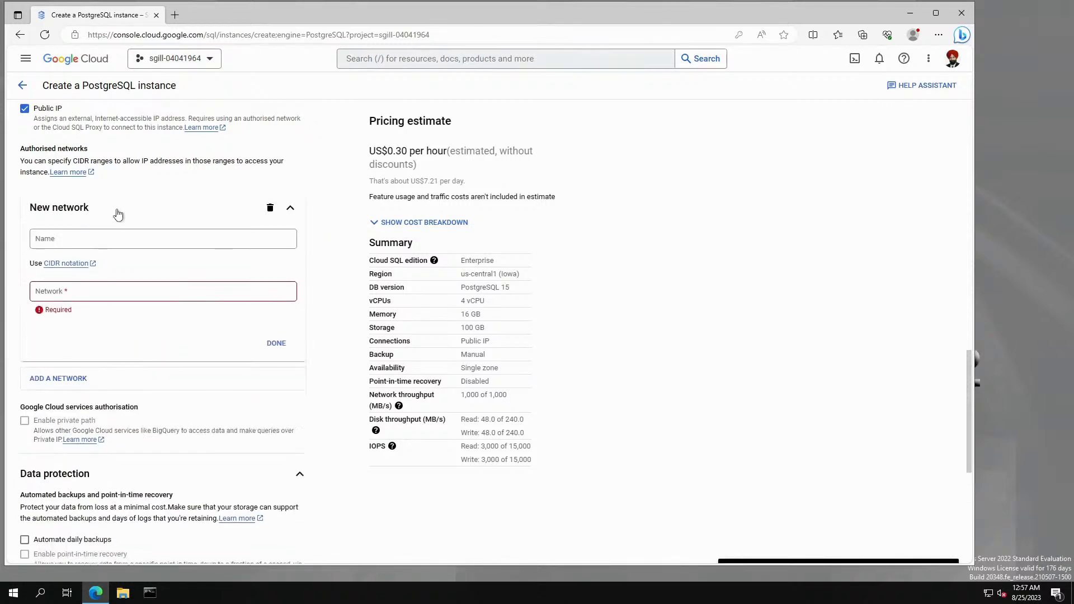
{"action": "left_click", "coordinate": [118, 249]}
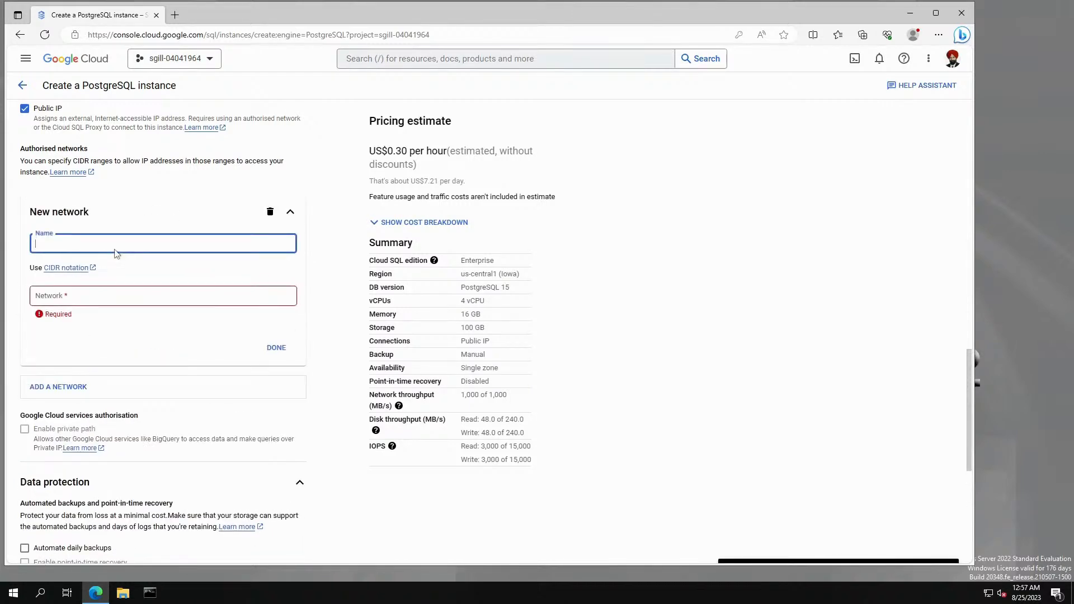
{"action": "left_click", "coordinate": [129, 218]}
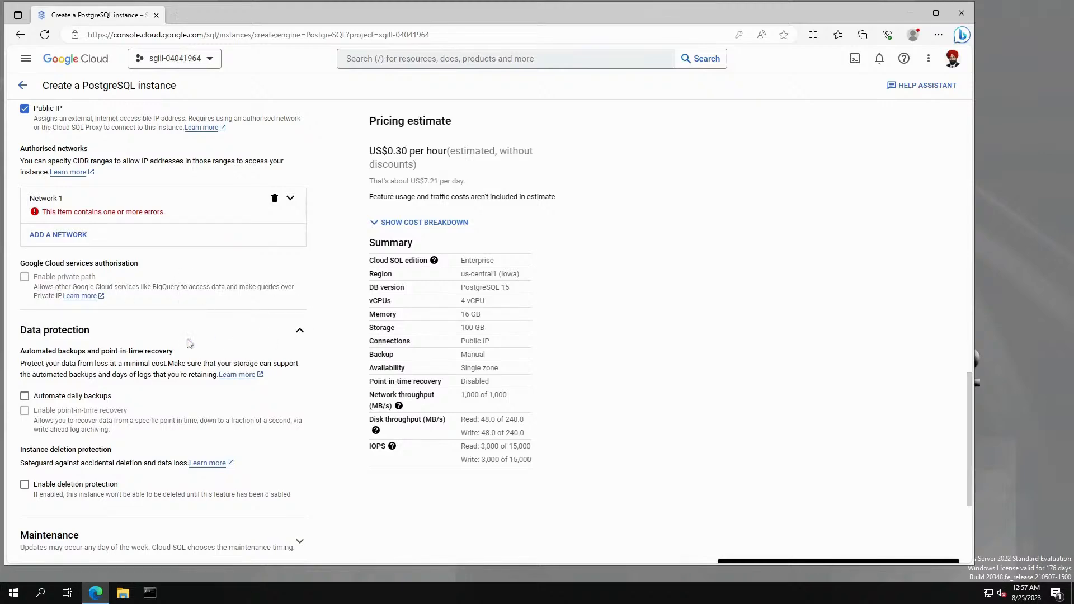
Expand Maintenance, review the form, and try Create Instance, which is refused over field errors.
{"action": "scroll", "coordinate": [192, 340], "scroll_direction": "down", "scroll_amount": 3}
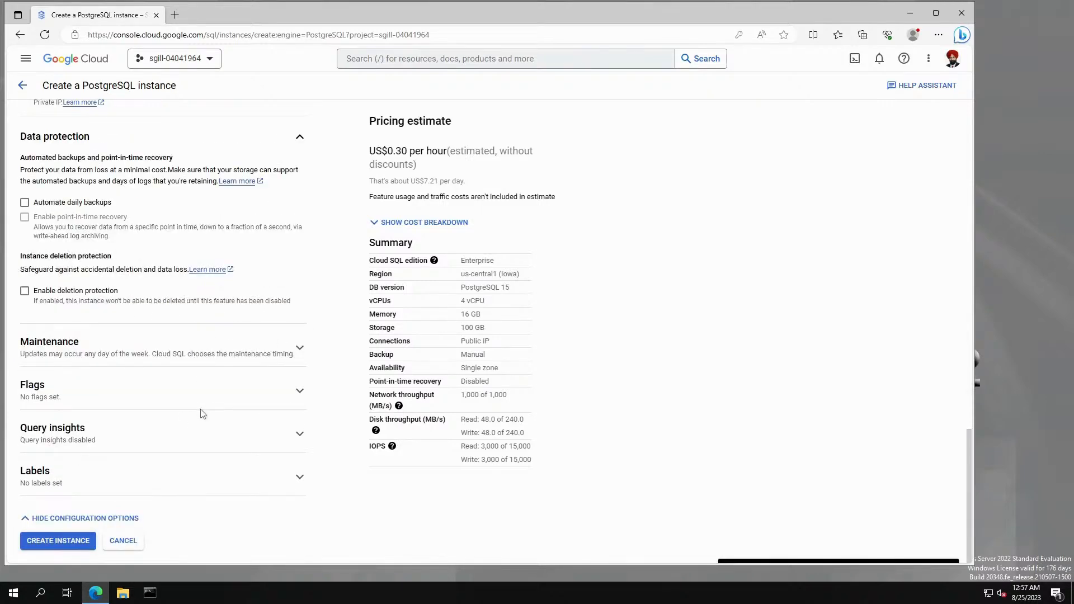
{"action": "left_click", "coordinate": [299, 348]}
{"action": "scroll", "coordinate": [161, 462], "scroll_direction": "down", "scroll_amount": 3}
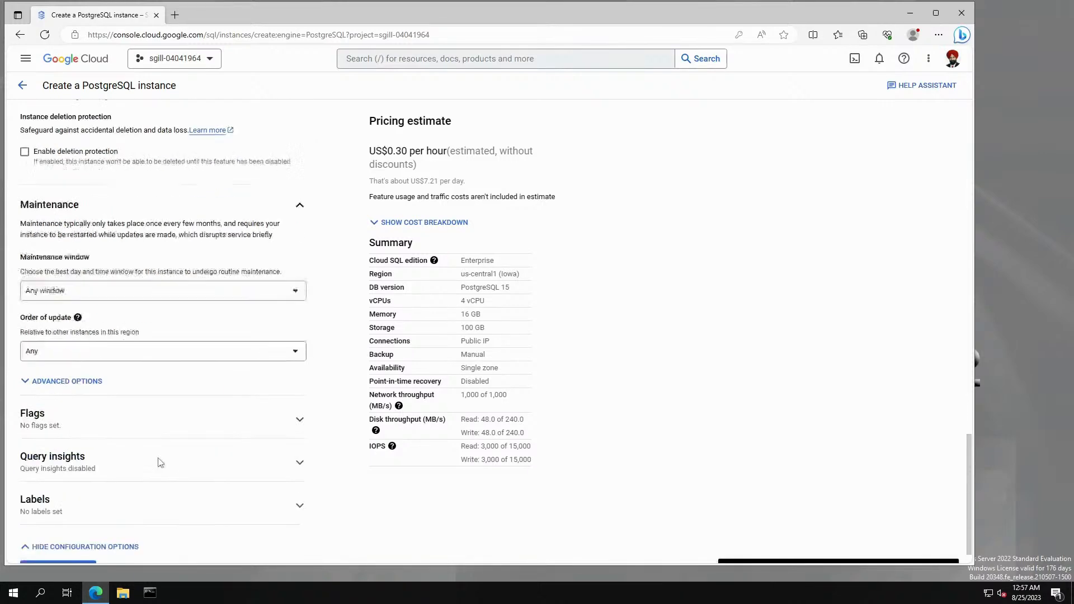
{"action": "scroll", "coordinate": [215, 478], "scroll_direction": "up", "scroll_amount": 9}
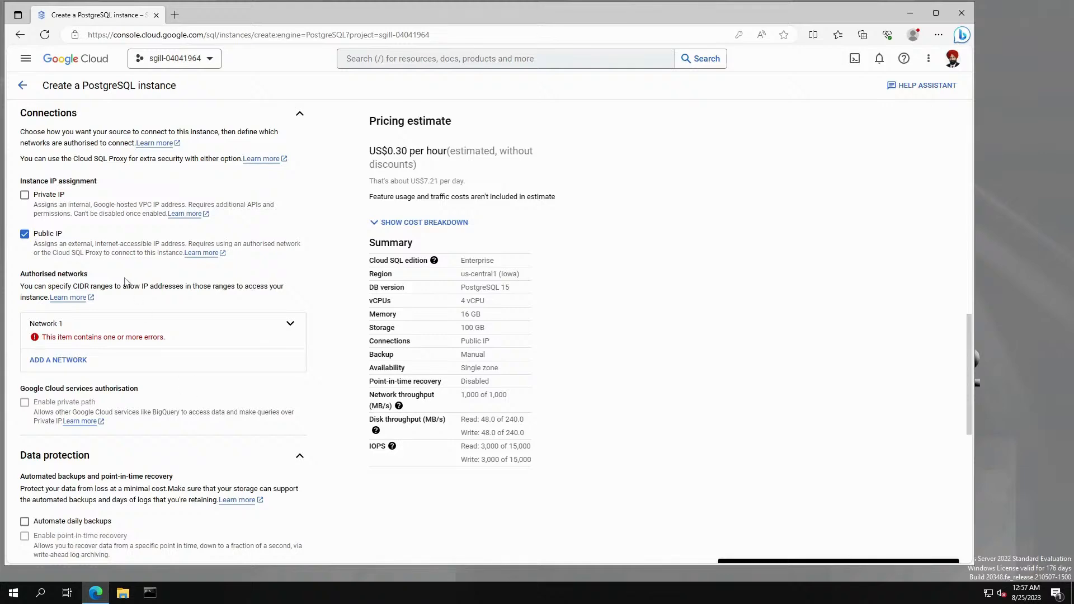
{"action": "scroll", "coordinate": [171, 302], "scroll_direction": "up", "scroll_amount": 4}
{"action": "scroll", "coordinate": [215, 316], "scroll_direction": "up", "scroll_amount": 4}
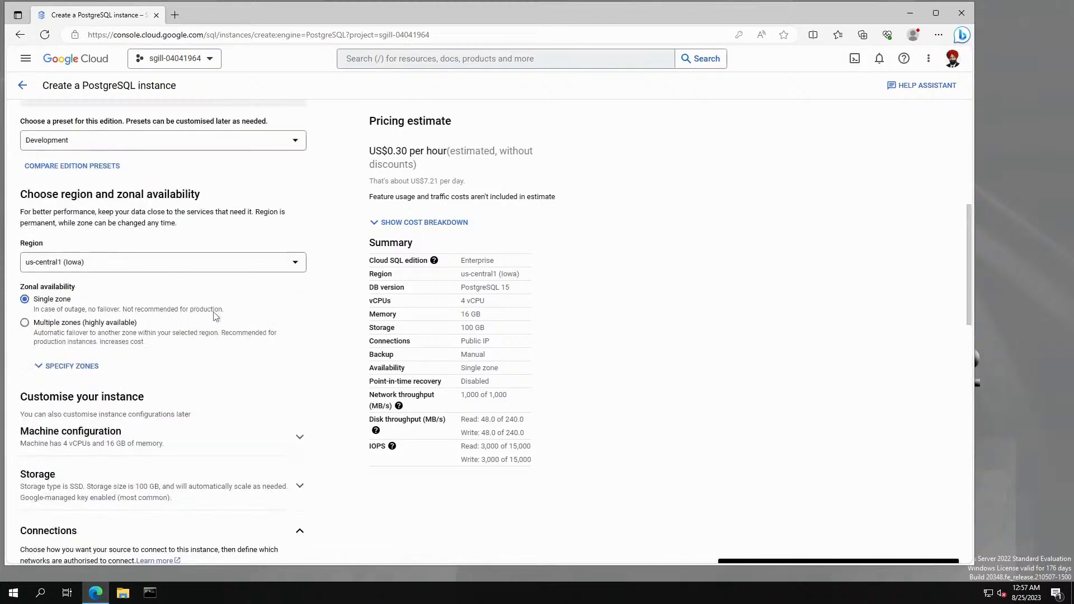
{"action": "scroll", "coordinate": [220, 317], "scroll_direction": "down", "scroll_amount": 5}
{"action": "scroll", "coordinate": [226, 315], "scroll_direction": "up", "scroll_amount": 4}
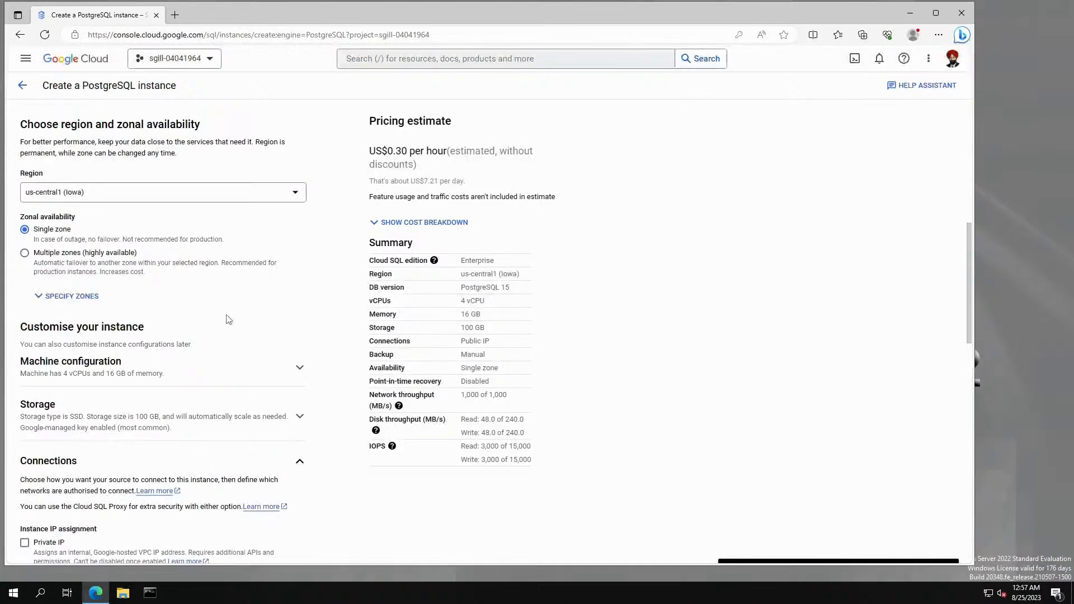
{"action": "scroll", "coordinate": [276, 337], "scroll_direction": "up", "scroll_amount": 5}
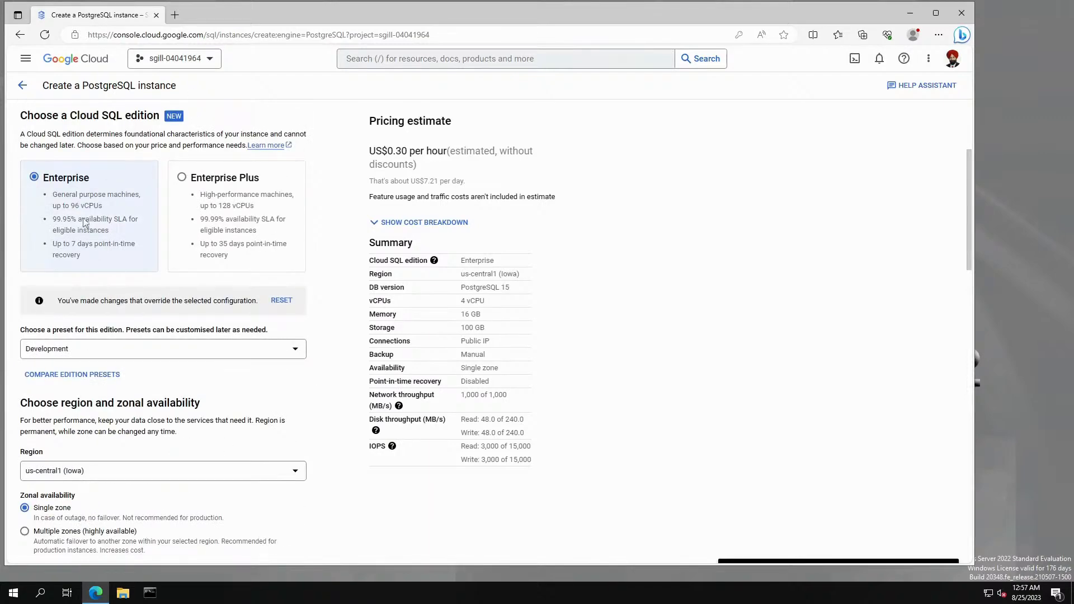
{"action": "scroll", "coordinate": [161, 232], "scroll_direction": "up", "scroll_amount": 2}
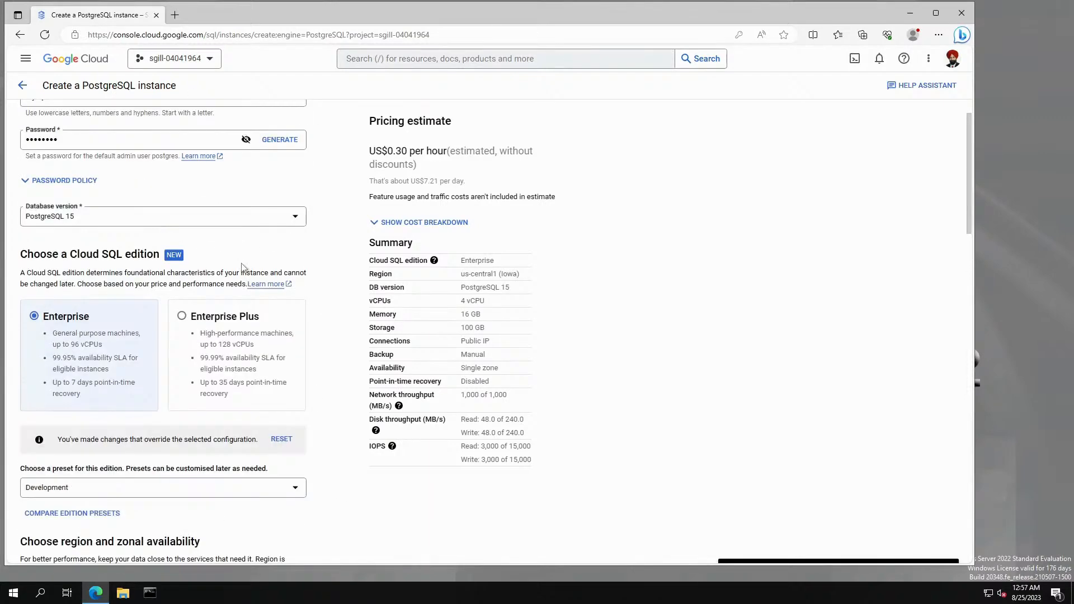
{"action": "scroll", "coordinate": [270, 294], "scroll_direction": "down", "scroll_amount": 14}
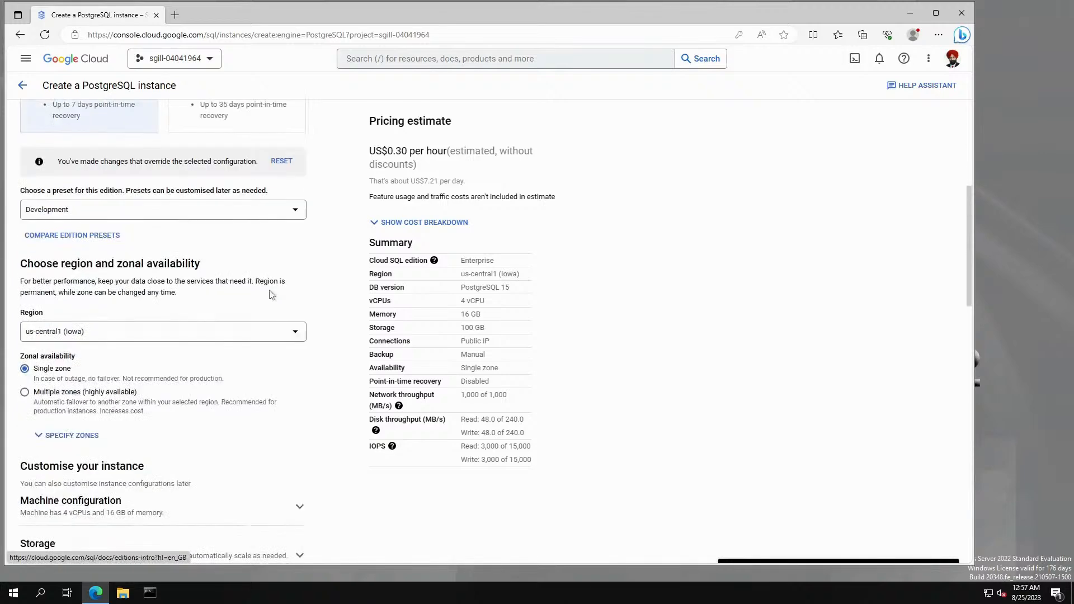
{"action": "scroll", "coordinate": [270, 296], "scroll_direction": "down", "scroll_amount": 7}
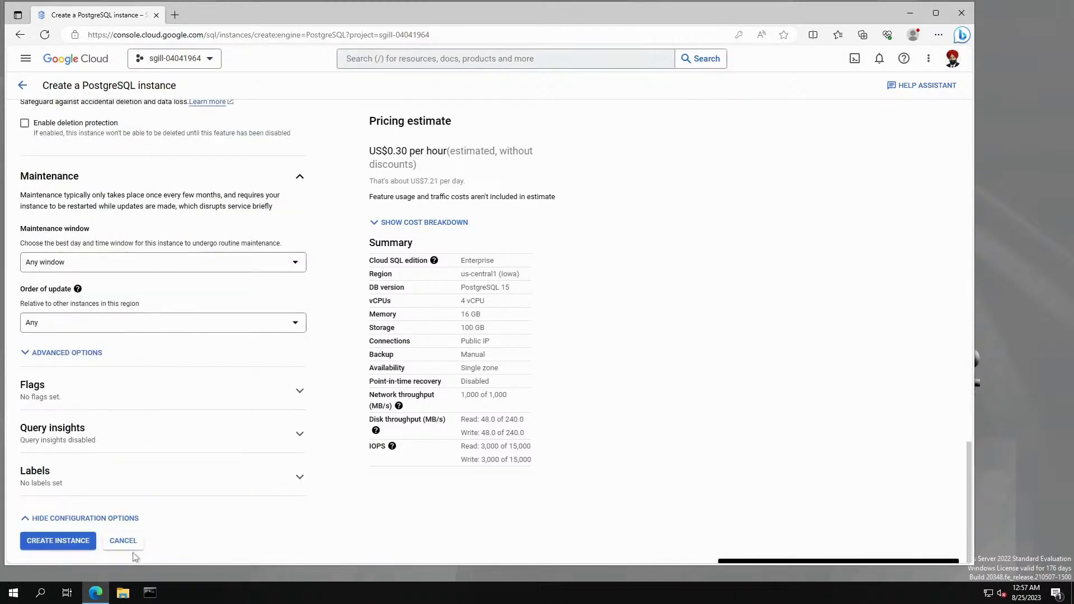
{"action": "left_click", "coordinate": [83, 545]}
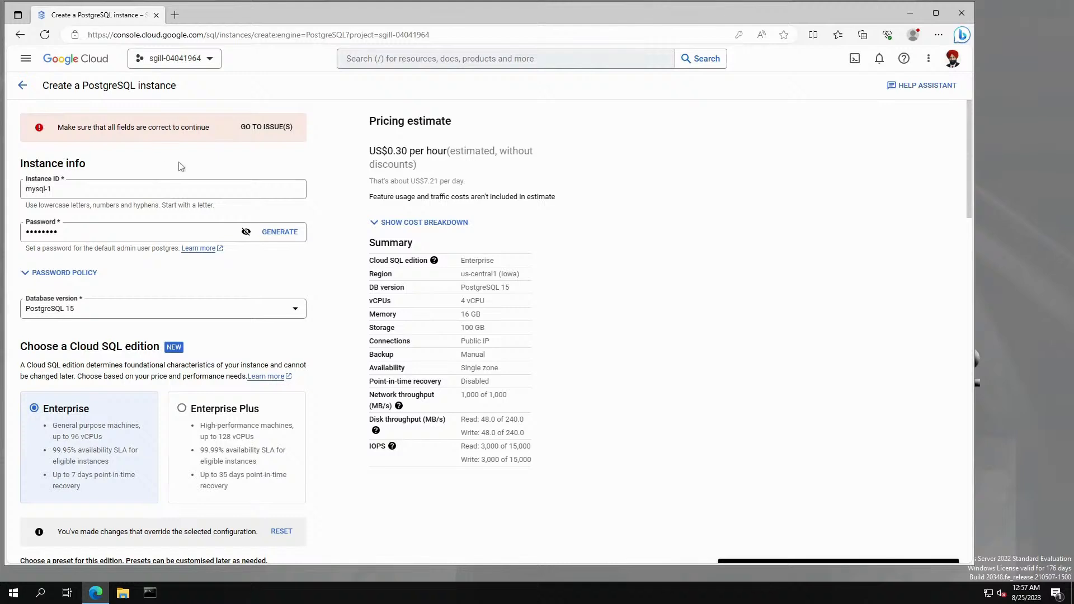
Jump to the flagged authorised network entry and name it CRC.
{"action": "left_click", "coordinate": [252, 128]}
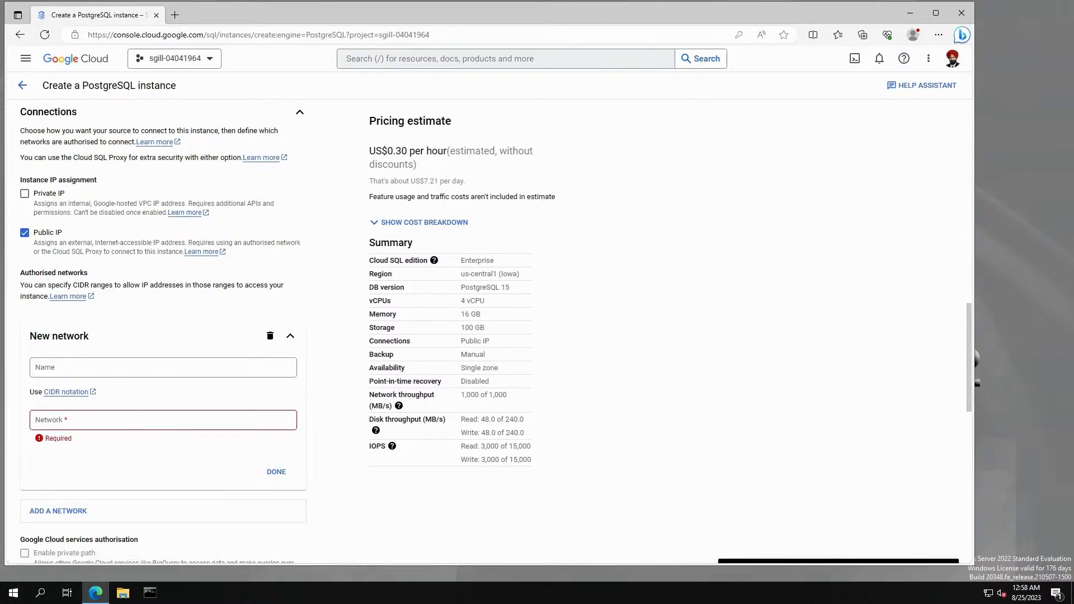
{"action": "left_click", "coordinate": [163, 420]}
{"action": "left_click", "coordinate": [70, 372]}
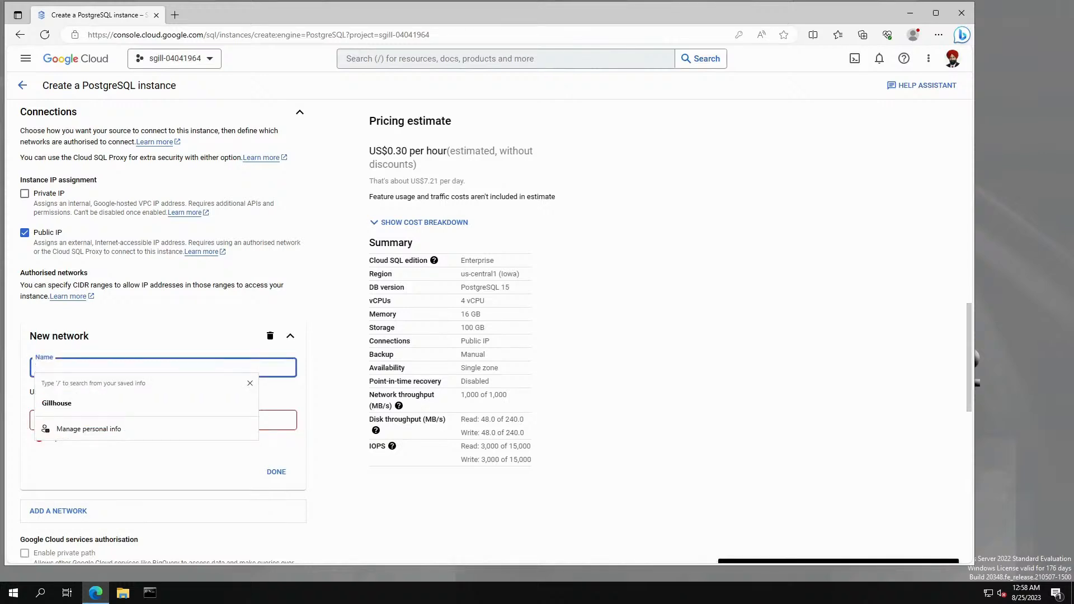
{"action": "left_click", "coordinate": [92, 469]}
{"action": "left_click", "coordinate": [81, 369]}
{"action": "type", "text": "CRC"}
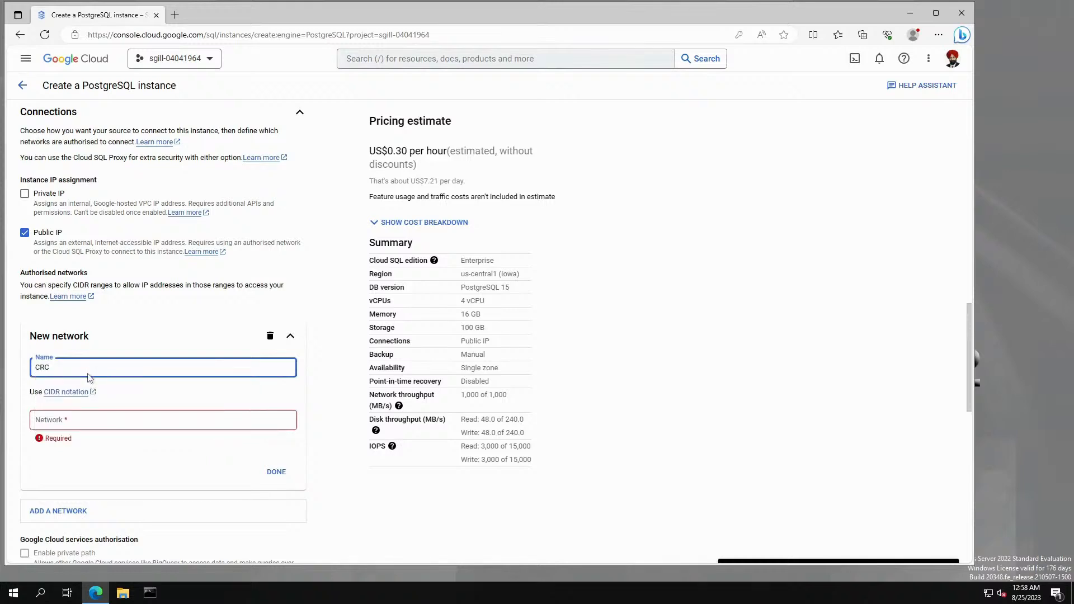
Set the CRC network range to 142.181.183.229/32 and confirm the entry.
{"action": "left_click", "coordinate": [84, 427]}
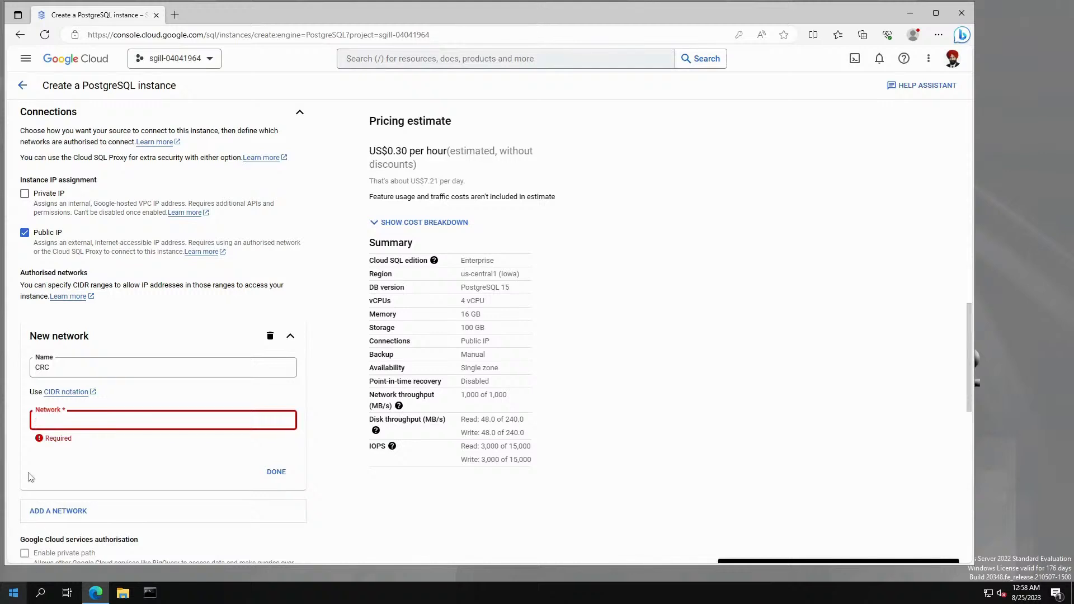
{"action": "type", "text": "142.181.183.229"}
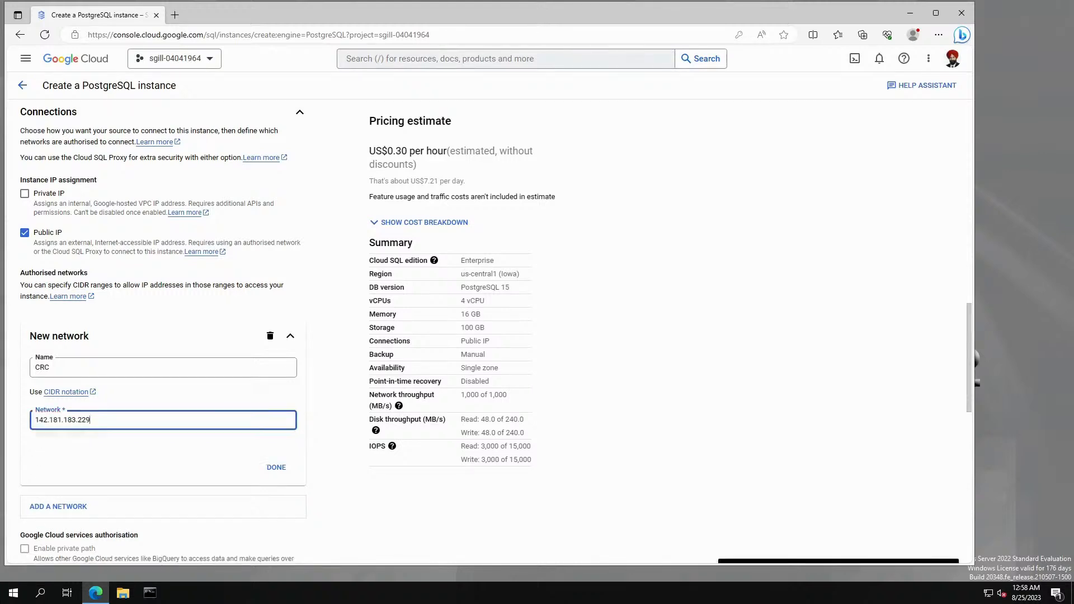
{"action": "type", "text": "/"}
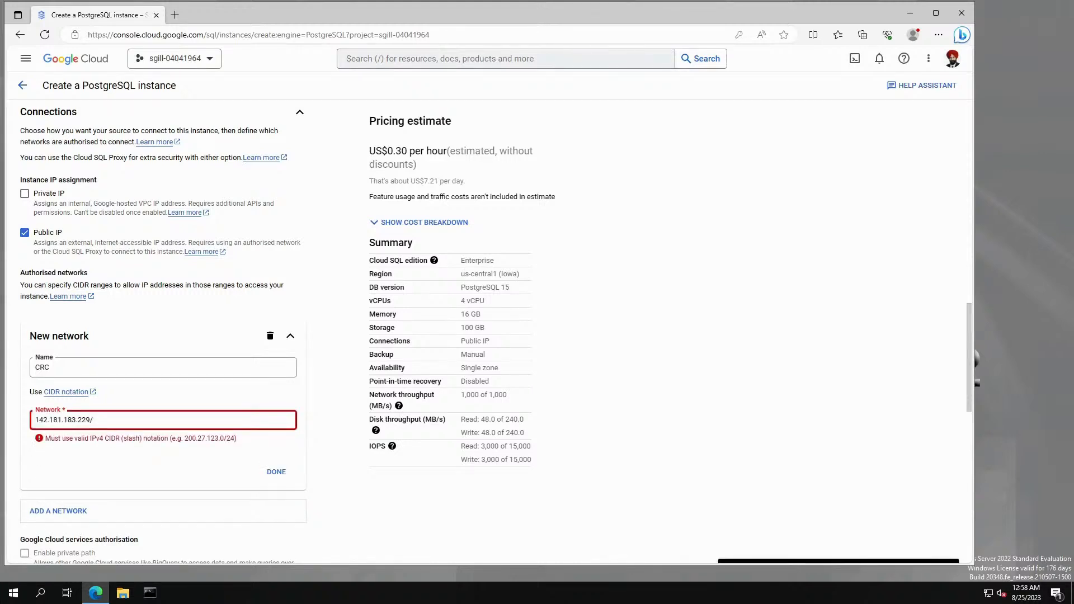
{"action": "type", "text": "32"}
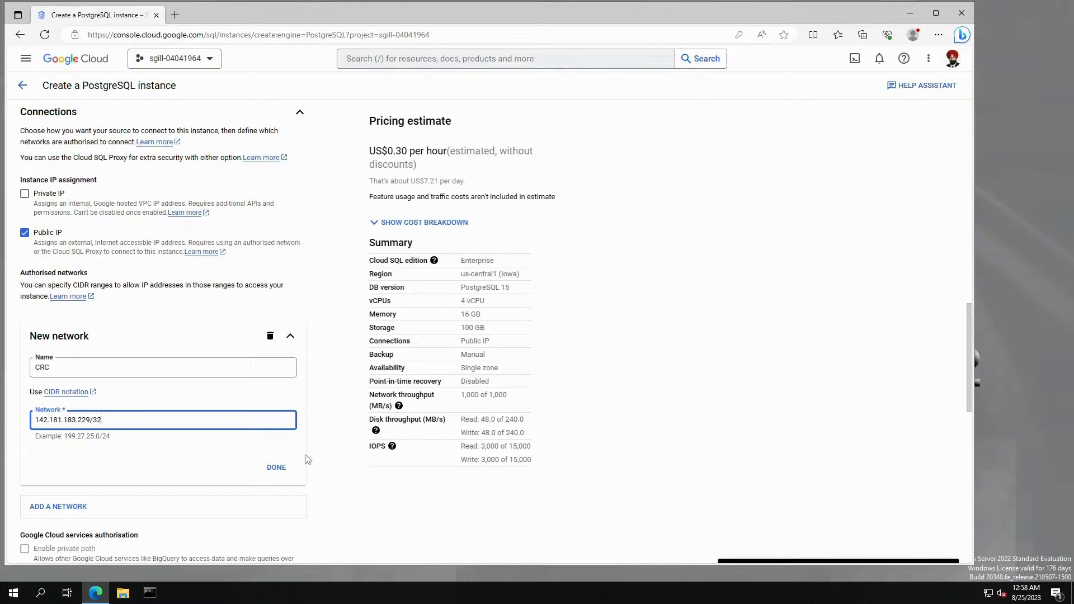
{"action": "left_click", "coordinate": [280, 467]}
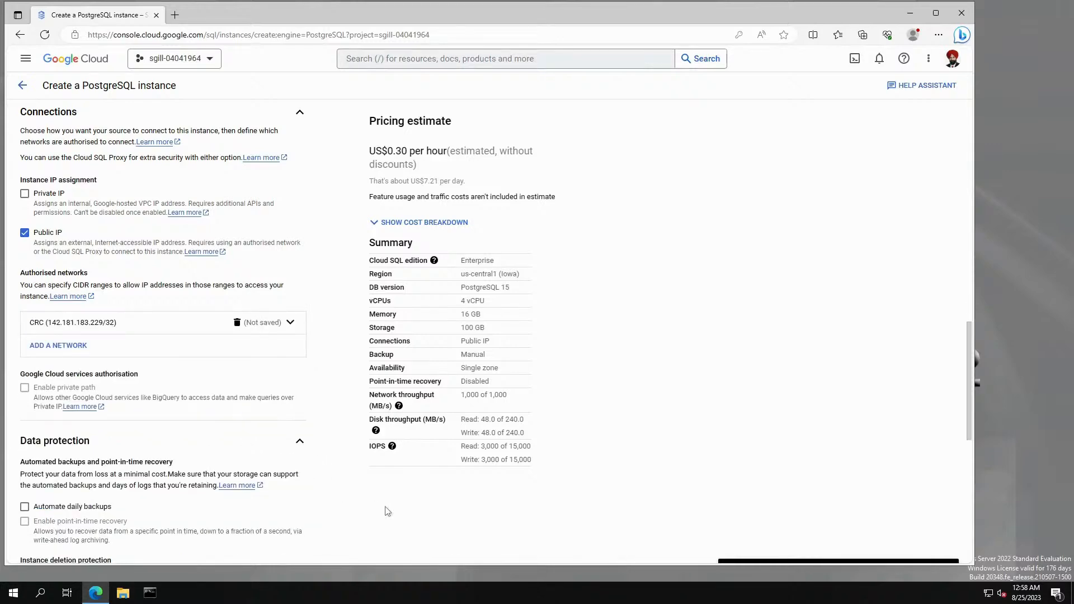
{"action": "scroll", "coordinate": [371, 509], "scroll_direction": "down", "scroll_amount": 3}
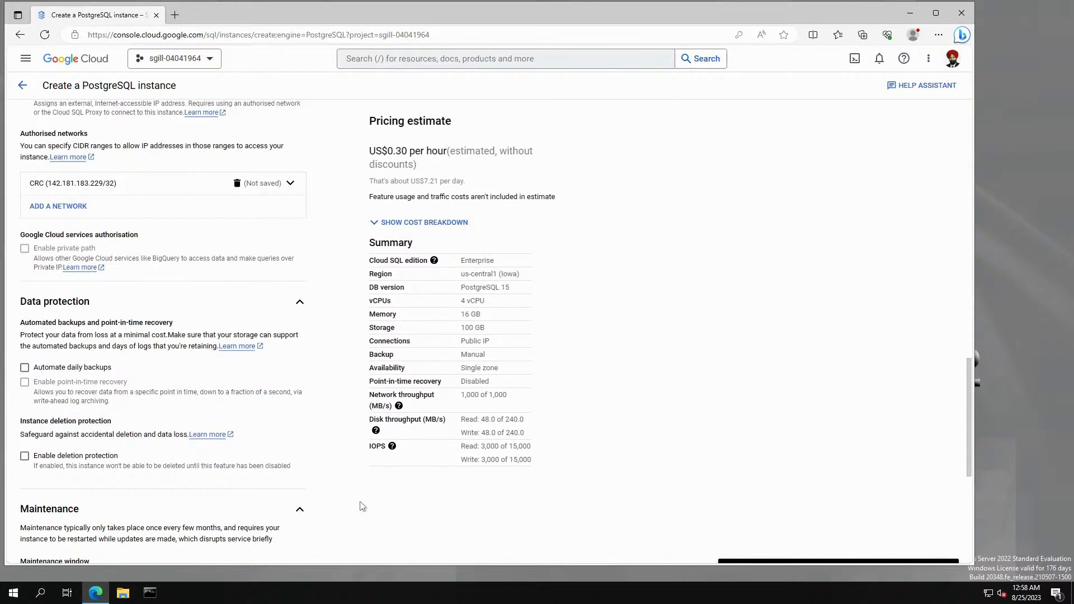
{"action": "scroll", "coordinate": [302, 519], "scroll_direction": "down", "scroll_amount": 4}
{"action": "scroll", "coordinate": [168, 537], "scroll_direction": "down", "scroll_amount": 3}
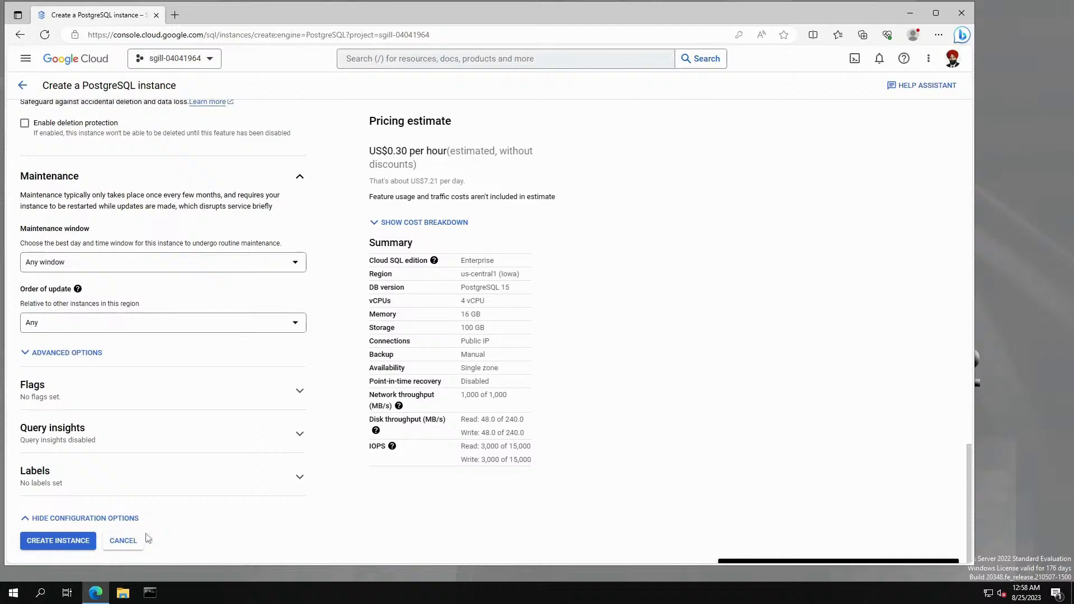
Create the mysql-1 PostgreSQL 15 instance with the CRC authorised network.
{"action": "left_click", "coordinate": [73, 541]}
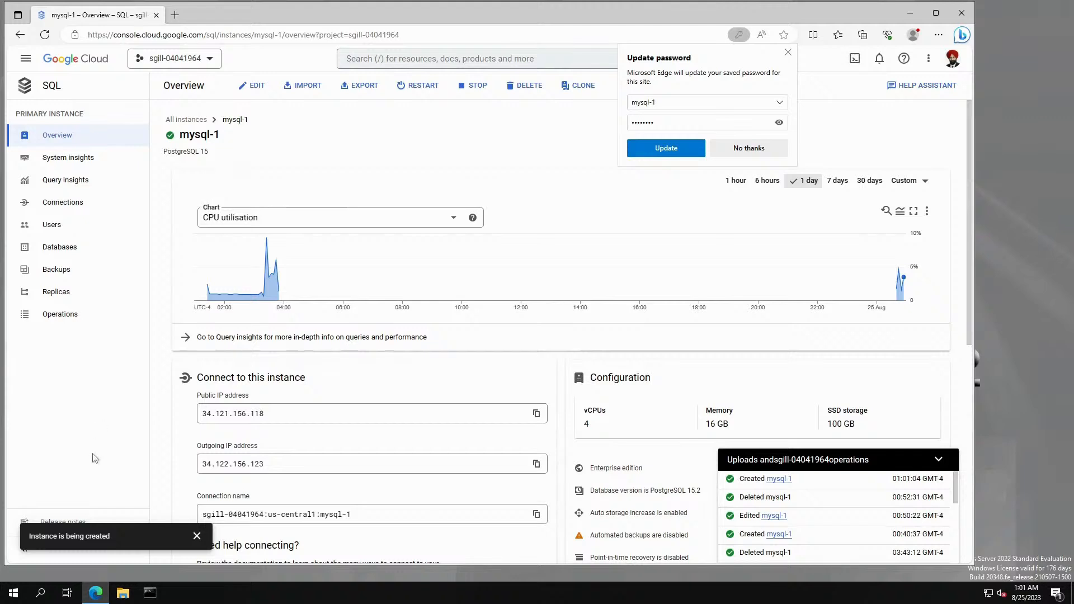
Dismiss the notices and copy mysql-1's public IP 34.121.156.118 from its overview.
{"action": "left_click", "coordinate": [196, 536]}
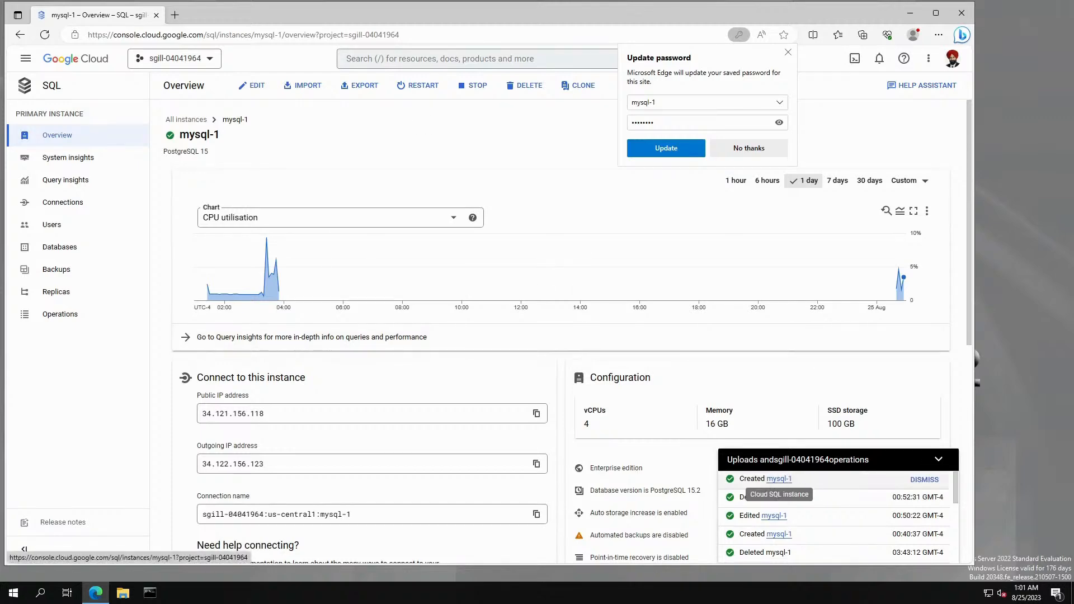
{"action": "left_click", "coordinate": [939, 459]}
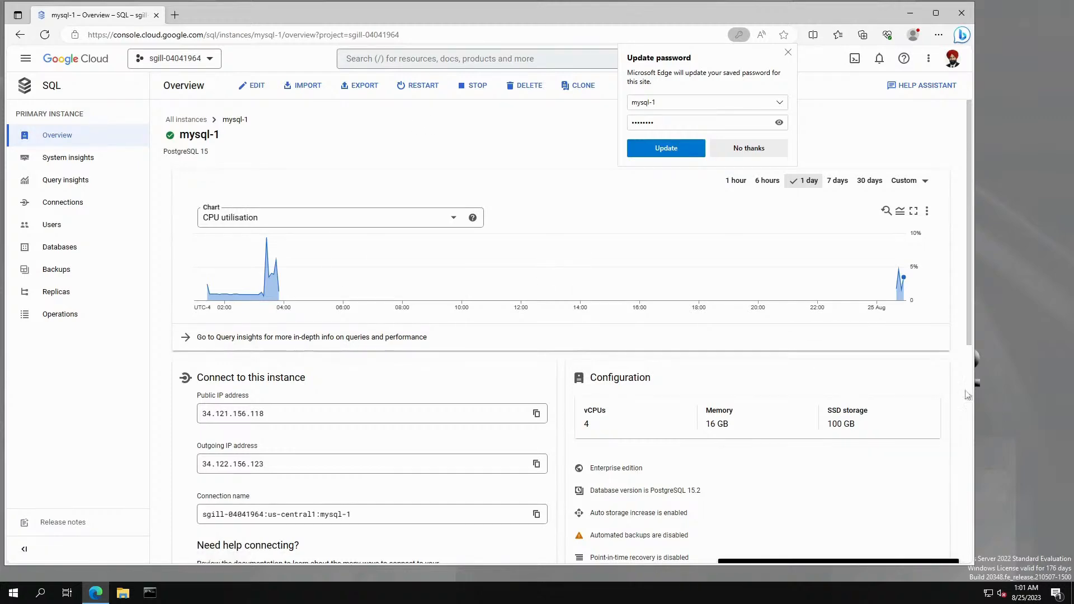
{"action": "scroll", "coordinate": [766, 494], "scroll_direction": "down", "scroll_amount": 3}
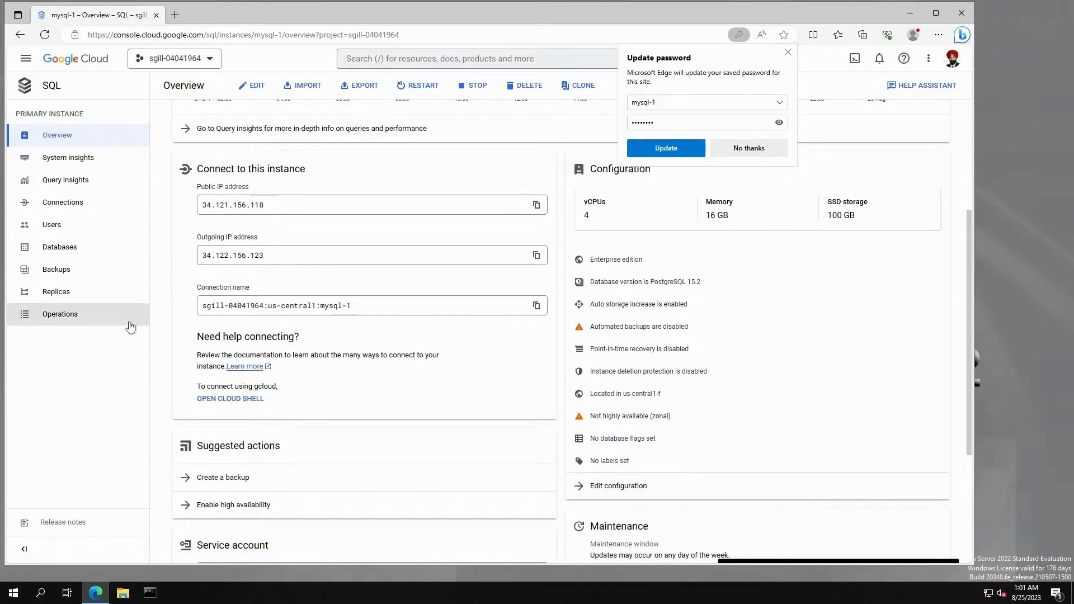
{"action": "left_click_drag", "start_coordinate": [269, 204], "coordinate": [178, 209]}
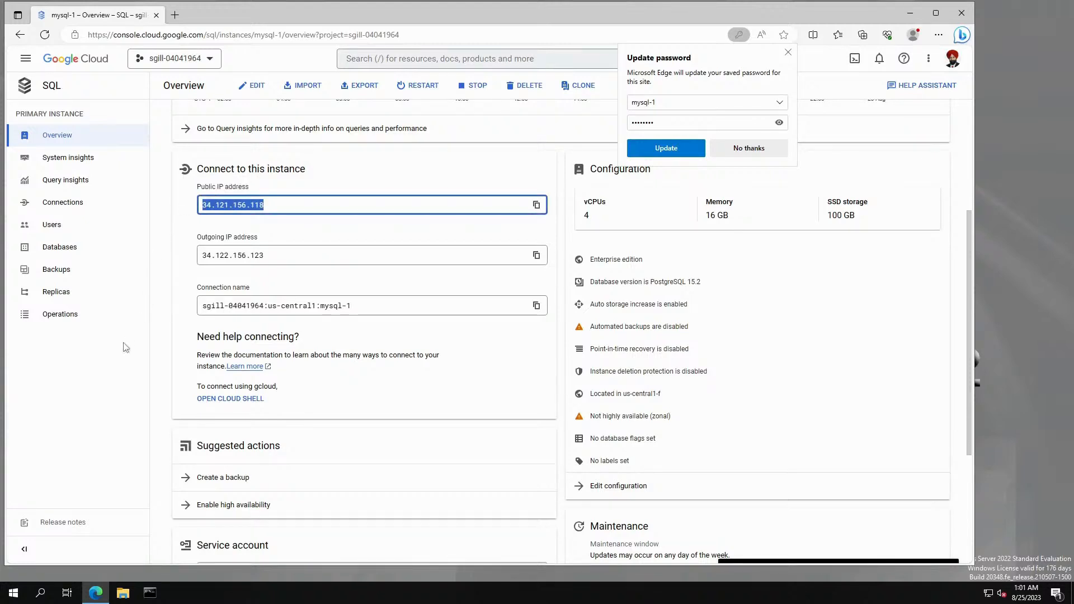
{"action": "left_click", "coordinate": [115, 357]}
{"action": "left_click_drag", "start_coordinate": [274, 204], "coordinate": [180, 208]}
{"action": "left_click", "coordinate": [536, 205]}
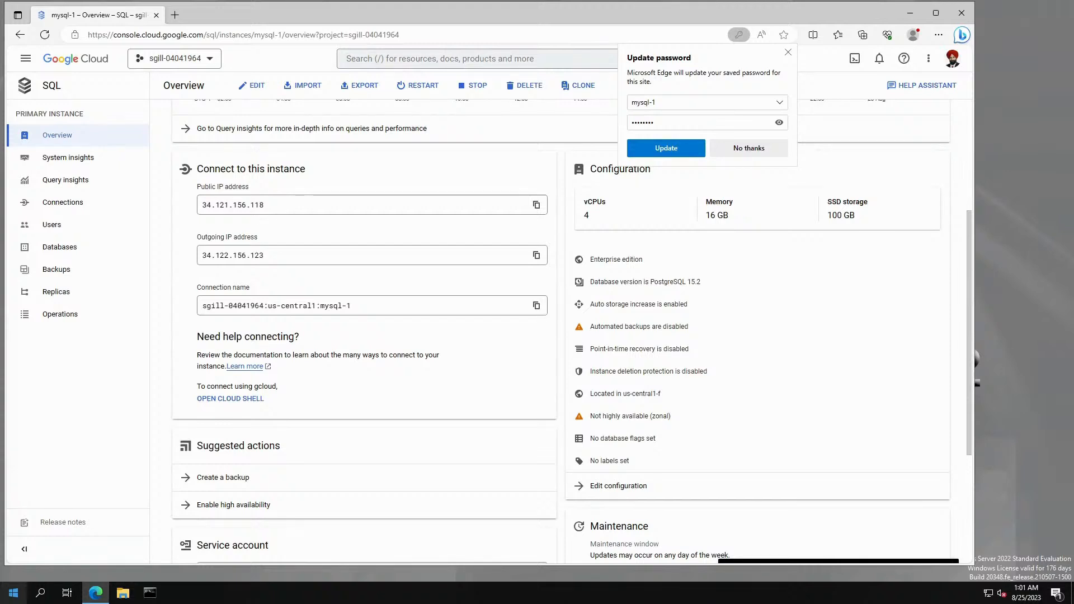
{"action": "triple_click", "coordinate": [362, 306]}
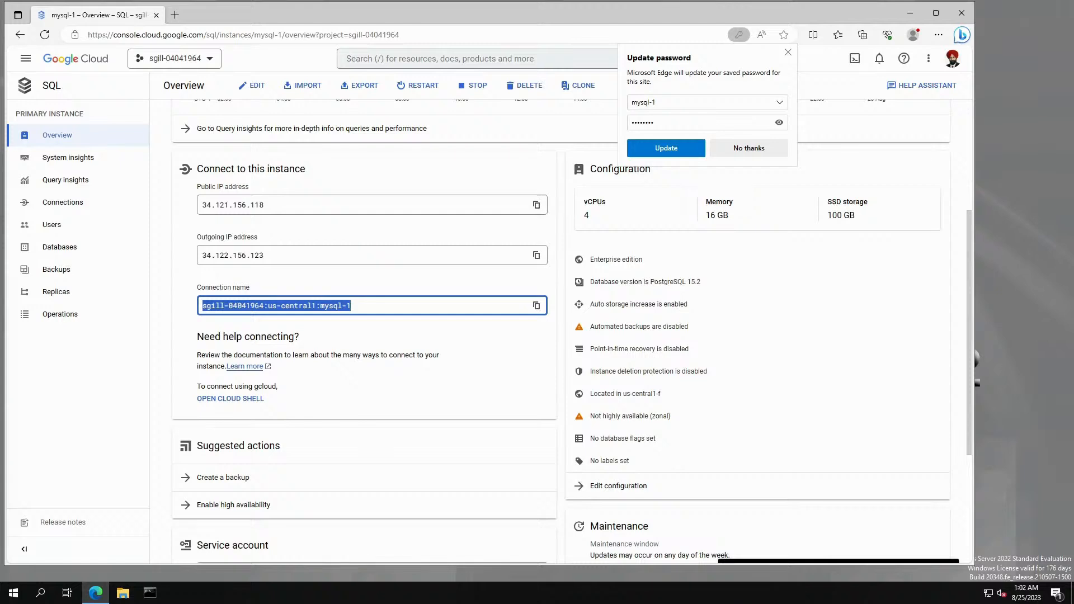
{"action": "left_click", "coordinate": [111, 436]}
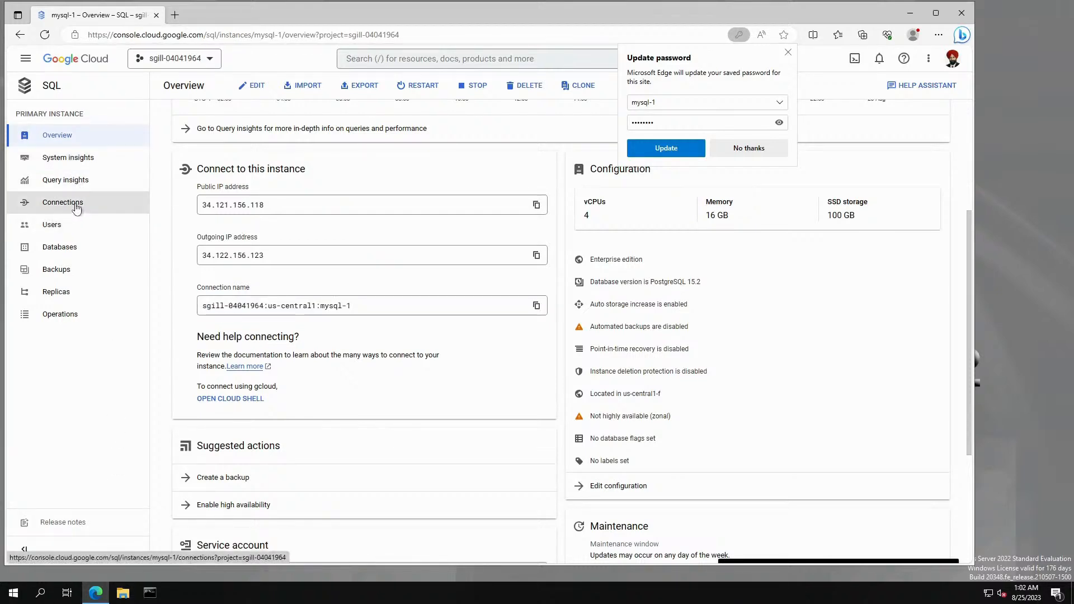
Go back to All instances with mysql-1 running, close Edge's password prompt, and bring up the remote desktop.
{"action": "left_click", "coordinate": [70, 253]}
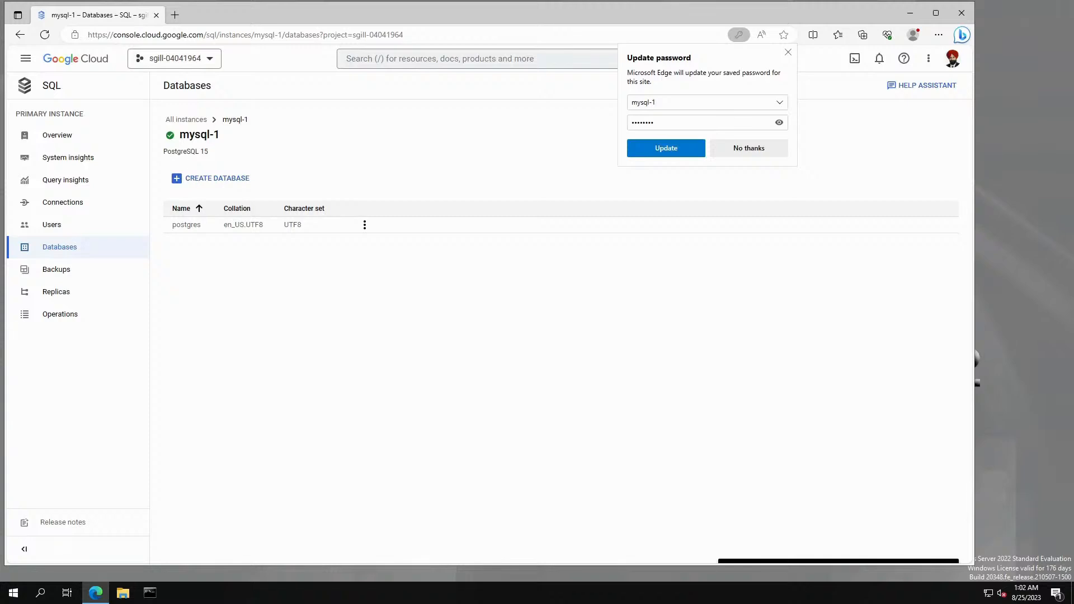
{"action": "left_click", "coordinate": [205, 119]}
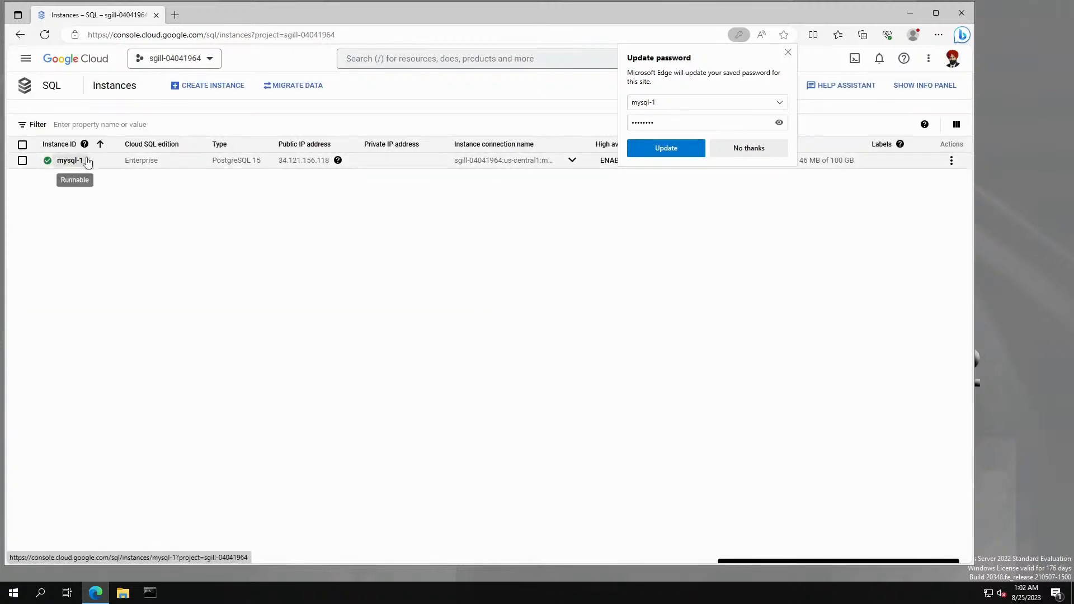
{"action": "left_click", "coordinate": [788, 53]}
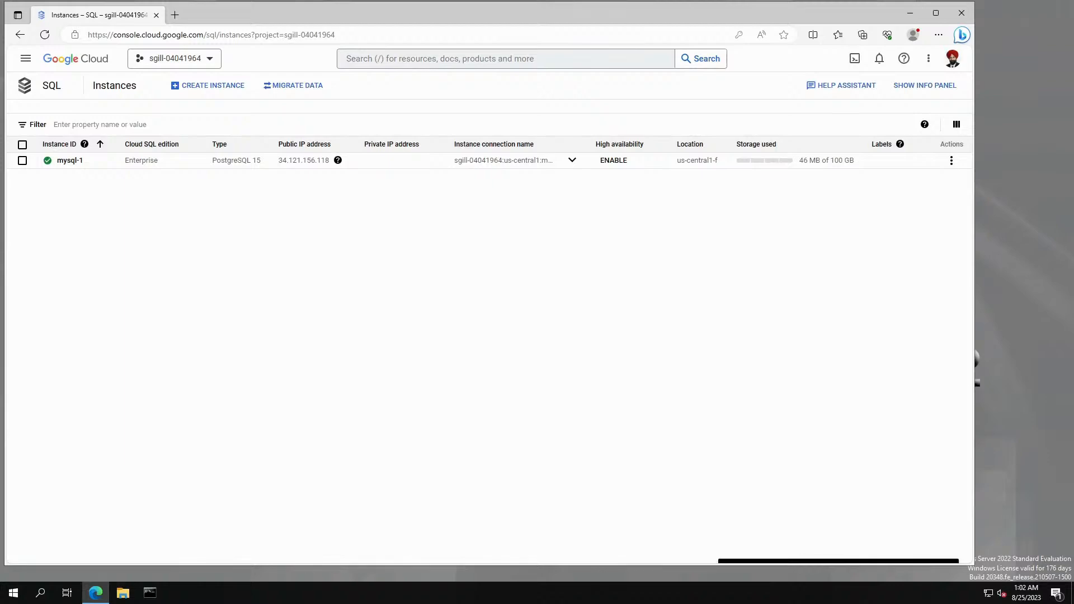
{"action": "left_click_drag", "start_coordinate": [1073, 135], "coordinate": [475, 52]}
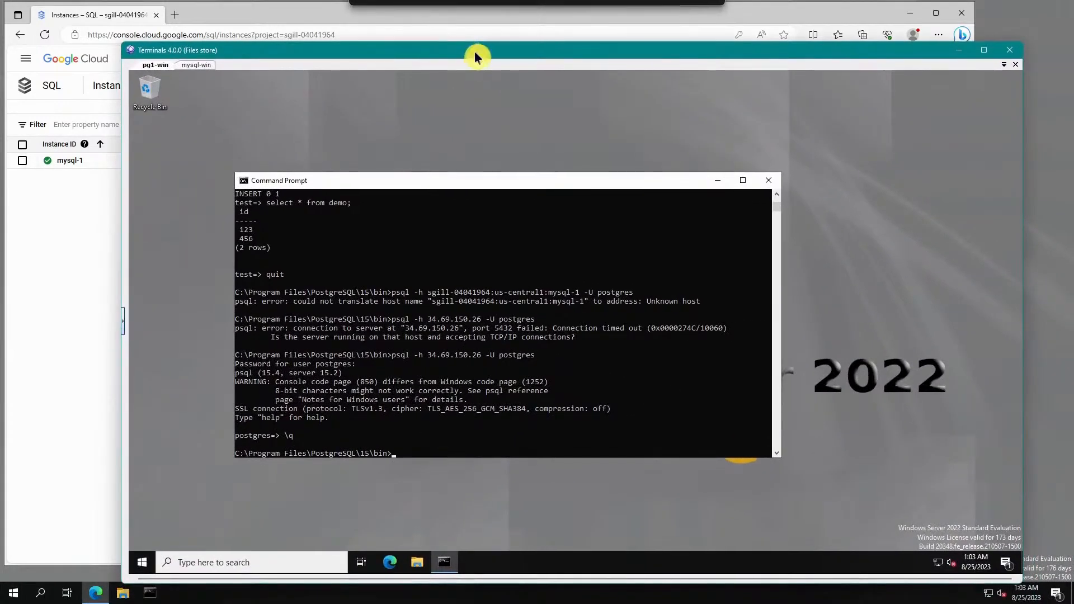
Clear the Command Prompt with cls and try psql against the local default server.
{"action": "scroll", "coordinate": [521, 383], "scroll_direction": "down", "scroll_amount": 4}
{"action": "scroll", "coordinate": [521, 383], "scroll_direction": "down", "scroll_amount": 2}
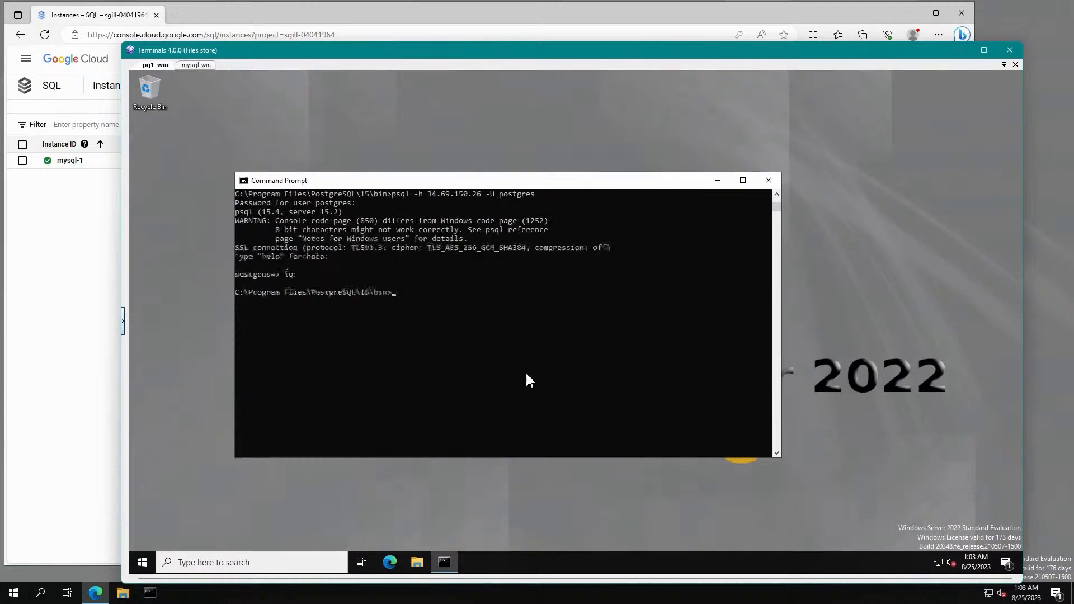
{"action": "type", "text": "cle"}
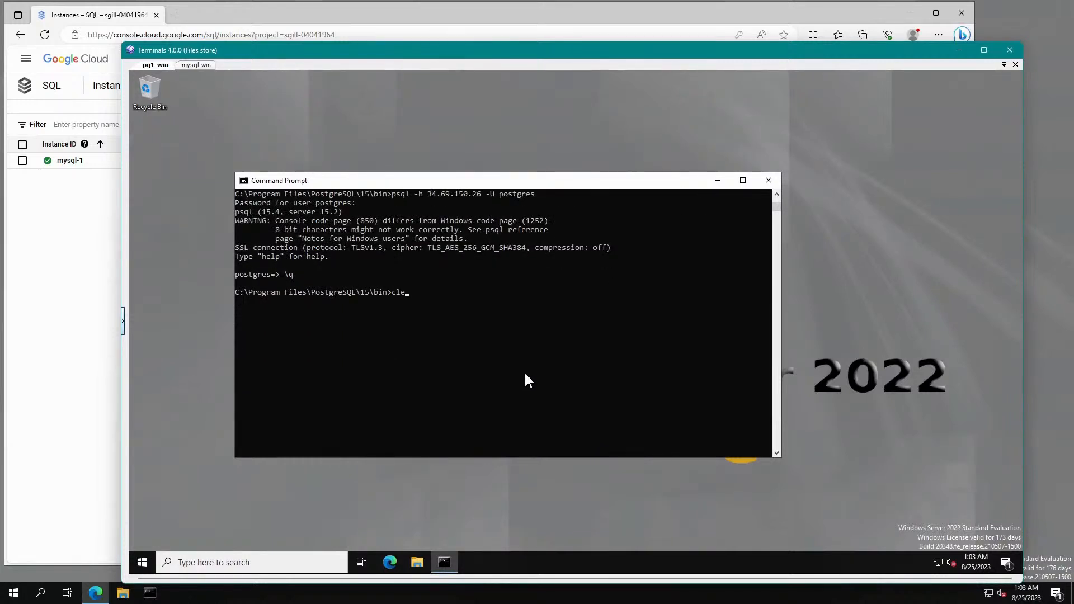
{"action": "key", "text": "BackSpace"}
{"action": "type", "text": "s"}
{"action": "key", "text": "Return"}
{"action": "type", "text": "psql"}
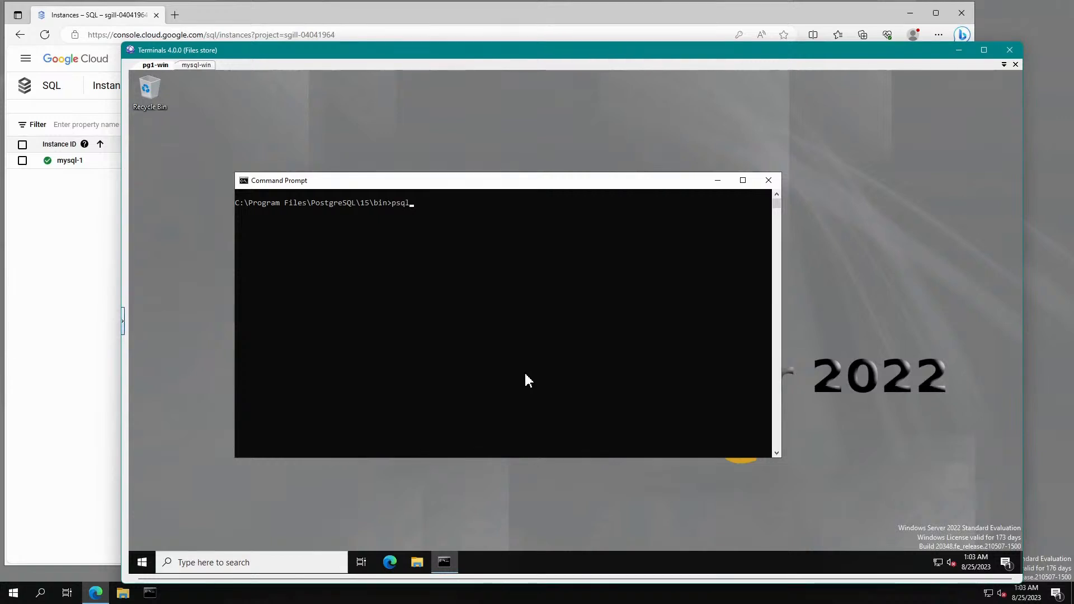
{"action": "key", "text": "Return"}
{"action": "key", "text": "Return"}
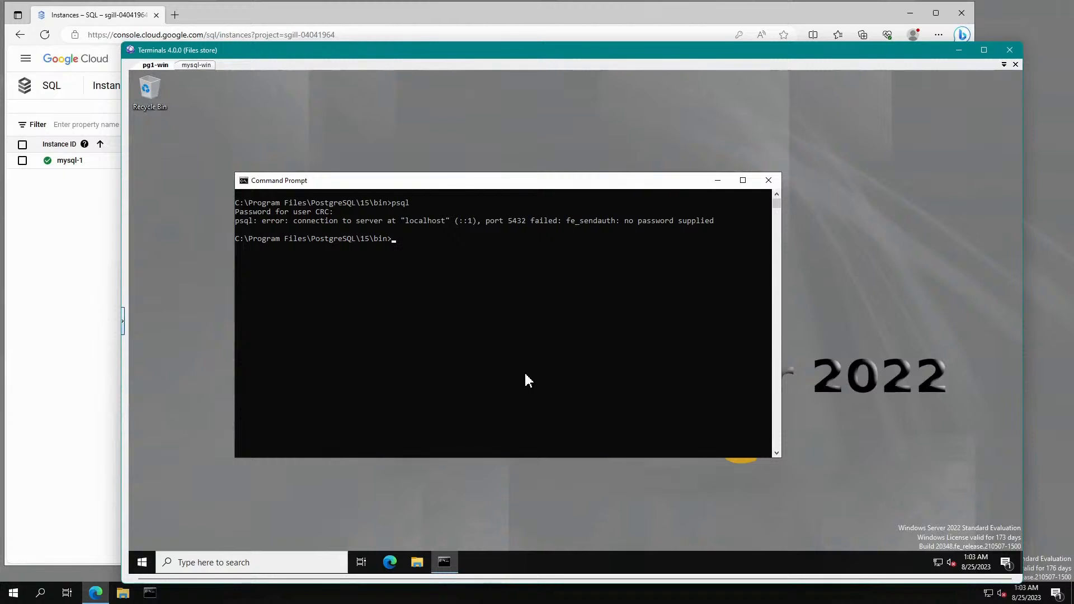
Connect psql to 34.121.156.118 as postgres and list the databases with \l.
{"action": "type", "text": "psql -h"}
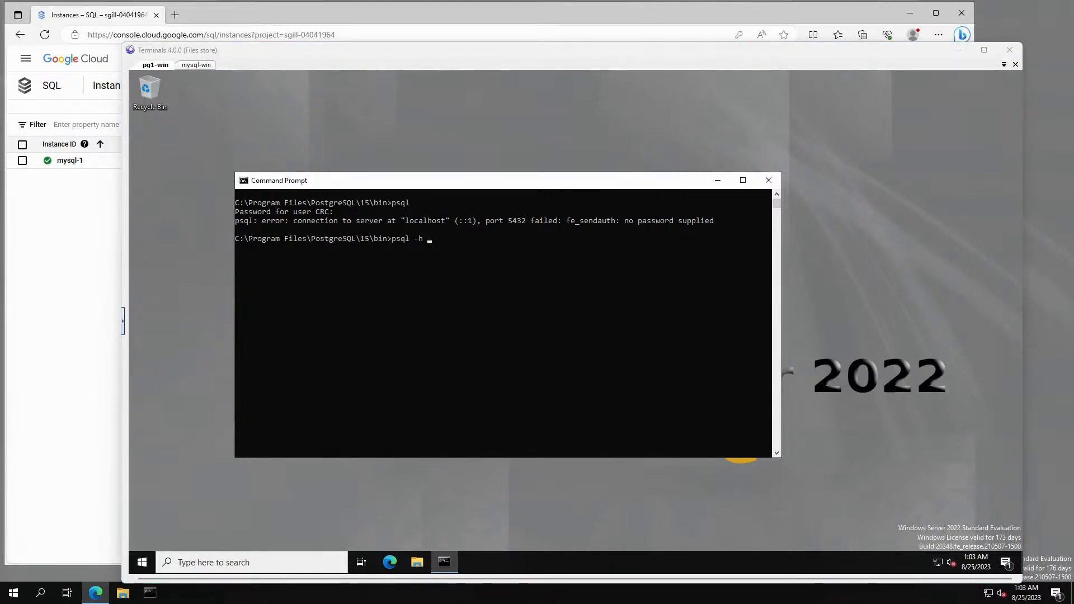
{"action": "right_click", "coordinate": [599, 358]}
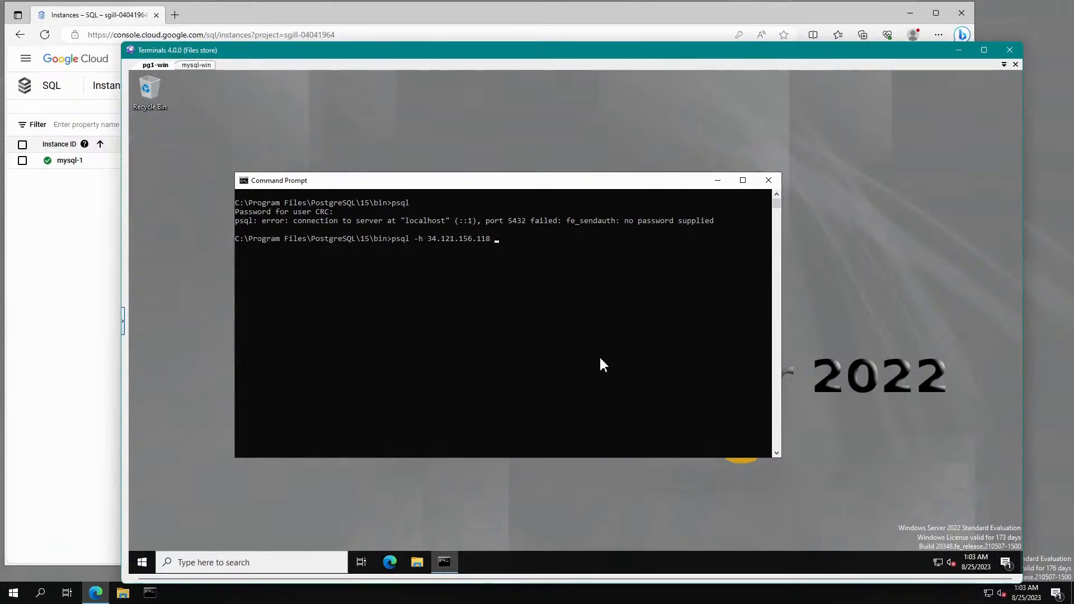
{"action": "type", "text": "-U"}
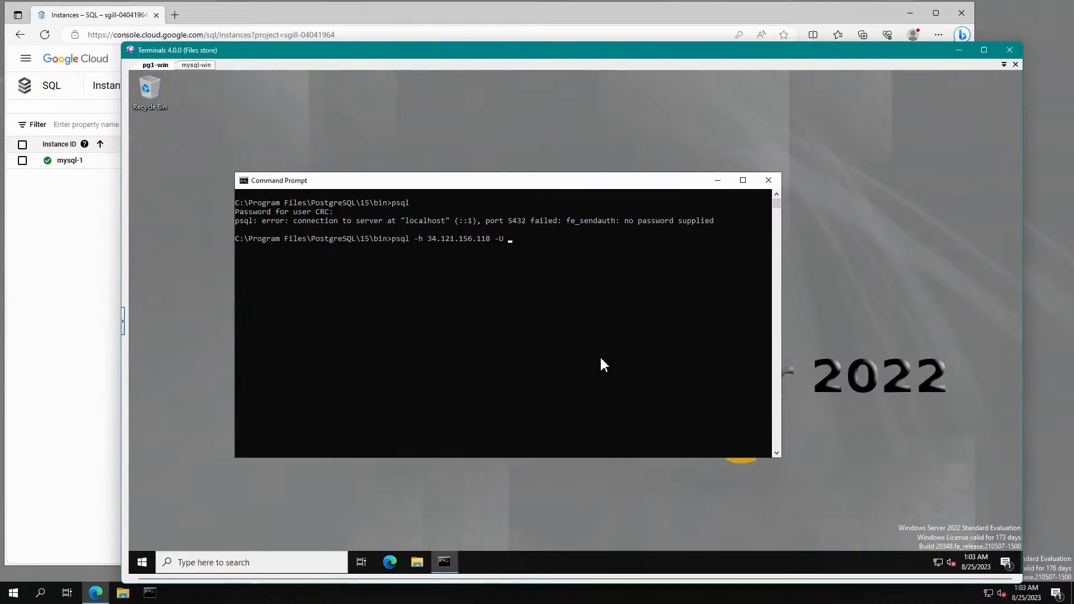
{"action": "type", "text": " postgres"}
{"action": "key", "text": "Return"}
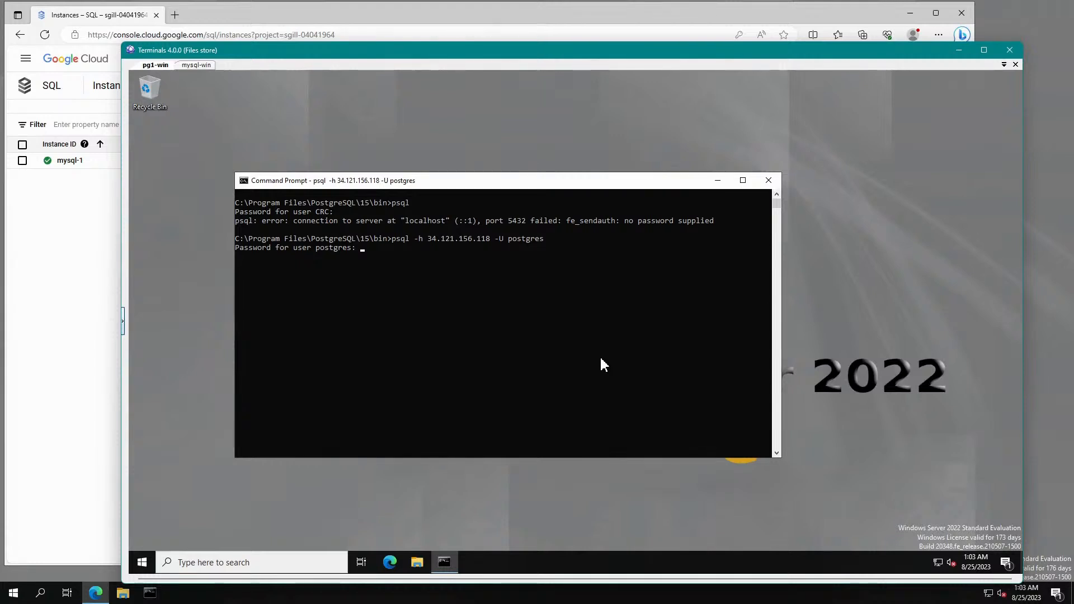
{"action": "key", "text": "Return"}
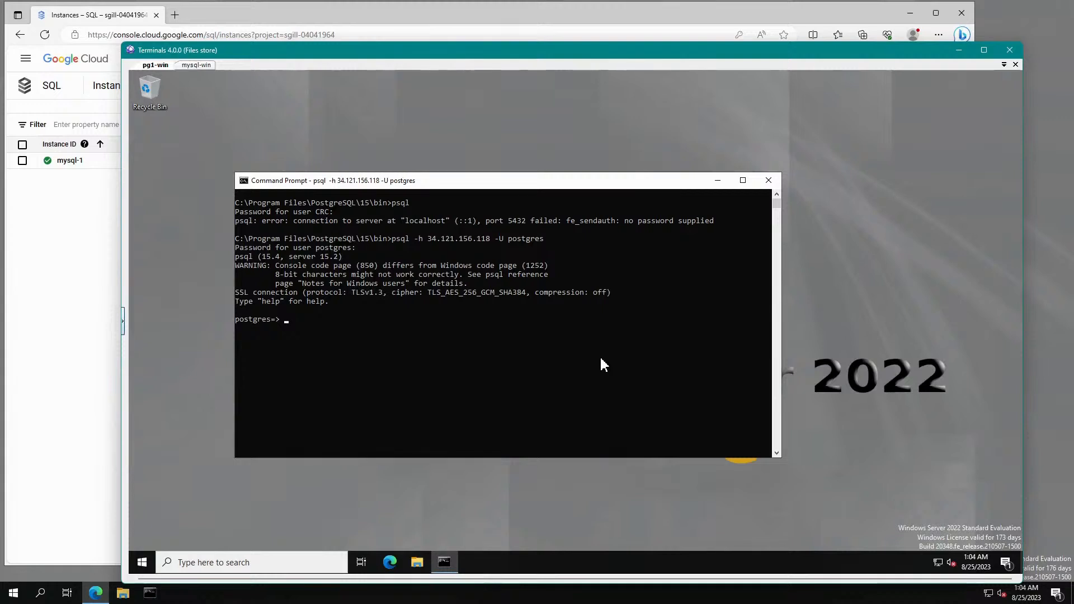
{"action": "type", "text": "\\l"}
{"action": "key", "text": "Return"}
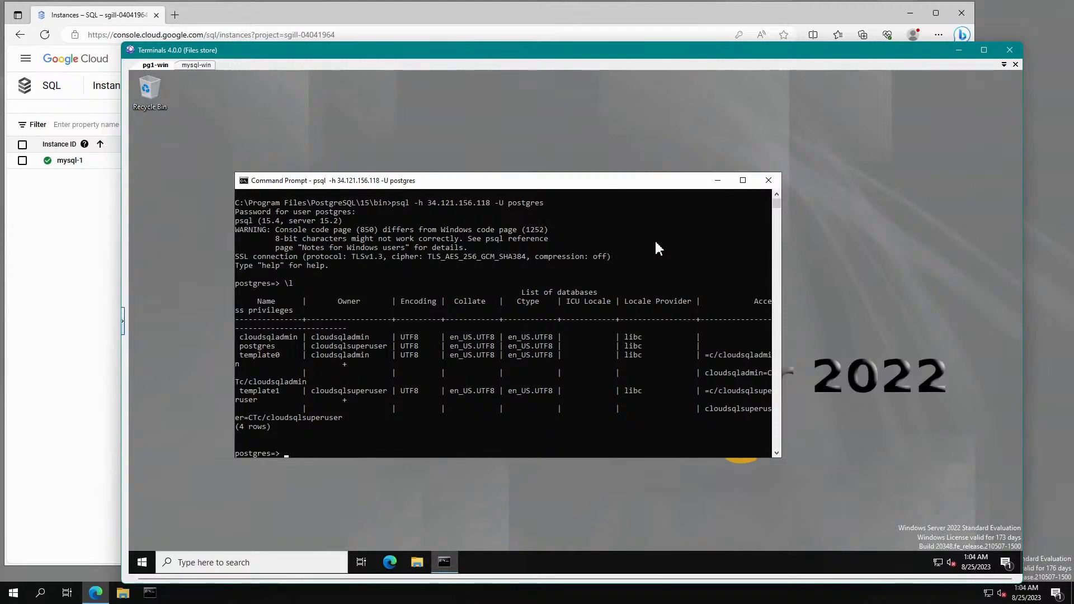
{"action": "type", "text": "\\"}
Delete the mysql-1 instance from the SQL list, confirming by typing 'mysql-1'.
{"action": "left_click", "coordinate": [960, 49]}
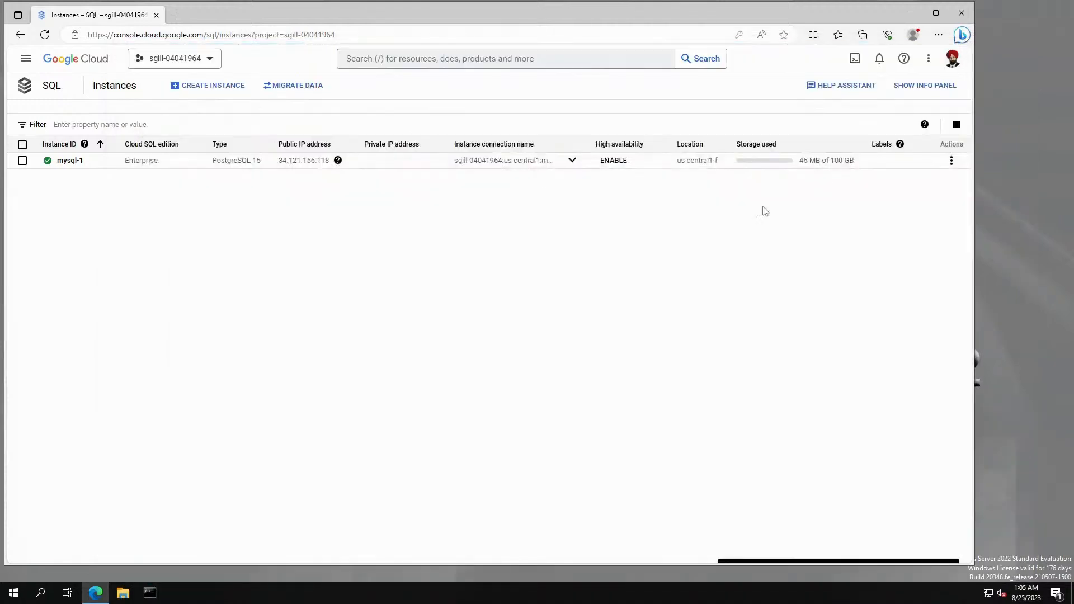
{"action": "left_click", "coordinate": [22, 161]}
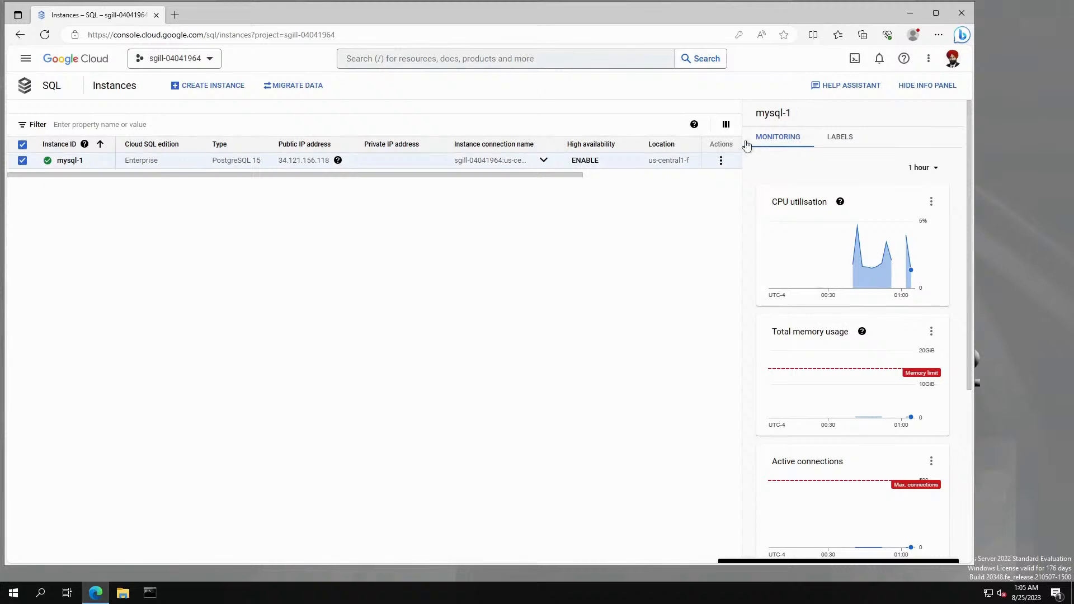
{"action": "left_click", "coordinate": [721, 161]}
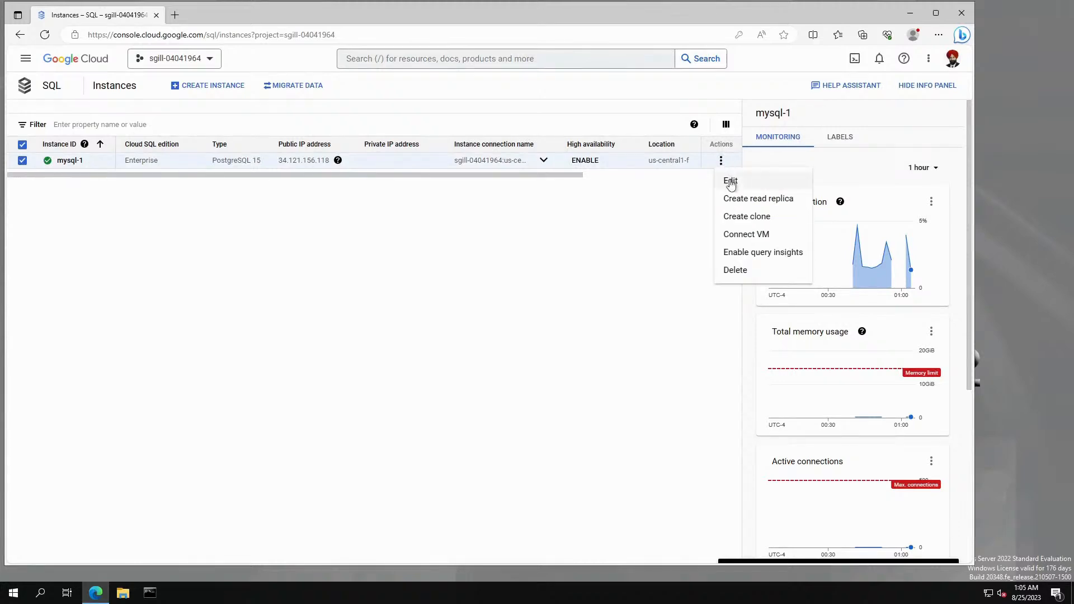
{"action": "left_click", "coordinate": [738, 271]}
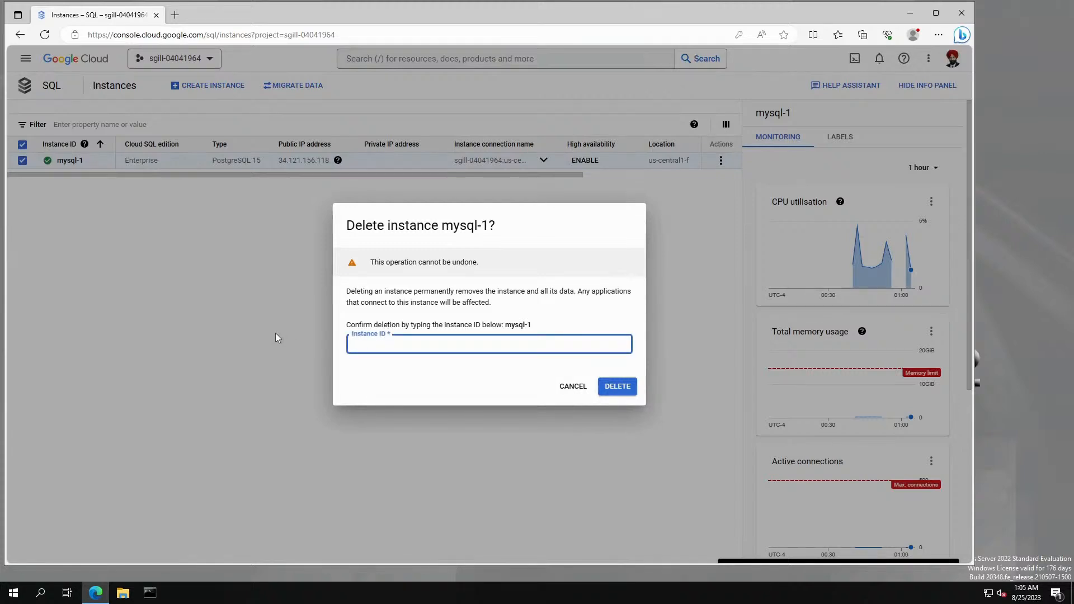
{"action": "type", "text": "mysql-1"}
{"action": "left_click", "coordinate": [616, 386]}
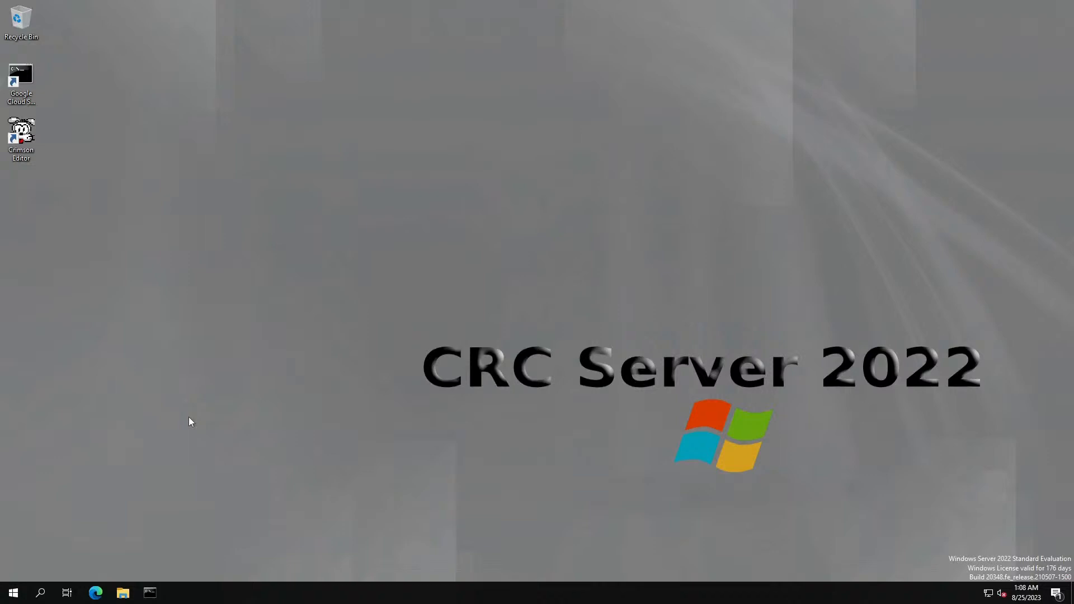
From Edge's GCloud bookmark, go to Cloud SQL and start a new SQL Server instance.
{"action": "left_click", "coordinate": [96, 592]}
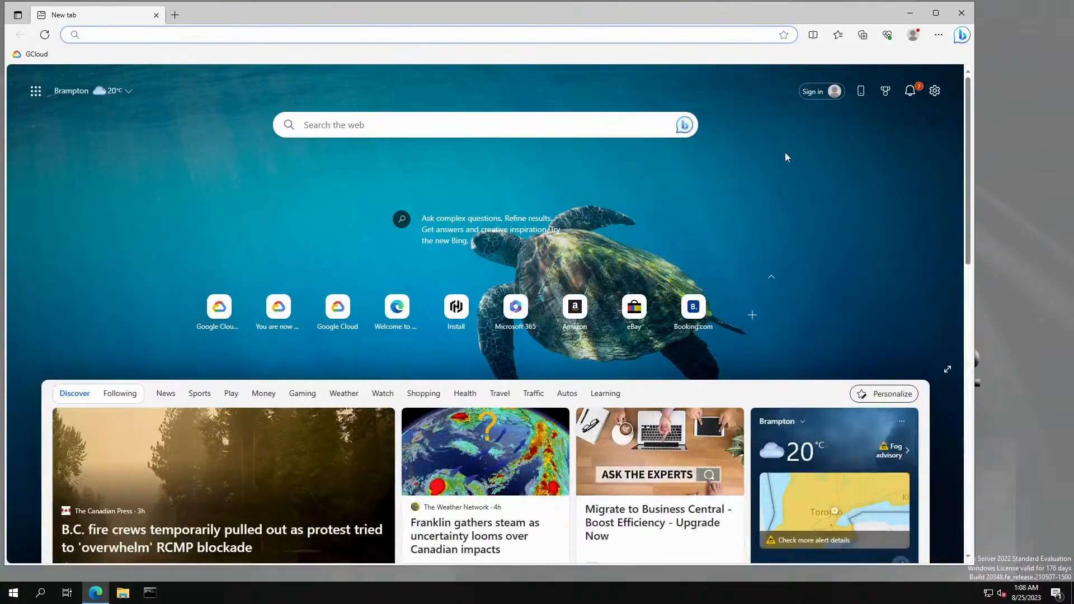
{"action": "left_click", "coordinate": [33, 55]}
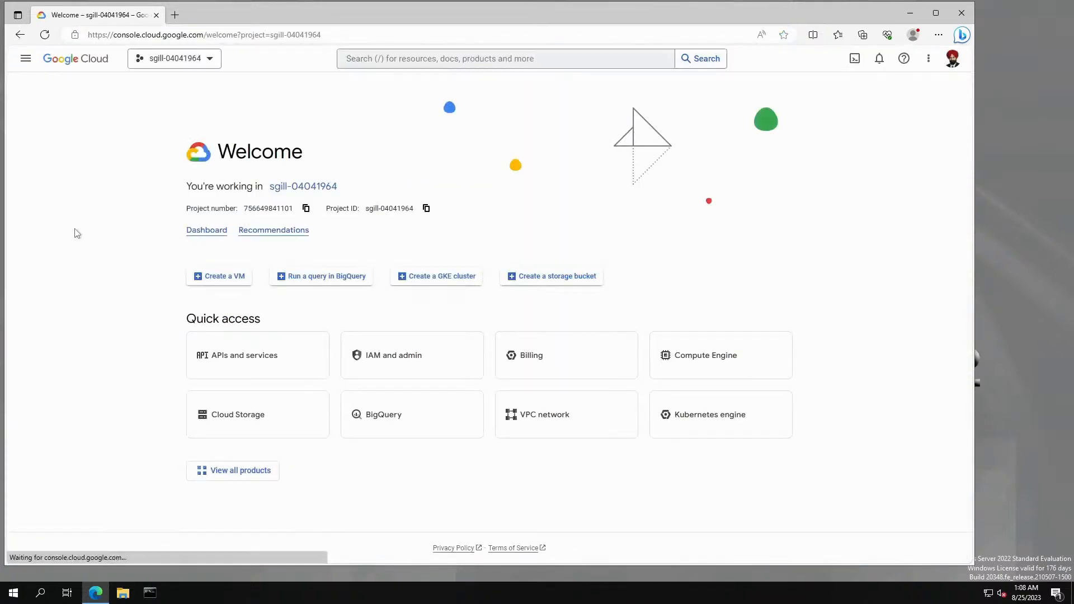
{"action": "left_click", "coordinate": [204, 230]}
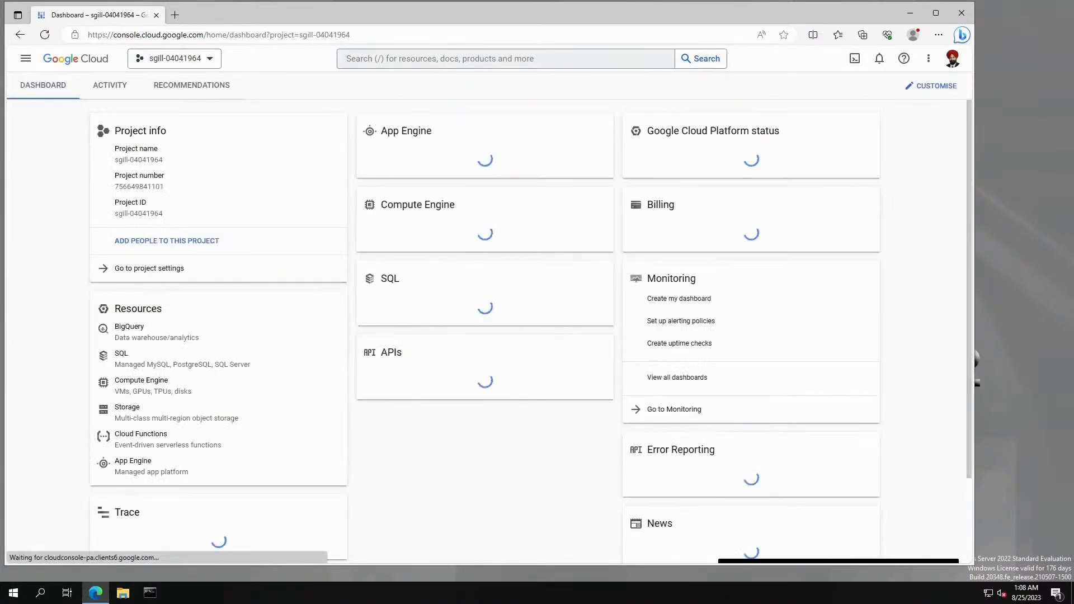
{"action": "left_click", "coordinate": [115, 353]}
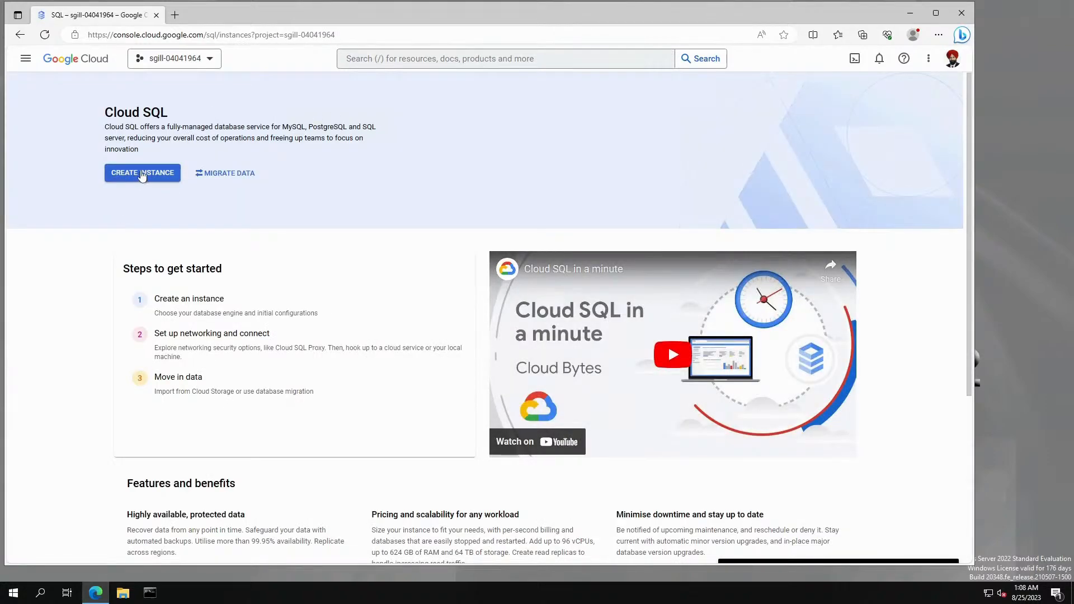
{"action": "left_click", "coordinate": [143, 173]}
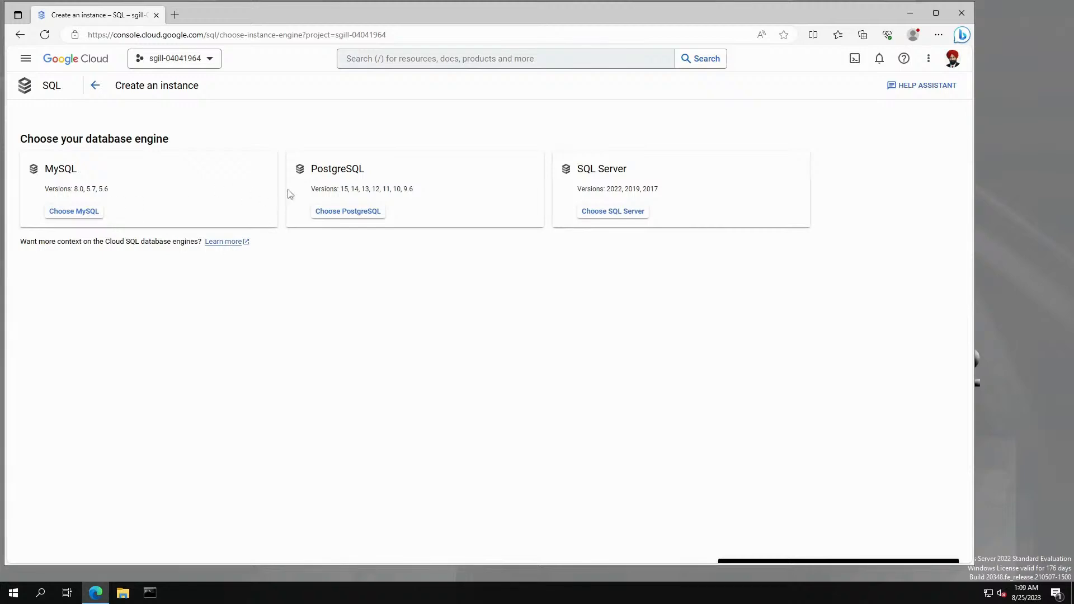
{"action": "left_click", "coordinate": [607, 211]}
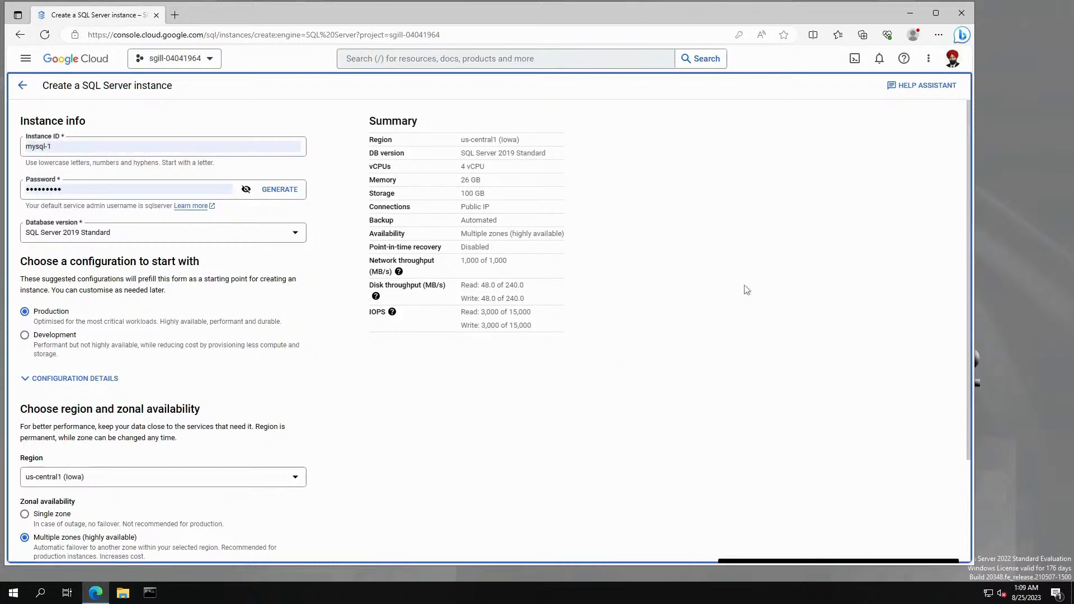
Replace the instance's prefilled password with a new one.
{"action": "left_click", "coordinate": [112, 147]}
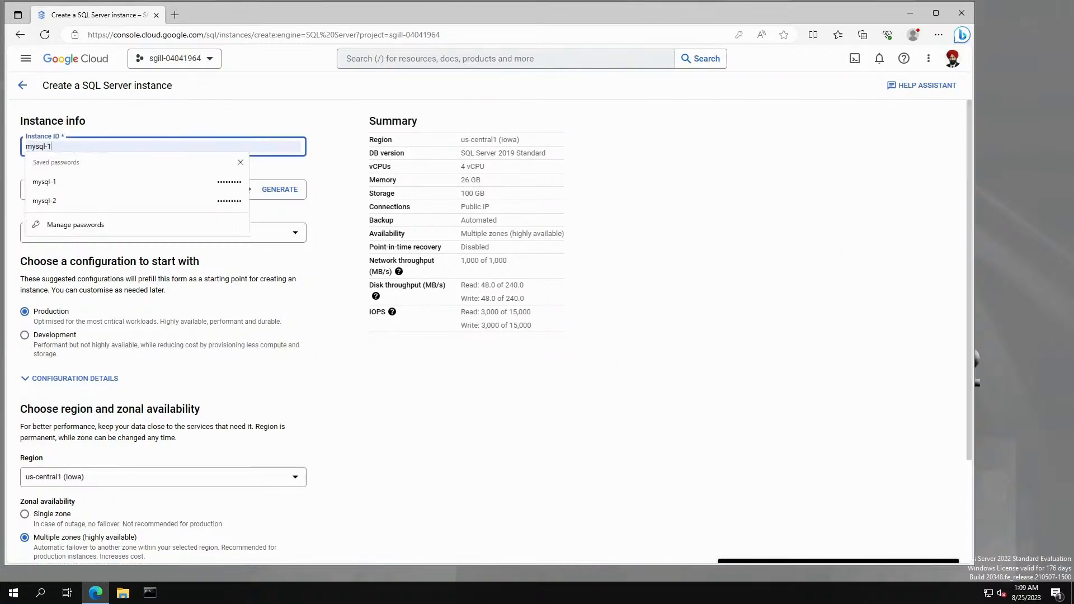
{"action": "left_click", "coordinate": [179, 115]}
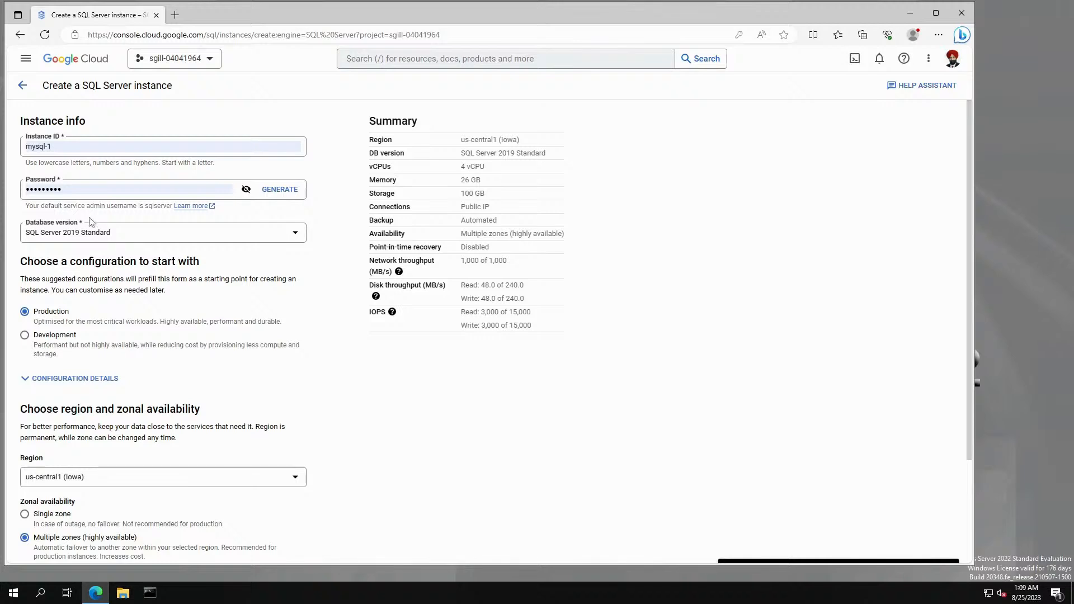
{"action": "double_click", "coordinate": [68, 190]}
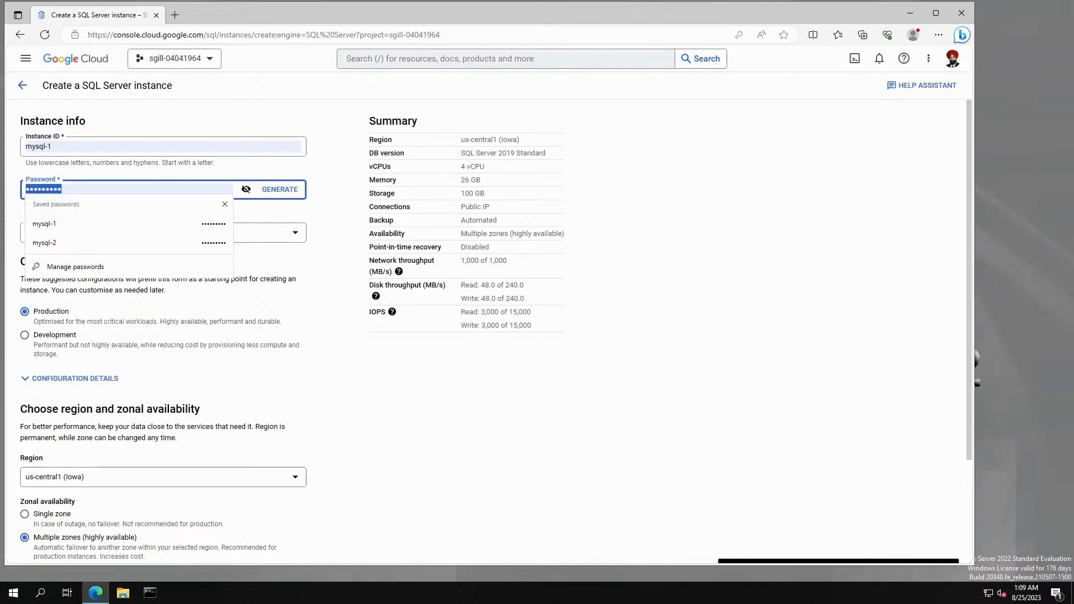
{"action": "type", "text": "••••"}
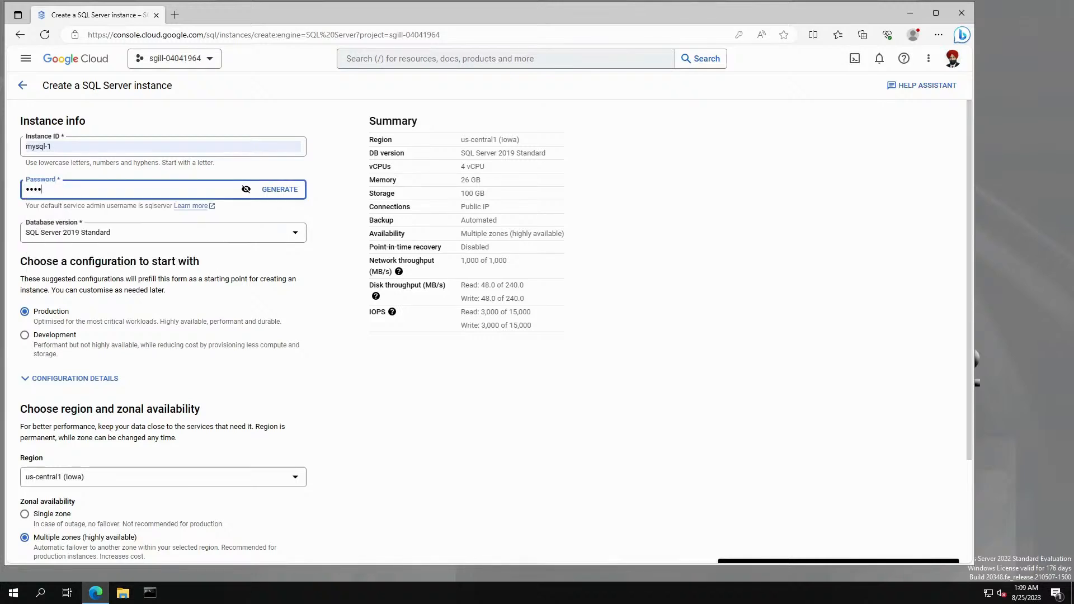
{"action": "type", "text": "••••"}
Choose SQL Server 2019 Express and the Development configuration preset.
{"action": "left_click", "coordinate": [296, 237]}
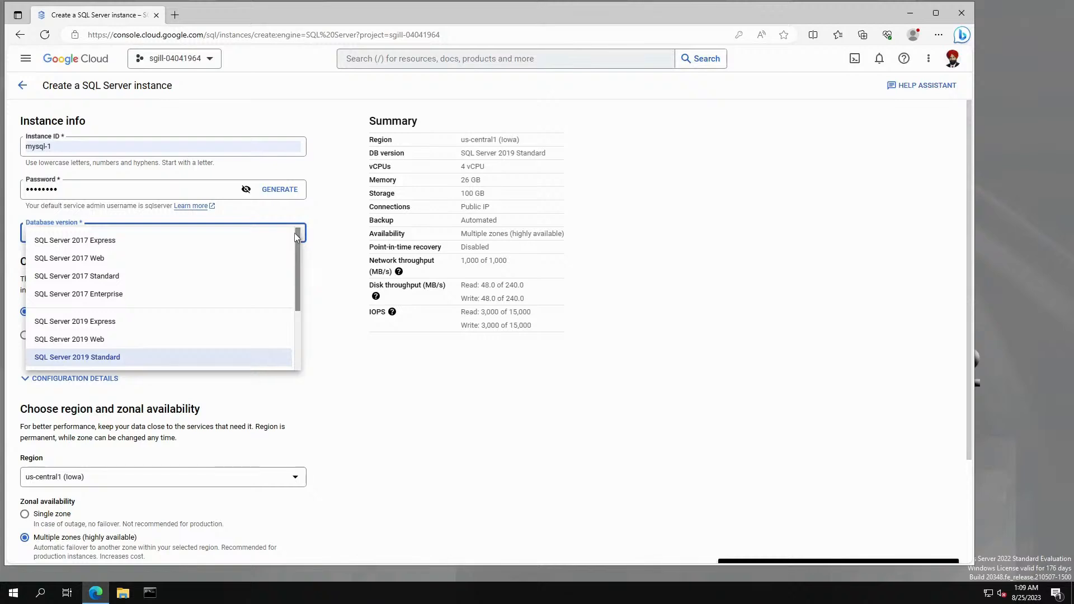
{"action": "left_click", "coordinate": [114, 323]}
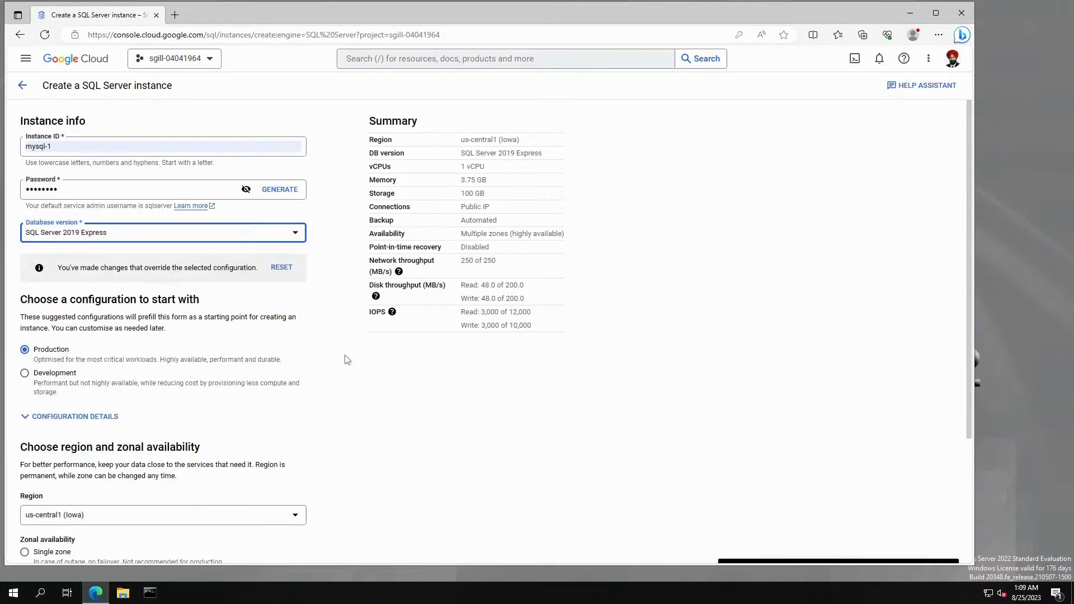
{"action": "left_click", "coordinate": [67, 373]}
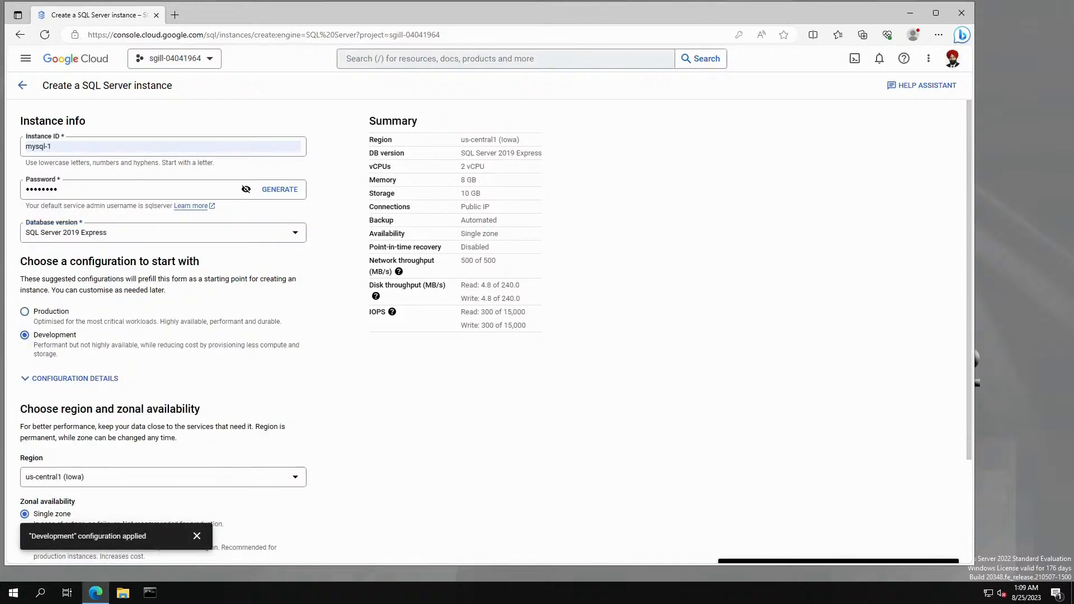
{"action": "scroll", "coordinate": [157, 316], "scroll_direction": "down", "scroll_amount": 2}
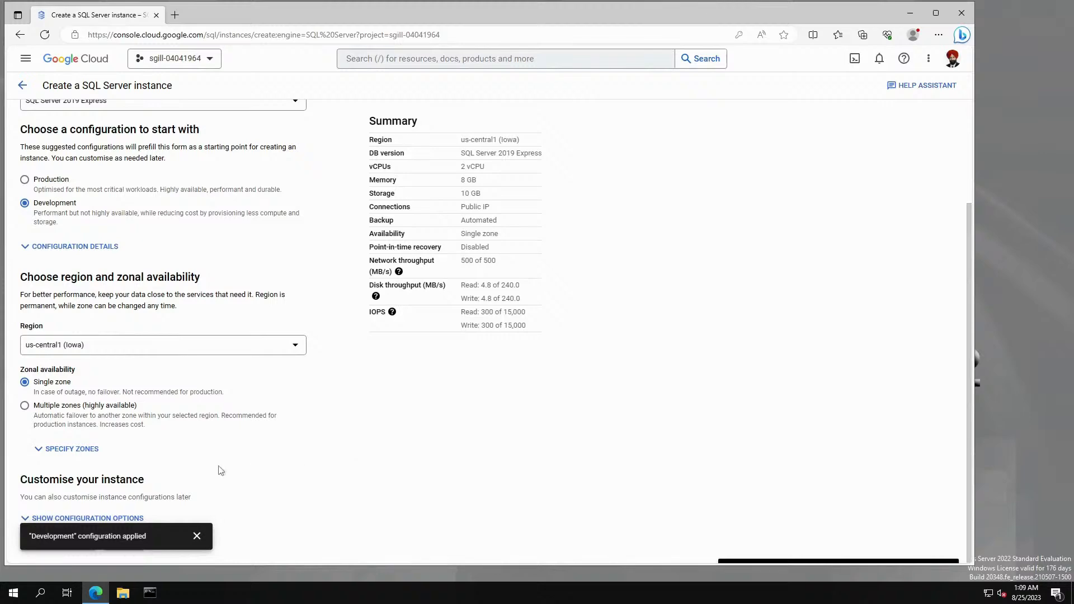
Under Data protection in the configuration options, turn off automated daily backups.
{"action": "left_click", "coordinate": [197, 536]}
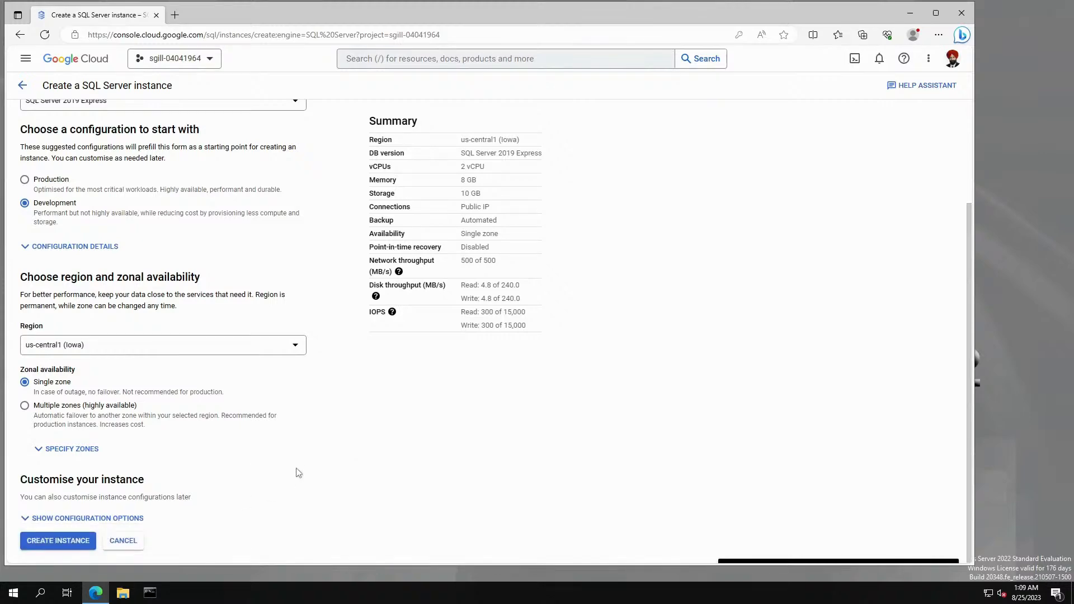
{"action": "left_click", "coordinate": [59, 519]}
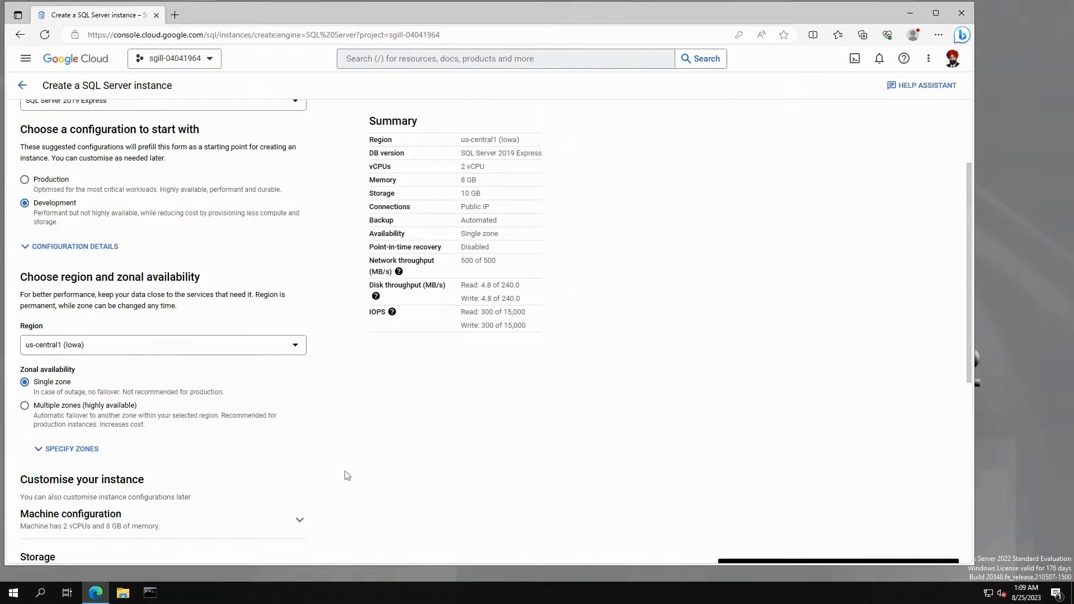
{"action": "scroll", "coordinate": [346, 478], "scroll_direction": "down", "scroll_amount": 5}
{"action": "left_click", "coordinate": [99, 367]}
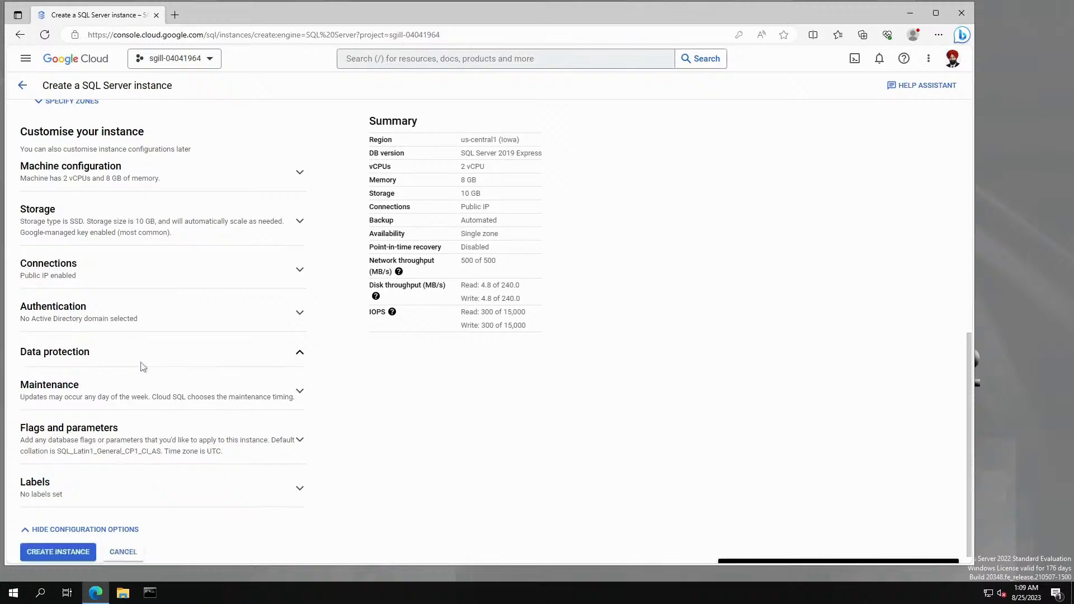
{"action": "left_click", "coordinate": [25, 418]}
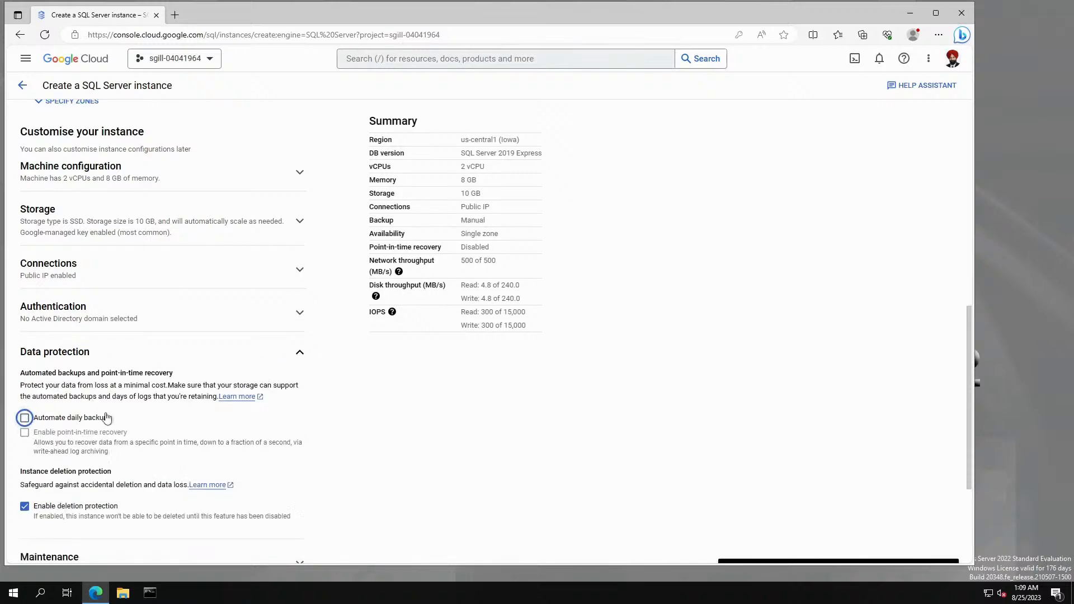
Review Connections for public IP and Maintenance settings, leaving the window at Any.
{"action": "scroll", "coordinate": [178, 502], "scroll_direction": "down", "scroll_amount": 1}
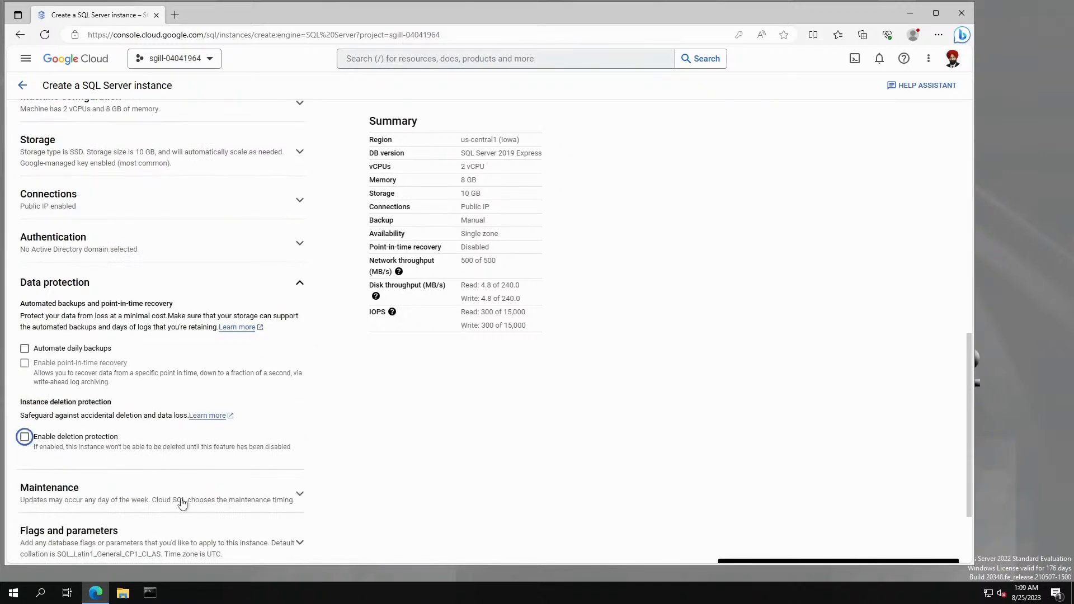
{"action": "scroll", "coordinate": [190, 392], "scroll_direction": "up", "scroll_amount": 2}
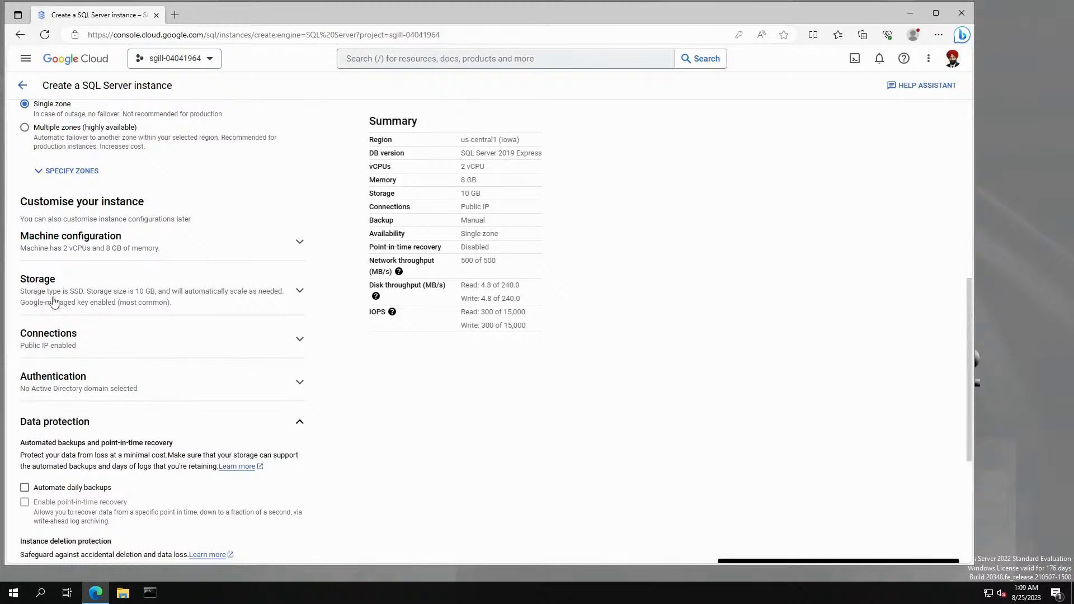
{"action": "left_click", "coordinate": [63, 339]}
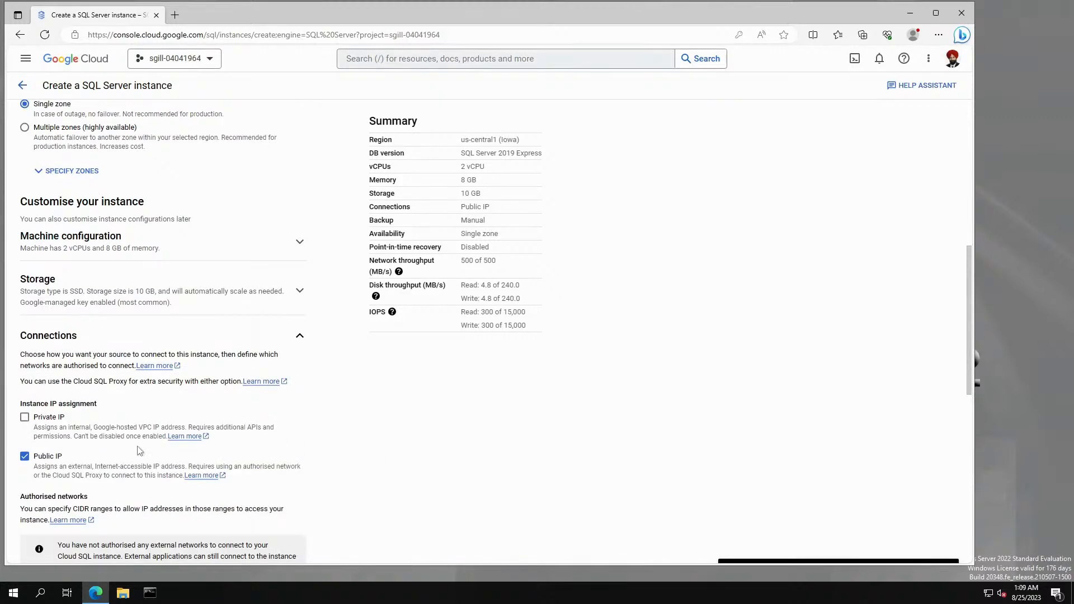
{"action": "scroll", "coordinate": [372, 475], "scroll_direction": "down", "scroll_amount": 1}
{"action": "scroll", "coordinate": [377, 478], "scroll_direction": "down", "scroll_amount": 1}
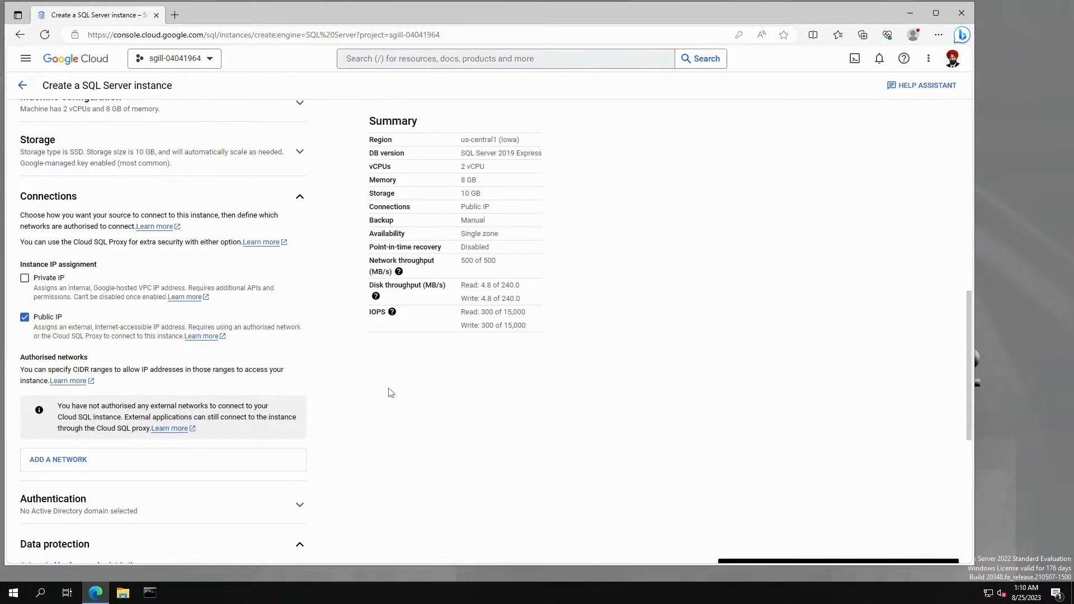
{"action": "scroll", "coordinate": [496, 395], "scroll_direction": "down", "scroll_amount": 3}
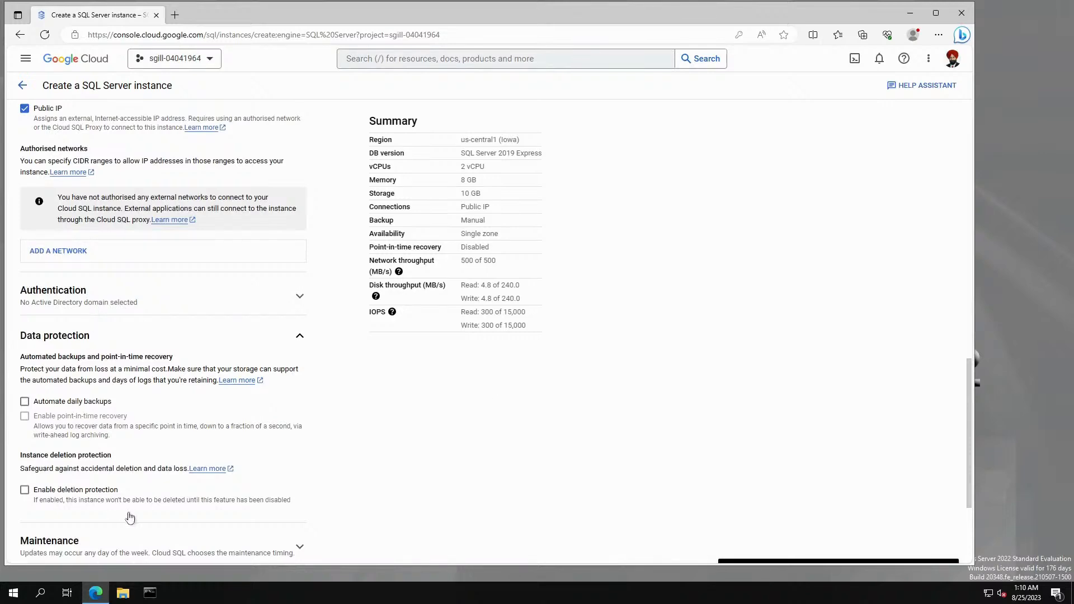
{"action": "scroll", "coordinate": [130, 517], "scroll_direction": "down", "scroll_amount": 3}
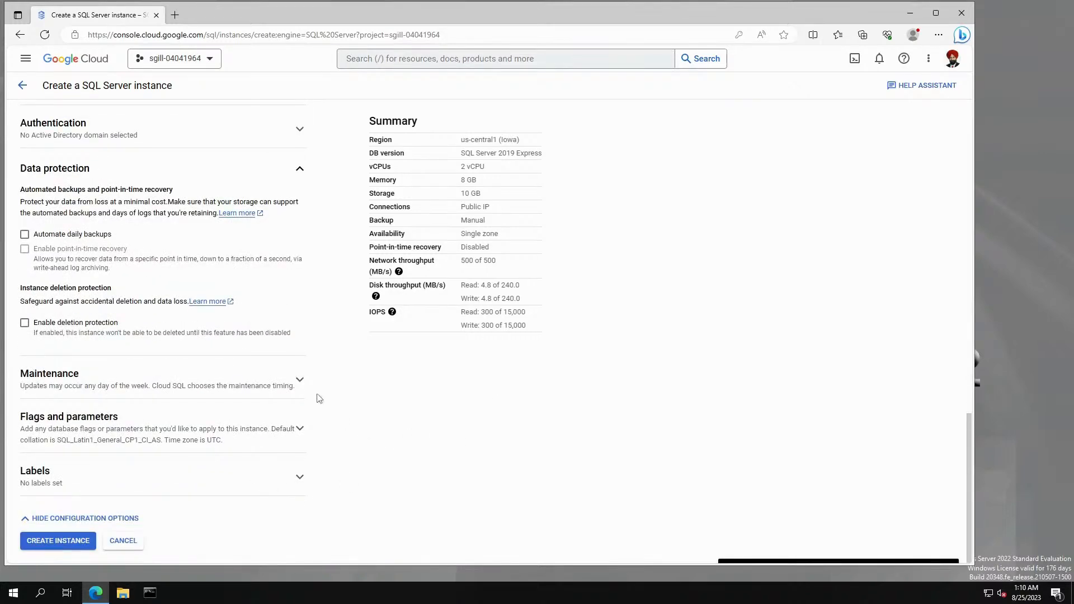
{"action": "left_click", "coordinate": [300, 381]}
{"action": "scroll", "coordinate": [411, 459], "scroll_direction": "down", "scroll_amount": 2}
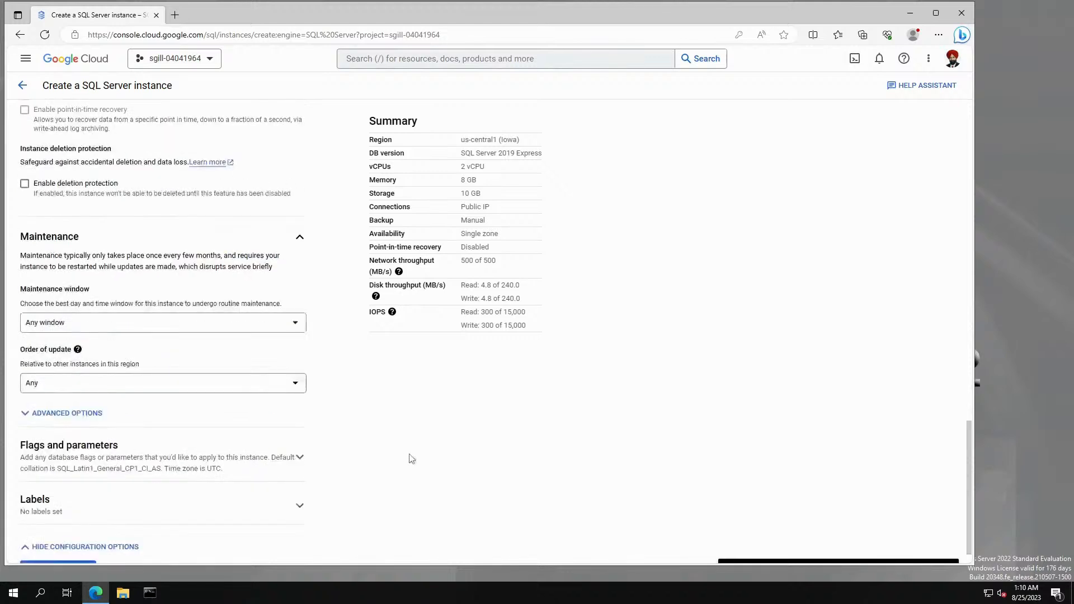
{"action": "scroll", "coordinate": [412, 459], "scroll_direction": "down", "scroll_amount": 1}
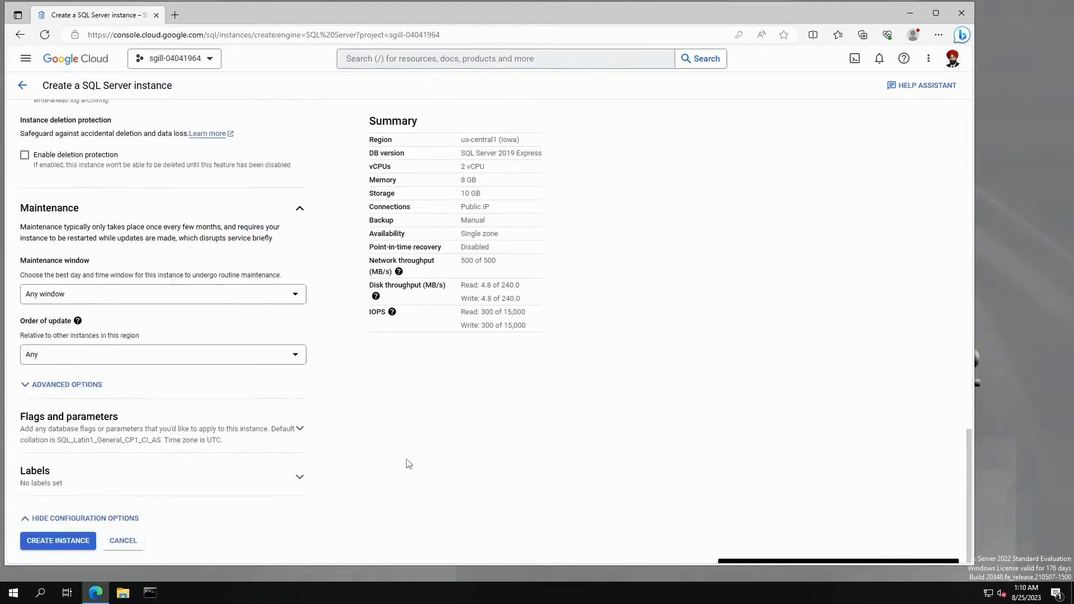
Create the mysql-1 instance and, once ready, view its Connections showing public IP 34.122.167.178.
{"action": "left_click", "coordinate": [53, 542]}
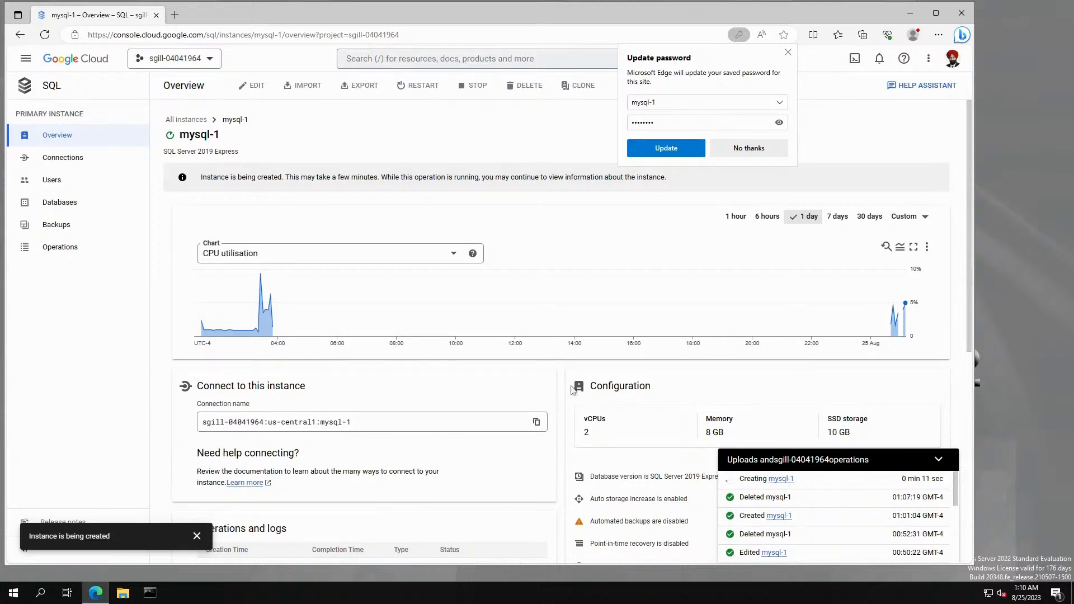
{"action": "left_click", "coordinate": [788, 52]}
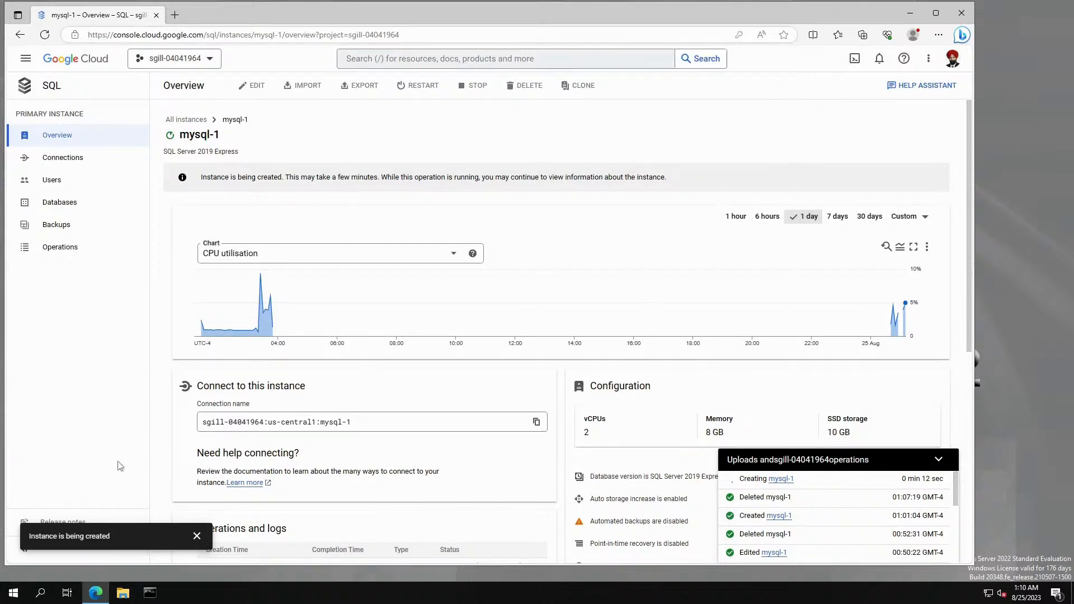
{"action": "left_click", "coordinate": [196, 536]}
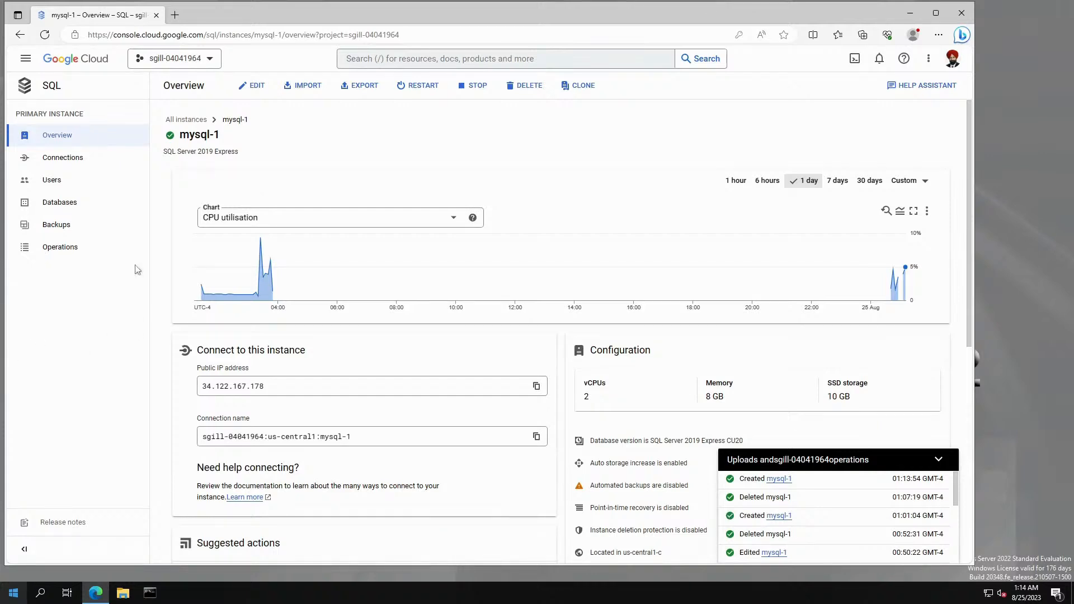
{"action": "left_click", "coordinate": [77, 162]}
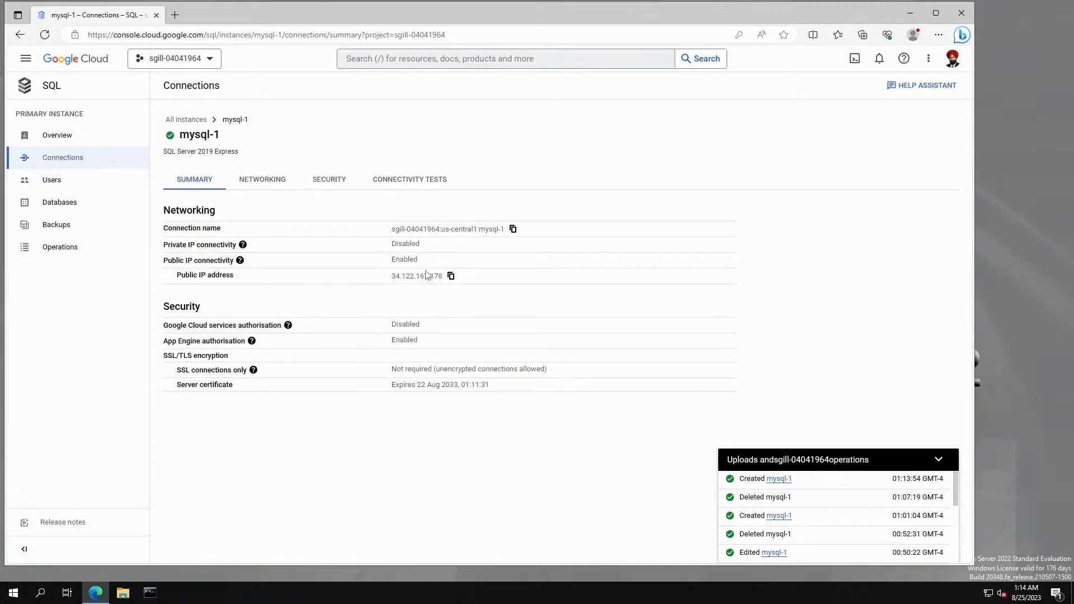
Copy the public IP 34.122.167.178 and drag Crimson Editor's work notes over the browser.
{"action": "left_click", "coordinate": [450, 277]}
{"action": "left_click_drag", "start_coordinate": [0, 118], "coordinate": [518, 52]}
Append 'GCP SQL Server' to line 90 of the notes and paste 34.122.167.178 beneath it.
{"action": "left_click", "coordinate": [620, 456]}
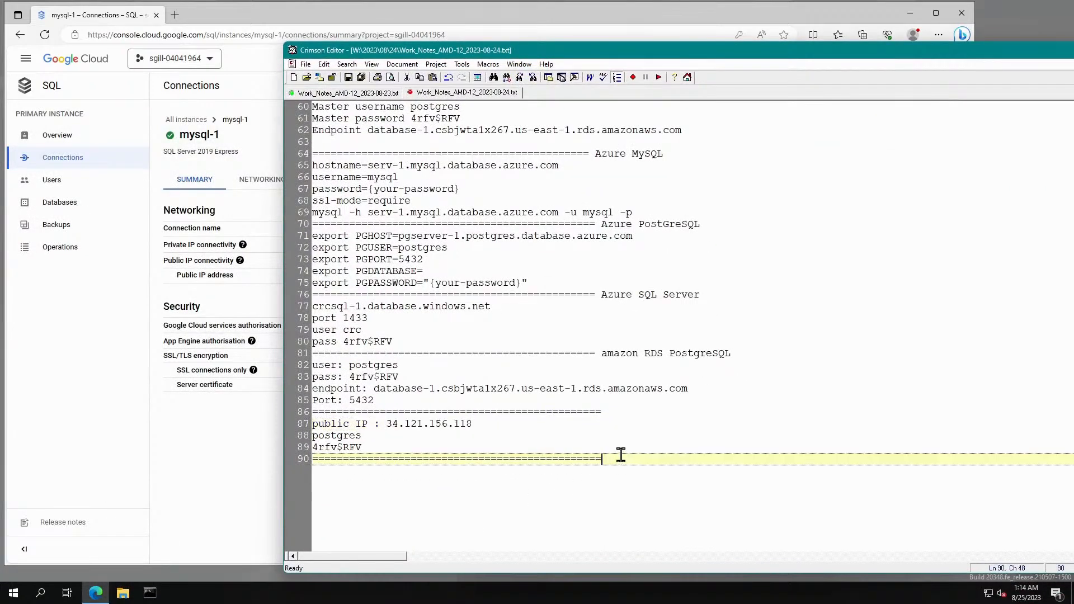
{"action": "key", "text": "Return"}
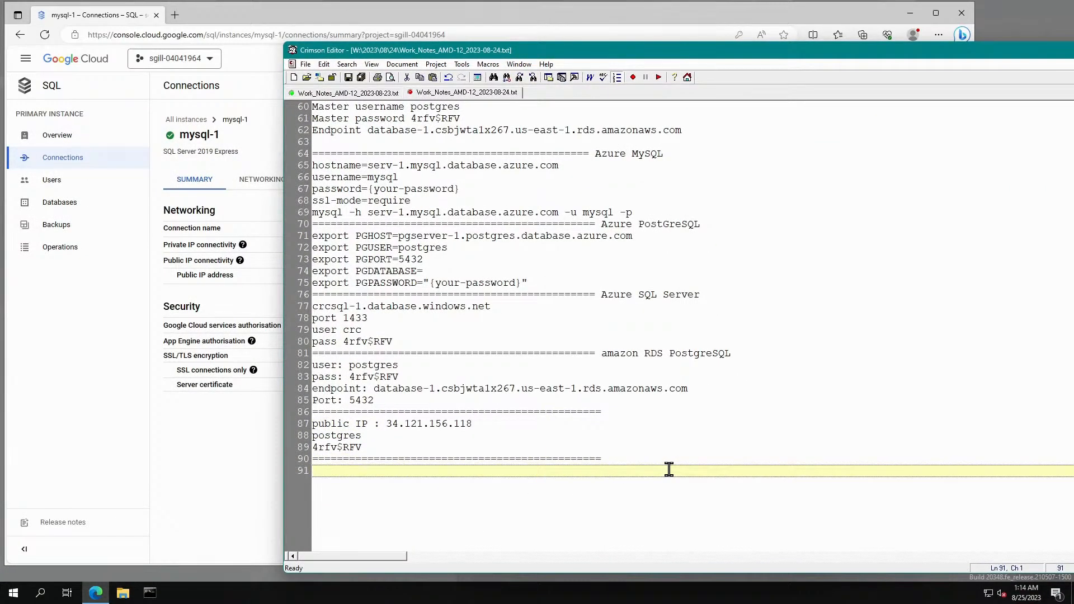
{"action": "key", "text": "Left"}
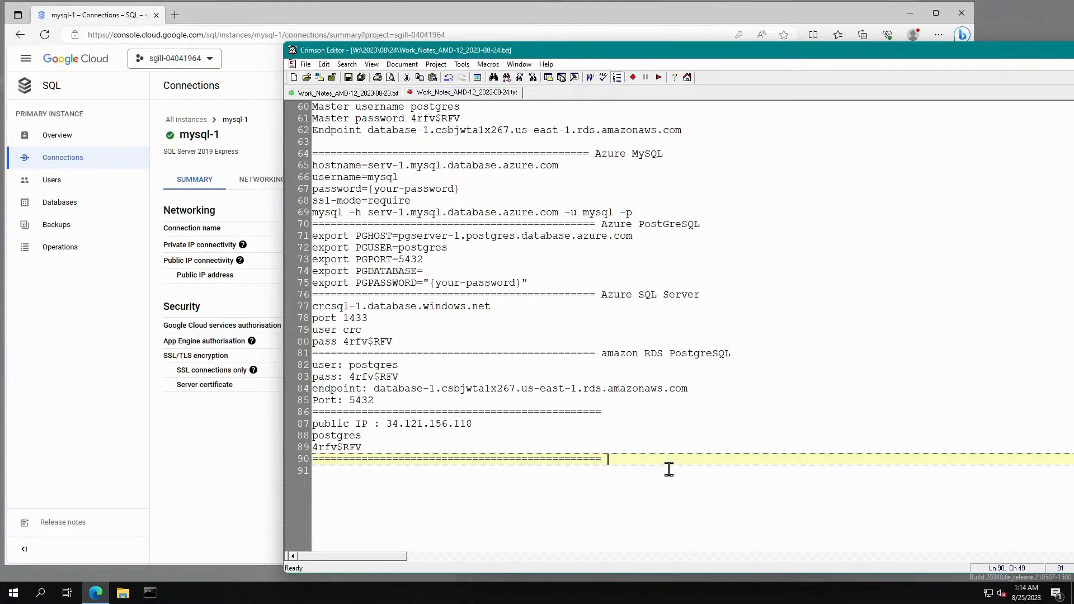
{"action": "type", "text": "GCP SQL Server"}
{"action": "key", "text": "Return"}
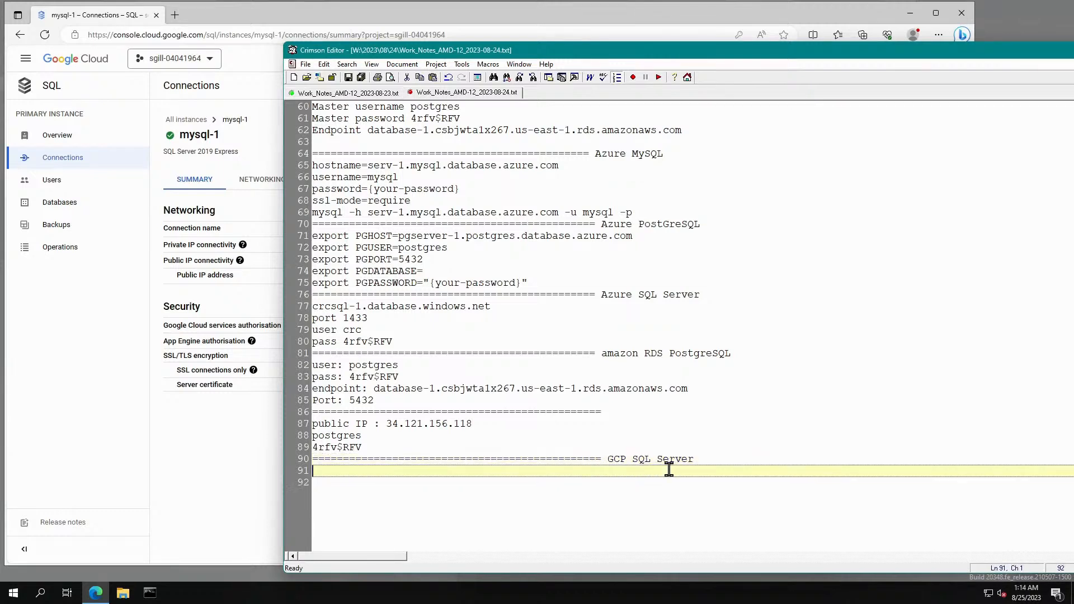
{"action": "key", "text": "ctrl+v"}
{"action": "key", "text": "Return"}
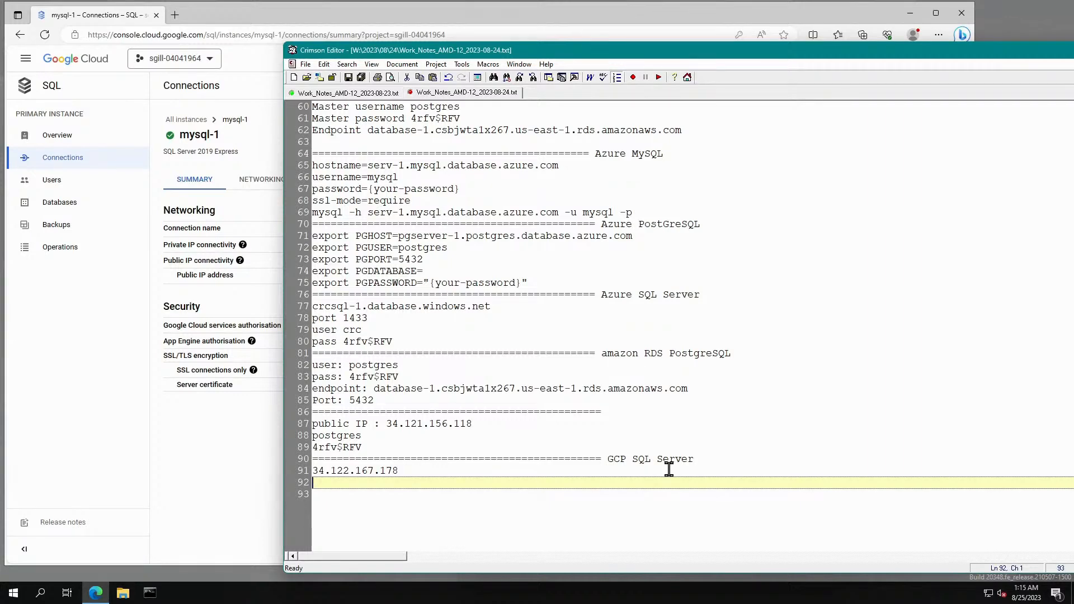
{"action": "scroll", "coordinate": [669, 469], "scroll_direction": "up", "scroll_amount": 1}
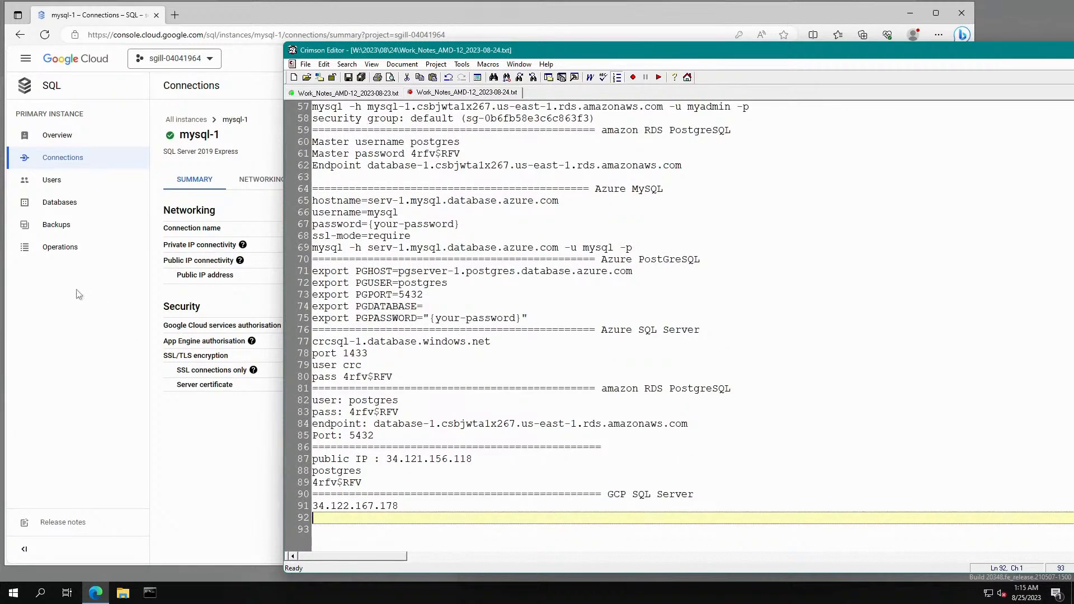
{"action": "left_click", "coordinate": [83, 304]}
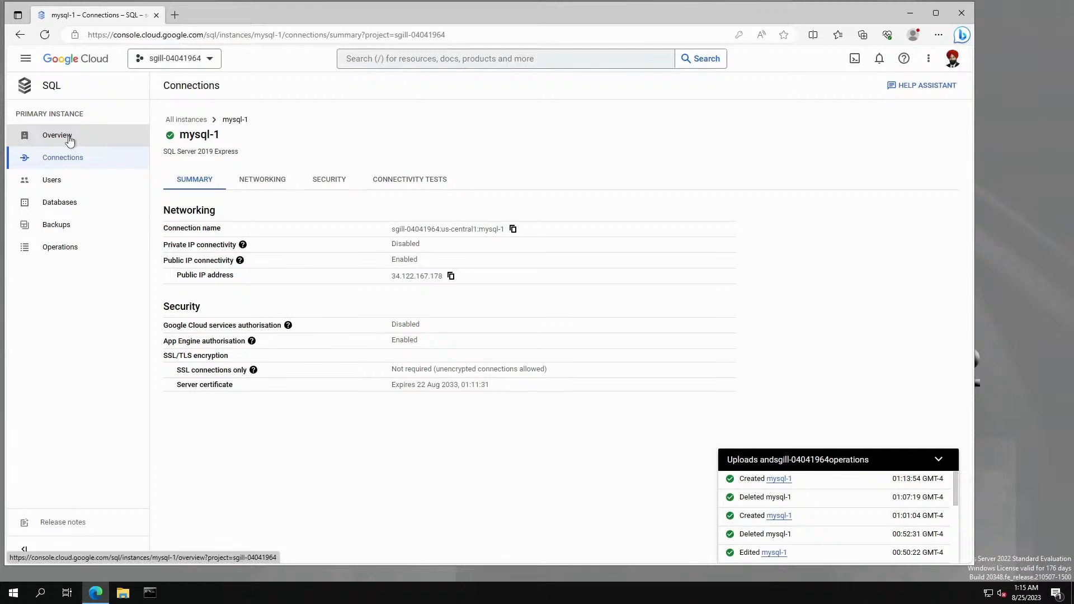
Switch from the Cloud Console browser to the Terminals remote-desktop window.
{"action": "left_click", "coordinate": [54, 180]}
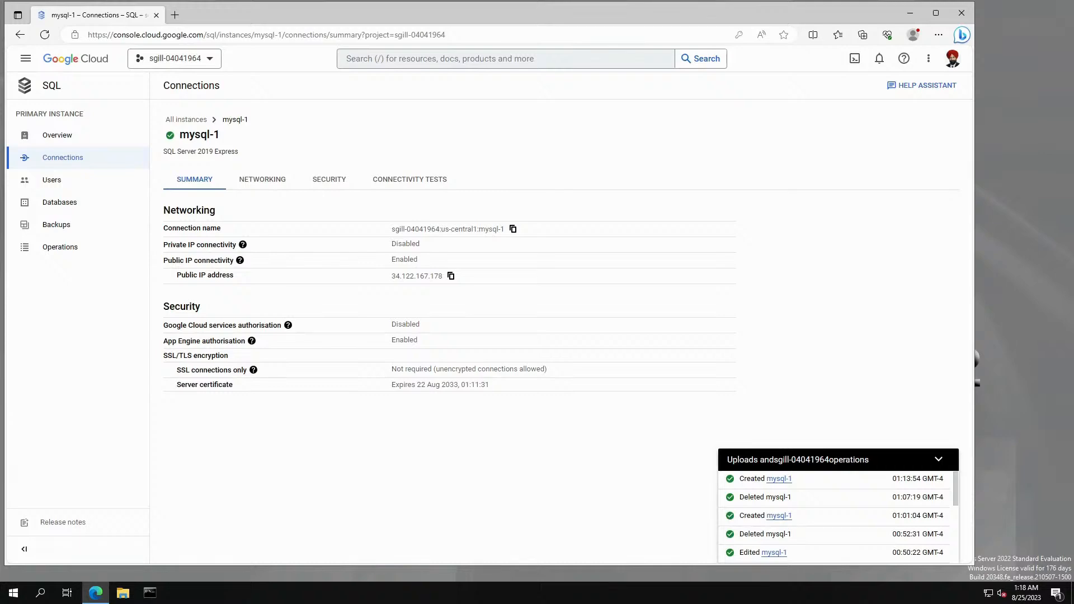
{"action": "key", "text": "alt+Tab"}
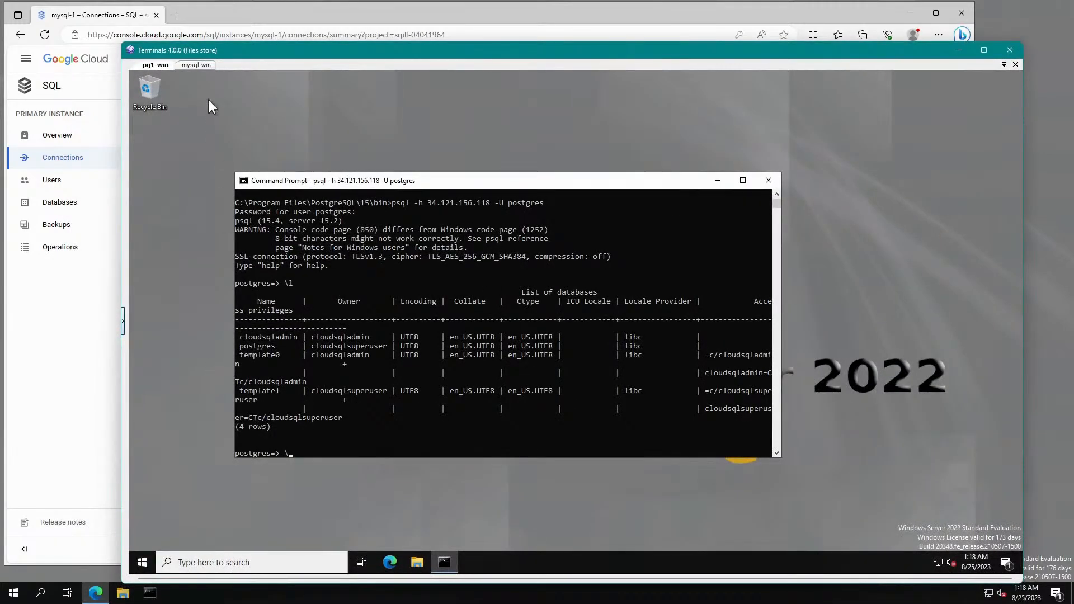
Open a Terminals remote session to the sql-win server from the saved connections.
{"action": "left_click", "coordinate": [204, 66]}
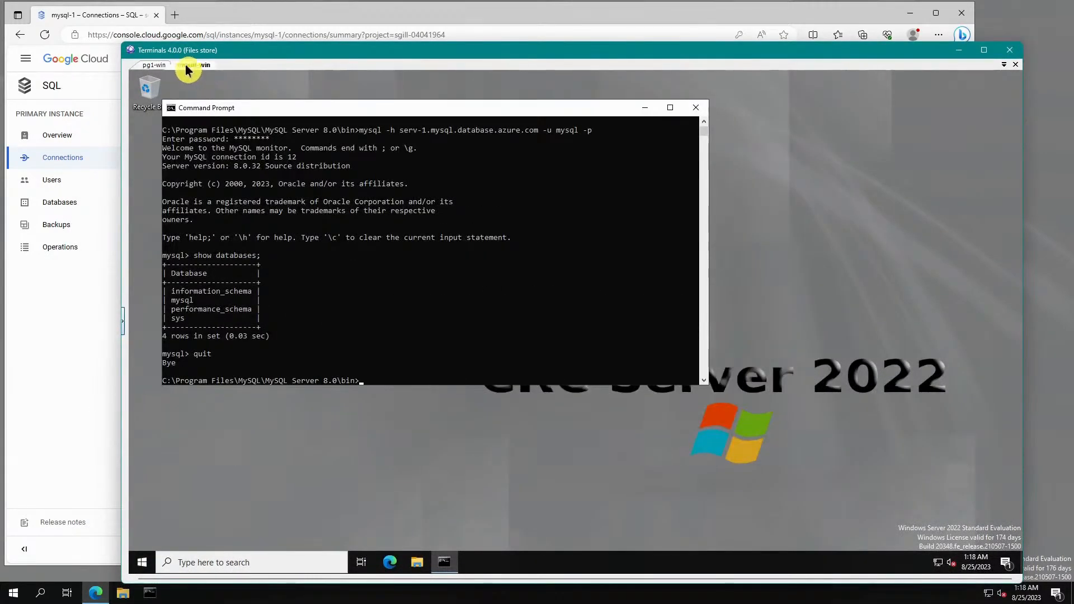
{"action": "right_click", "coordinate": [220, 65]}
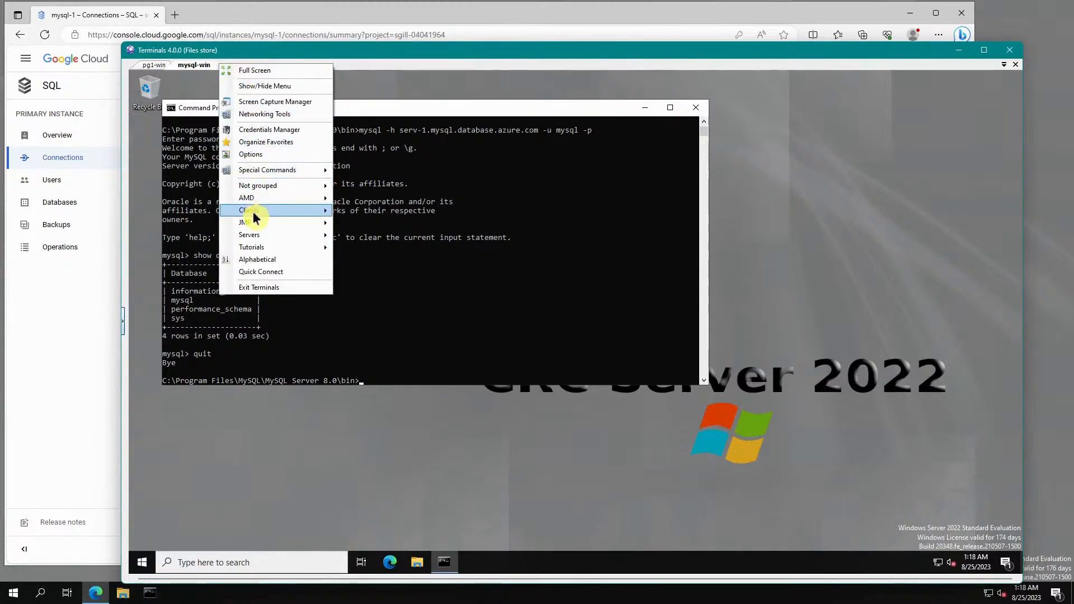
{"action": "mouse_move", "coordinate": [256, 249]}
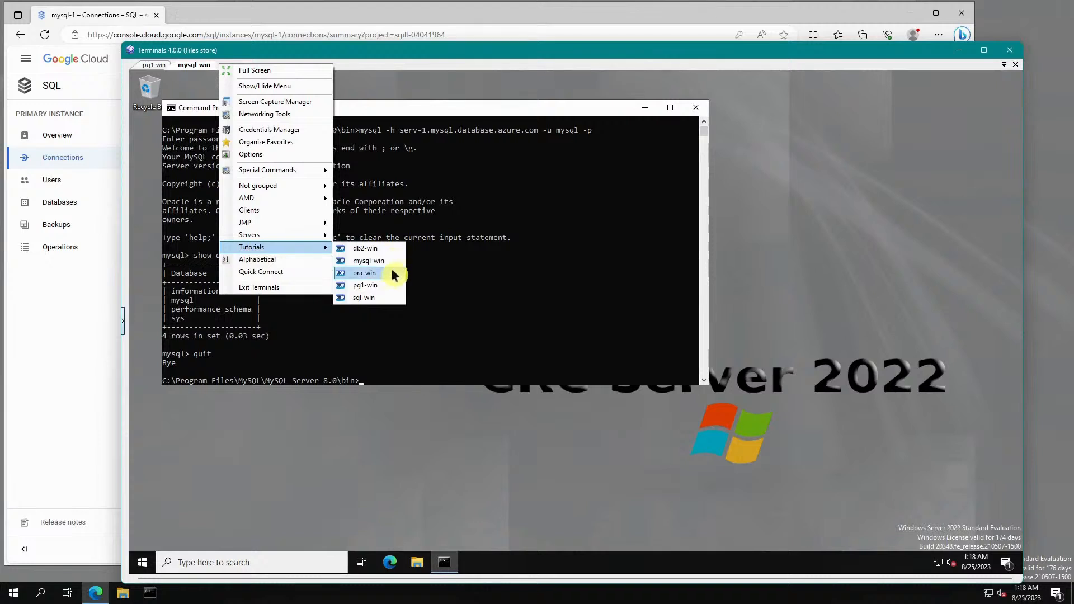
{"action": "left_click", "coordinate": [368, 299]}
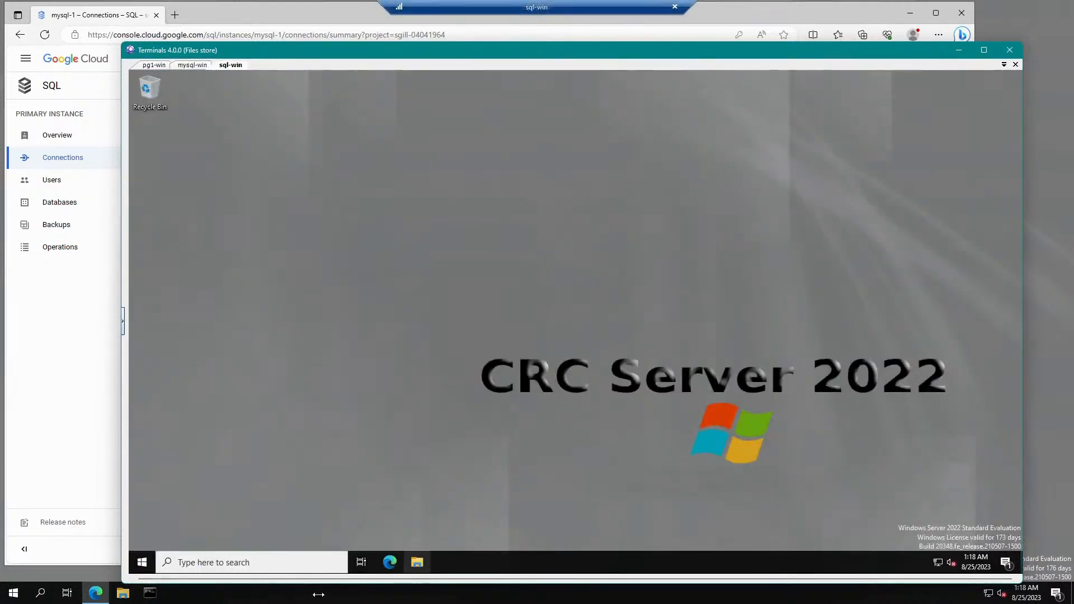
Launch Command Prompt on sql-win, try then cancel sqlcmd, and start typing 'sqlcmd -S'.
{"action": "left_click", "coordinate": [143, 561]}
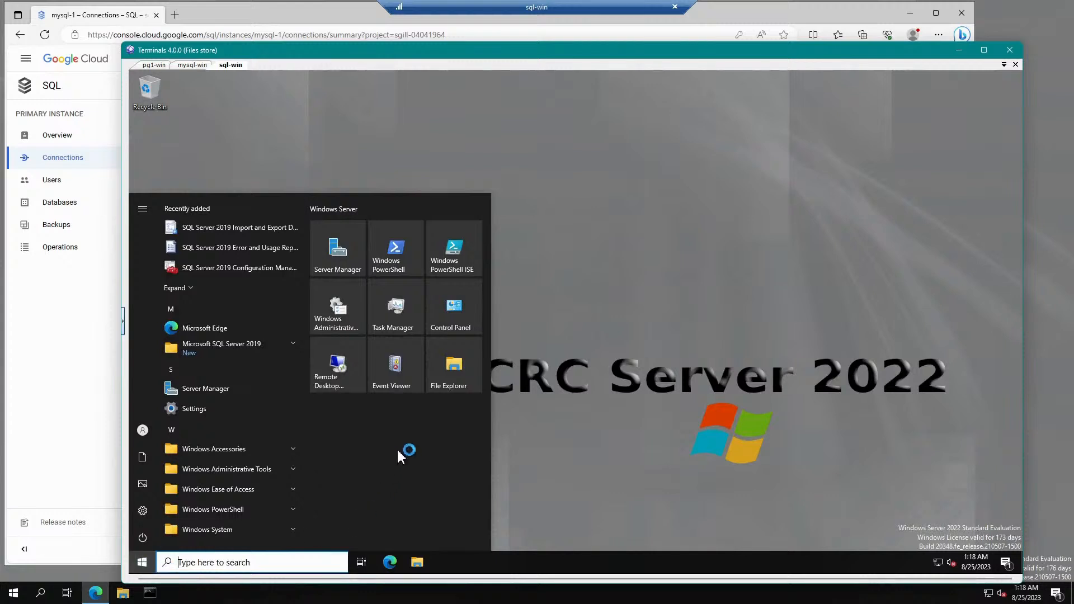
{"action": "left_click", "coordinate": [290, 563]}
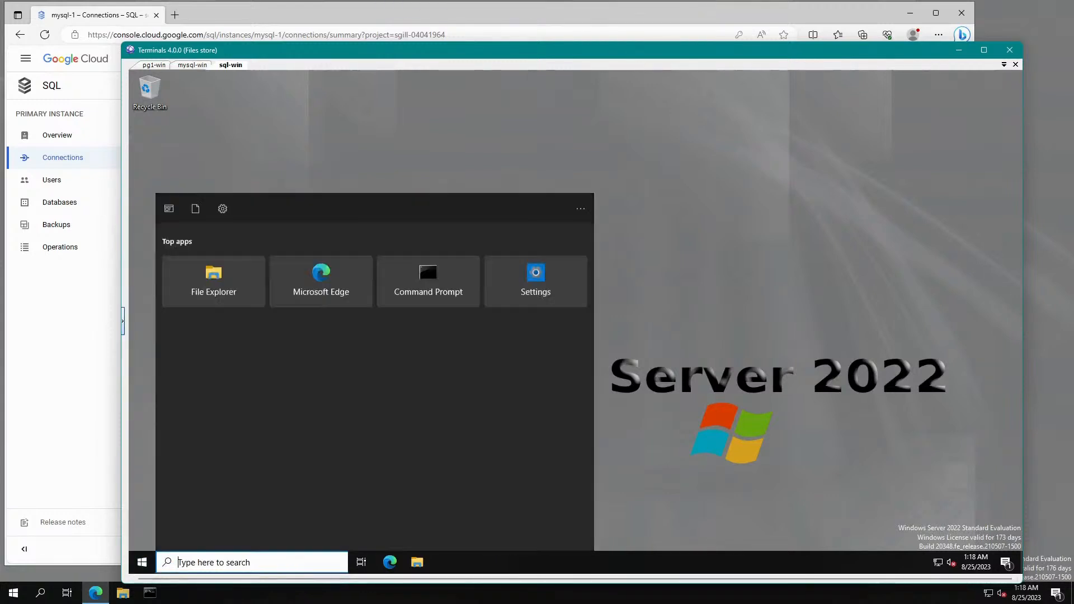
{"action": "left_click", "coordinate": [436, 294]}
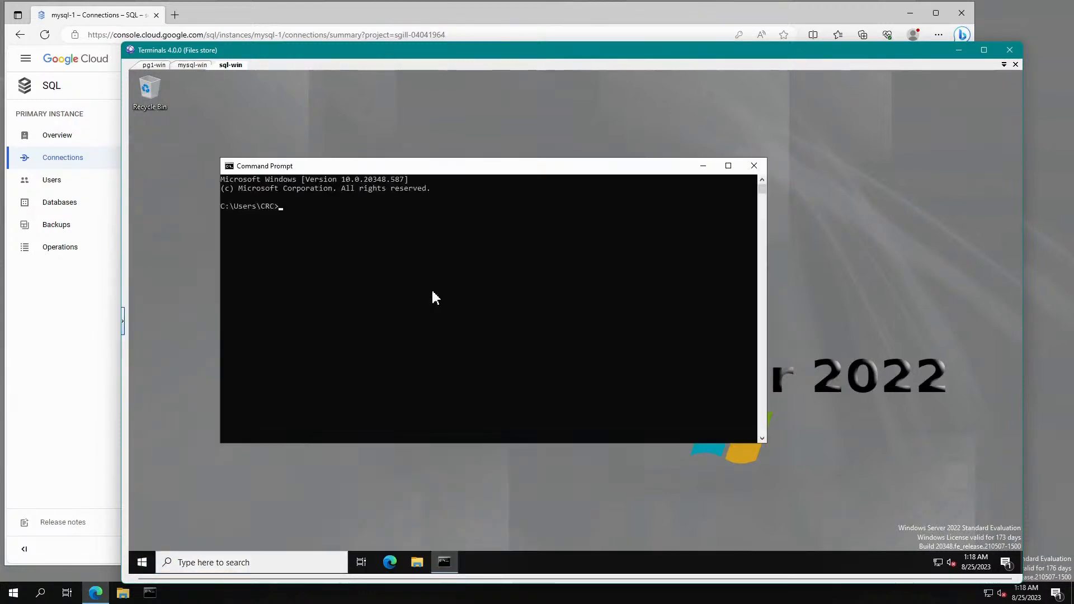
{"action": "type", "text": "sqlcmd"}
{"action": "key", "text": "Return"}
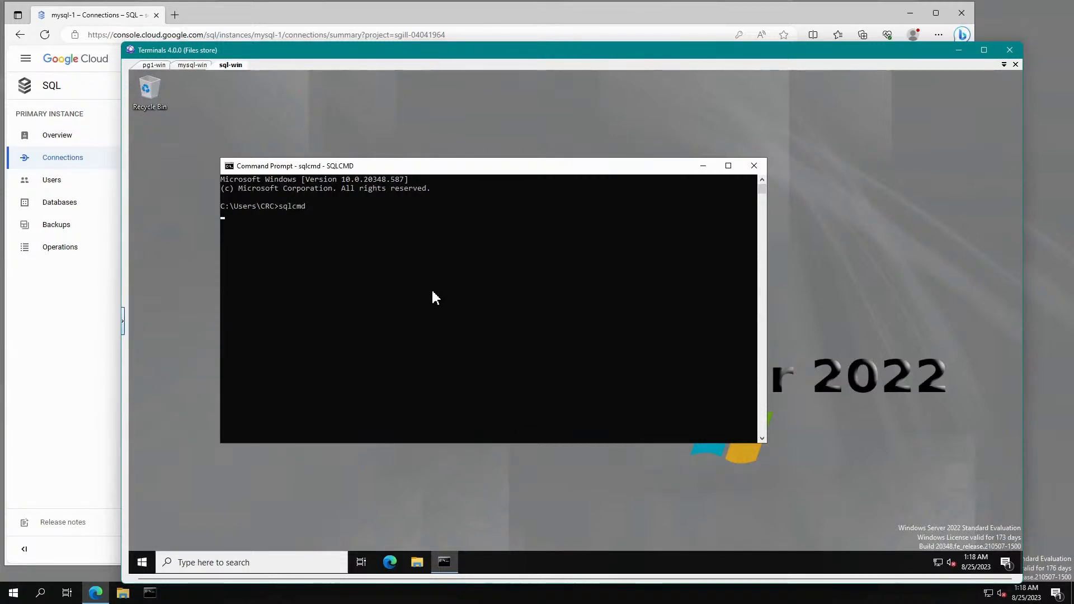
{"action": "key", "text": "ctrl+c"}
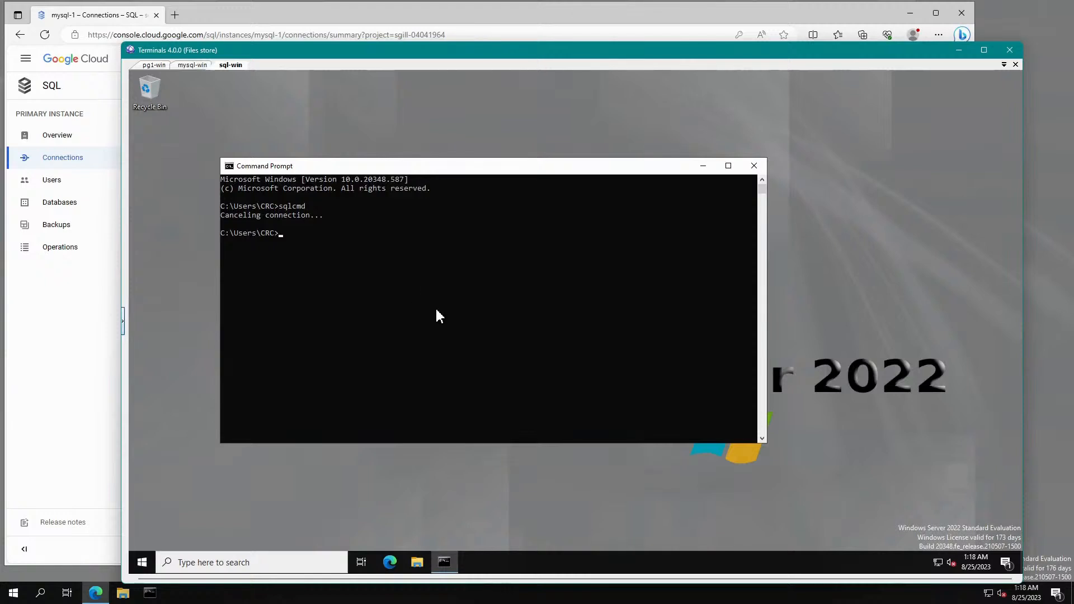
{"action": "type", "text": "sq"}
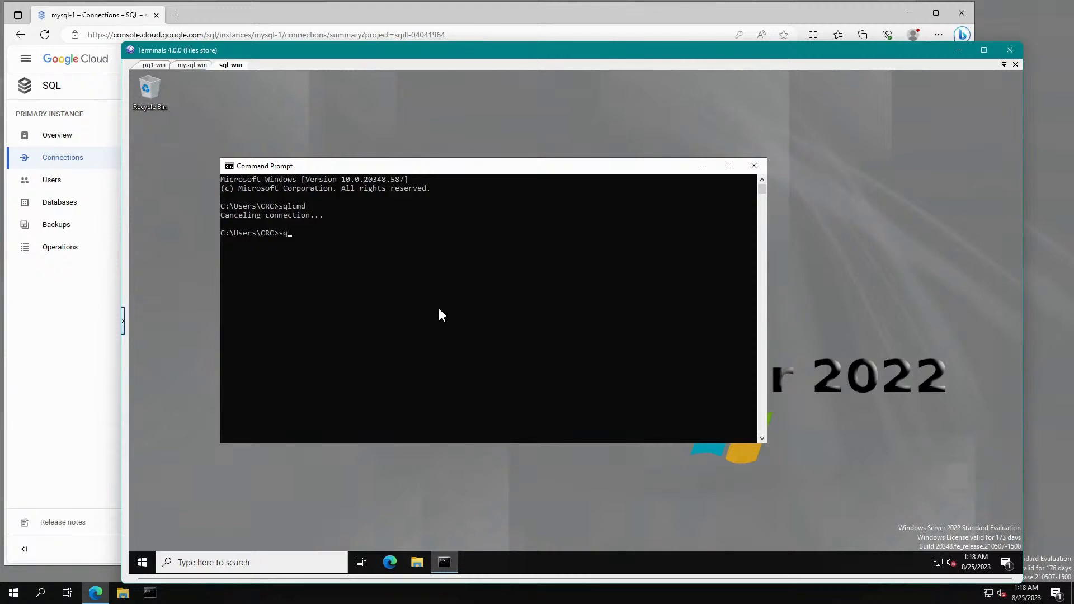
{"action": "type", "text": "lcmd -S"}
{"action": "key", "text": "alt+Tab"}
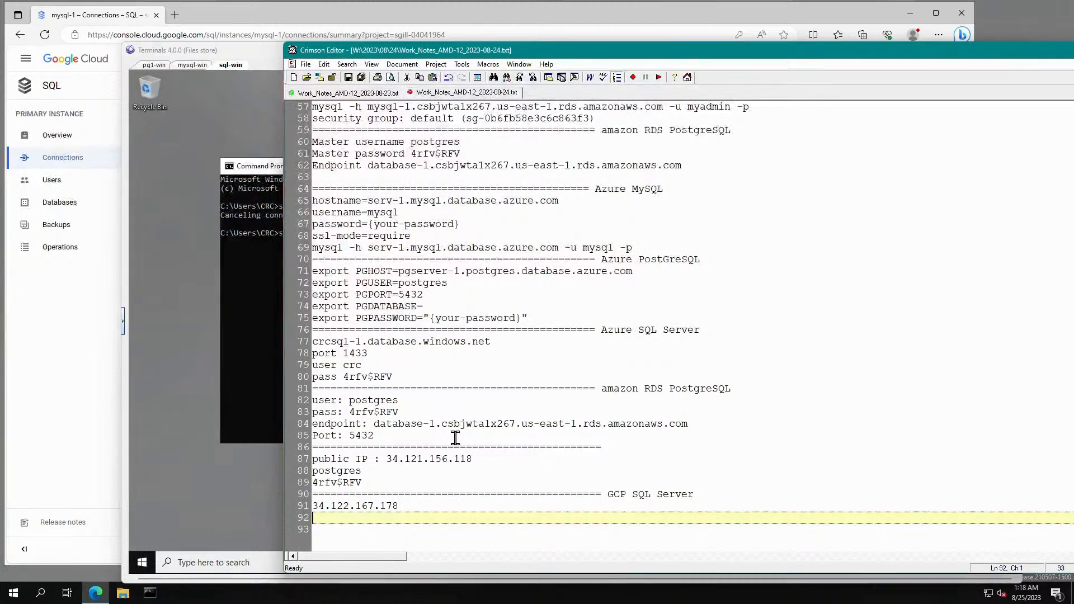
Copy the GCP SQL Server IP 34.122.167.178 from the notes.
{"action": "left_click_drag", "start_coordinate": [400, 506], "coordinate": [316, 508]}
{"action": "right_click", "coordinate": [326, 511]}
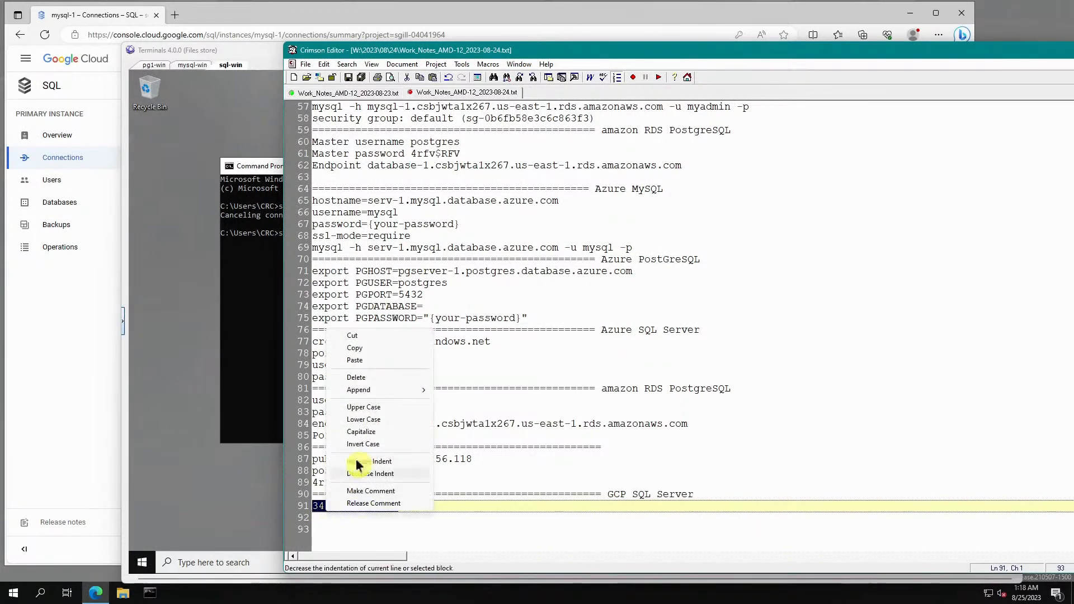
{"action": "left_click", "coordinate": [359, 348]}
Run sqlcmd -S 34.122.167.178 -U sqlserver until it asks for the password.
{"action": "left_click", "coordinate": [260, 177]}
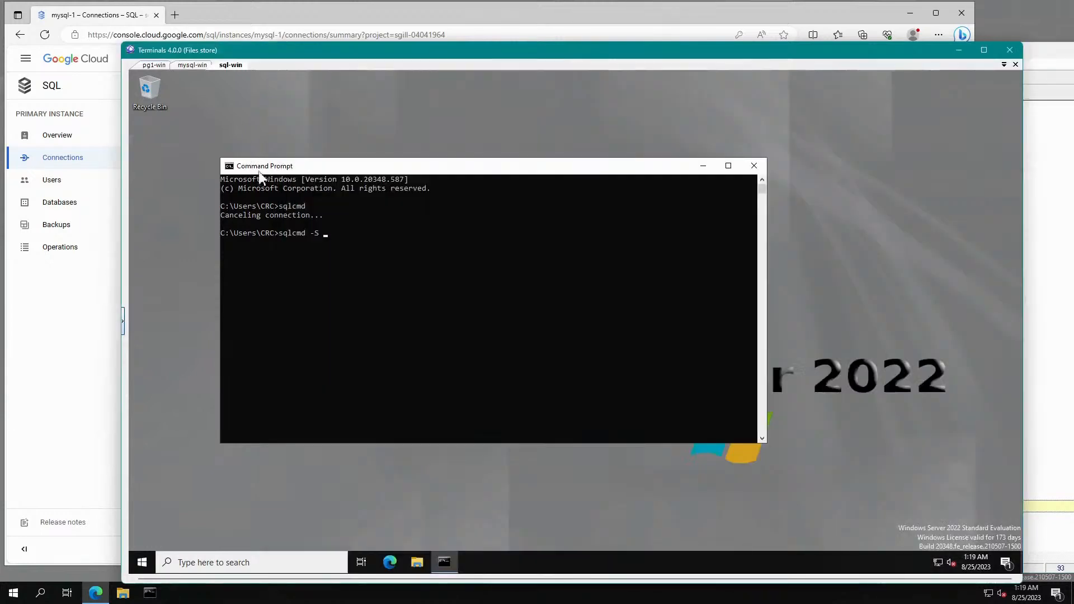
{"action": "key", "text": "ctrl+v"}
{"action": "type", "text": "-U sqlse"}
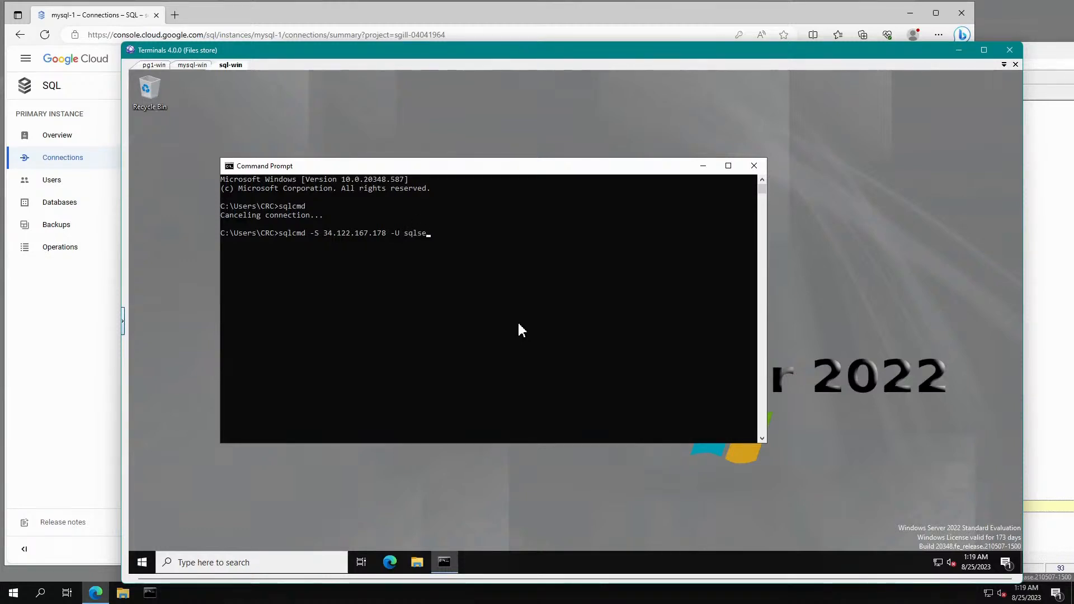
{"action": "type", "text": "rver"}
{"action": "key", "text": "Return"}
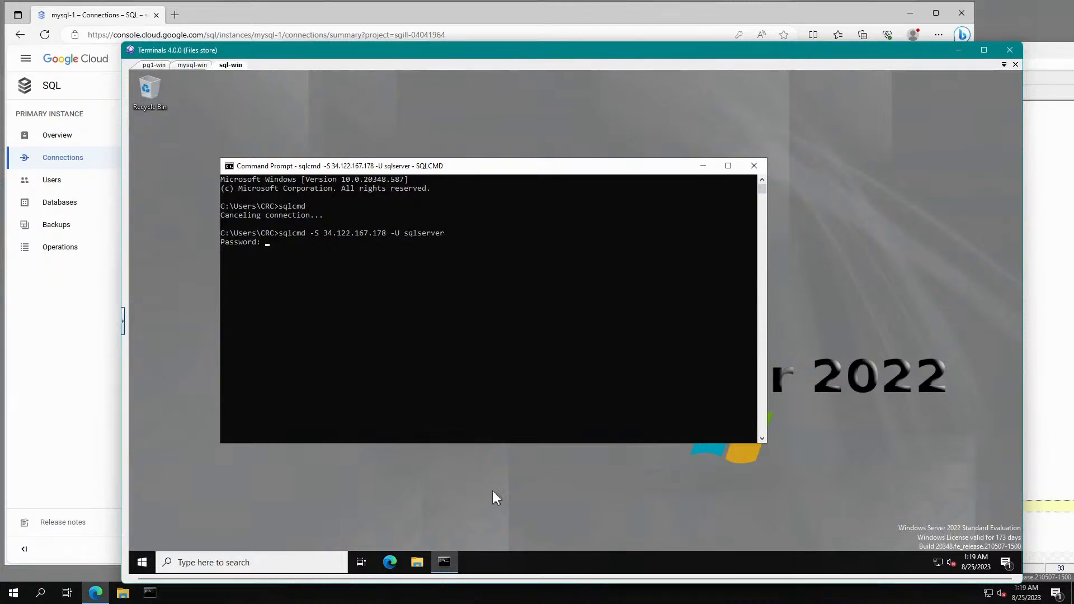
{"action": "left_click", "coordinate": [43, 366]}
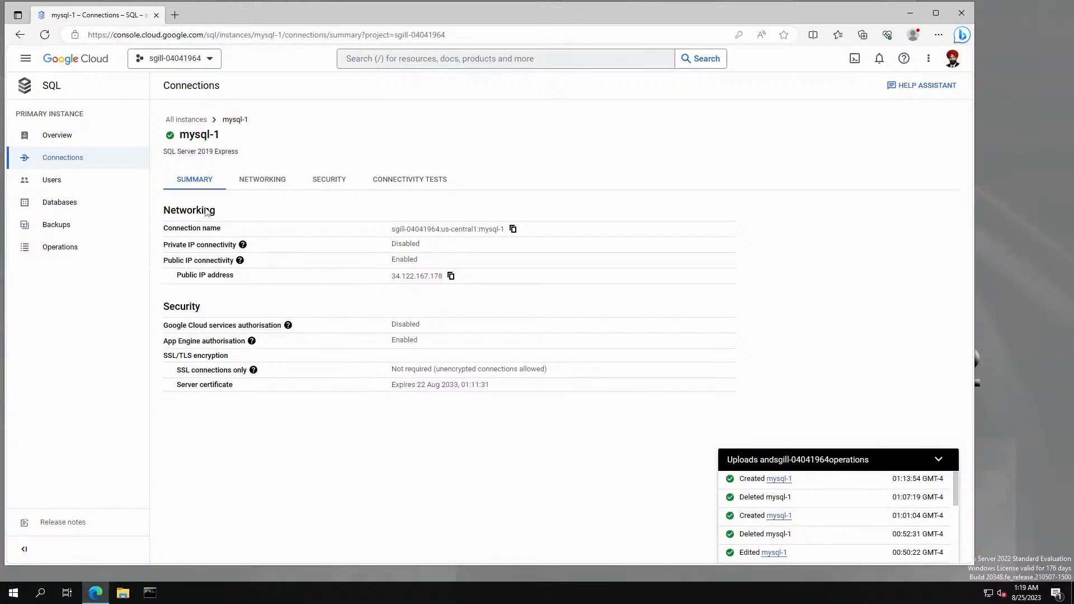
Add a new authorised network named CRC on mysql-1's Networking tab.
{"action": "left_click", "coordinate": [263, 179]}
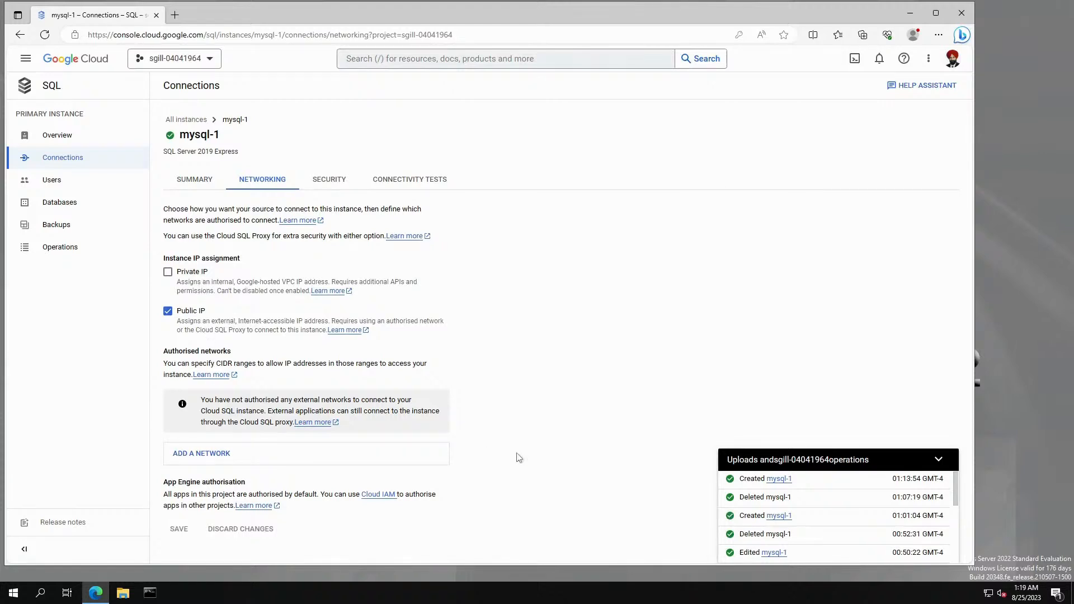
{"action": "left_click", "coordinate": [211, 454]}
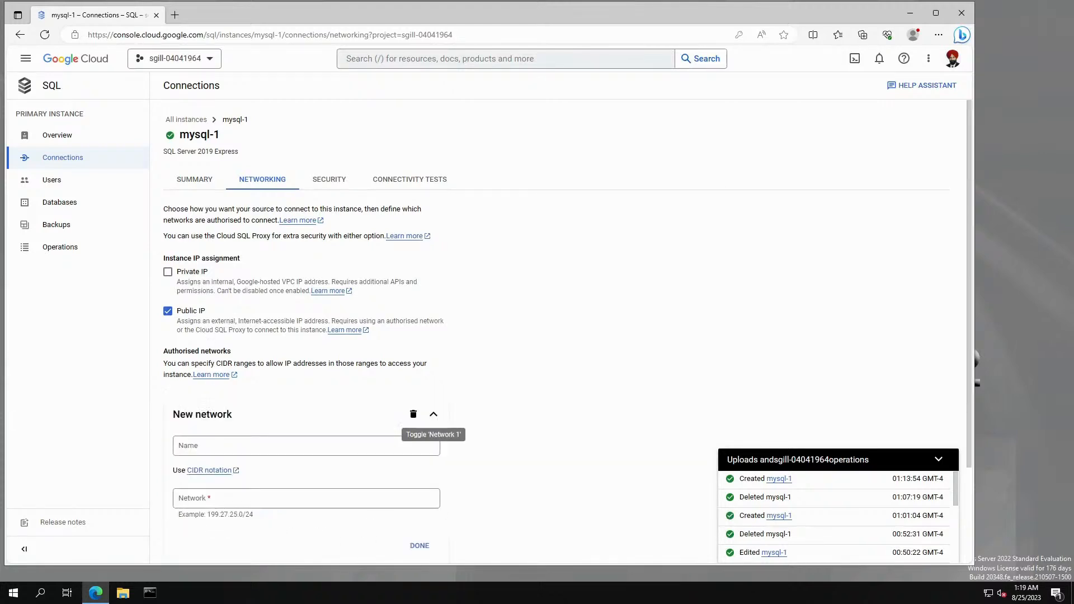
{"action": "left_click", "coordinate": [210, 452]}
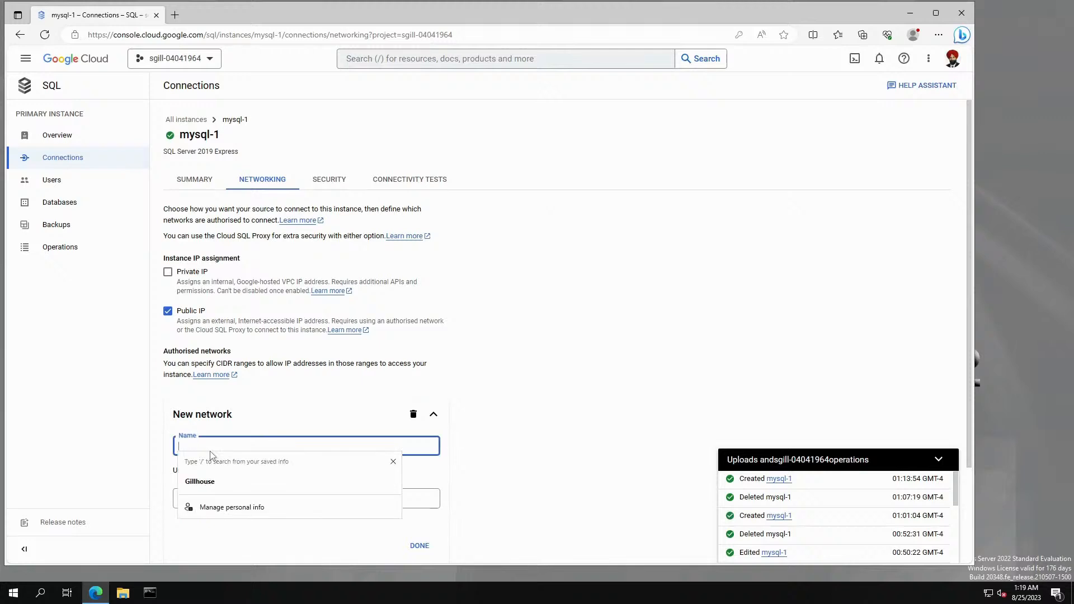
{"action": "left_click", "coordinate": [500, 421]}
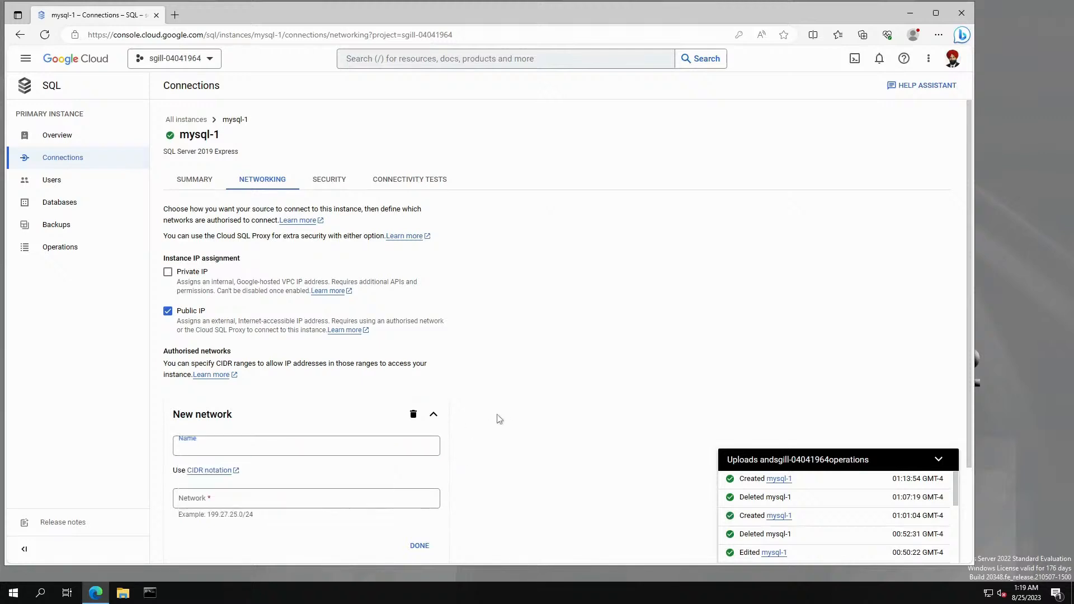
{"action": "left_click", "coordinate": [281, 445]}
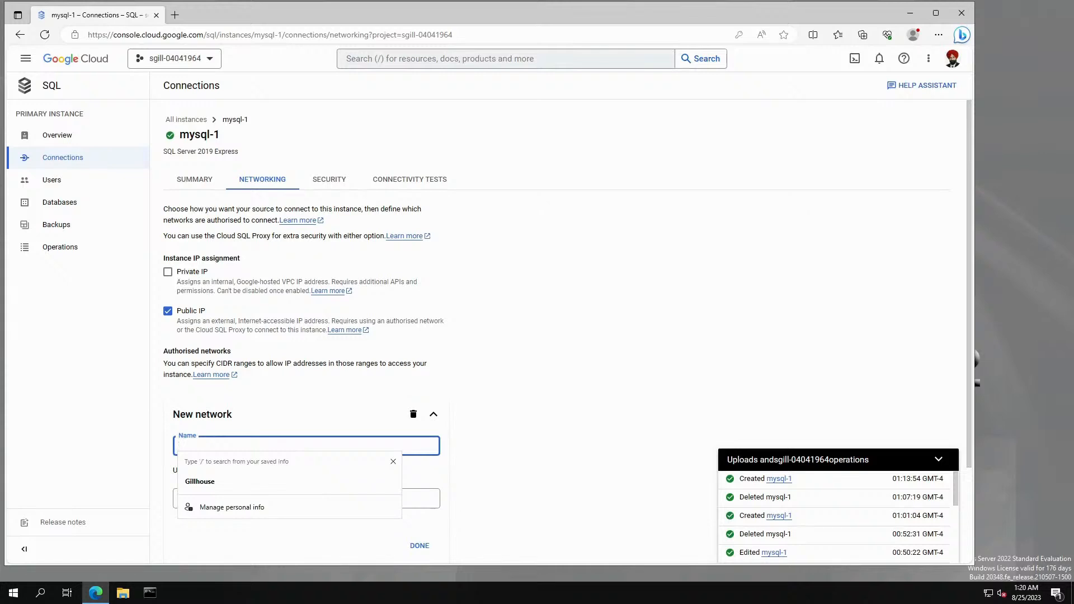
{"action": "type", "text": "CRC"}
{"action": "left_click", "coordinate": [527, 413]}
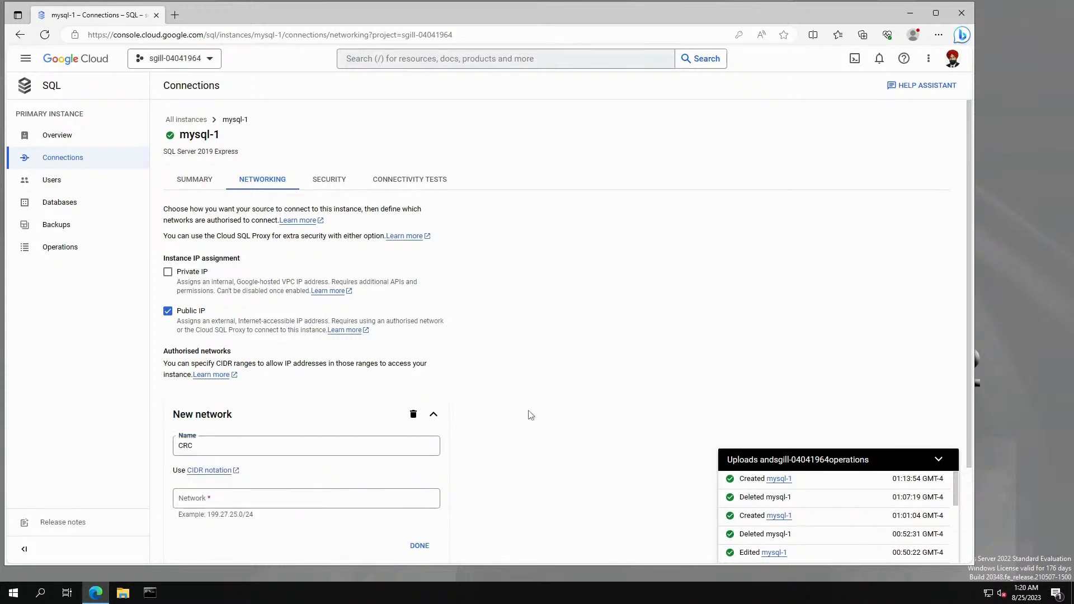
{"action": "left_click", "coordinate": [241, 505]}
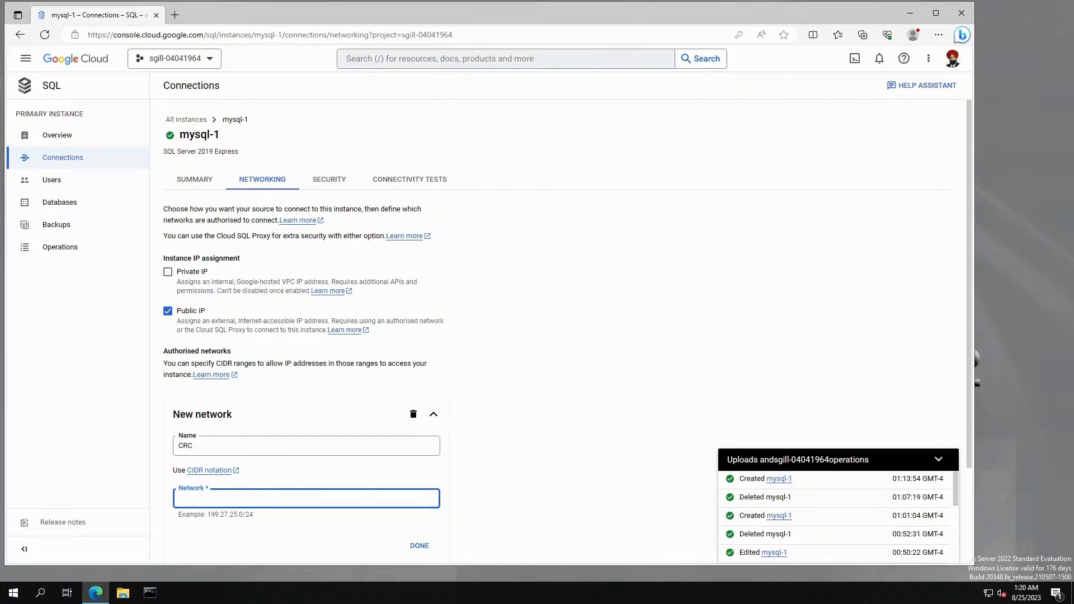
Copy the whatismyIP address 142.181.183.229 from line 37 of the work notes.
{"action": "key", "text": "alt+Tab"}
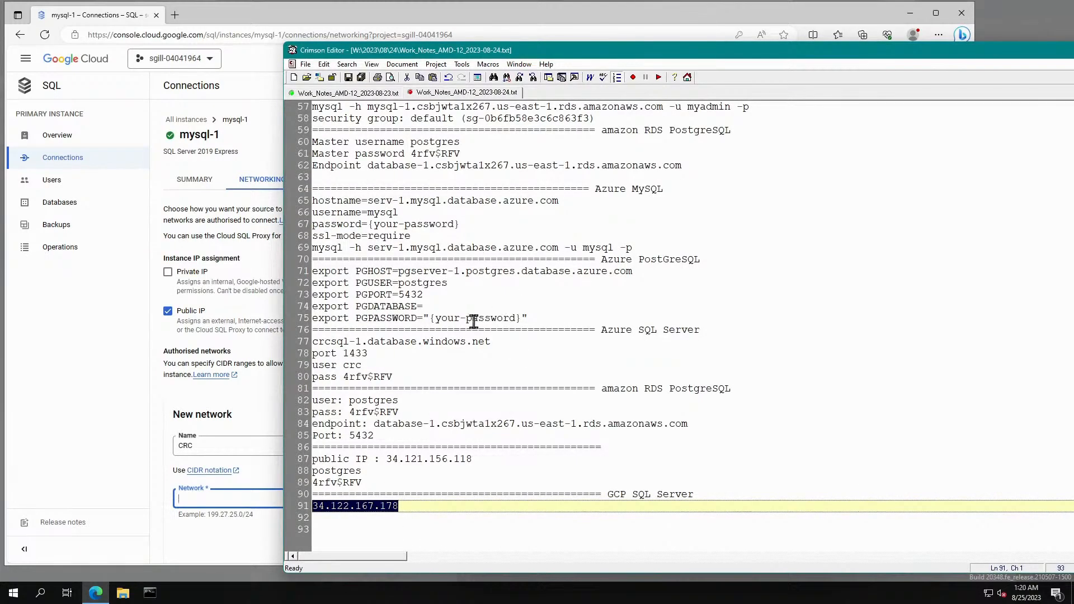
{"action": "scroll", "coordinate": [466, 248], "scroll_direction": "up", "scroll_amount": 3}
{"action": "scroll", "coordinate": [461, 255], "scroll_direction": "down", "scroll_amount": 3}
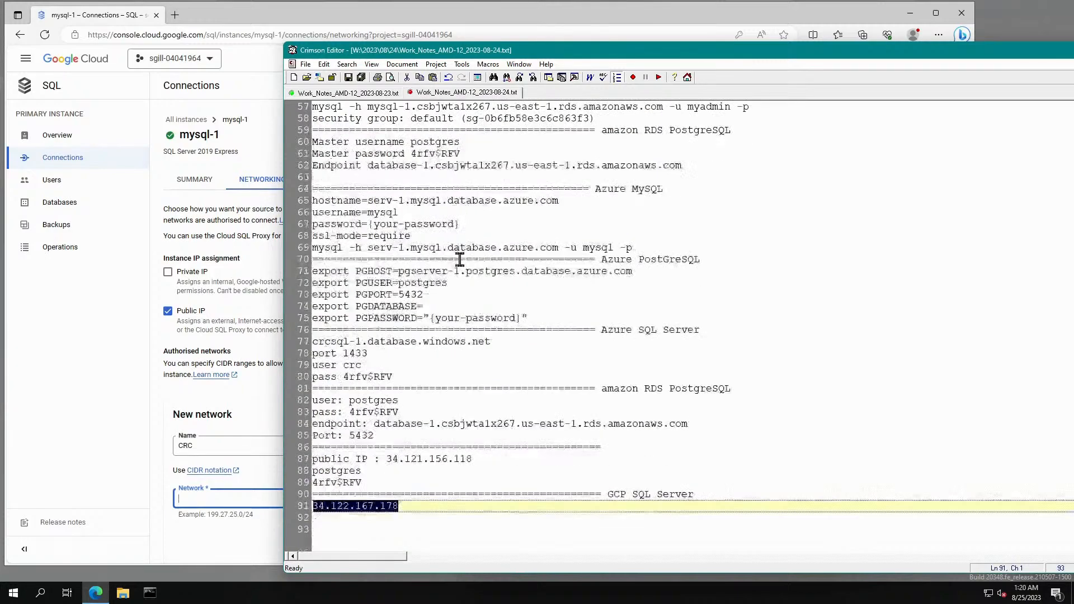
{"action": "scroll", "coordinate": [464, 256], "scroll_direction": "down", "scroll_amount": 4}
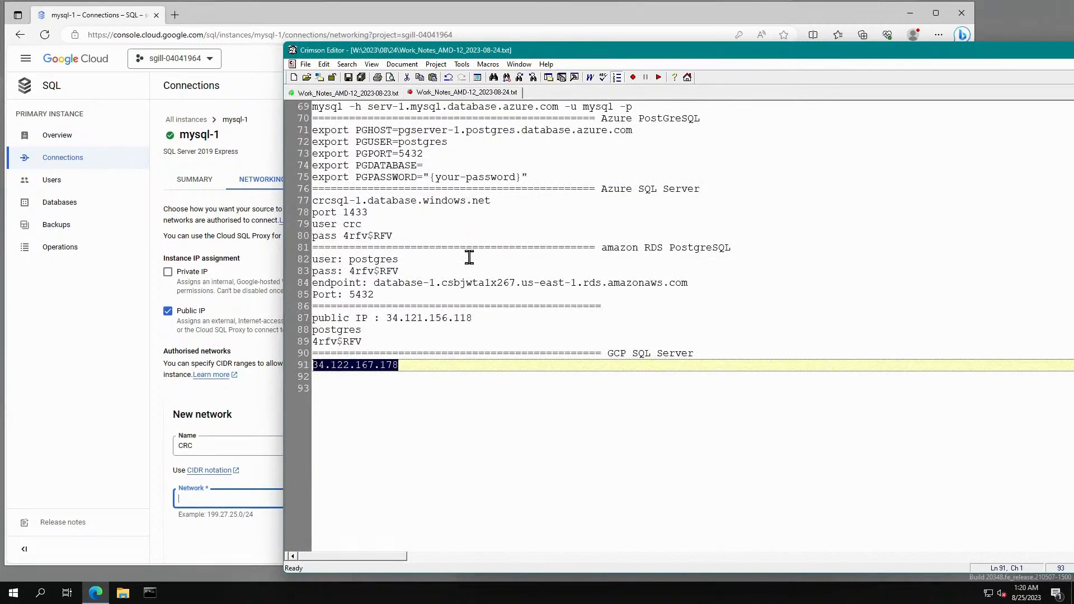
{"action": "scroll", "coordinate": [470, 258], "scroll_direction": "up", "scroll_amount": 12}
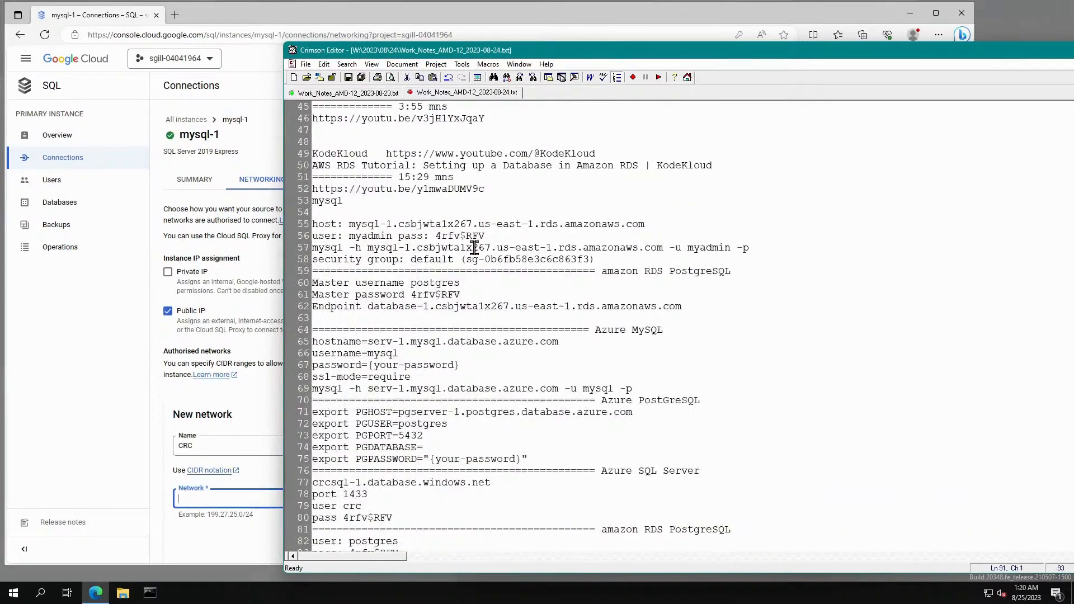
{"action": "scroll", "coordinate": [475, 248], "scroll_direction": "up", "scroll_amount": 1}
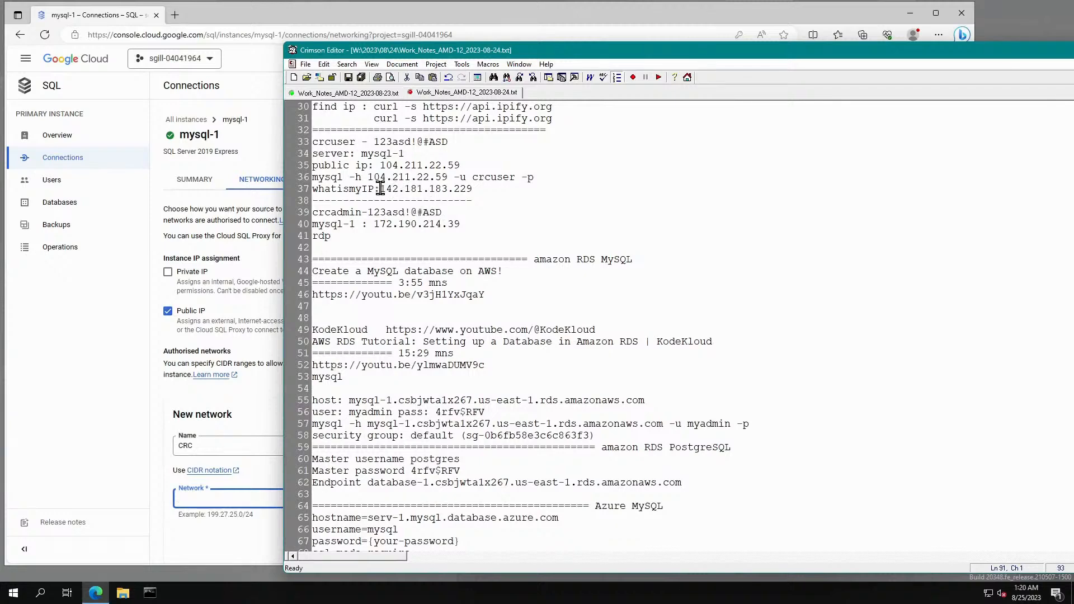
{"action": "left_click_drag", "start_coordinate": [380, 189], "coordinate": [473, 189]}
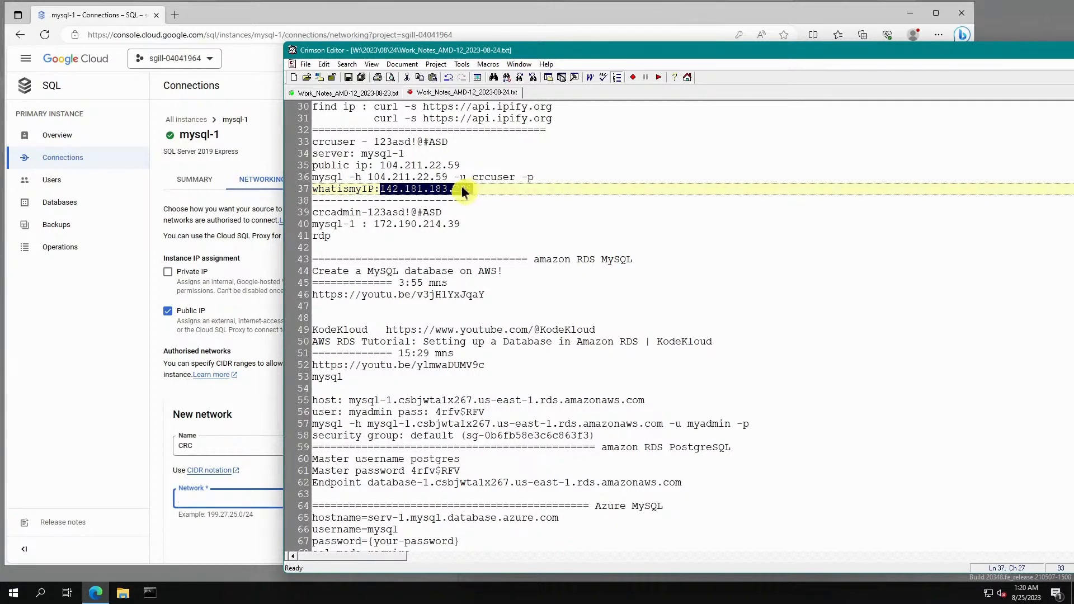
{"action": "right_click", "coordinate": [464, 190]}
{"action": "left_click", "coordinate": [492, 206]}
{"action": "left_click_drag", "start_coordinate": [994, 56], "coordinate": [843, 105]}
{"action": "left_click", "coordinate": [865, 140]}
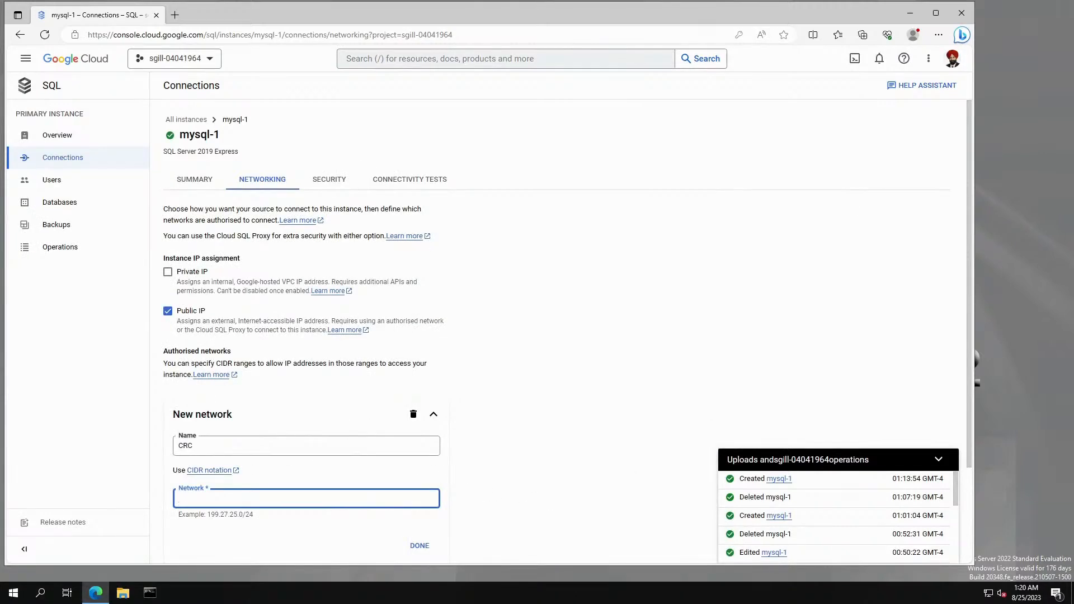
Set the CRC network to 142.181.183.229/32 and save the mysql-1 changes.
{"action": "key", "text": "ctrl+v"}
{"action": "type", "text": "/32"}
{"action": "left_click", "coordinate": [419, 545]}
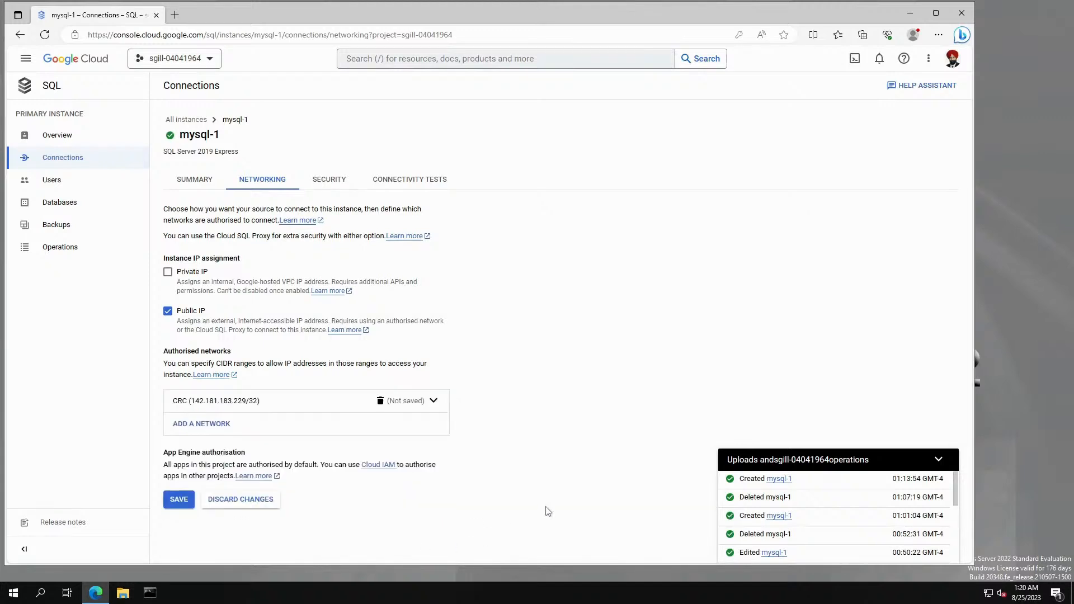
{"action": "left_click", "coordinate": [178, 500]}
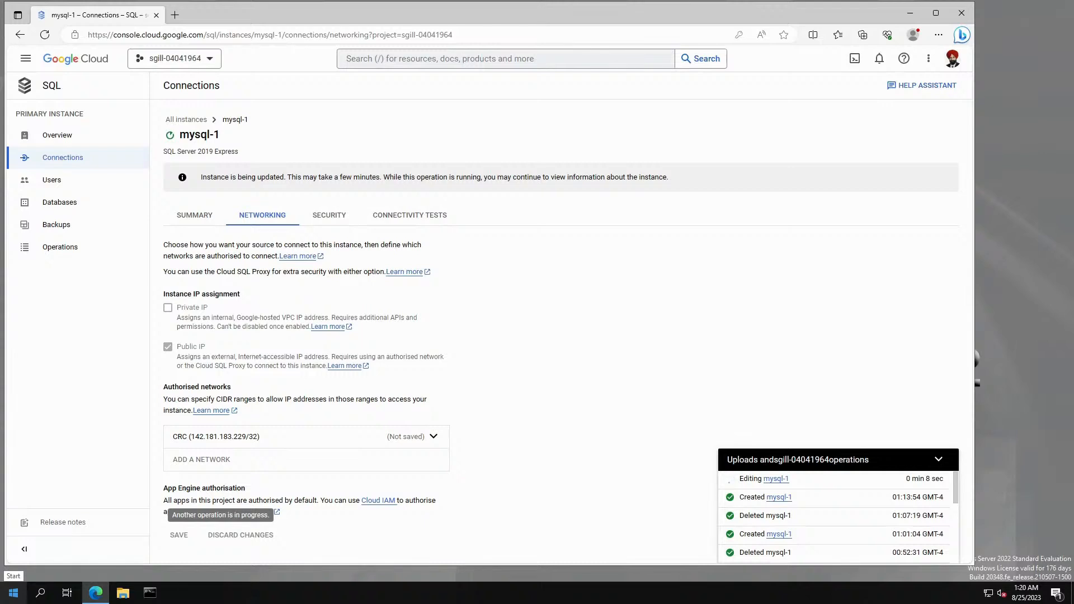
{"action": "key", "text": "alt+Tab"}
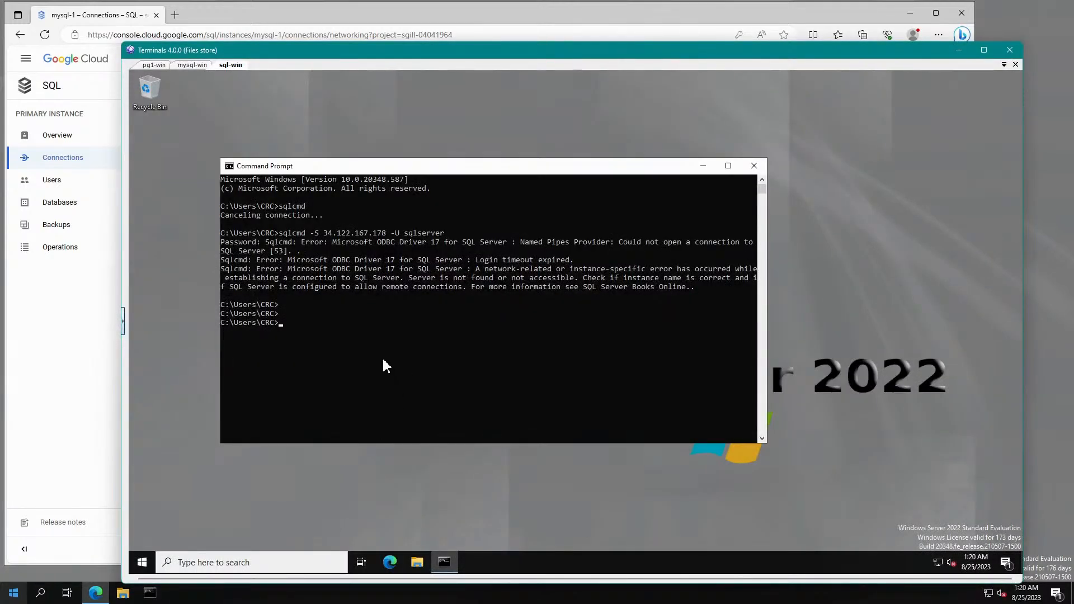
Rerun the sqlcmd login to 34.122.167.178 as sqlserver.
{"action": "key", "text": "Up"}
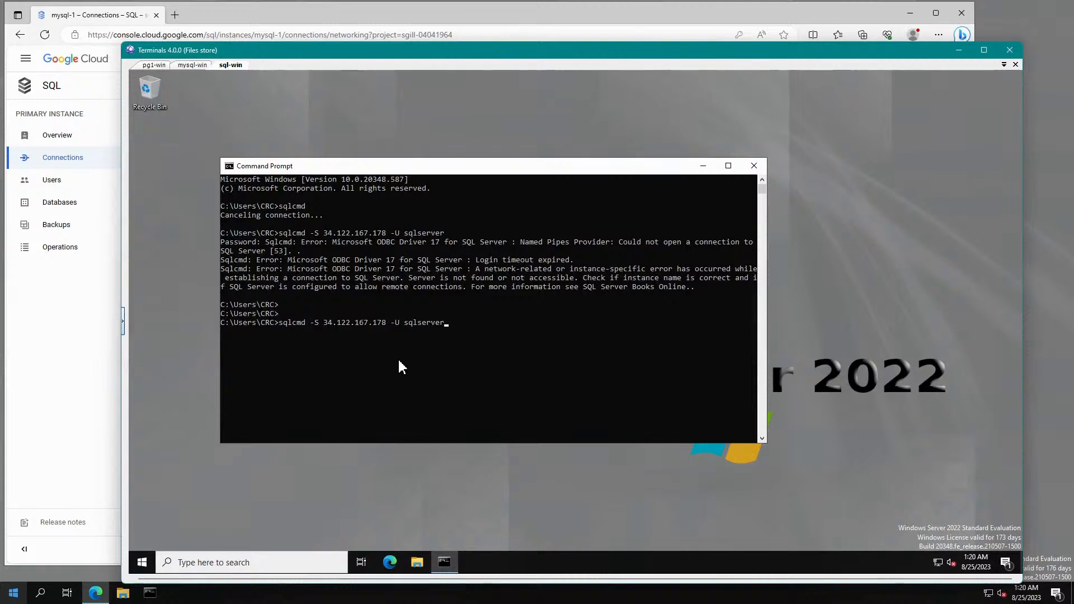
{"action": "key", "text": "Return"}
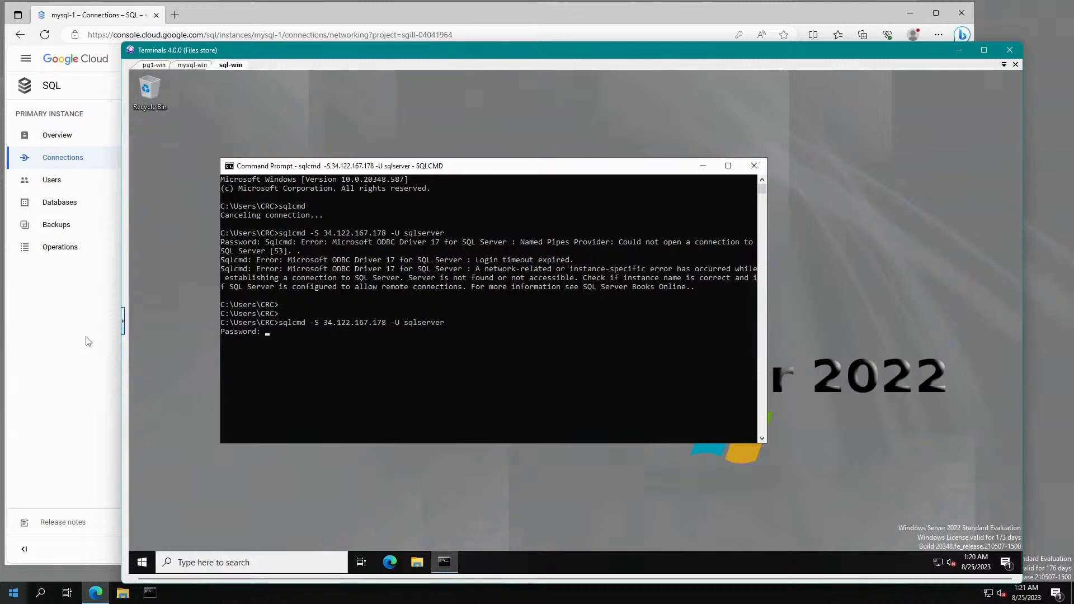
{"action": "left_click", "coordinate": [65, 306]}
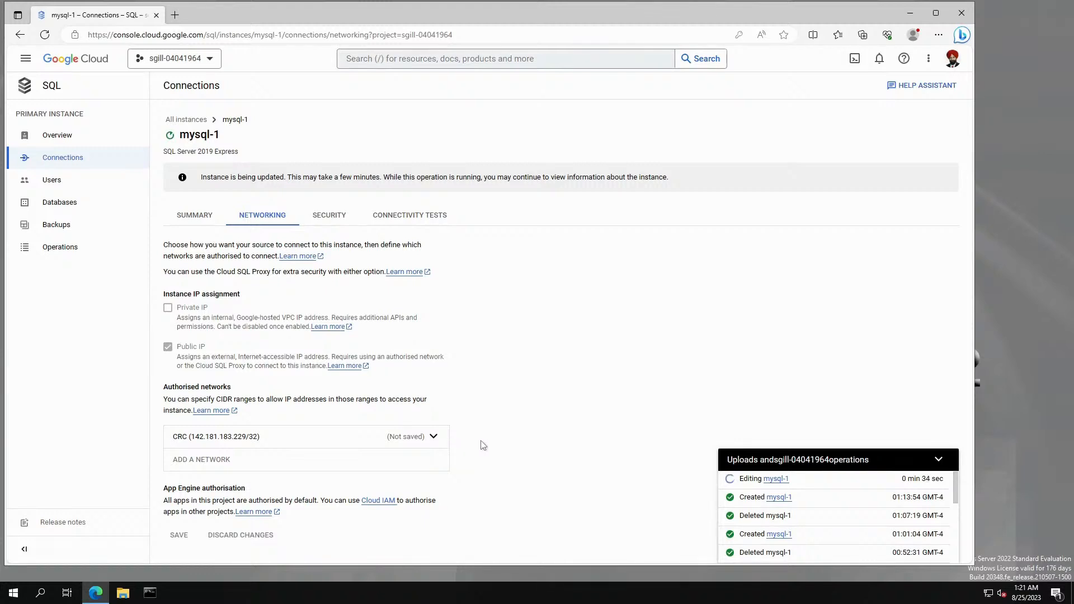
Check mysql-1's public IP 34.122.167.178 on the Overview page while the edit completes.
{"action": "left_click", "coordinate": [58, 137]}
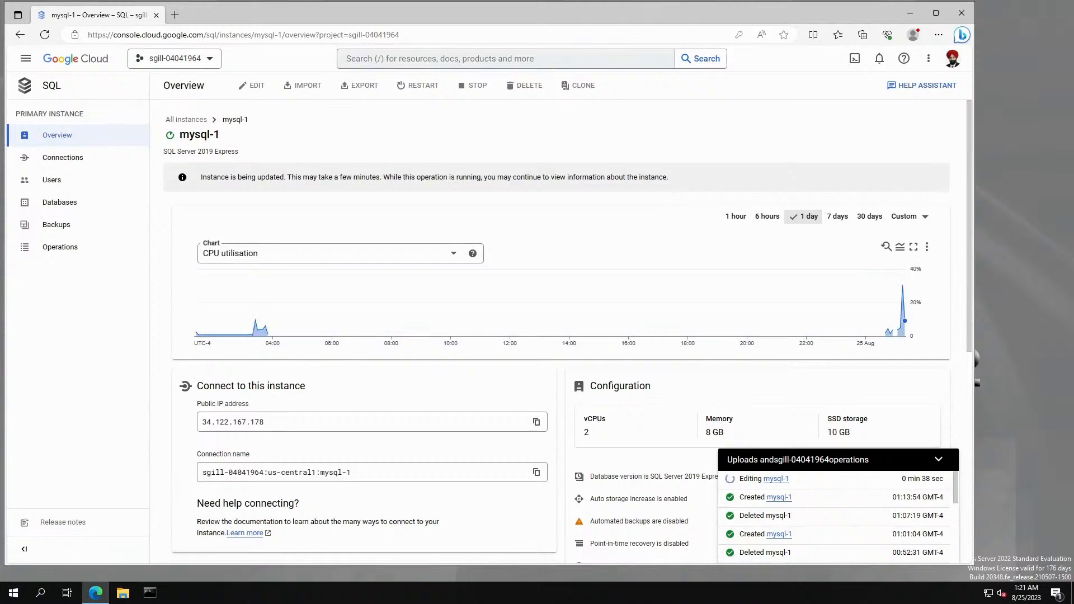
{"action": "scroll", "coordinate": [319, 439], "scroll_direction": "down", "scroll_amount": 4}
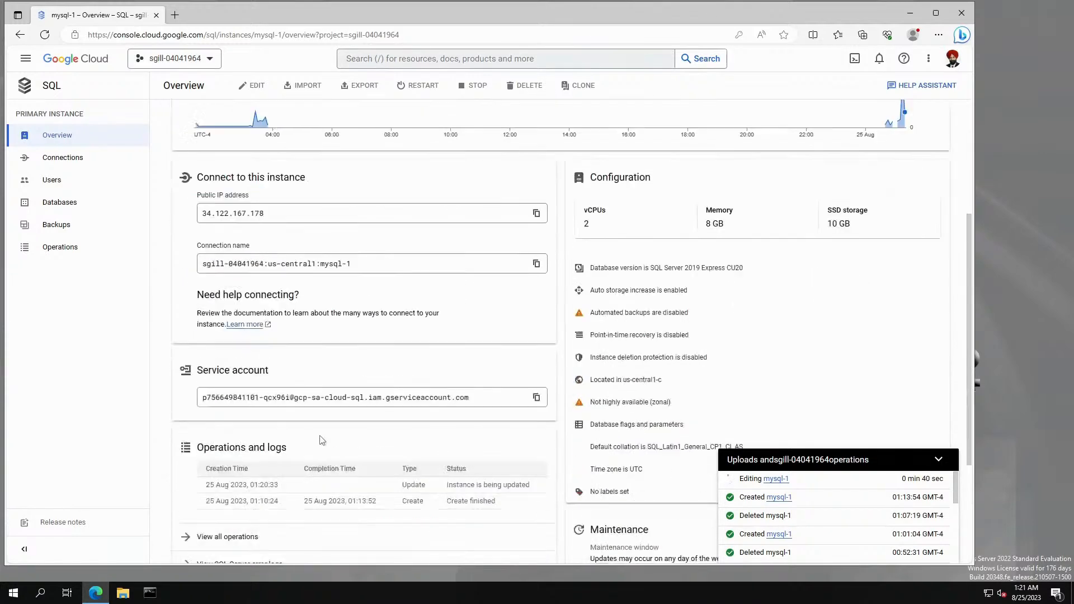
{"action": "scroll", "coordinate": [323, 440], "scroll_direction": "down", "scroll_amount": 3}
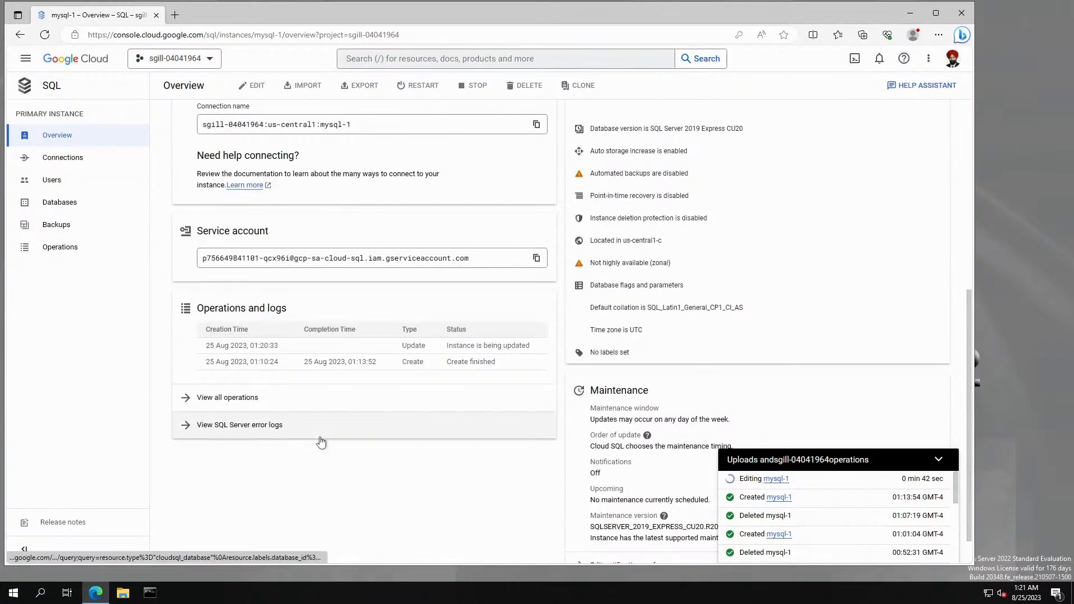
{"action": "scroll", "coordinate": [318, 438], "scroll_direction": "up", "scroll_amount": 7}
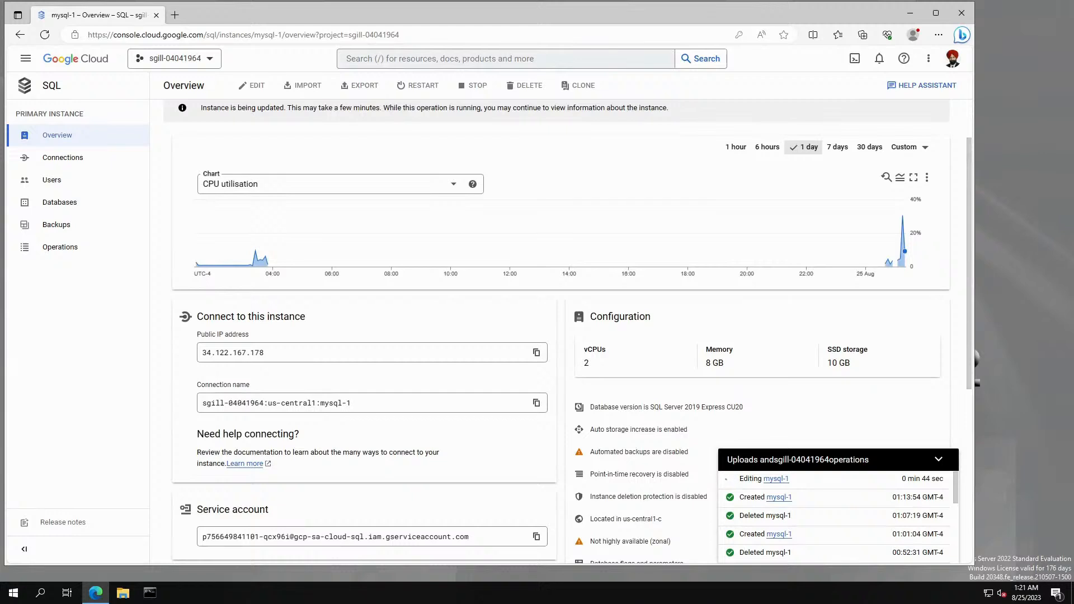
{"action": "left_click_drag", "start_coordinate": [264, 353], "coordinate": [195, 353]}
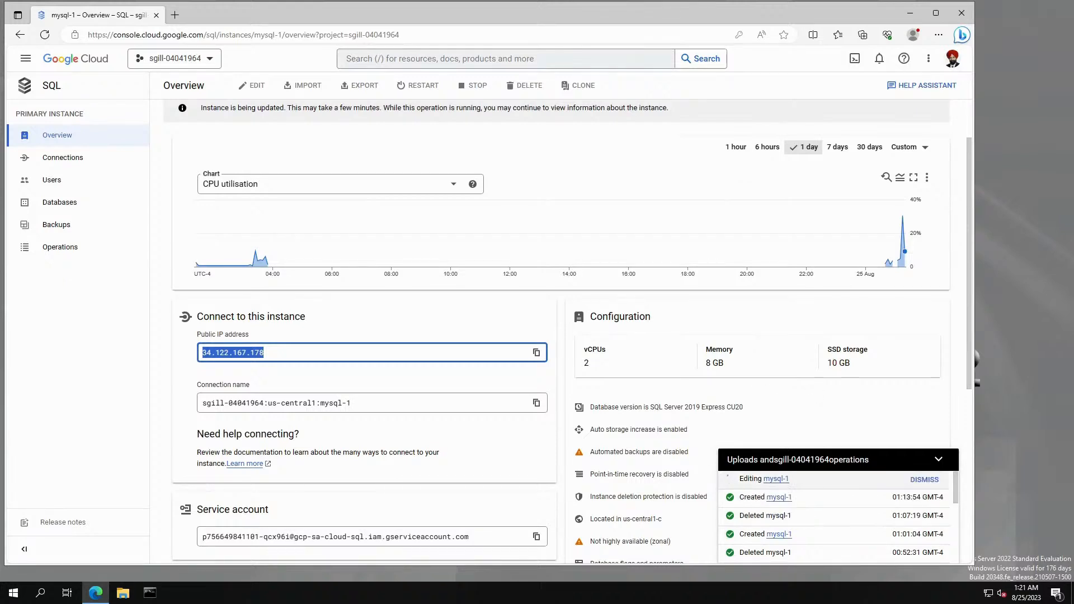
{"action": "left_click", "coordinate": [812, 481]}
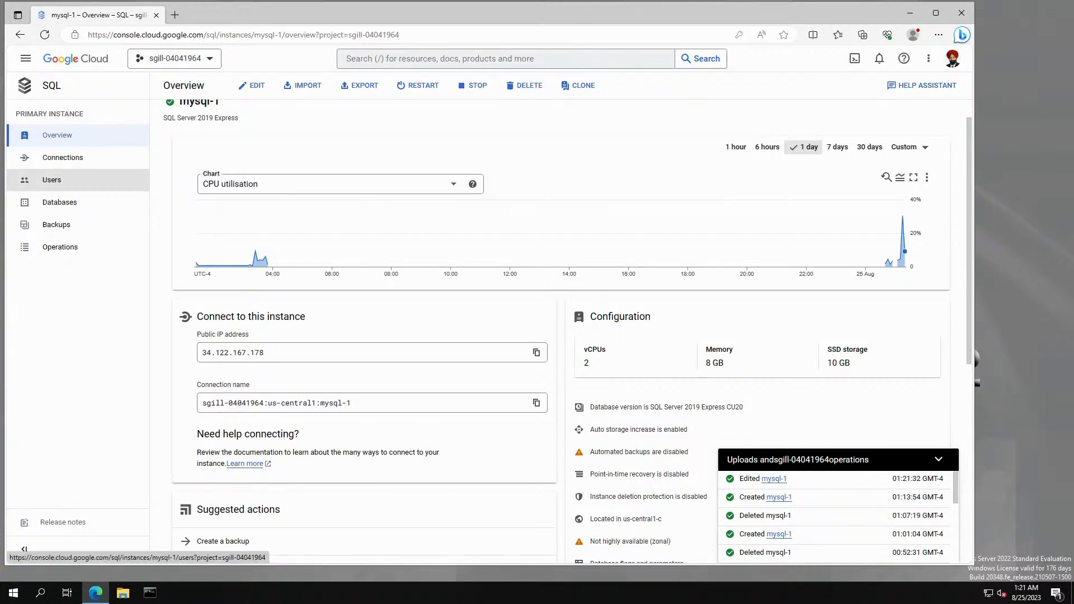
{"action": "key", "text": "alt+Tab"}
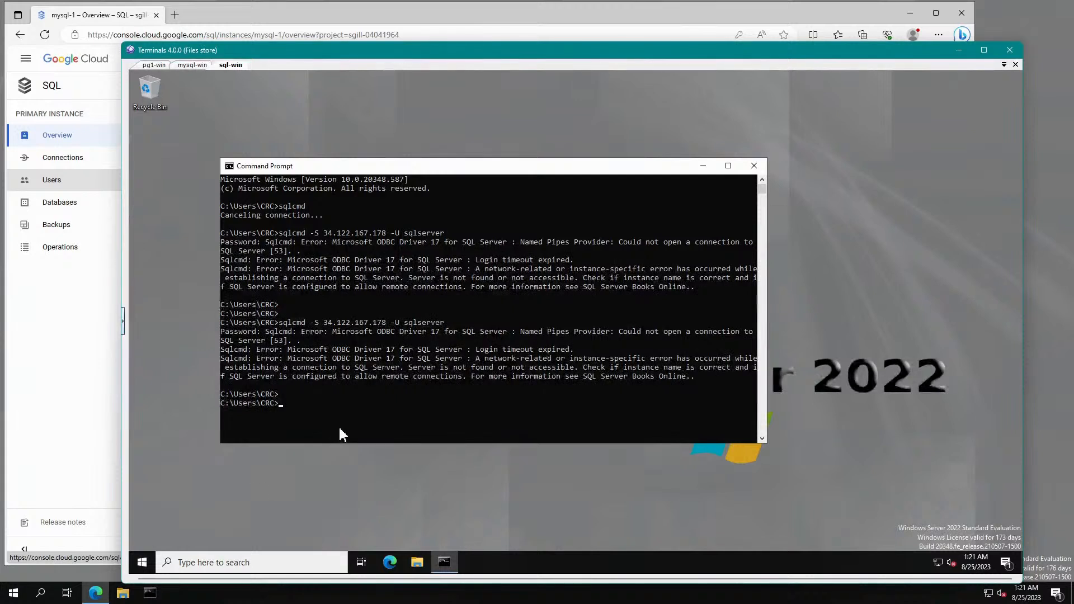
Rerun sqlcmd -S 34.122.167.178 -U sqlserver and log in with the password.
{"action": "key", "text": "Up"}
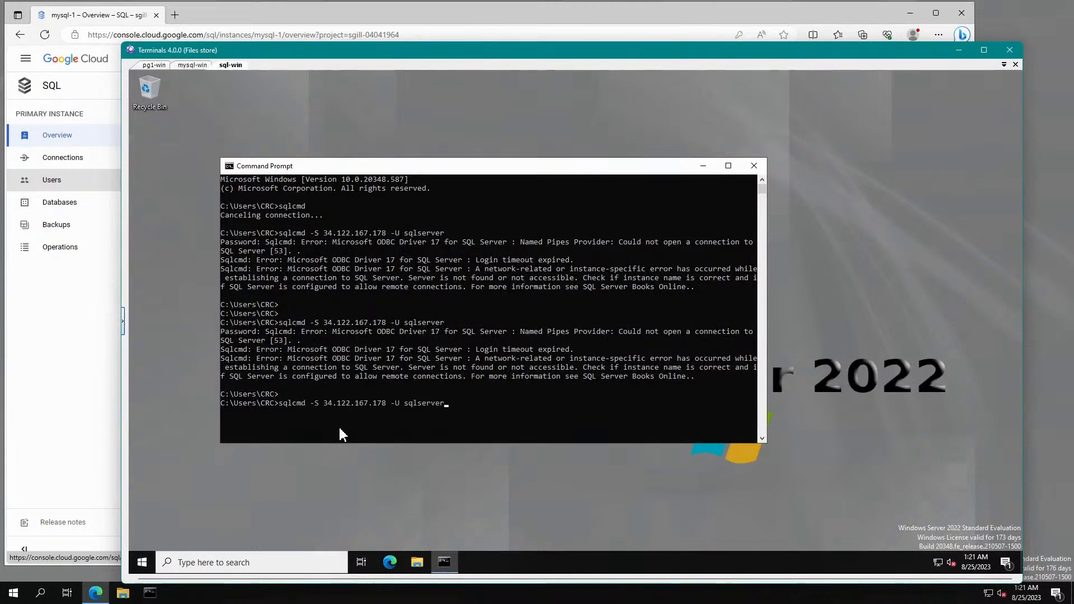
{"action": "key", "text": "Return"}
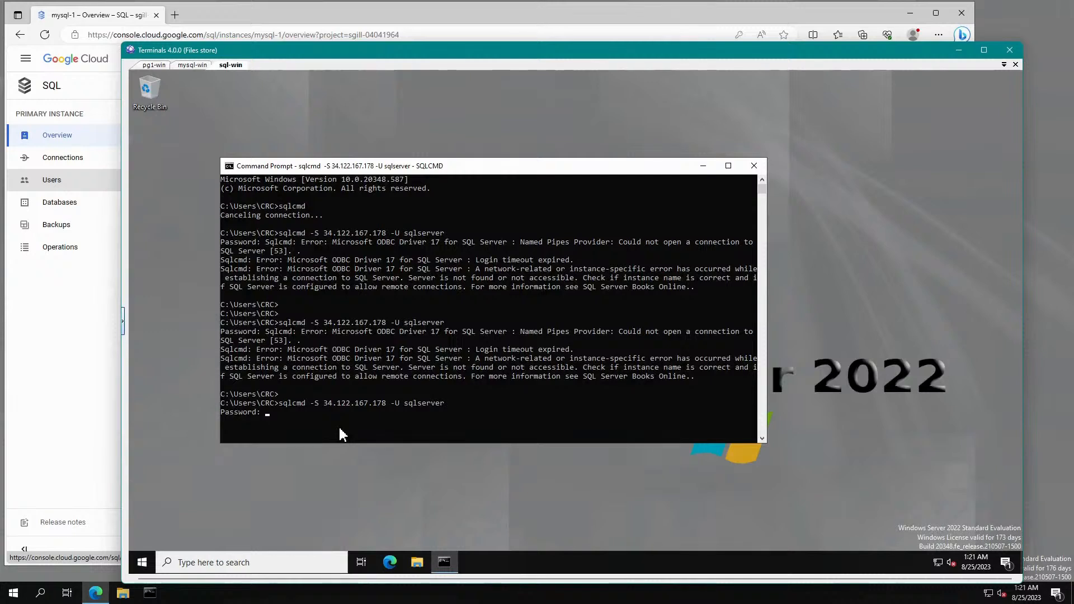
{"action": "key", "text": "Return"}
List the server's databases with select name from sys.databases.
{"action": "type", "text": "select "}
{"action": "type", "text": "*"}
{"action": "type", "text": "name f"}
{"action": "type", "text": "rom sy"}
{"action": "type", "text": "s.dat"}
{"action": "type", "text": "abases"}
{"action": "type", "text": ";"}
{"action": "key", "text": "Return"}
{"action": "type", "text": "go"}
{"action": "key", "text": "Return"}
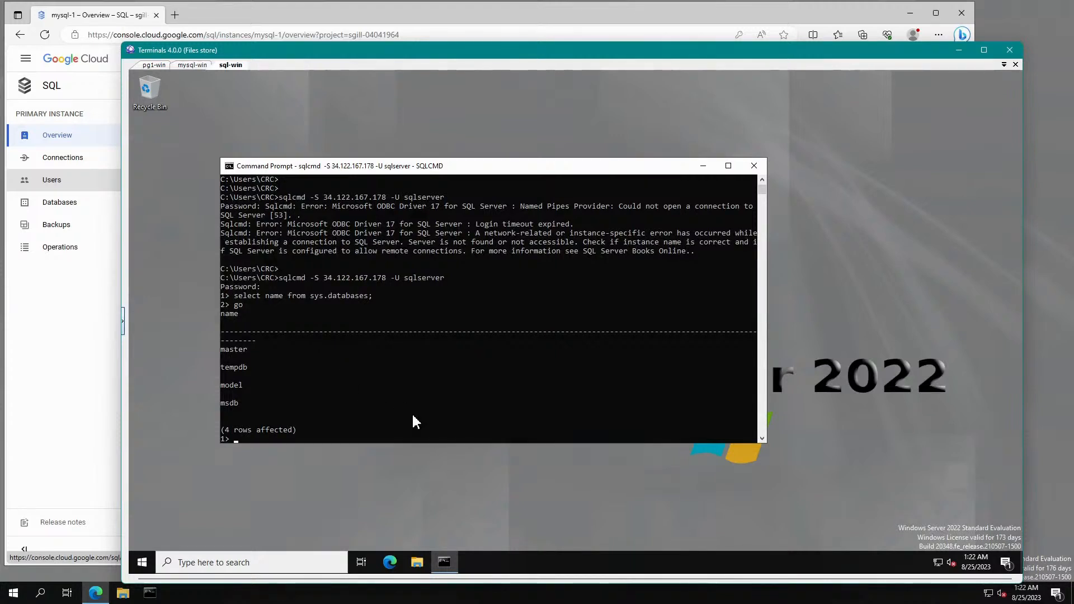
Create database test, switch to it, and enter create table demo(id int);.
{"action": "type", "text": "create database test;"}
{"action": "key", "text": "Return"}
{"action": "type", "text": "g"}
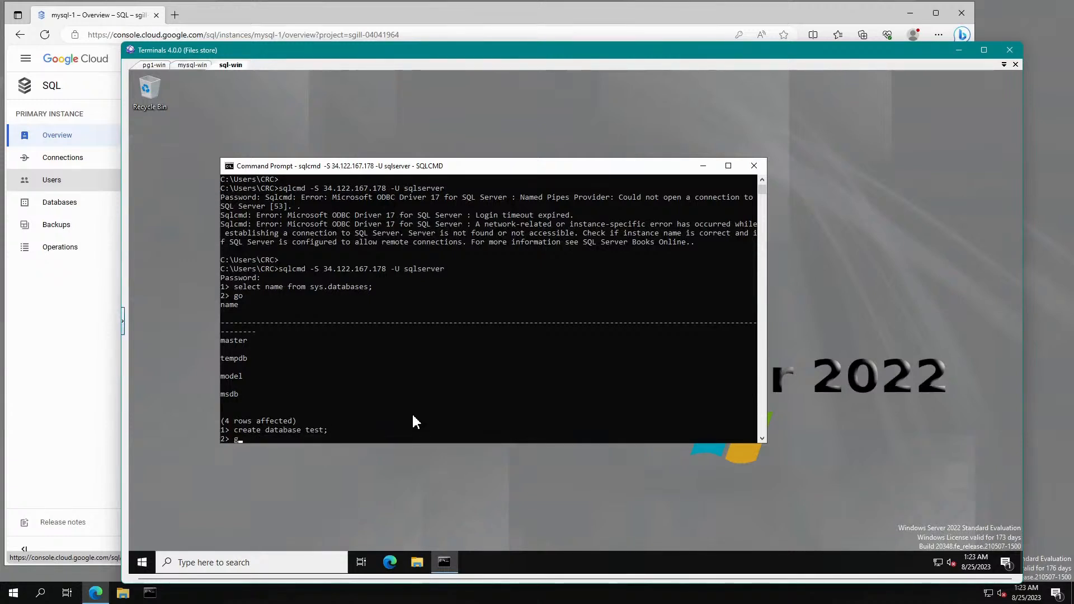
{"action": "type", "text": "o"}
{"action": "key", "text": "Return"}
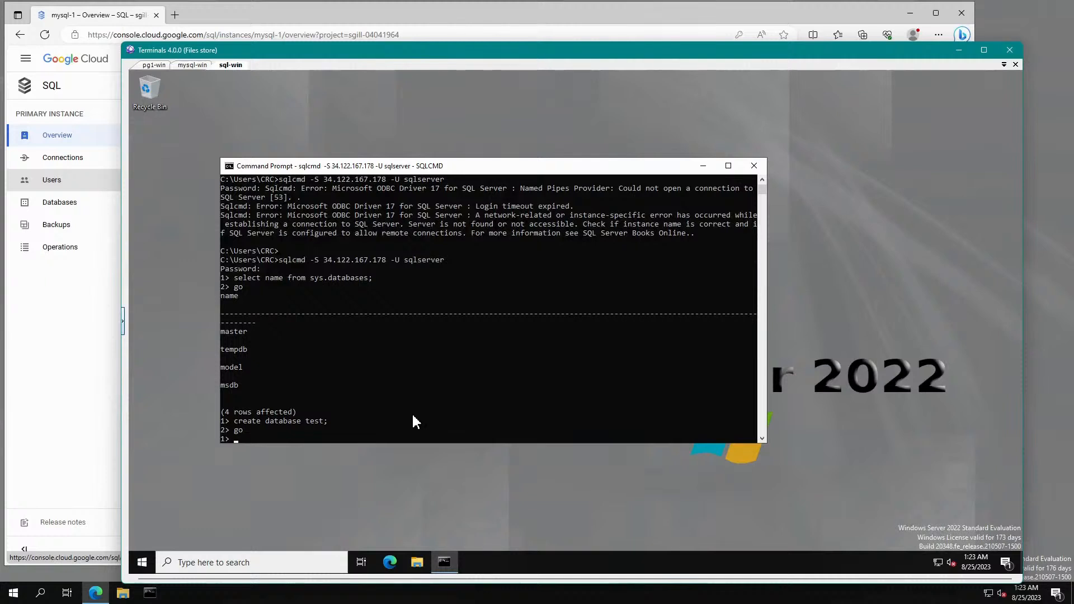
{"action": "type", "text": "use test;"}
{"action": "key", "text": "Return"}
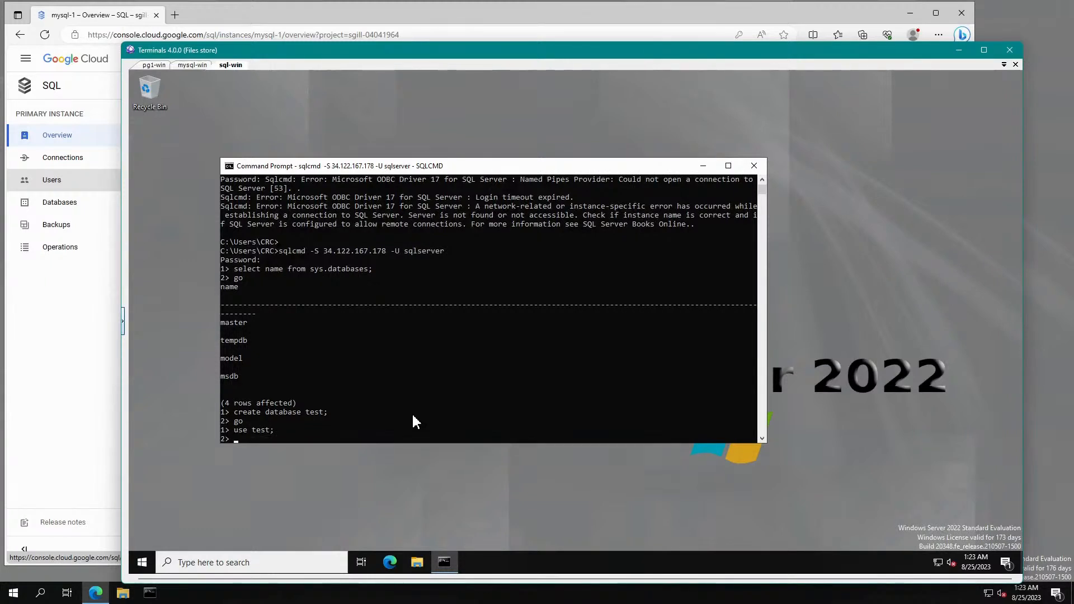
{"action": "type", "text": "go"}
{"action": "key", "text": "Return"}
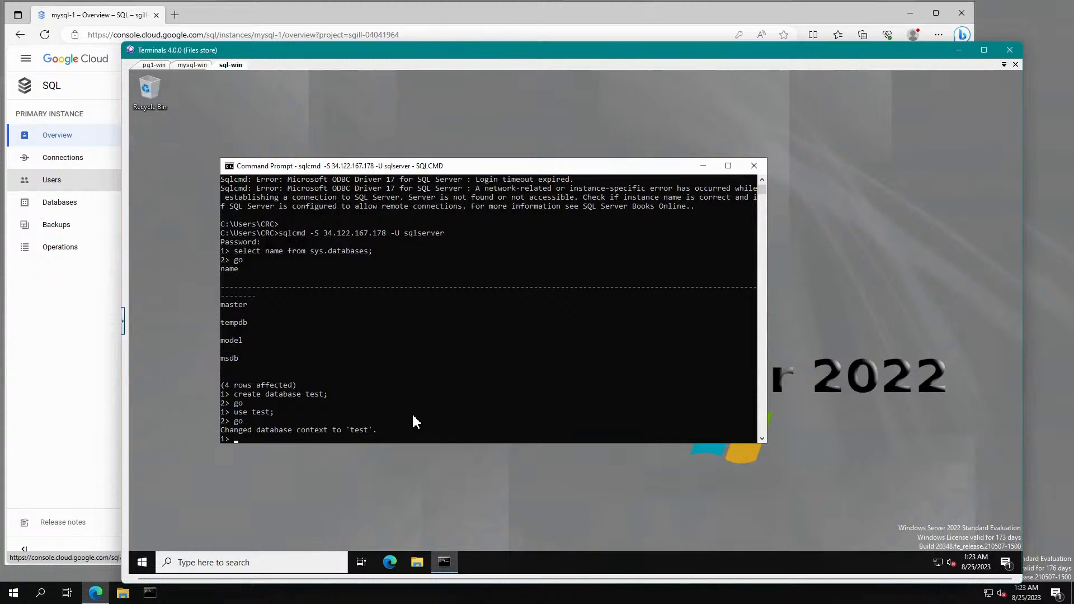
{"action": "type", "text": "create table demo(id int);"}
Create table demo and insert the row 123 into it.
{"action": "key", "text": "Return"}
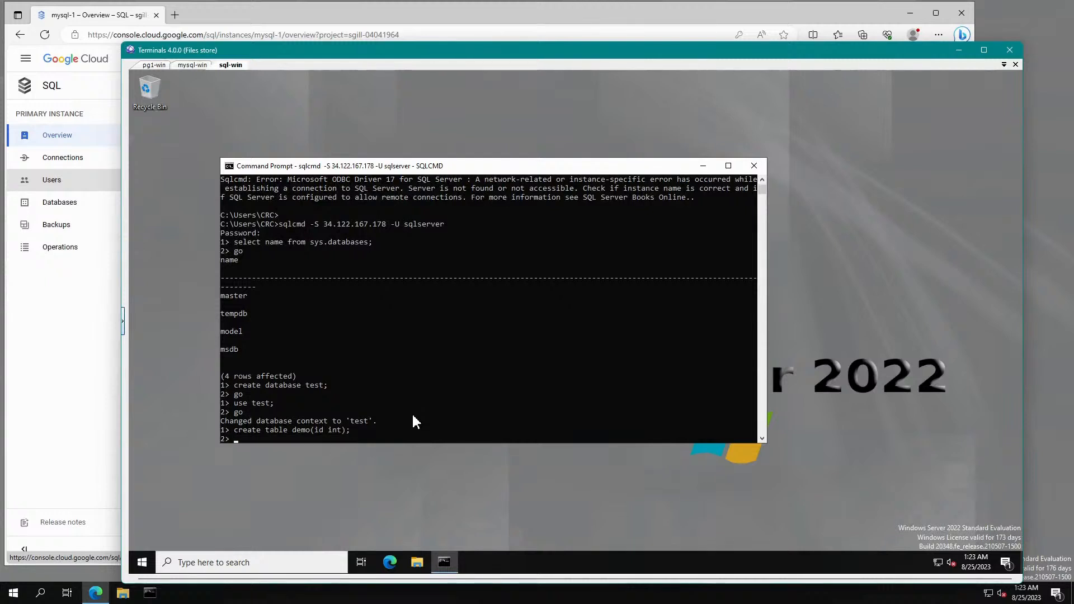
{"action": "type", "text": "go"}
{"action": "key", "text": "Return"}
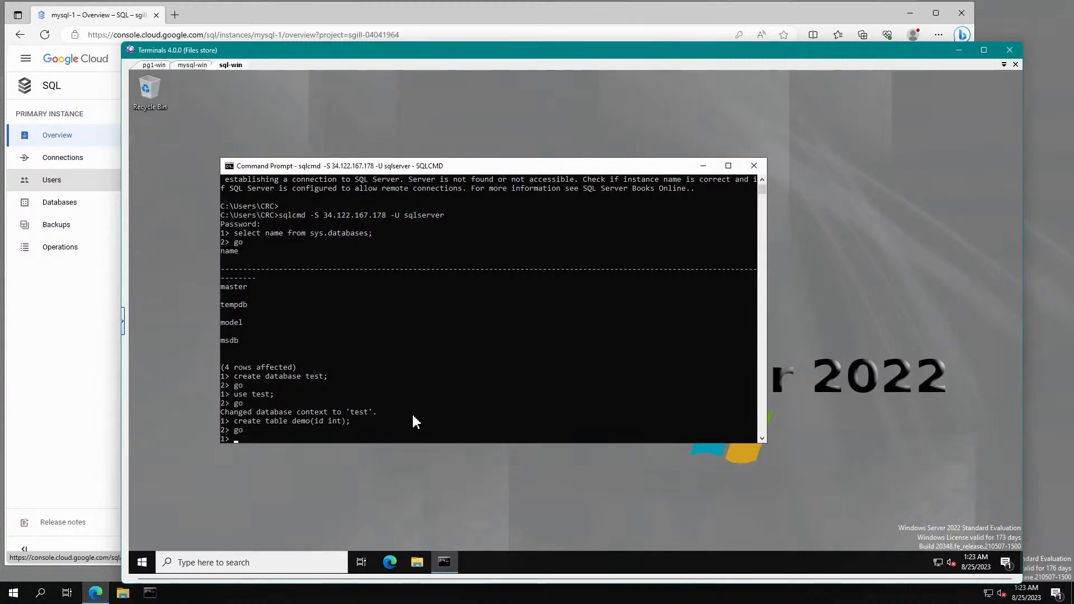
{"action": "type", "text": "insert into demo values"}
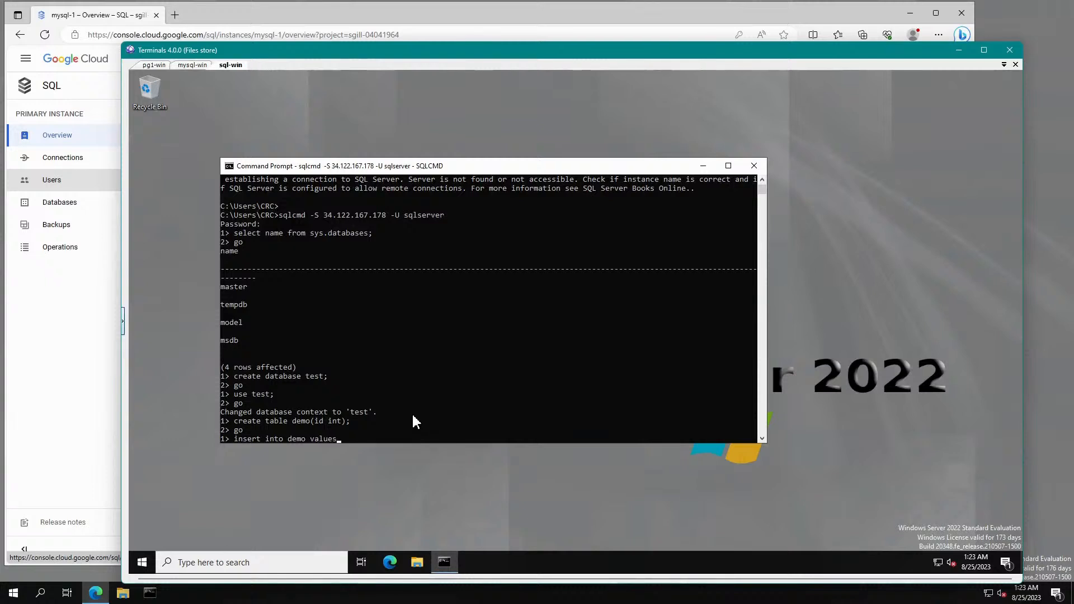
{"action": "type", "text": "(1"}
{"action": "type", "text": "23);"}
{"action": "key", "text": "Return"}
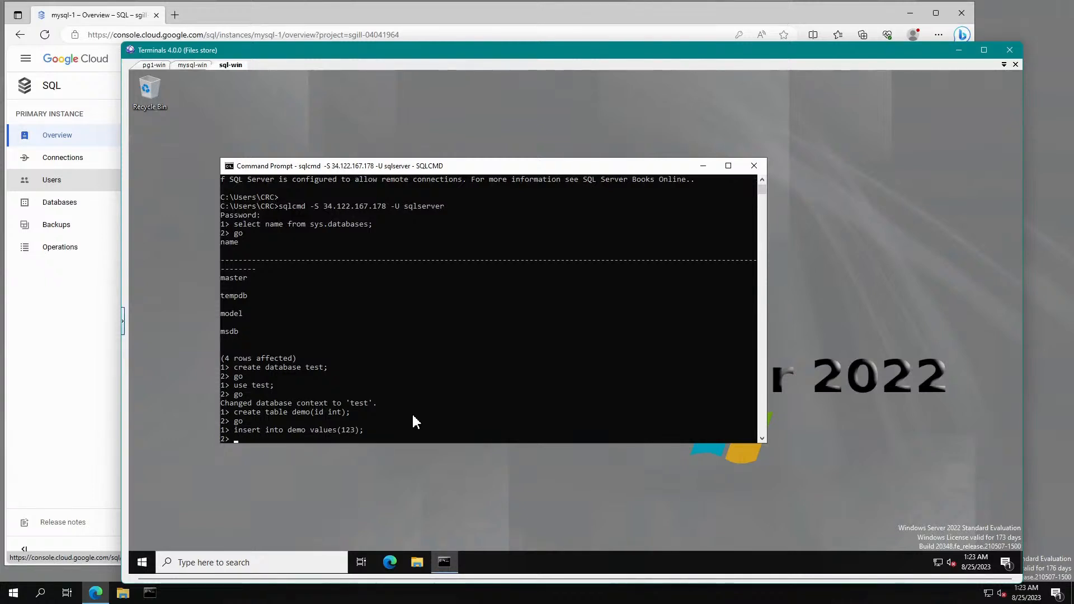
{"action": "type", "text": "go"}
{"action": "key", "text": "Return"}
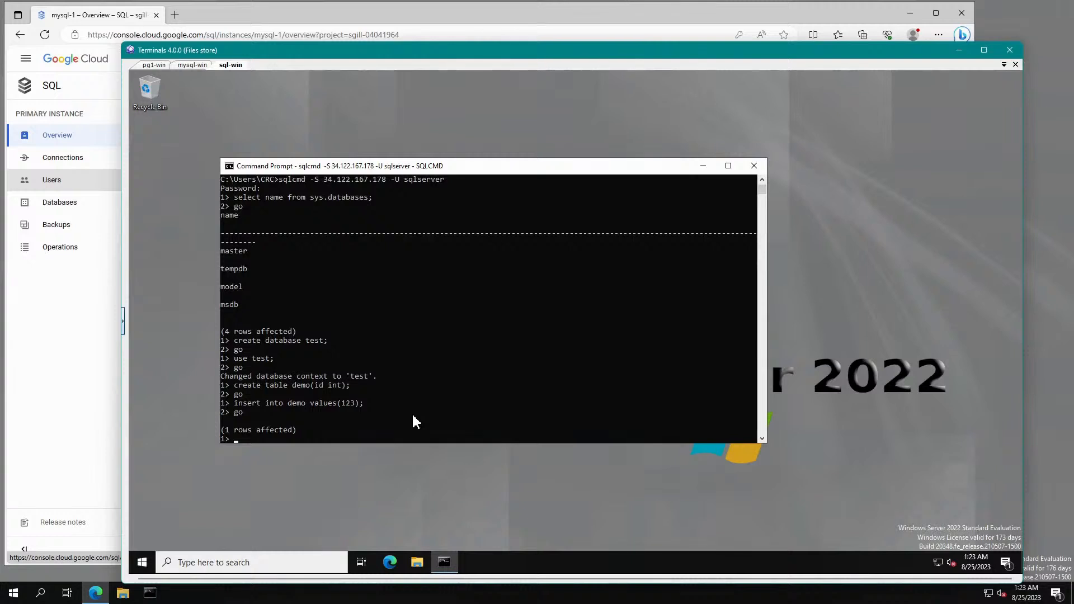
Run select * from demo, correcting the selecte typo, to confirm row 123.
{"action": "type", "text": "selecte * from demo;"}
{"action": "key", "text": "Return"}
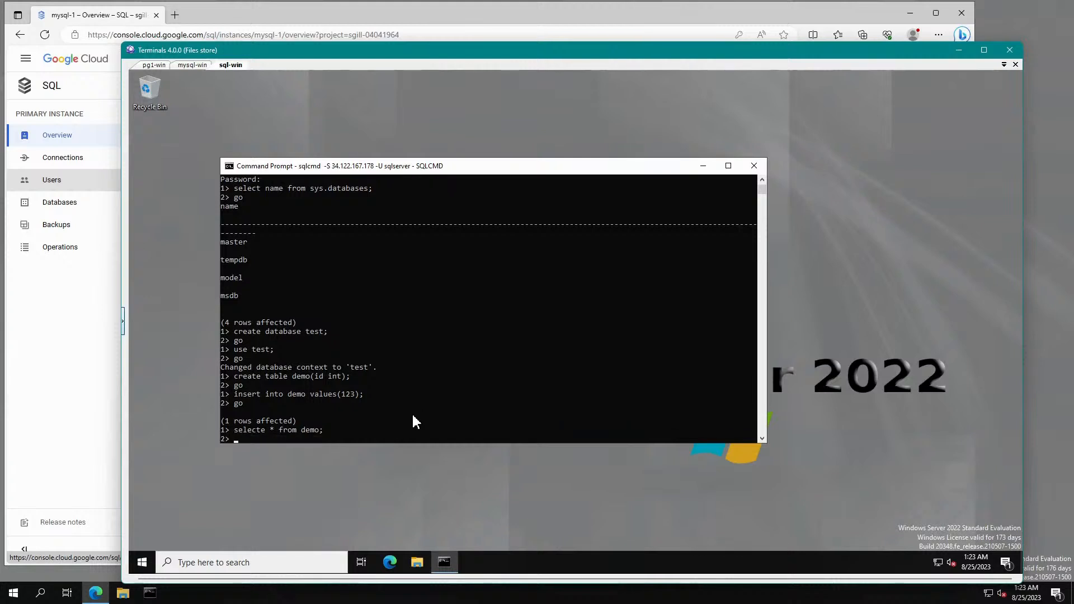
{"action": "type", "text": "go"}
{"action": "key", "text": "Return"}
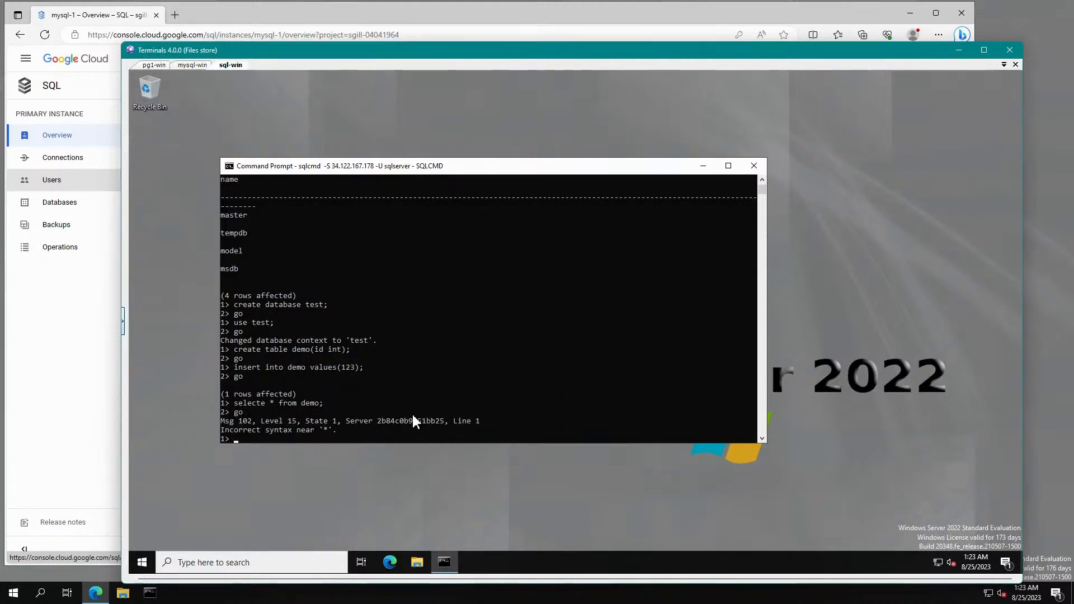
{"action": "key", "text": "Up"}
{"action": "key", "text": "Up"}
{"action": "key", "text": "Left"}
{"action": "key", "text": "Left"}
{"action": "key", "text": "Left"}
{"action": "key", "text": "Left"}
{"action": "key", "text": "Left"}
{"action": "key", "text": "Left"}
{"action": "key", "text": "Left"}
{"action": "key", "text": "Left"}
{"action": "key", "text": "Left"}
{"action": "key", "text": "Left"}
{"action": "key", "text": "Left"}
{"action": "key", "text": "Left"}
{"action": "key", "text": "Left"}
{"action": "key", "text": "Left"}
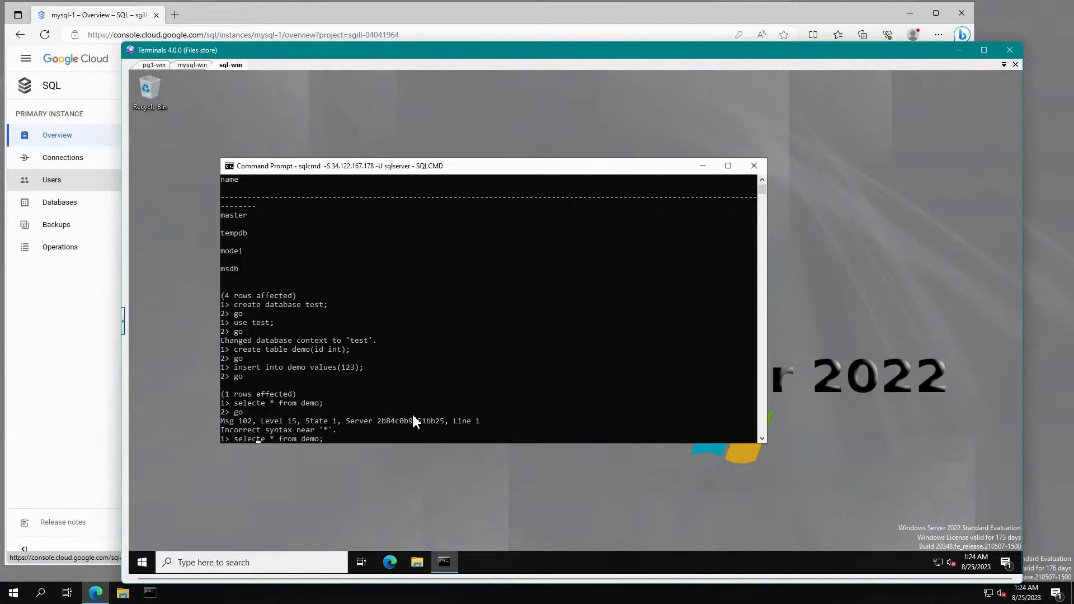
{"action": "key", "text": "Delete"}
{"action": "key", "text": "Return"}
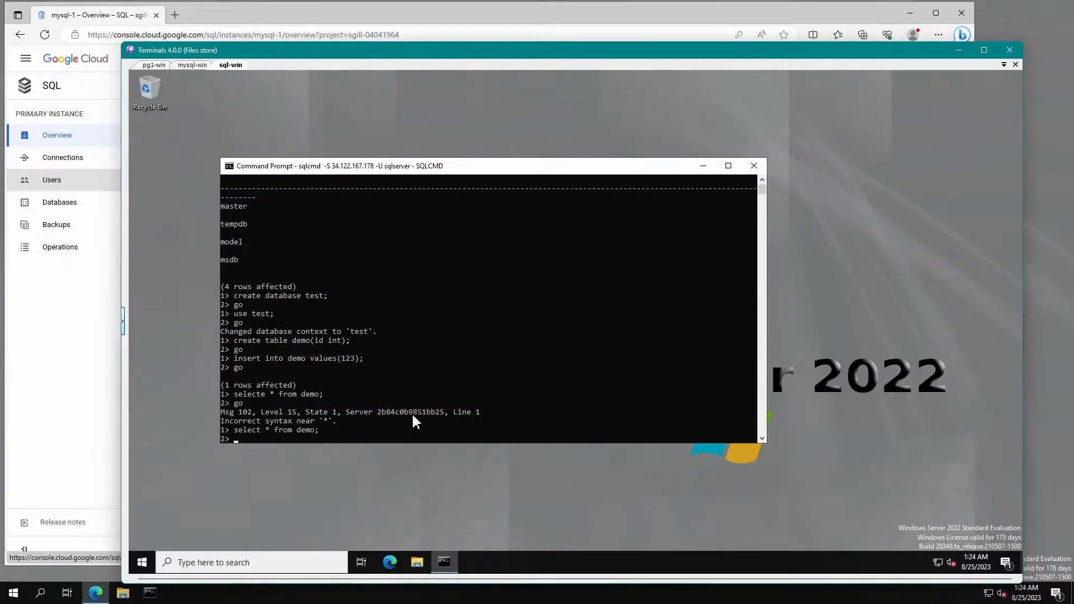
{"action": "type", "text": "go"}
{"action": "key", "text": "Return"}
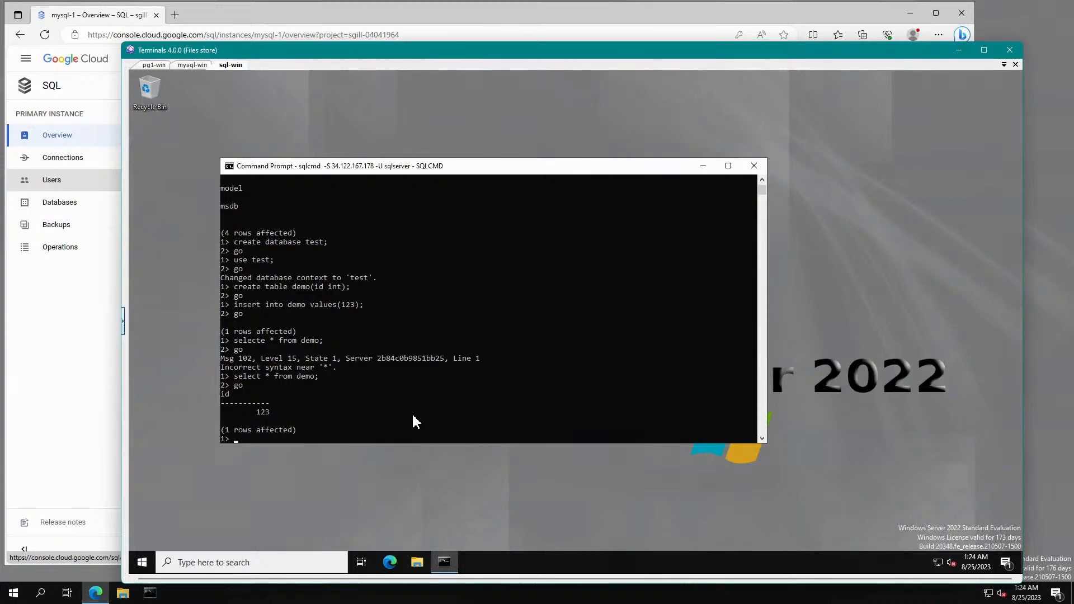
Quit sqlcmd and close the Command Prompt window.
{"action": "type", "text": "quit"}
{"action": "key", "text": "Return"}
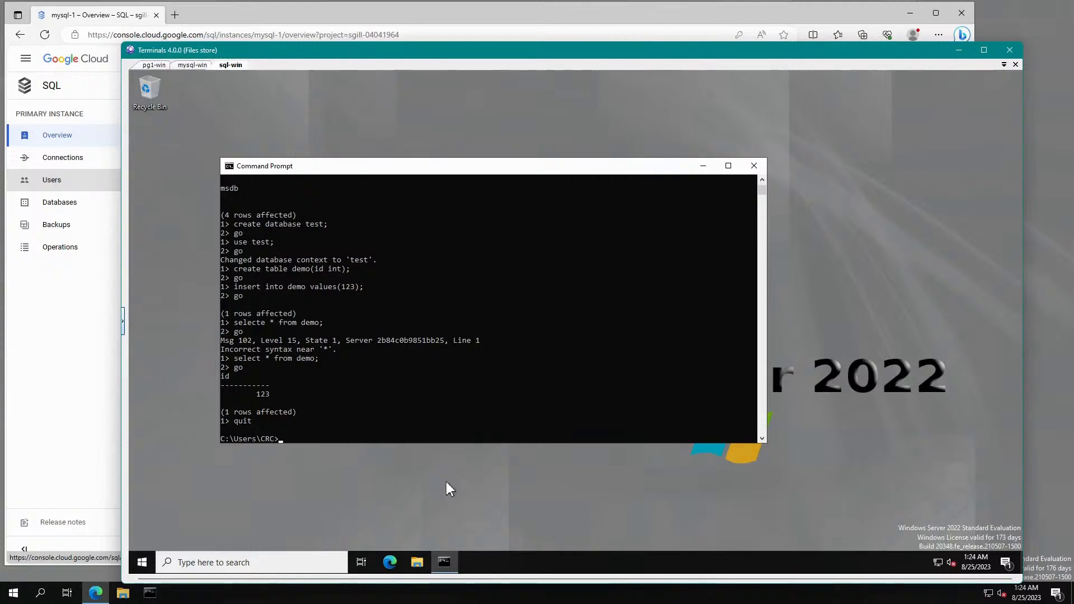
{"action": "type", "text": "exit"}
{"action": "key", "text": "Return"}
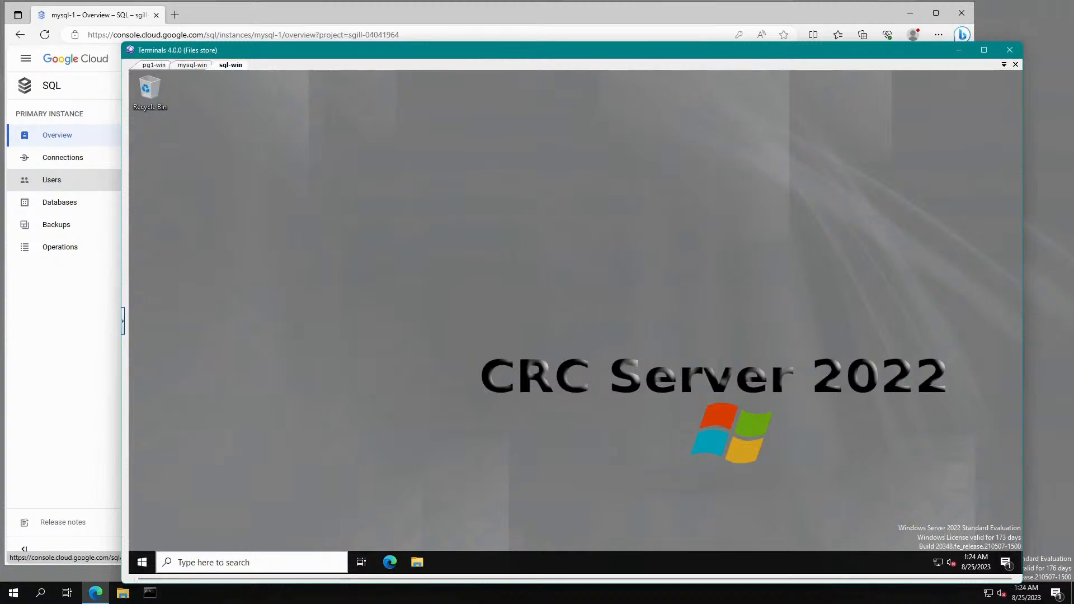